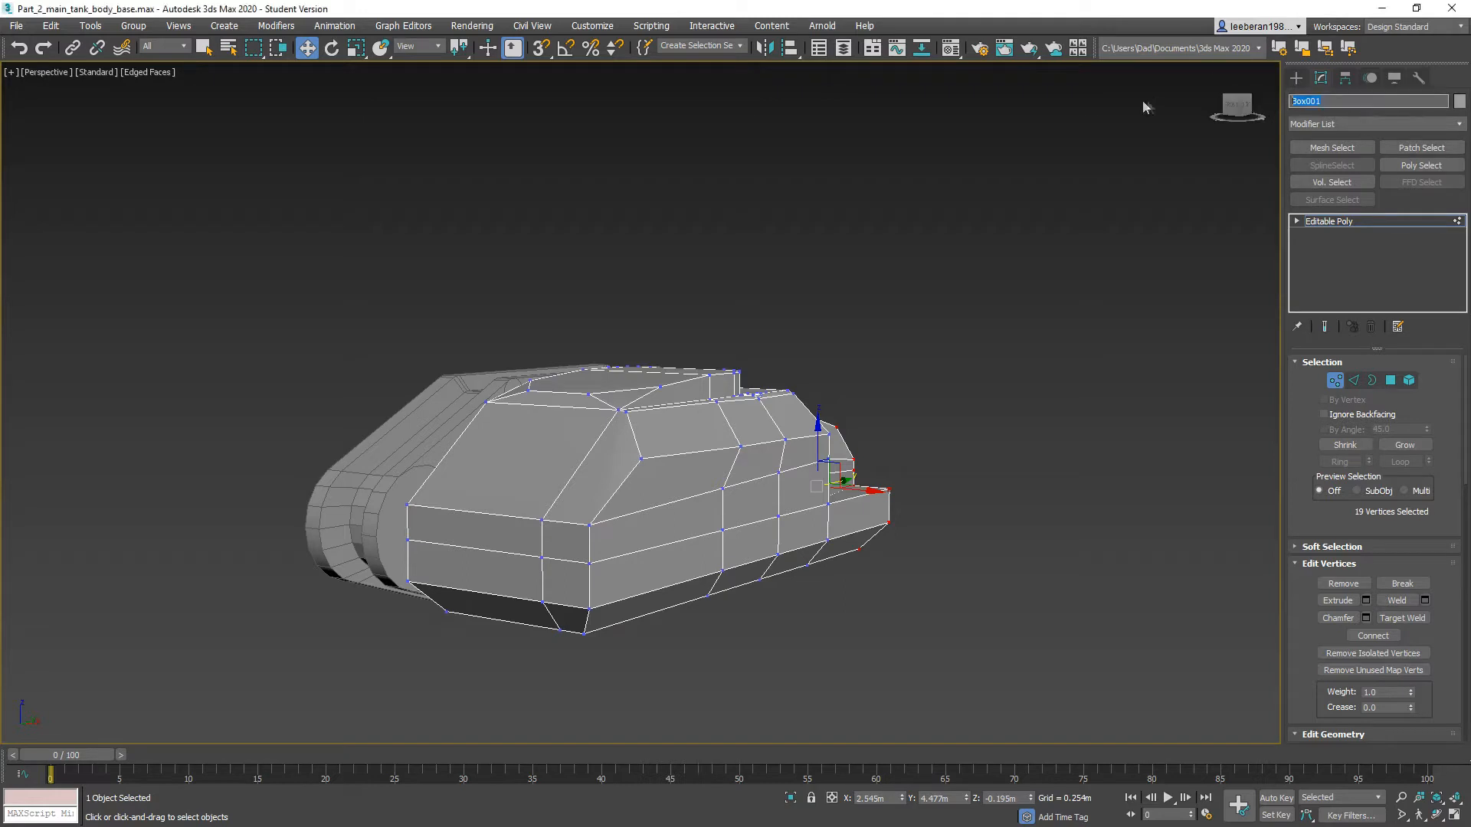
Step: Rename the tank hull object as Main_tank_body
text(Main_tank_body)
alt+middle_drag(643, 519, 654, 484)
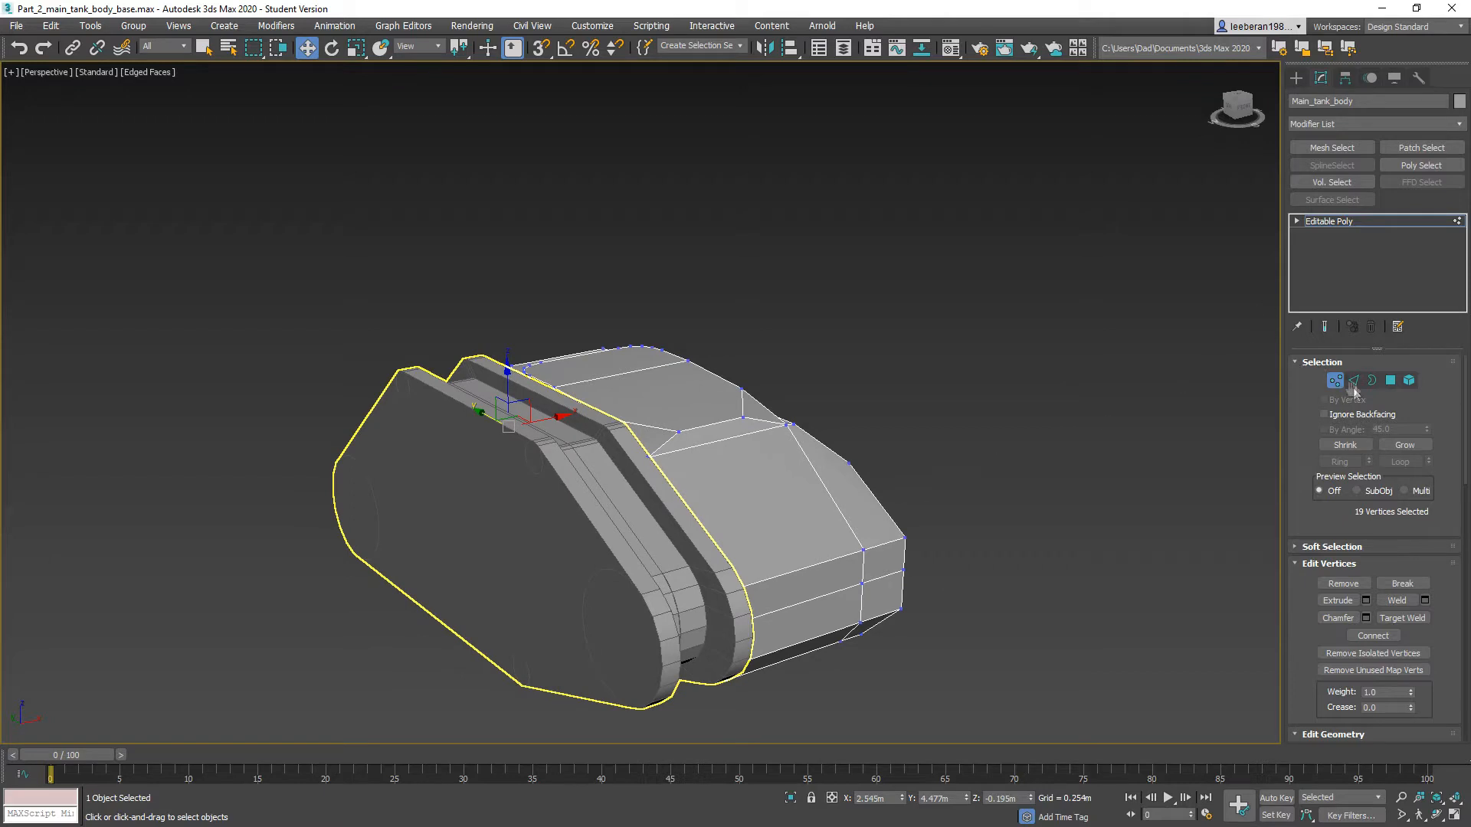
Step: Create an 18-sided cylinder with AutoGrid on the raised deck of the hull, about 1.184 m in radius and 0.189 m high
click(1295, 78)
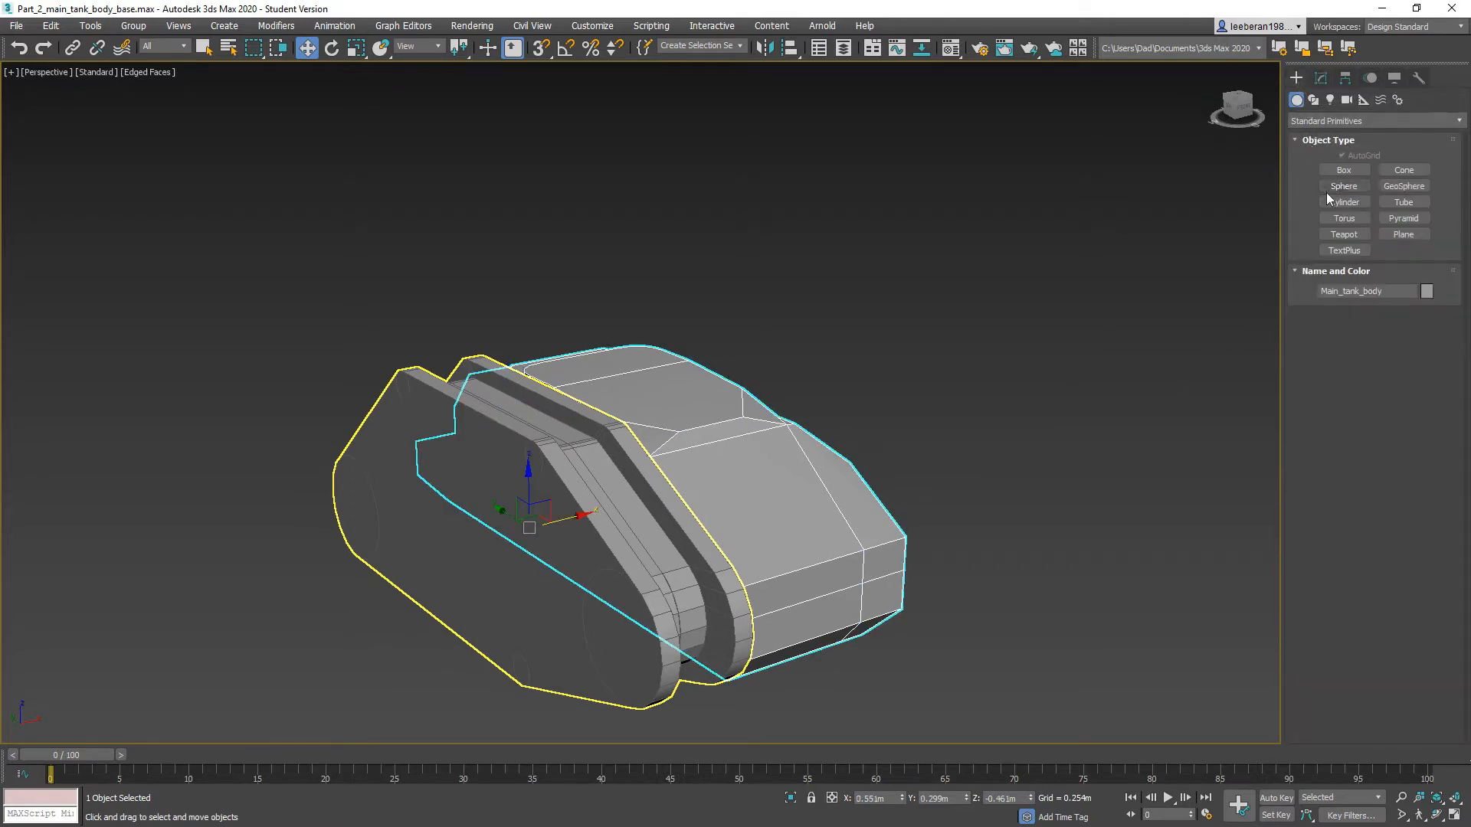
click(1357, 203)
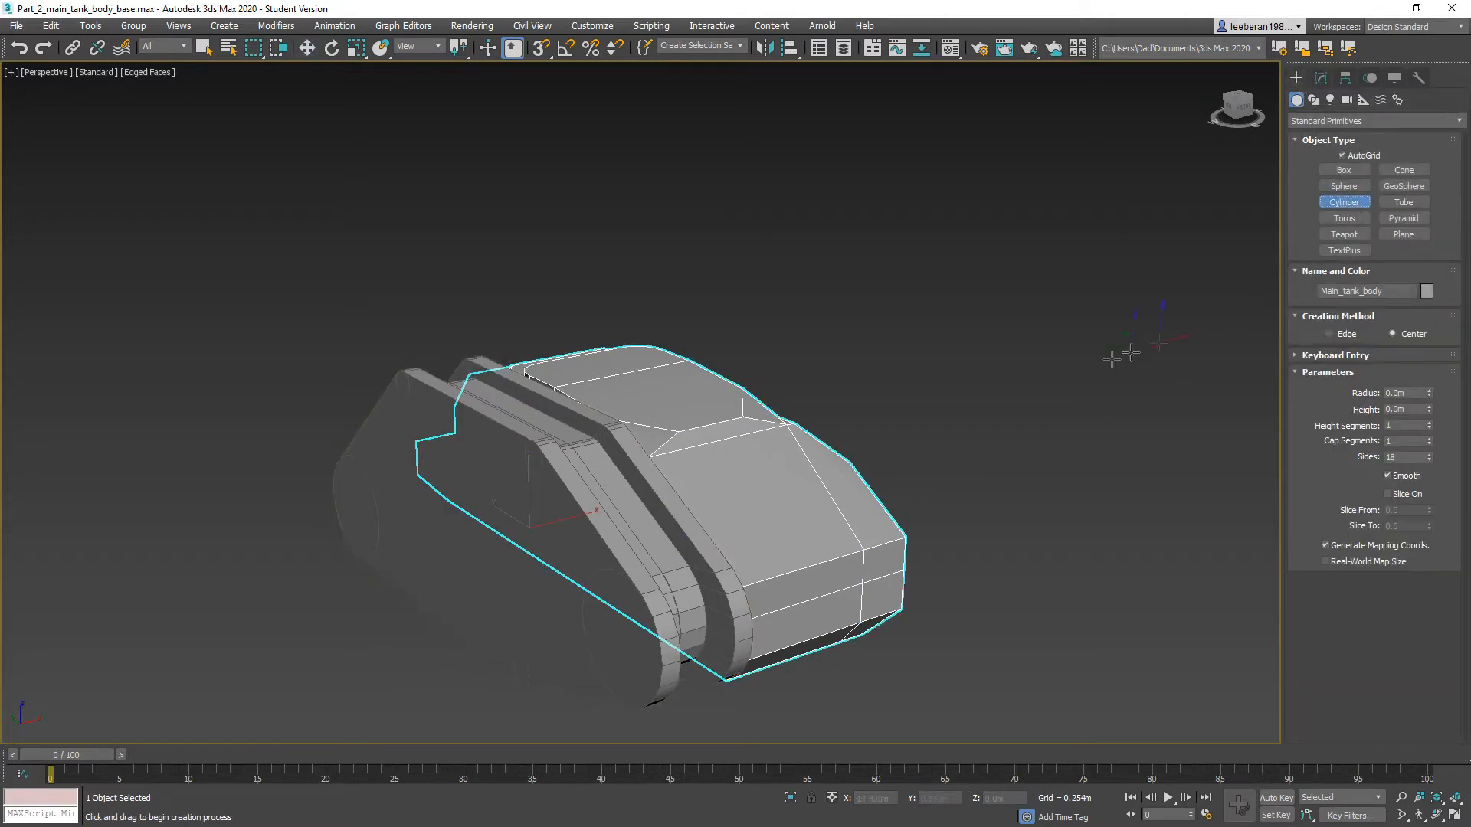
alt+middle_drag(909, 396, 722, 389)
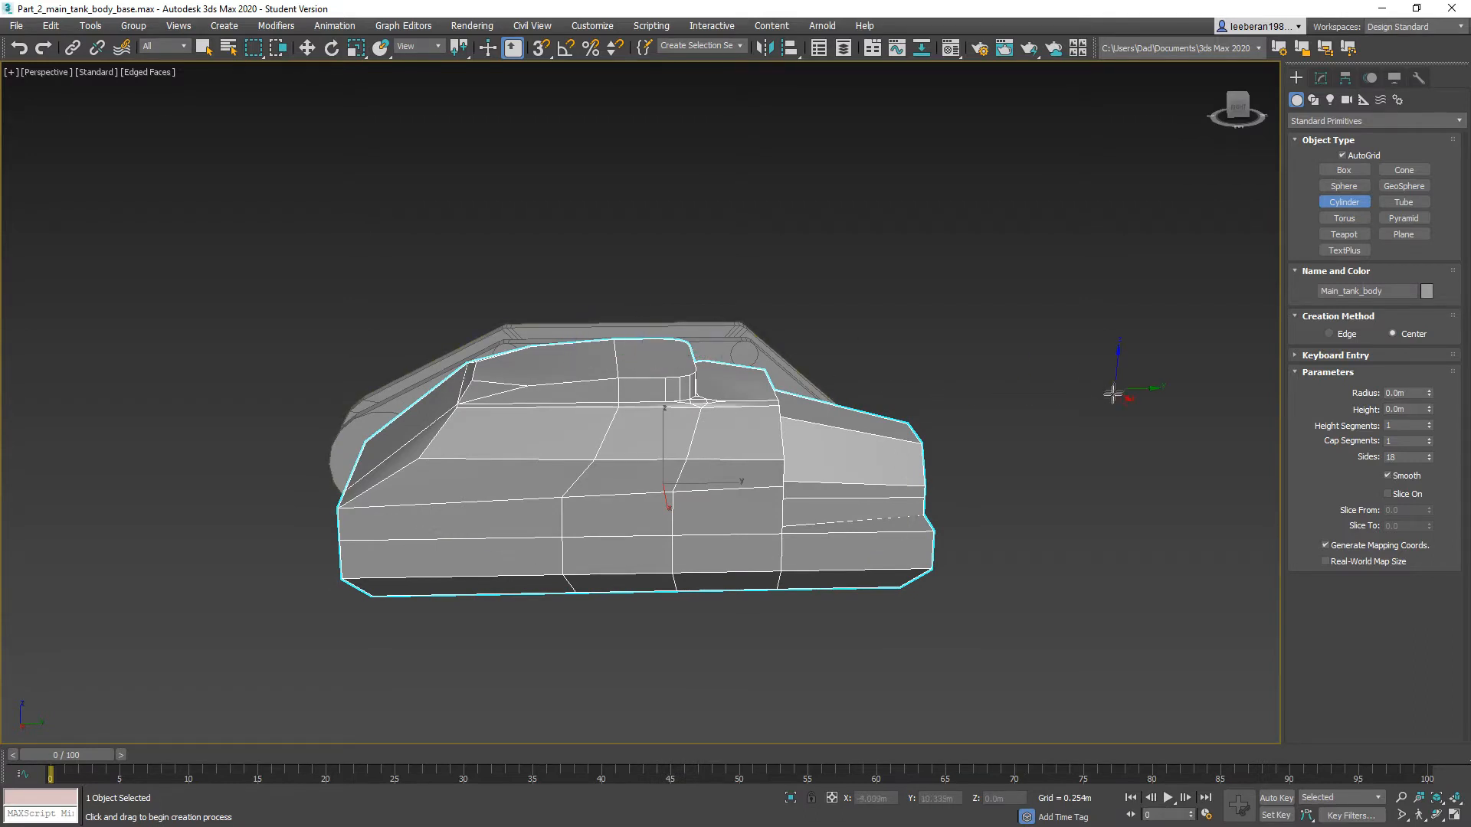
alt+middle_drag(647, 360, 634, 359)
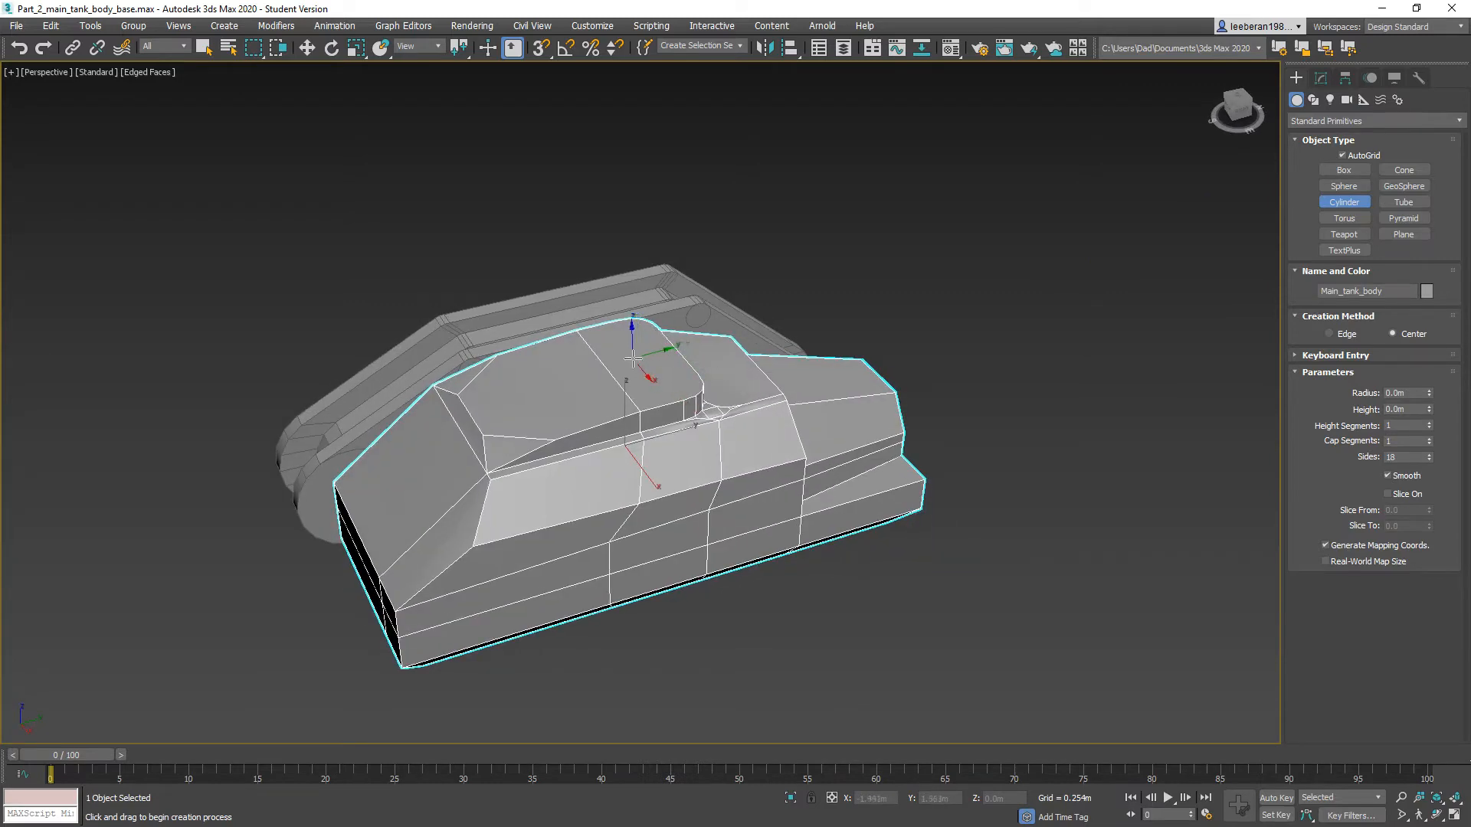
drag(636, 356, 656, 395)
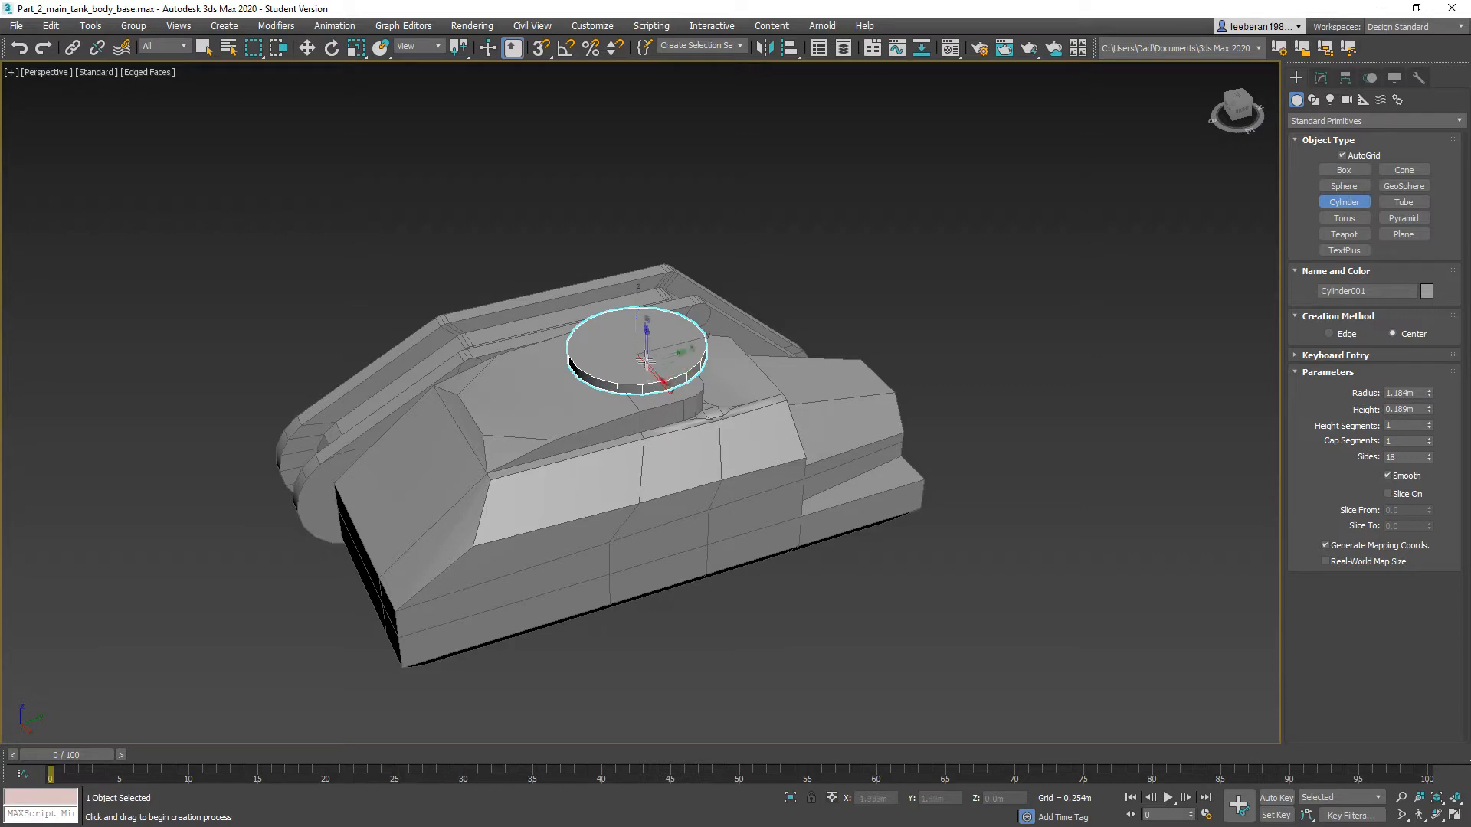
Step: Centre the cylinder on the raised deck, moving it about -0.78 m along Y and to about 1.853 m in X
click(306, 48)
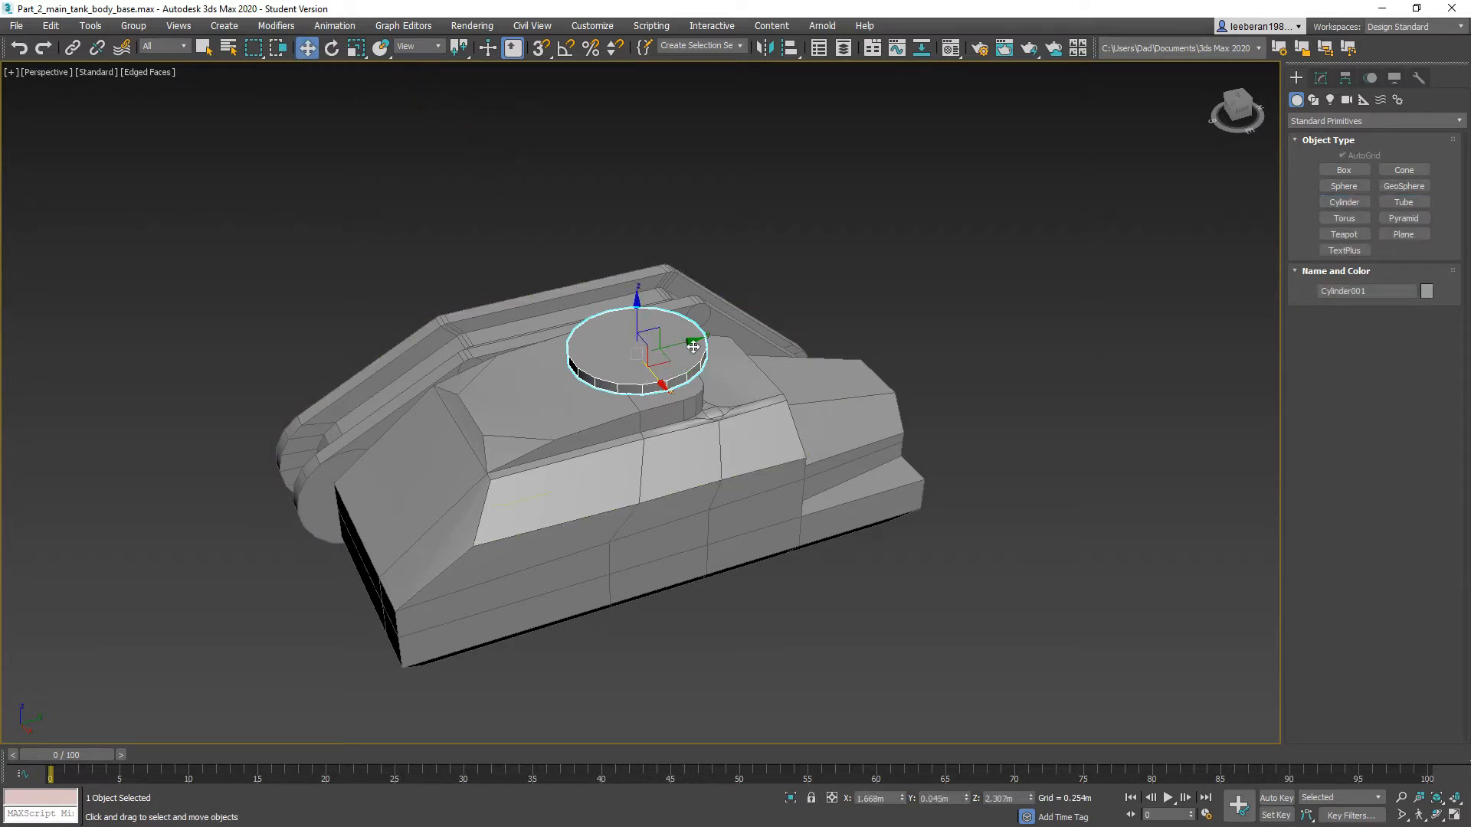
drag(691, 340, 649, 354)
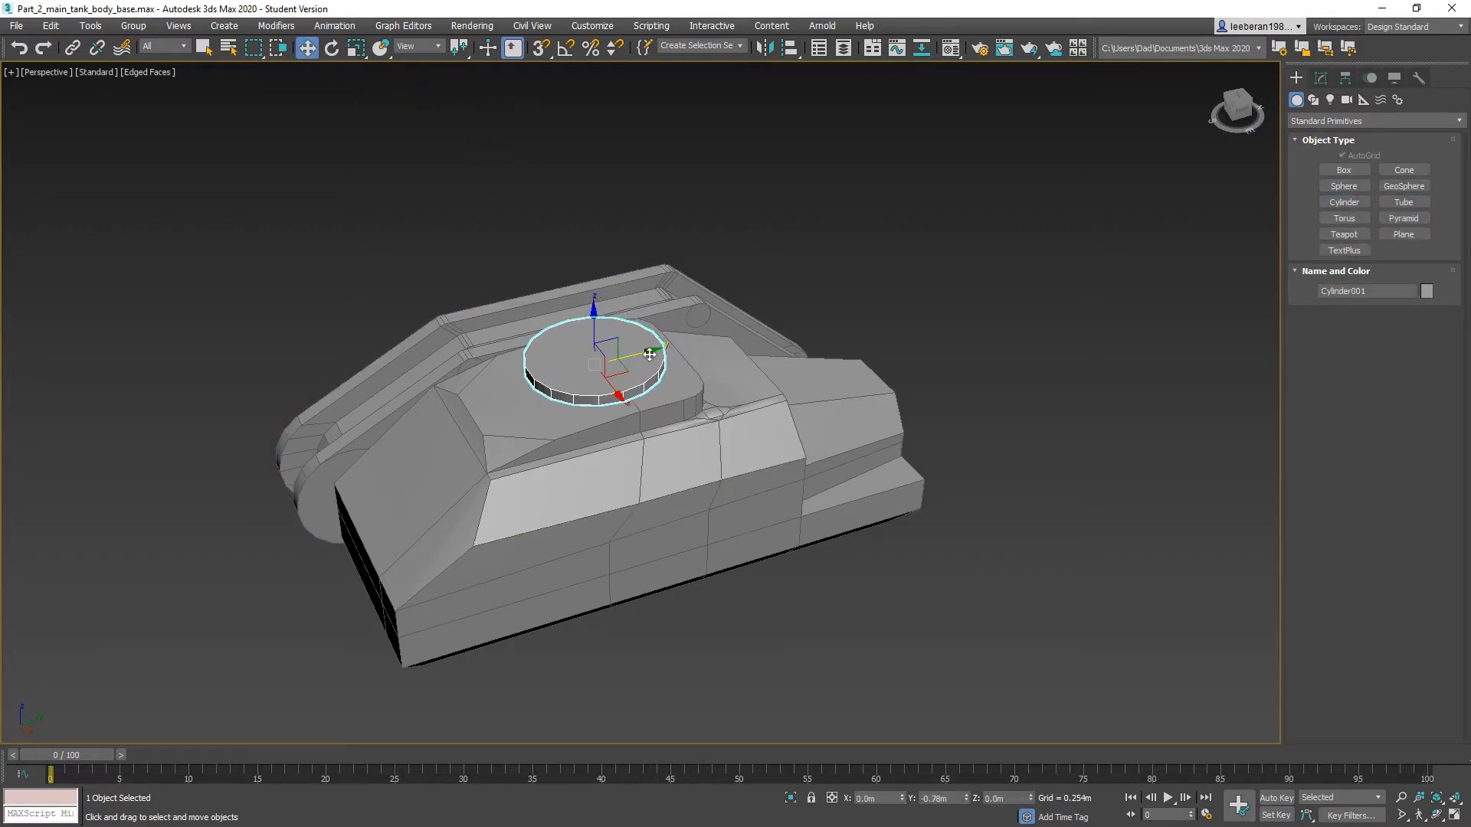
alt+middle_drag(650, 354, 785, 352)
scroll(784, 352, up, 3)
scroll(648, 389, up, 2)
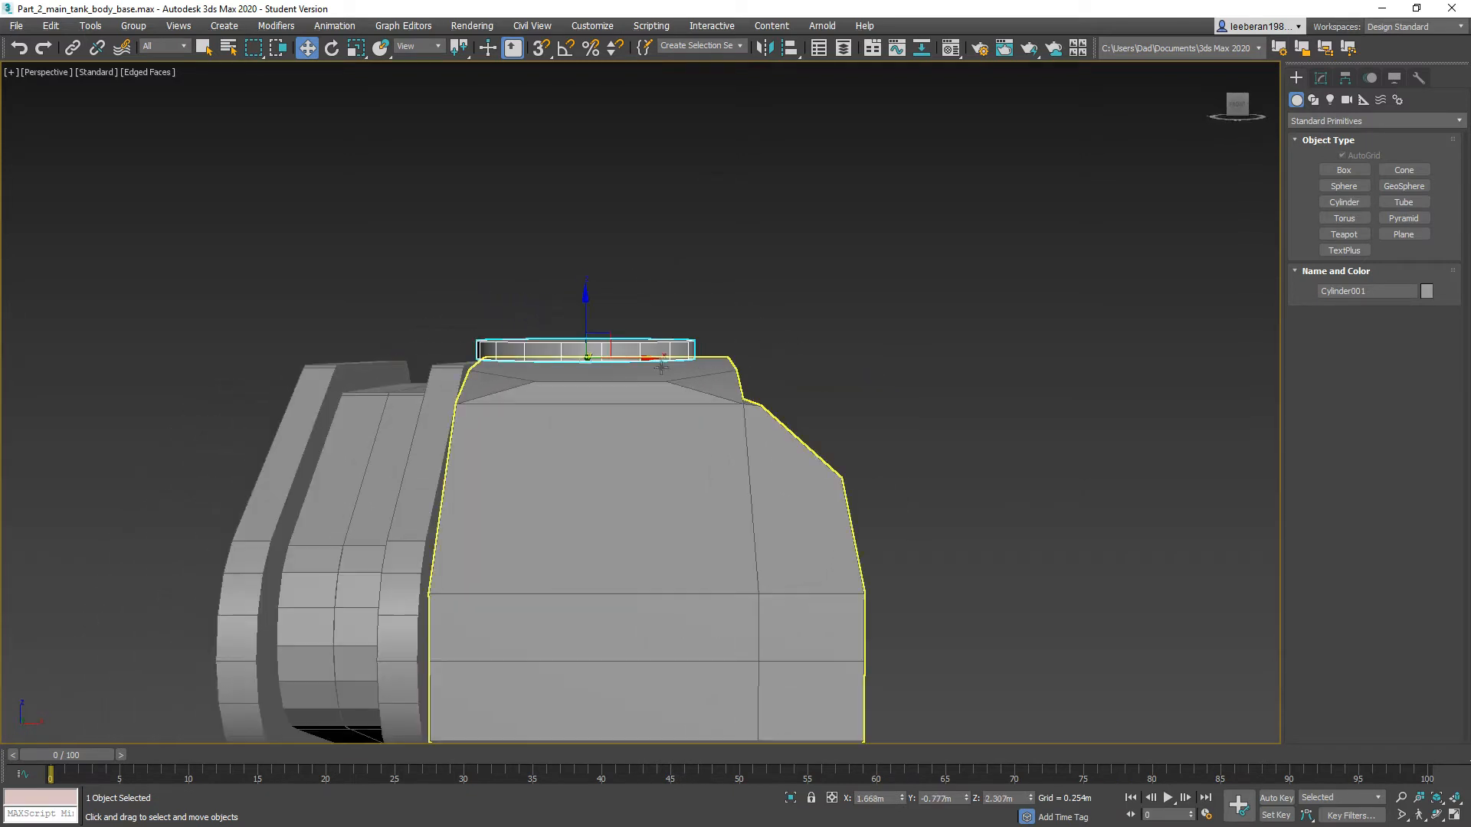
drag(641, 357, 659, 356)
Step: Lower the cylinder to about 2.173 m in Z so it sits on the raised deck
alt+middle_drag(658, 356, 681, 382)
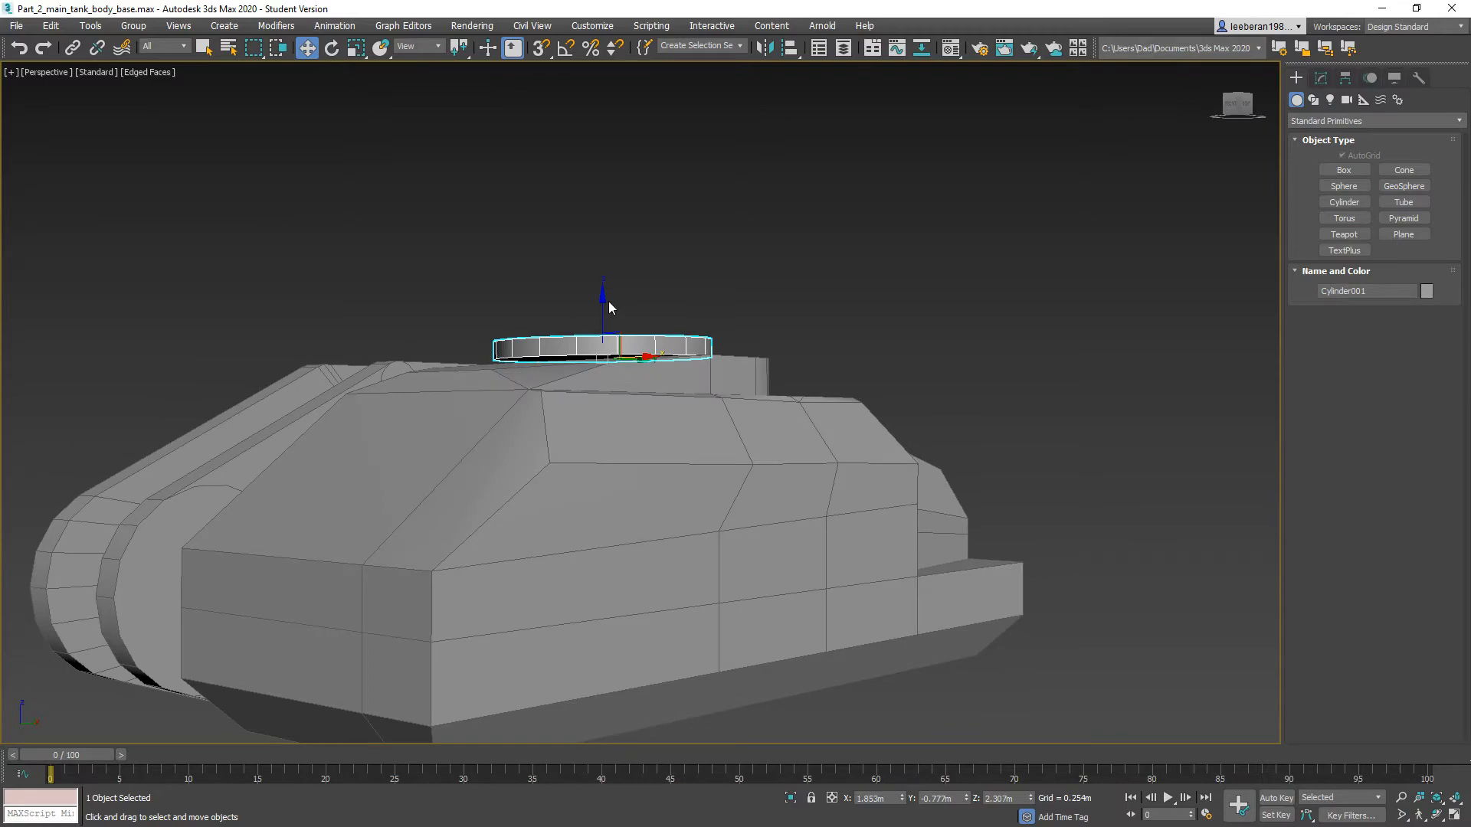
drag(605, 299, 604, 312)
mouse_move(550, 372)
alt+middle_down()
mouse_move(506, 391)
mouse_move(556, 388)
mouse_move(472, 386)
mouse_move(608, 379)
mouse_move(576, 379)
alt+middle_up()
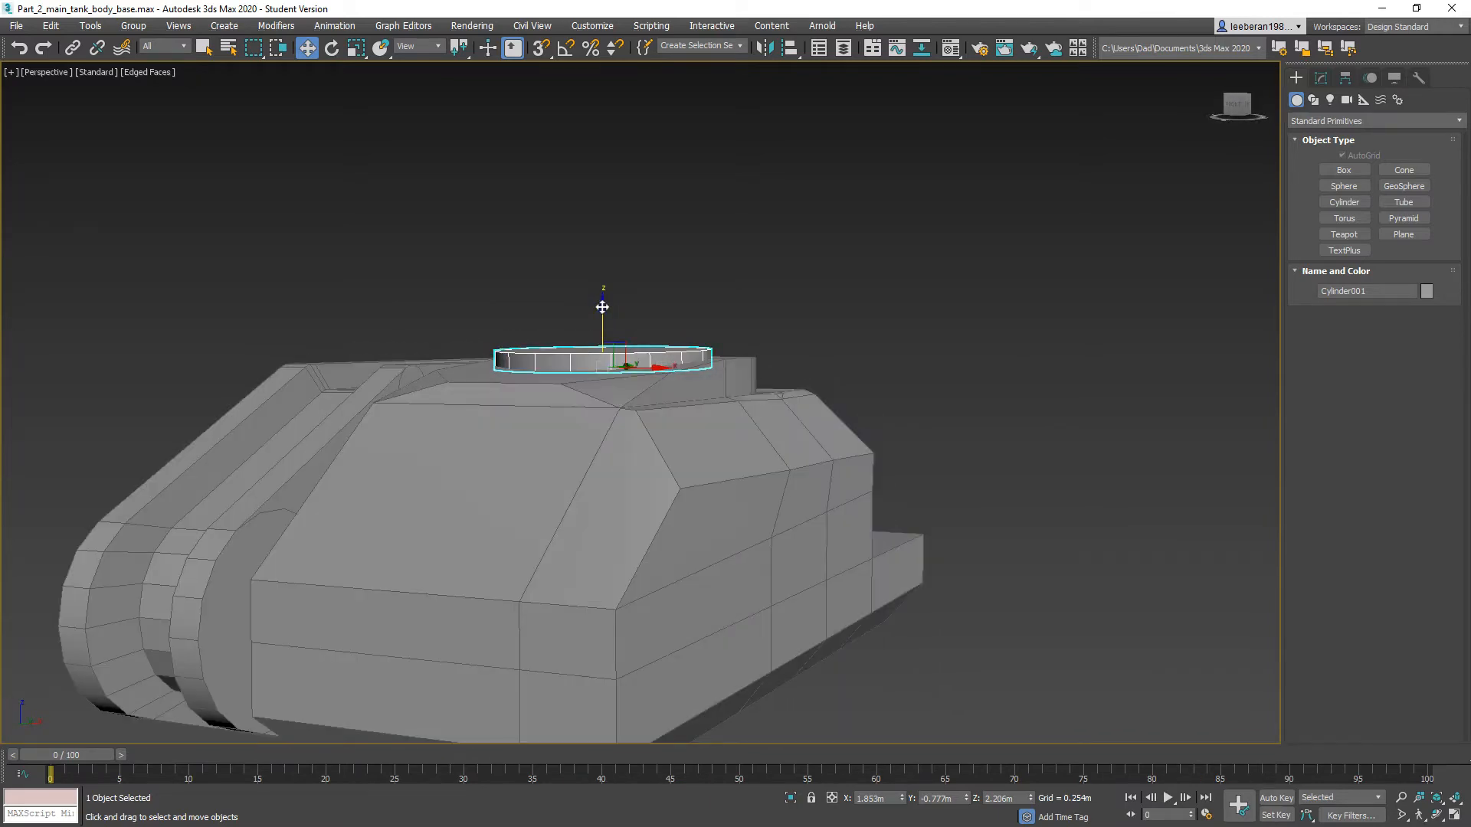
drag(602, 307, 602, 309)
alt+middle_drag(602, 309, 552, 395)
Step: Convert the cylinder to an editable poly
right_click(665, 372)
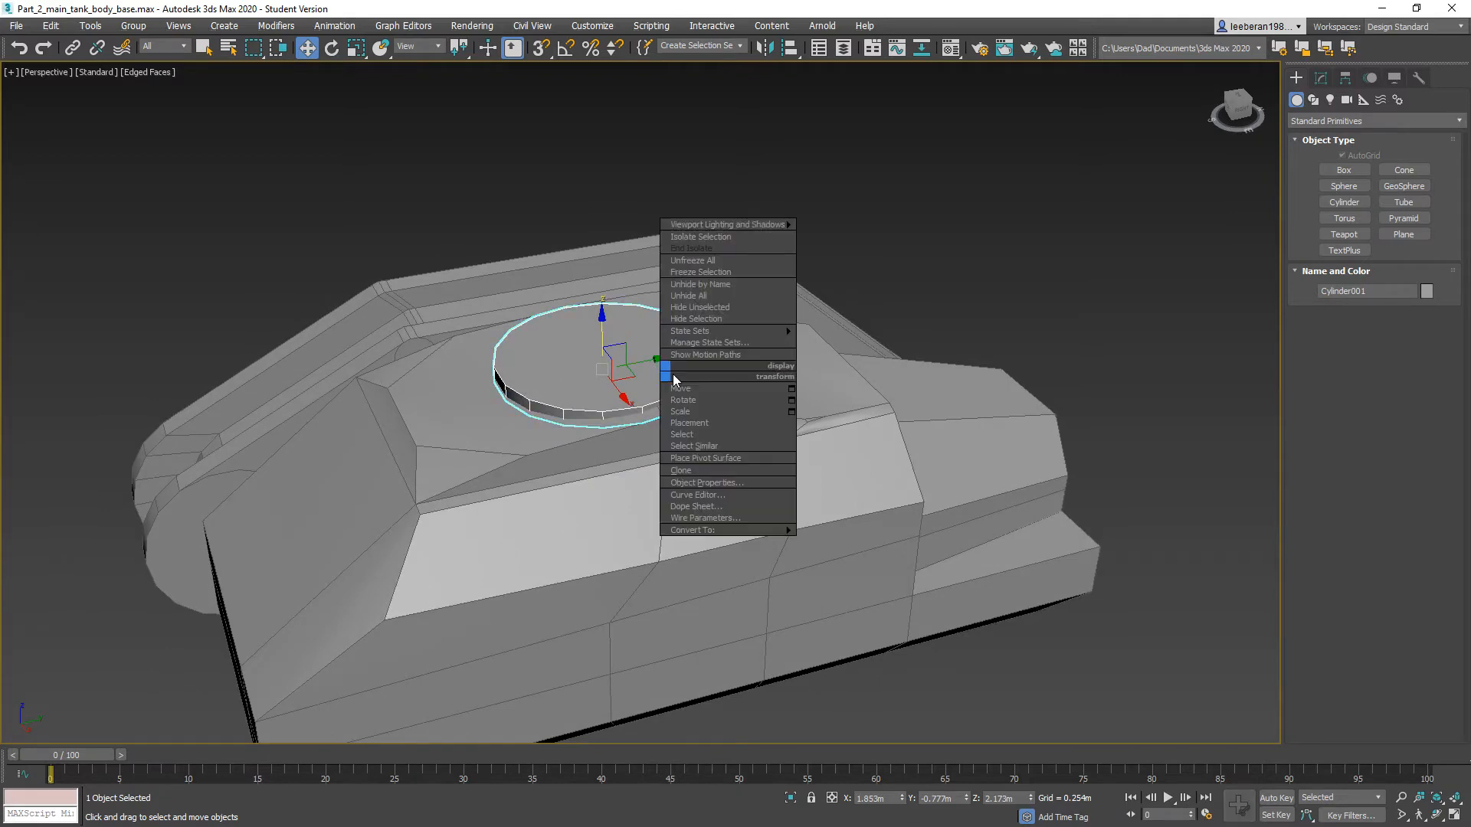
mouse_move(782, 531)
click(843, 541)
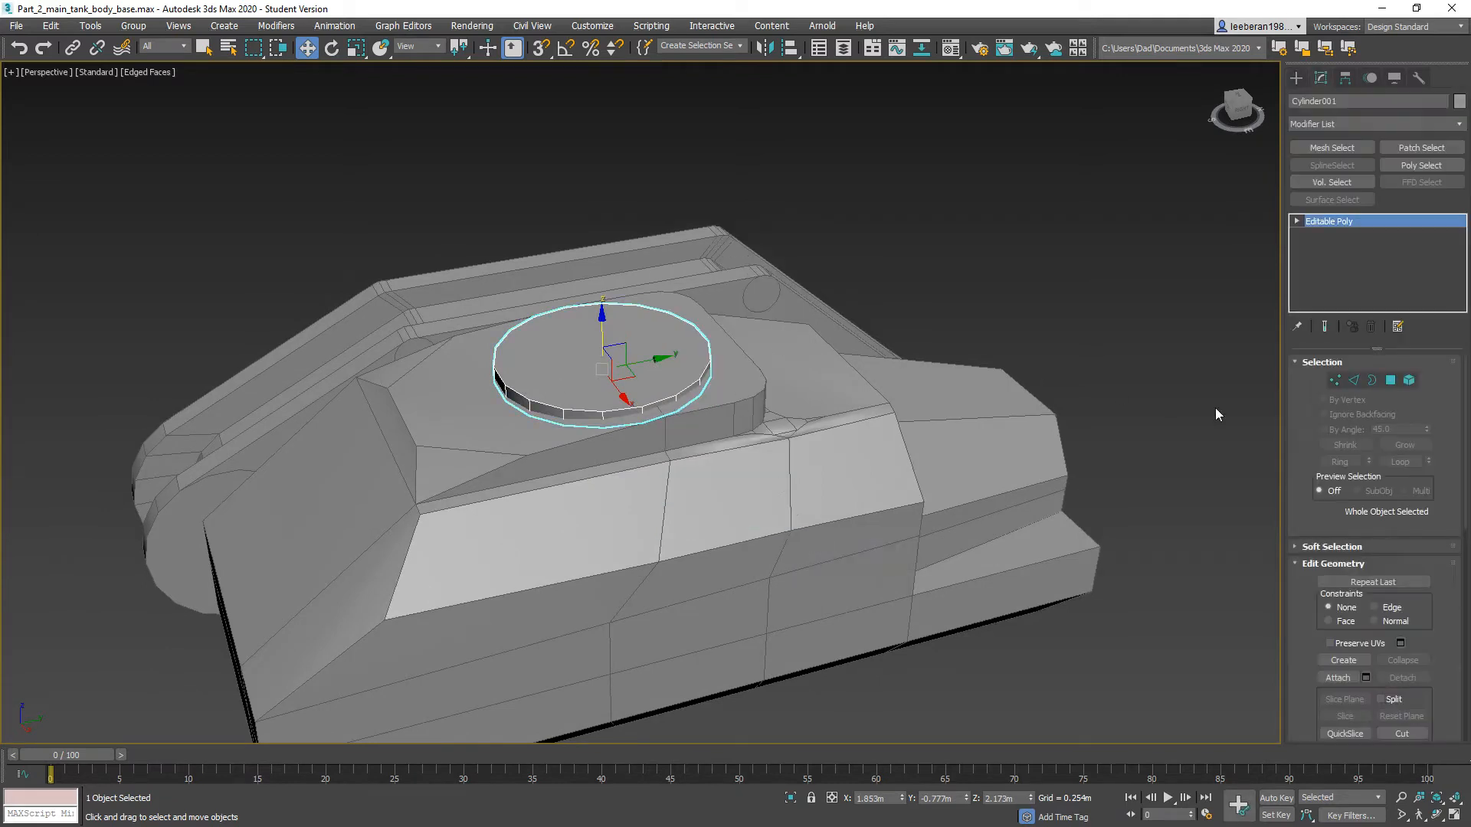
Step: Select the cylinder's bottom polygon by growing and inverting the top polygon selection, and clear the selection
click(1389, 380)
click(617, 343)
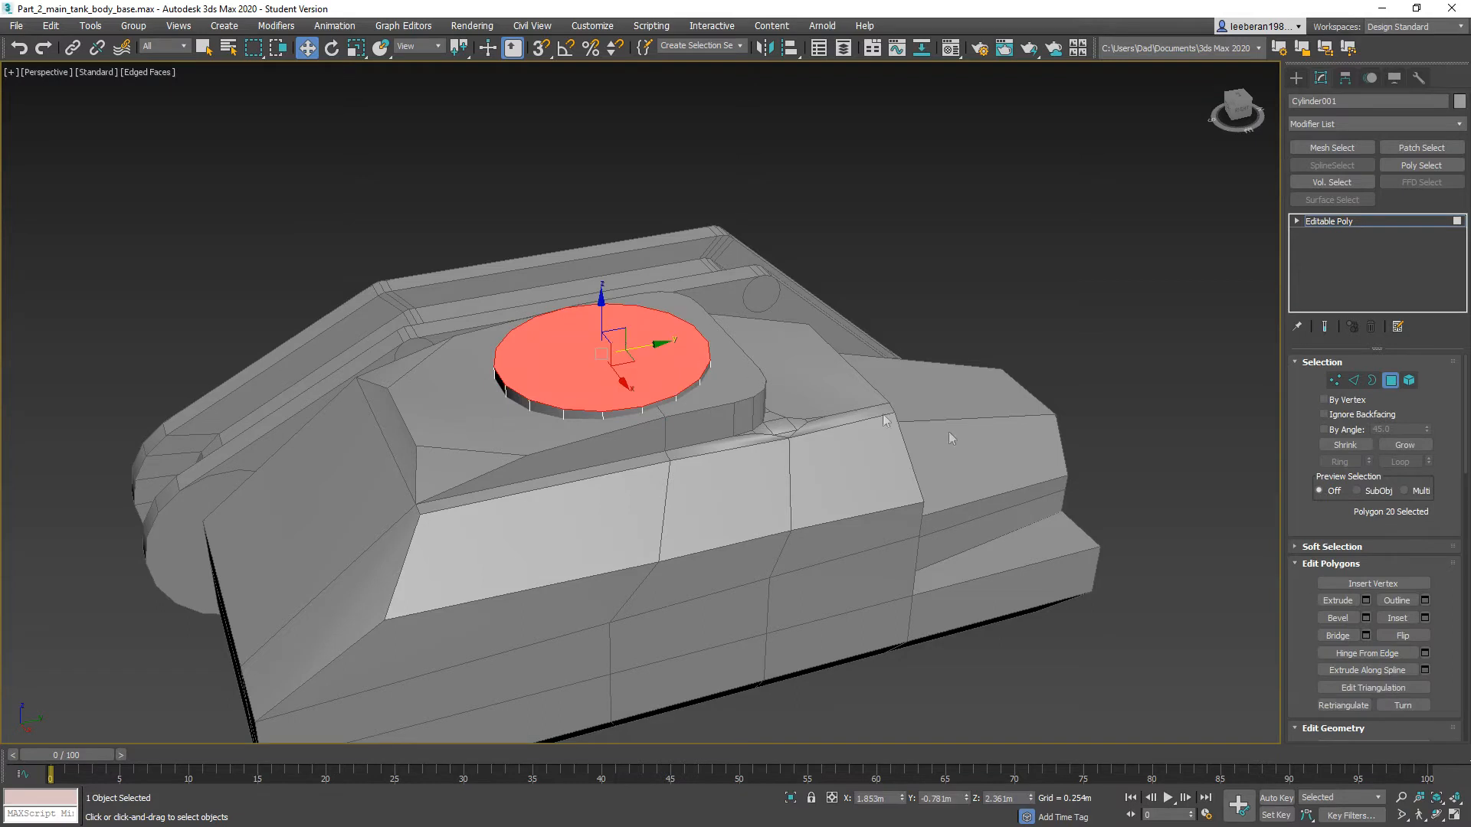
click(1397, 447)
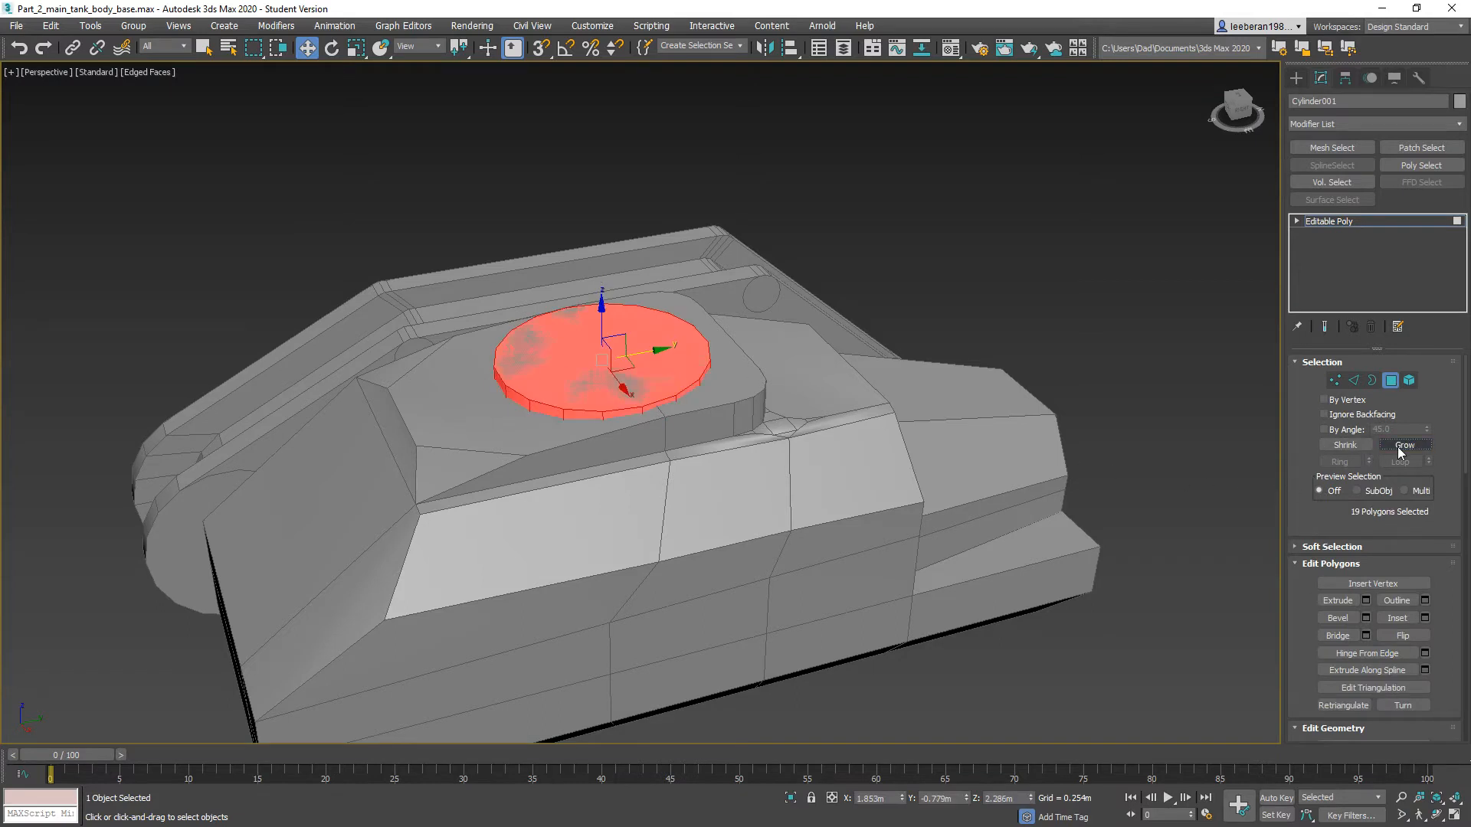
key(ctrl+i)
key(ctrl+d)
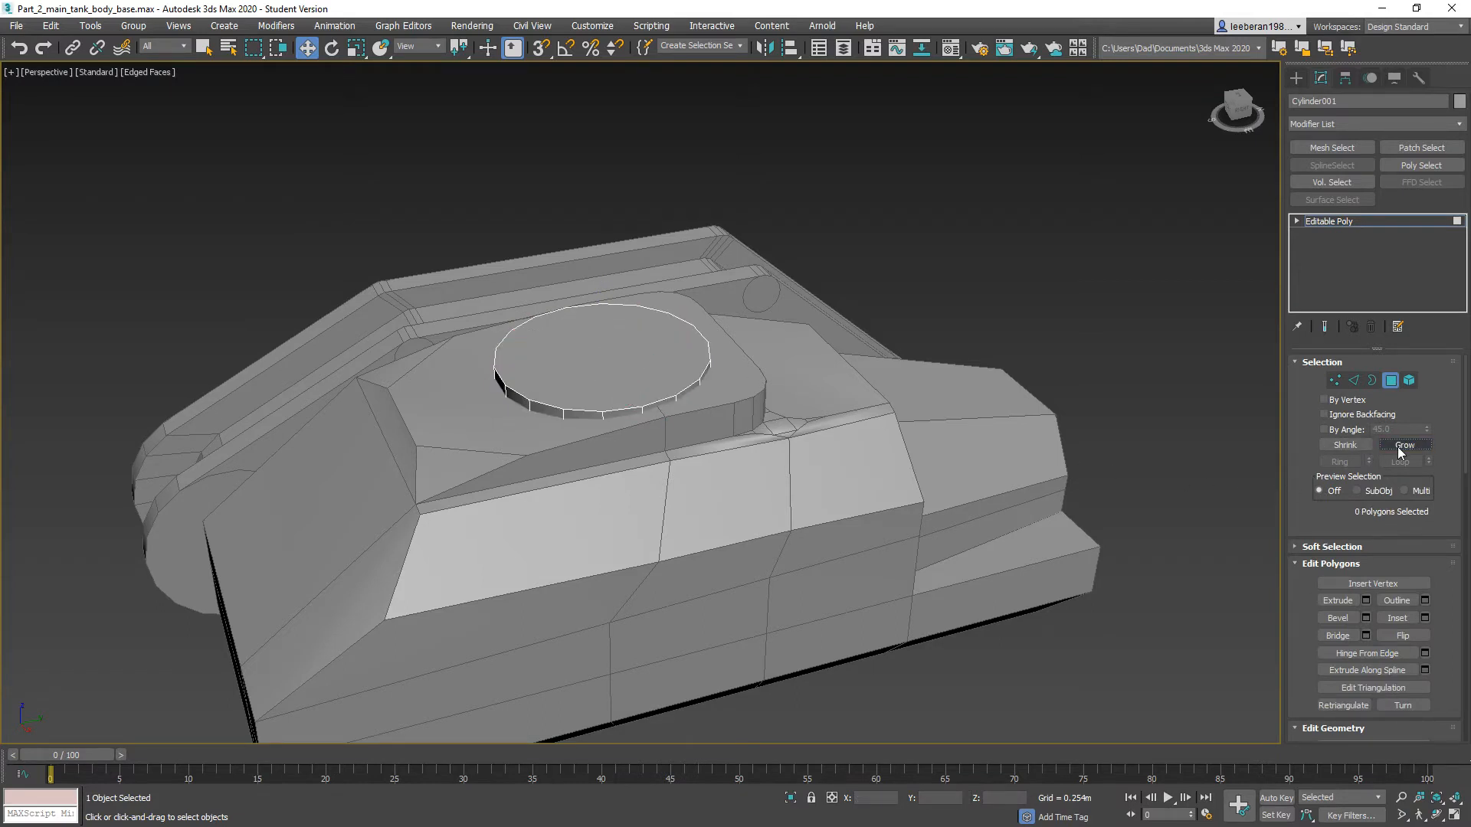
Step: On Main_tank_body, shift the short edge beside the rounded corner of the raised deck inward along X
alt+middle_drag(652, 520, 719, 518)
scroll(783, 494, up, 8)
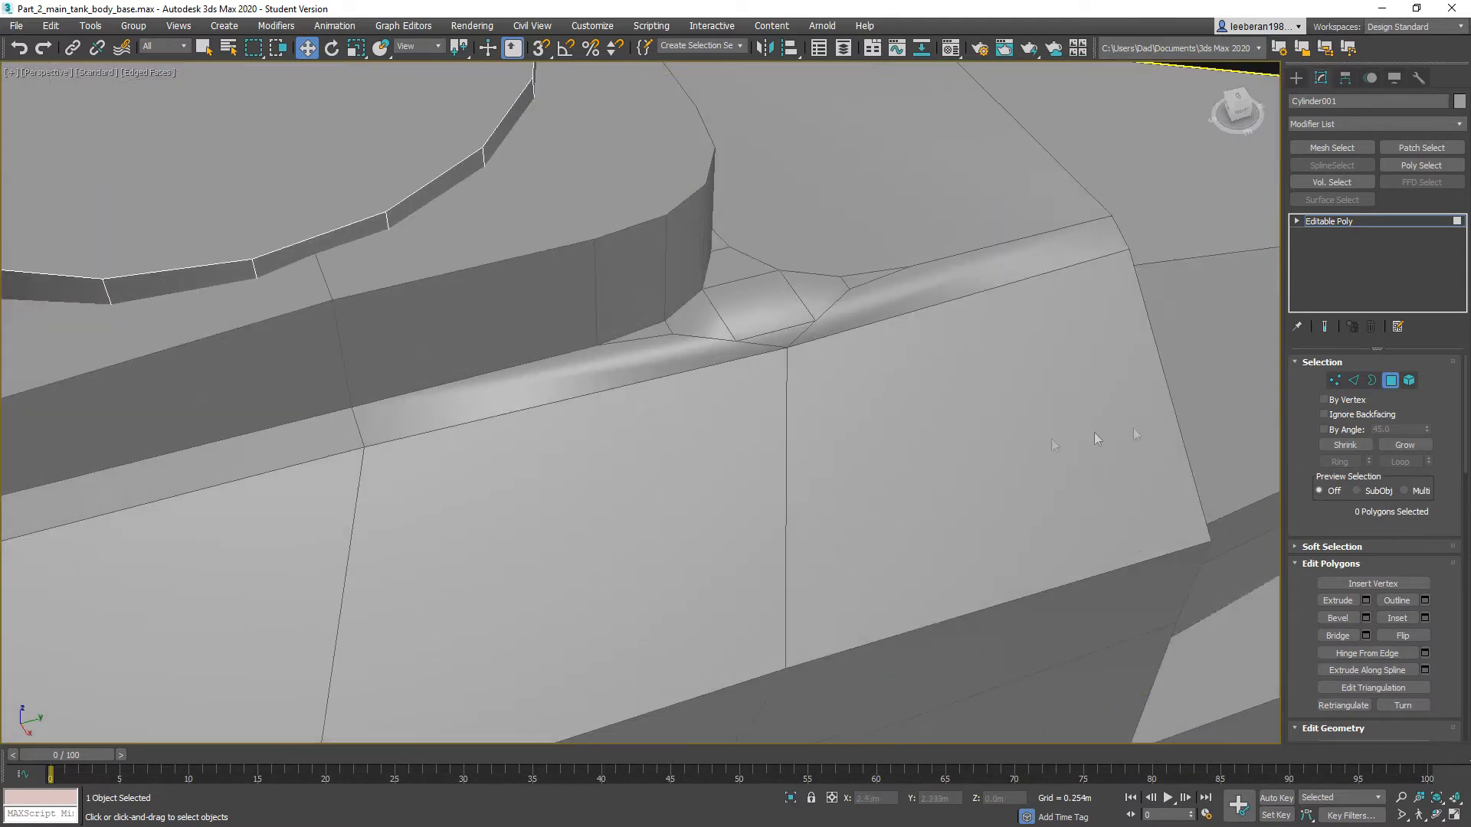
click(1395, 377)
click(911, 435)
alt+middle_drag(975, 429, 832, 394)
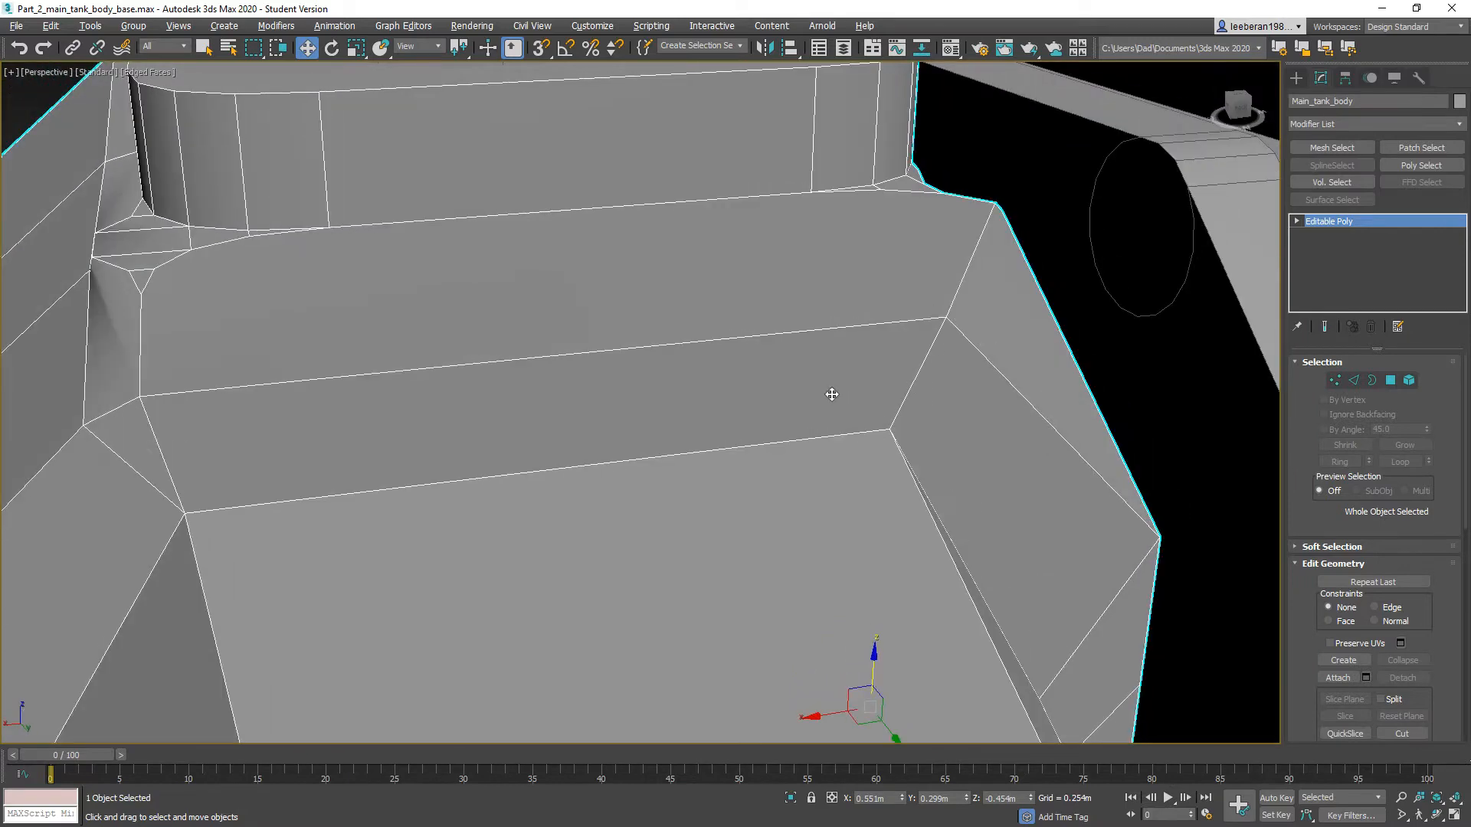
alt+middle_drag(512, 289, 781, 331)
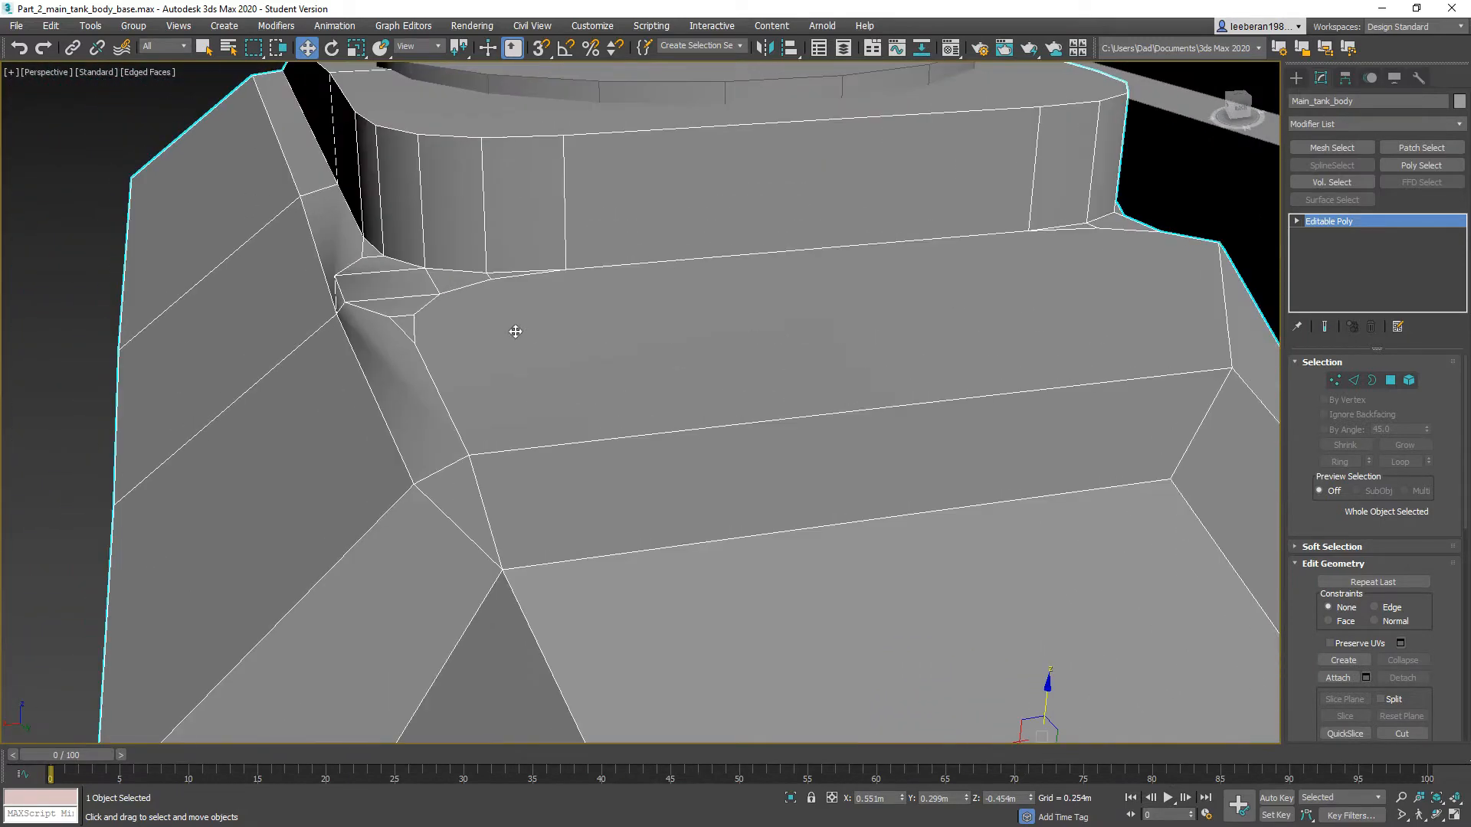
click(1334, 380)
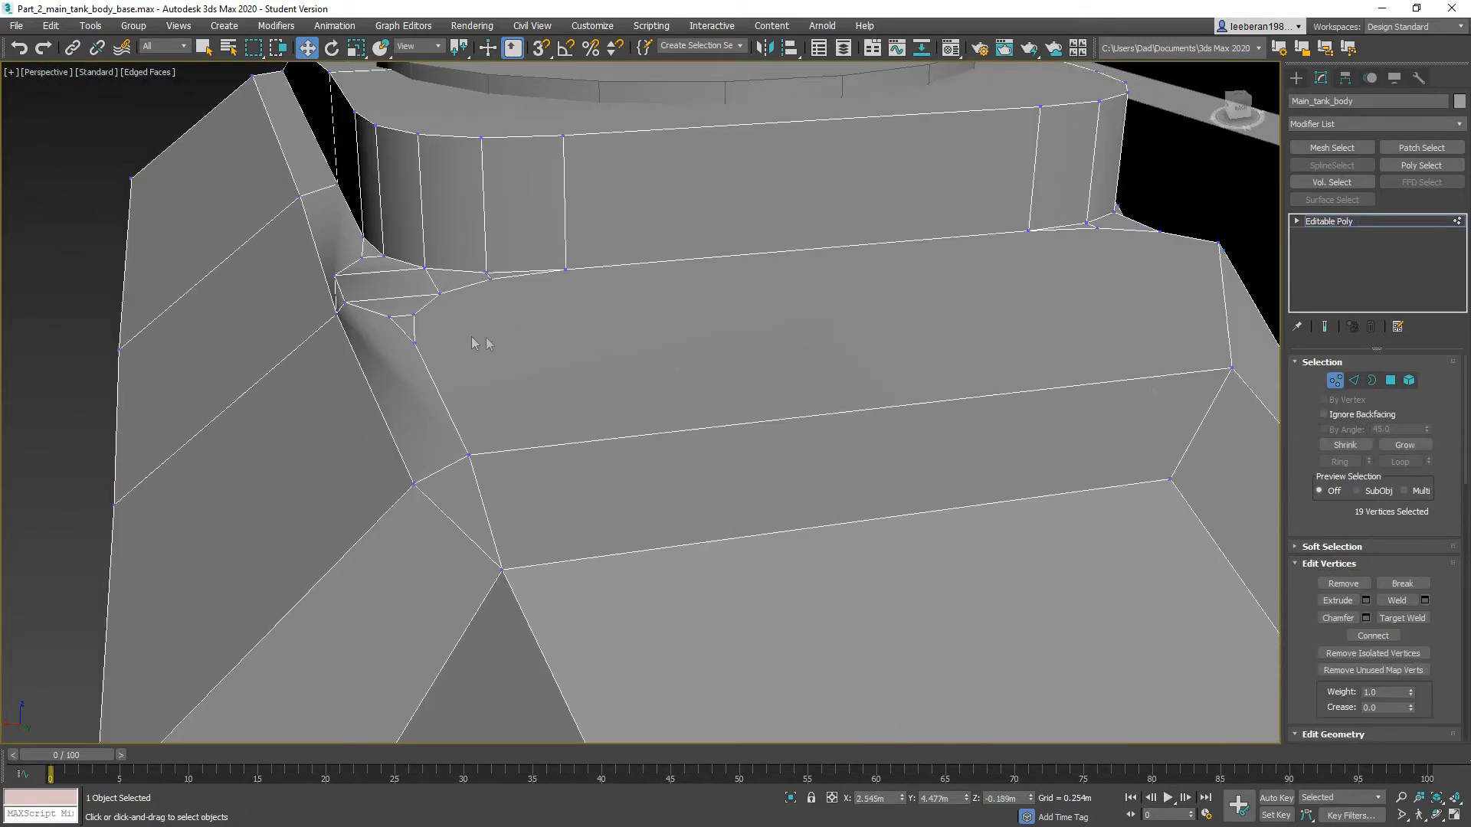
alt+middle_drag(415, 330, 479, 342)
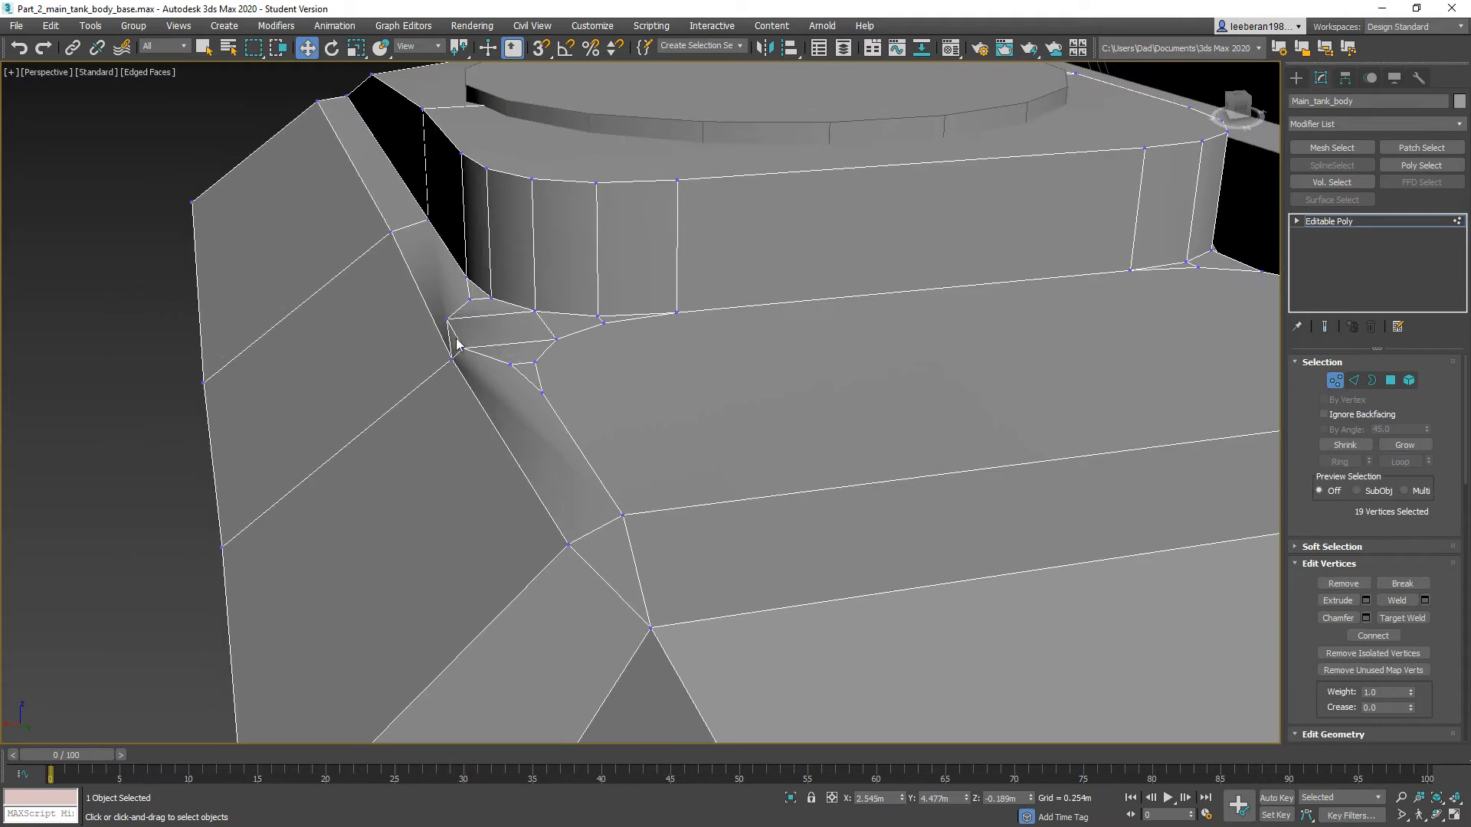
click(1353, 380)
click(452, 338)
drag(399, 339, 434, 340)
alt+middle_drag(499, 346, 784, 552)
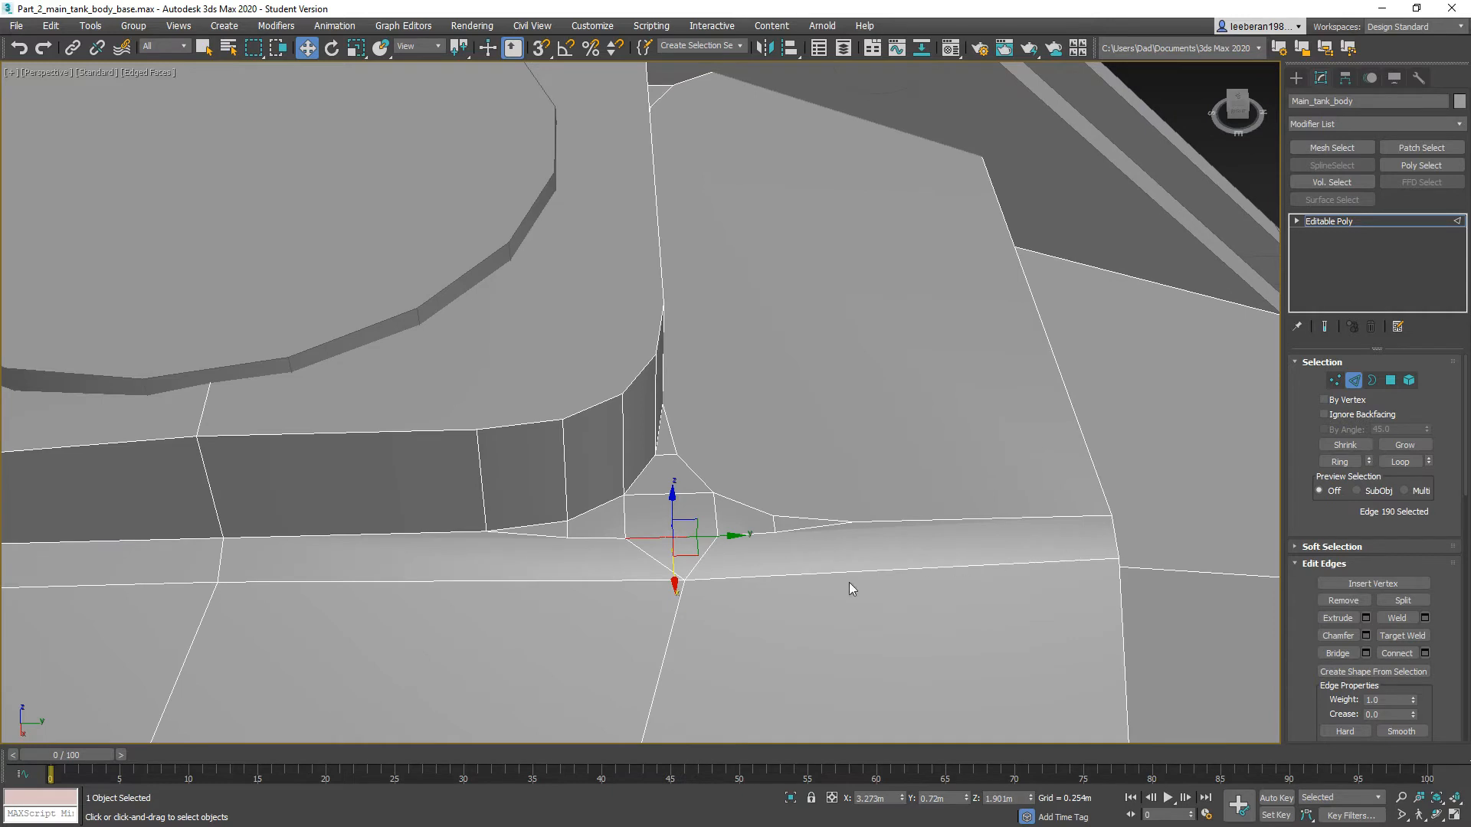
Step: Target weld the stray vertices on both sides of the deck corner's ridge edge to that edge's end vertices
click(1334, 380)
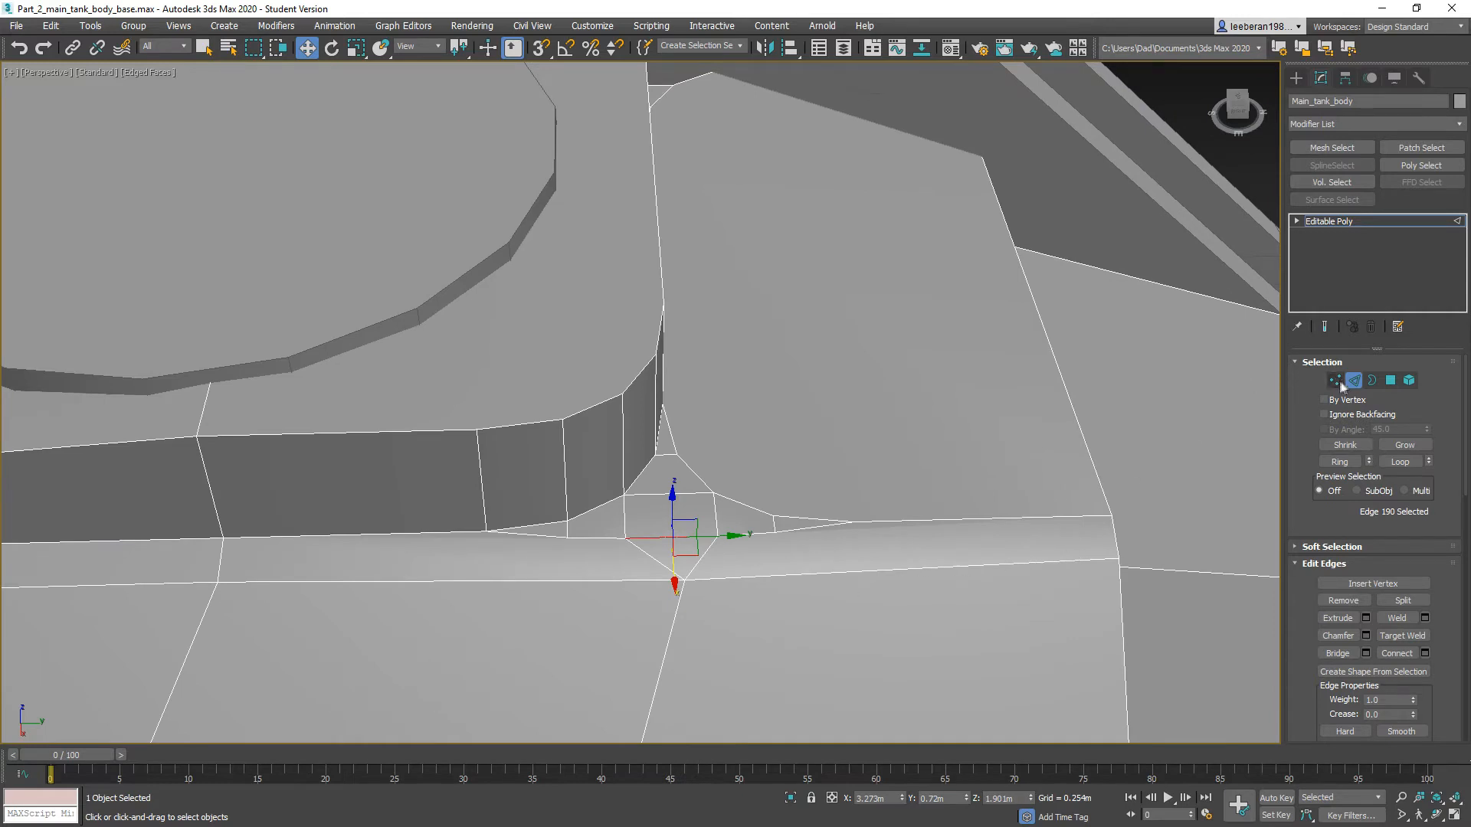
click(565, 534)
click(1402, 618)
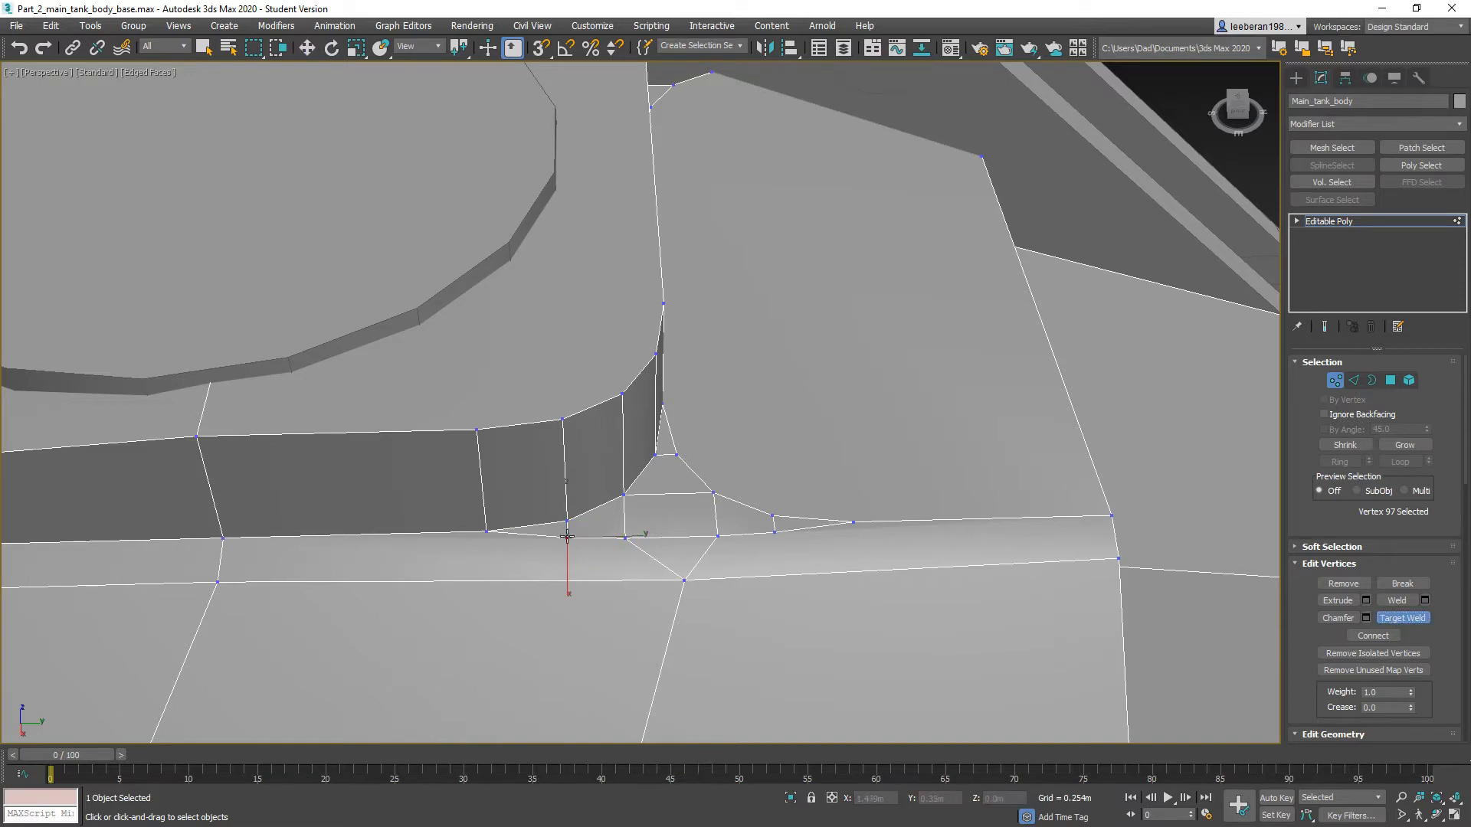
click(626, 536)
click(775, 532)
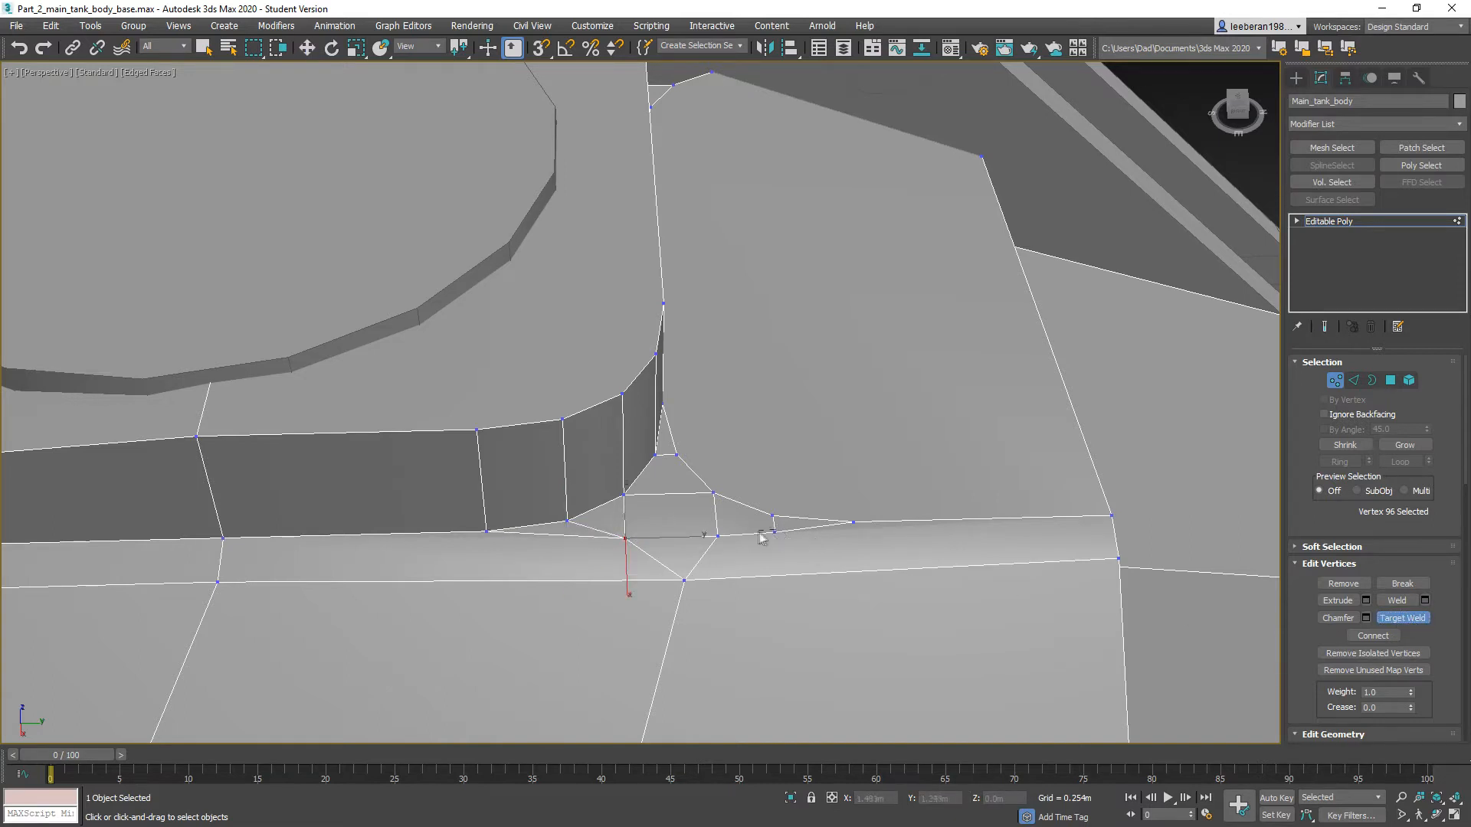
click(716, 536)
click(716, 492)
Step: Shift the two inner corner vertices inward along X by about 0.037 m and nudge the adjacent outer vertex to about 3.371 m in X
alt+middle_drag(716, 560, 574, 534)
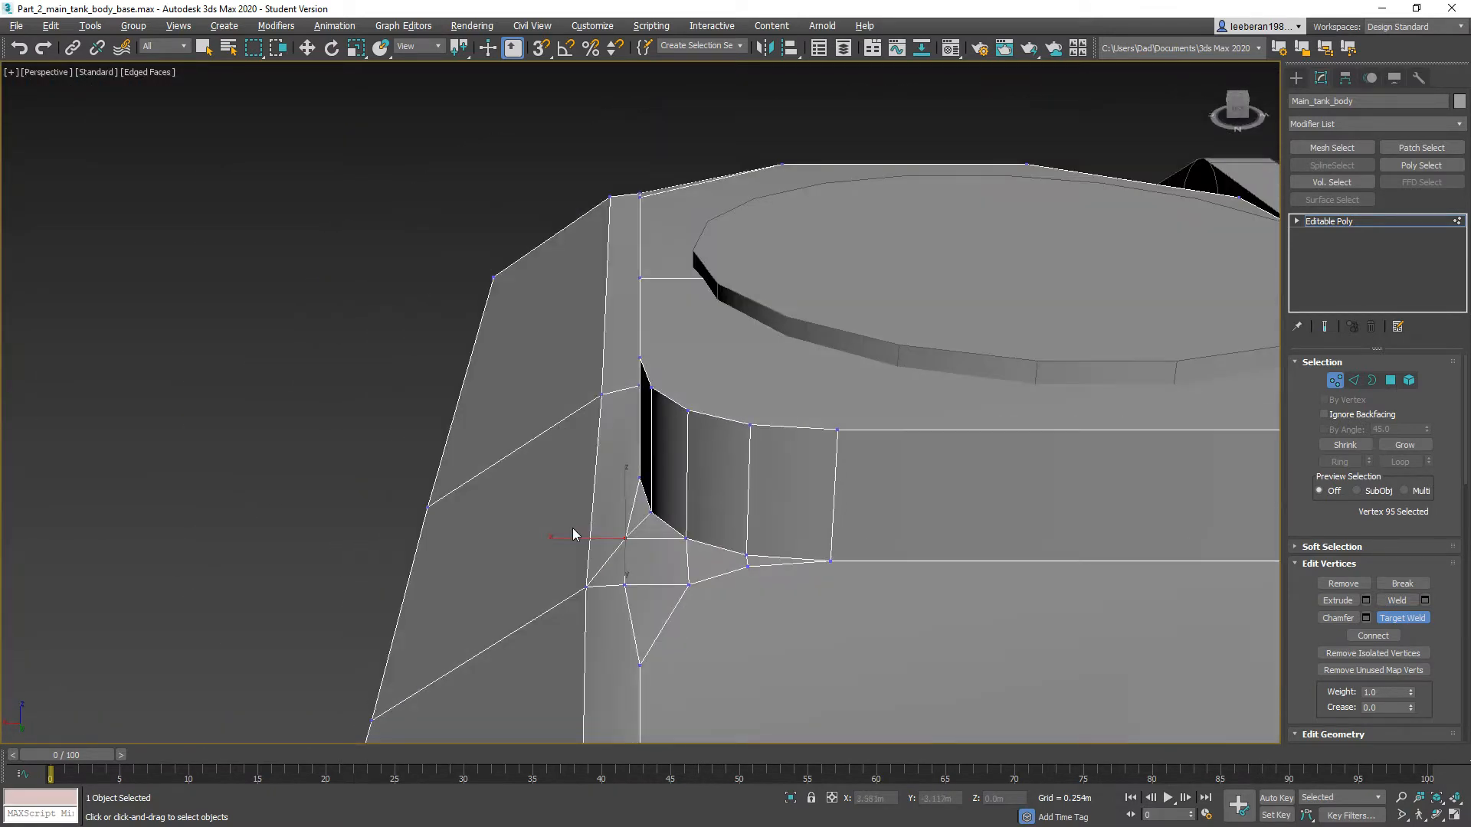
key(w)
ctrl+click(625, 585)
drag(584, 561, 600, 563)
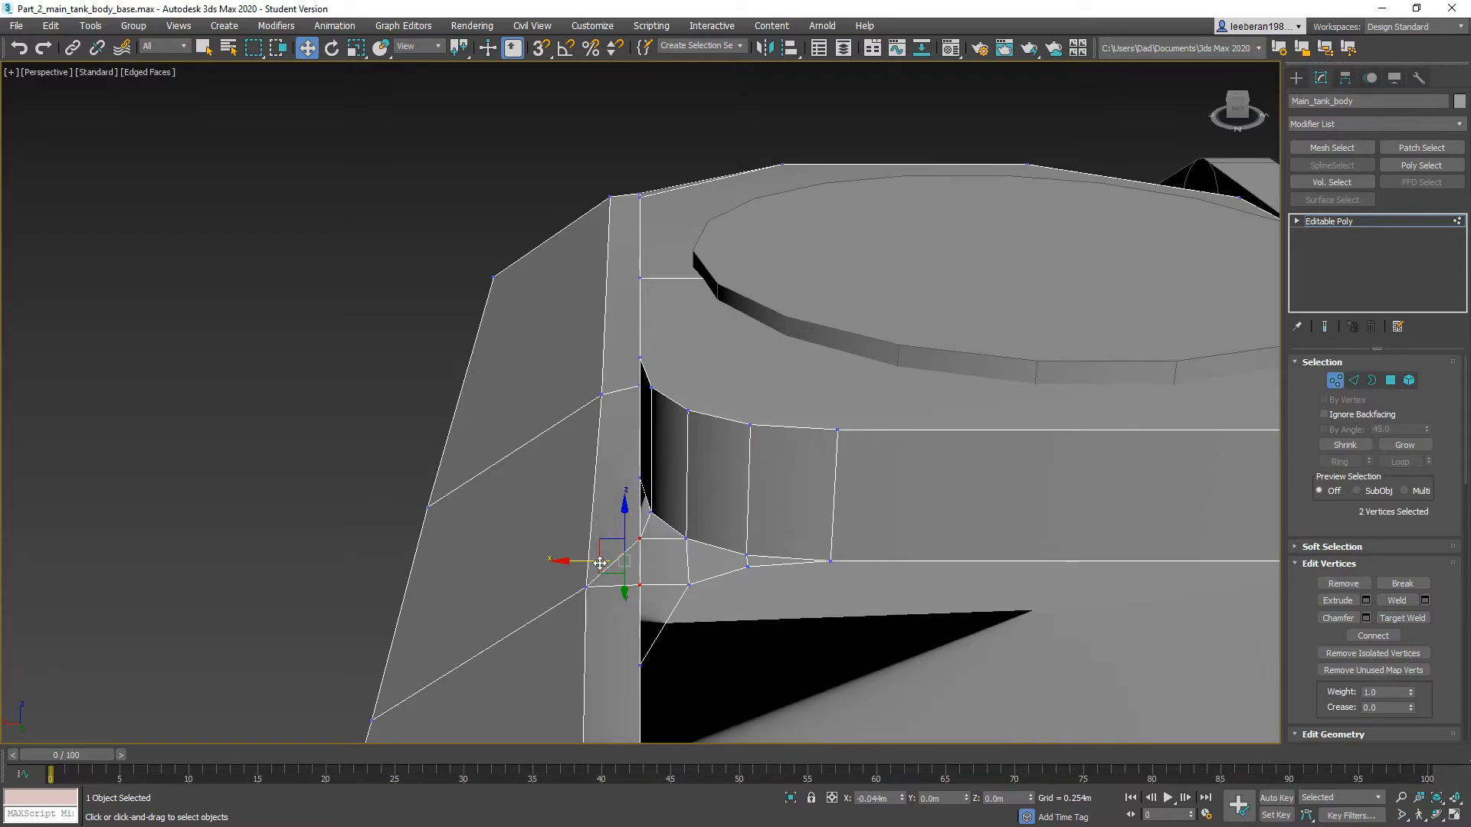
drag(600, 563, 597, 565)
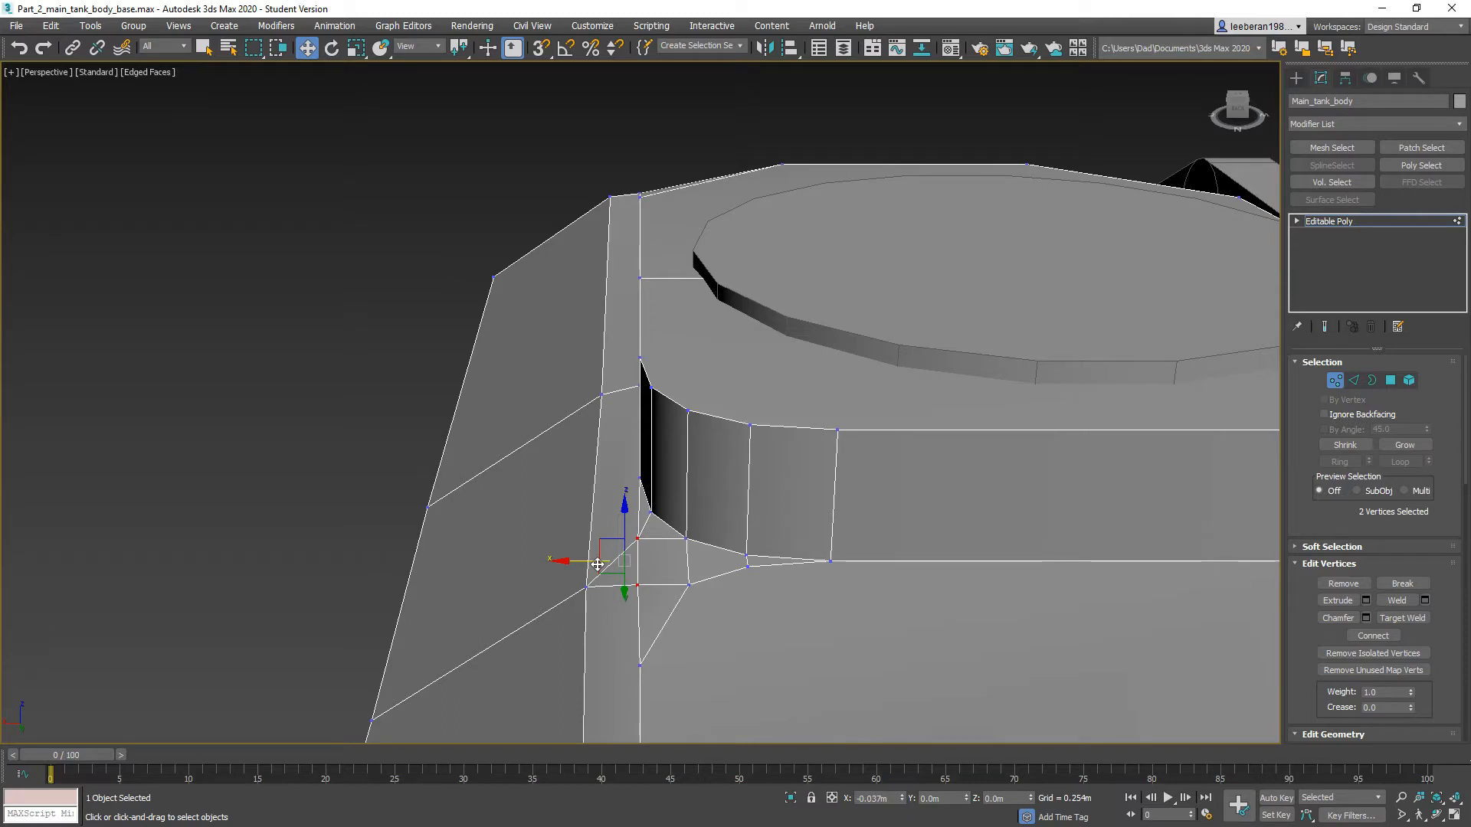
click(585, 586)
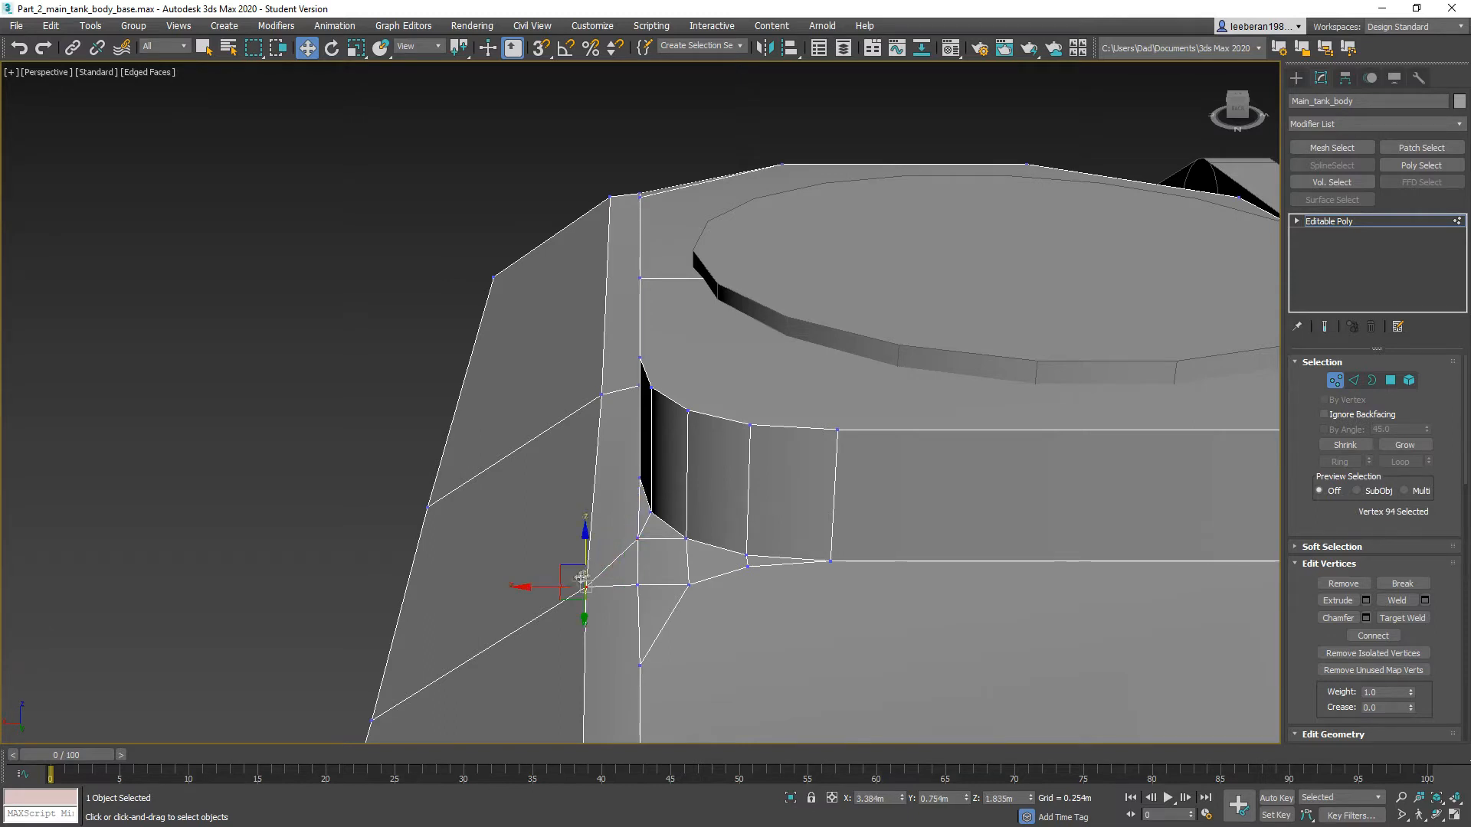
drag(553, 588, 558, 591)
Step: Move the outer vertices at the opposite corner of the raised deck away from the rounded corner
alt+middle_drag(508, 640, 650, 638)
middle_drag(536, 665, 729, 726)
middle_drag(877, 533, 298, 810)
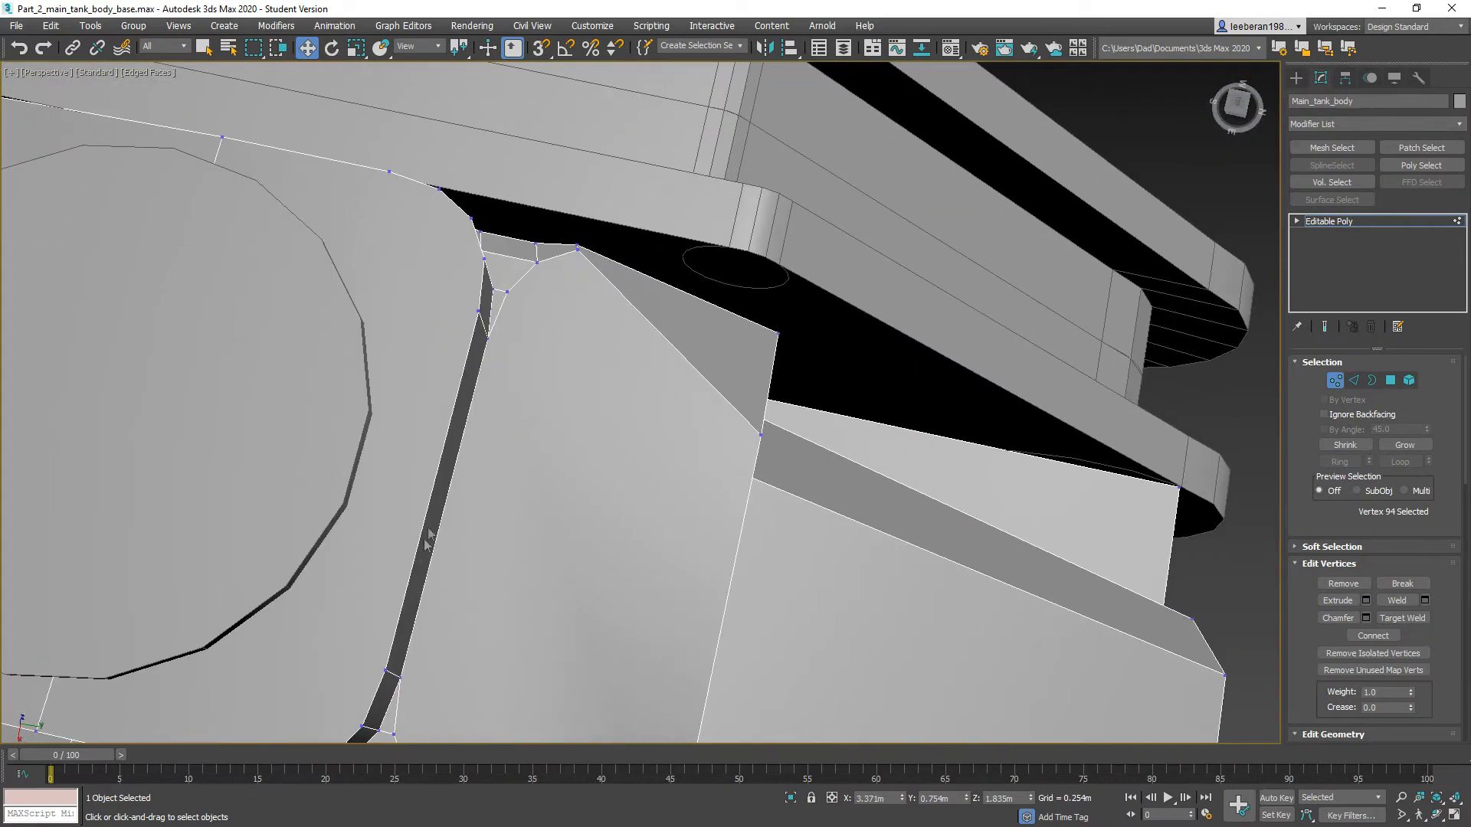
scroll(659, 390, up, 3)
middle_drag(547, 349, 658, 501)
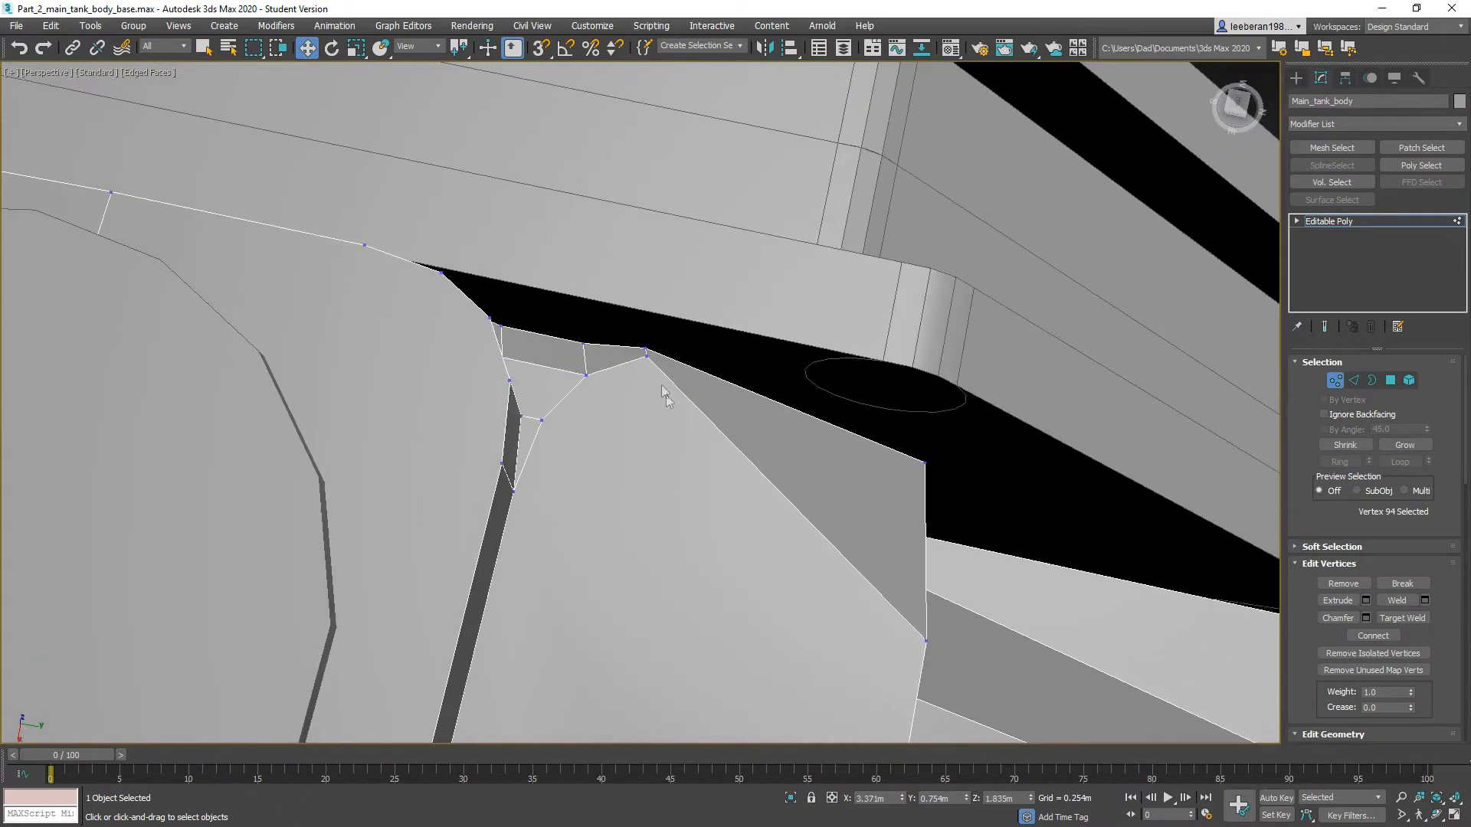
drag(659, 370, 628, 434)
click(645, 374)
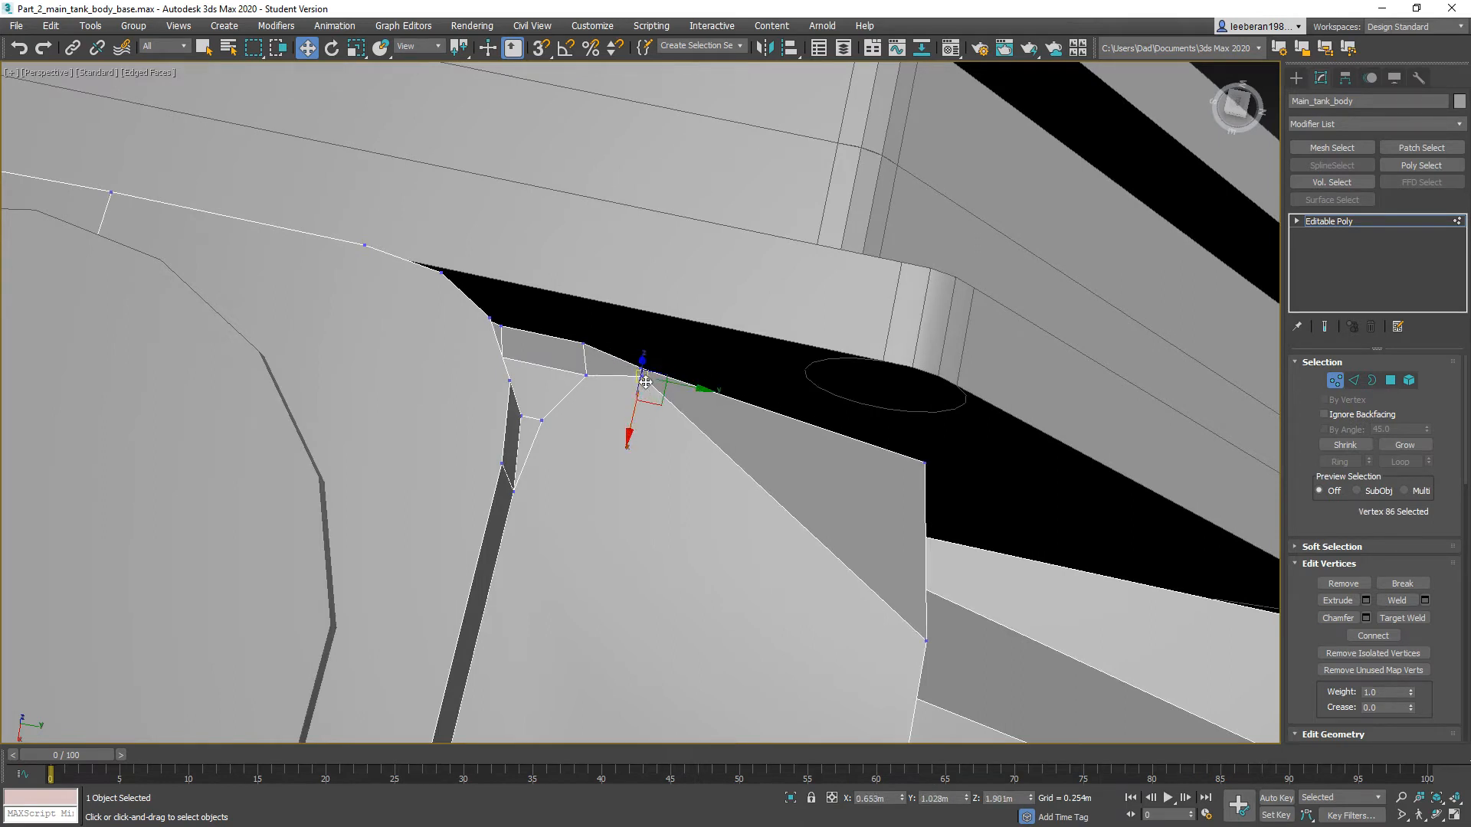
Step: Try shifting the selected corner vertex along X to about 0.708 m, and undo the move
alt+middle_drag(635, 399, 562, 395)
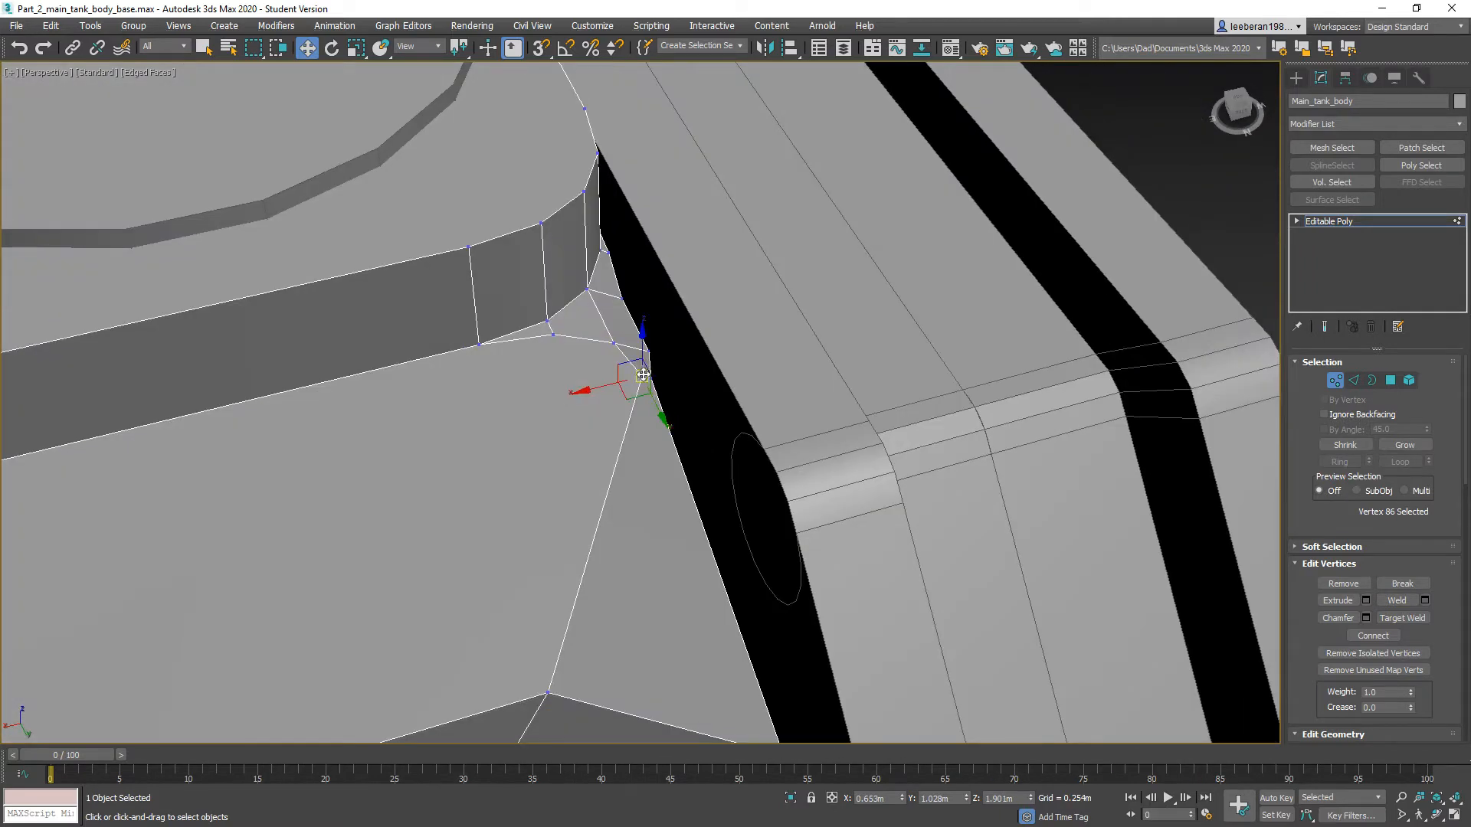
drag(607, 389, 589, 391)
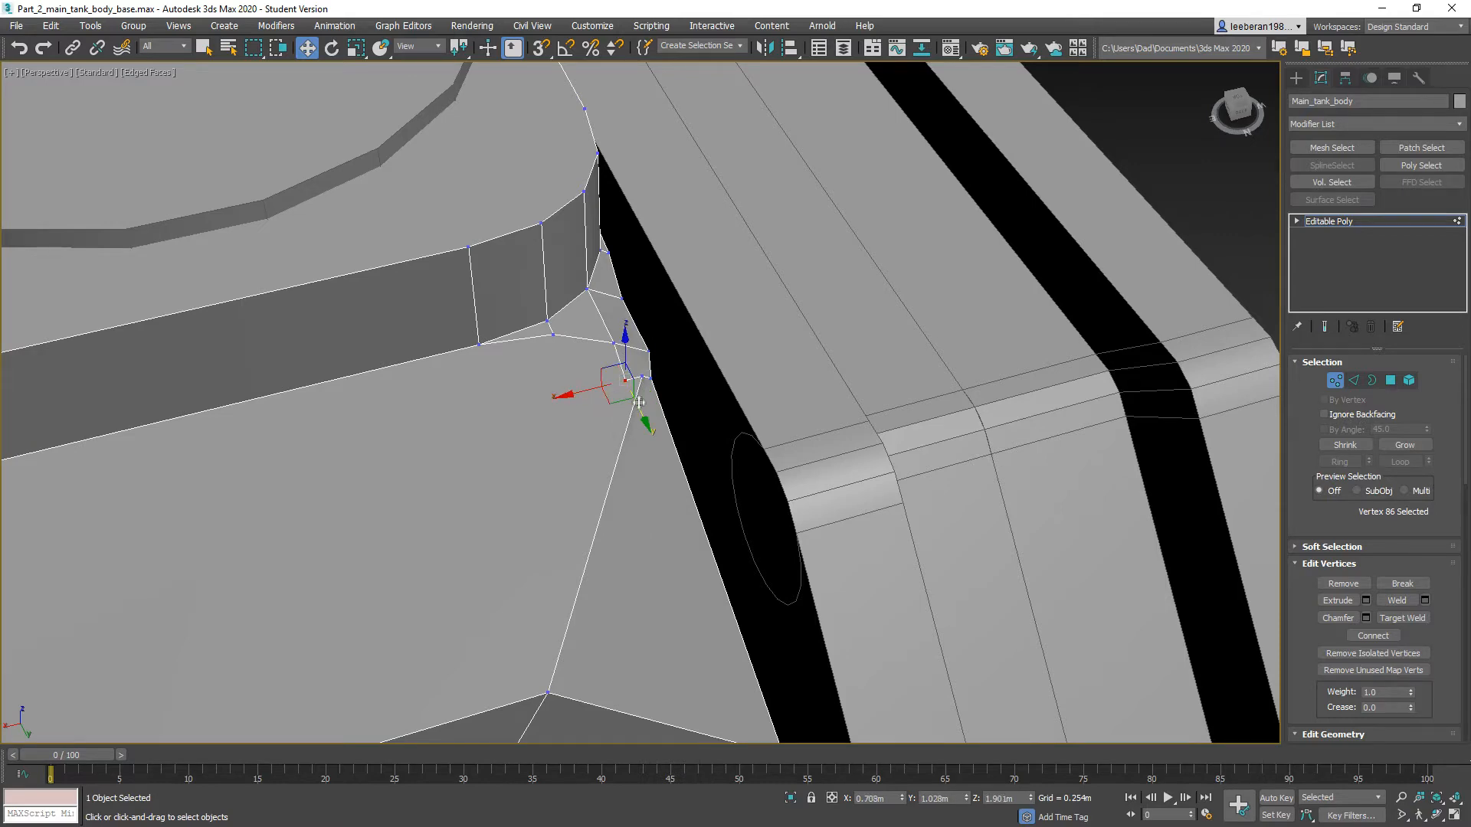
key(ctrl+z)
scroll(635, 411, up, 5)
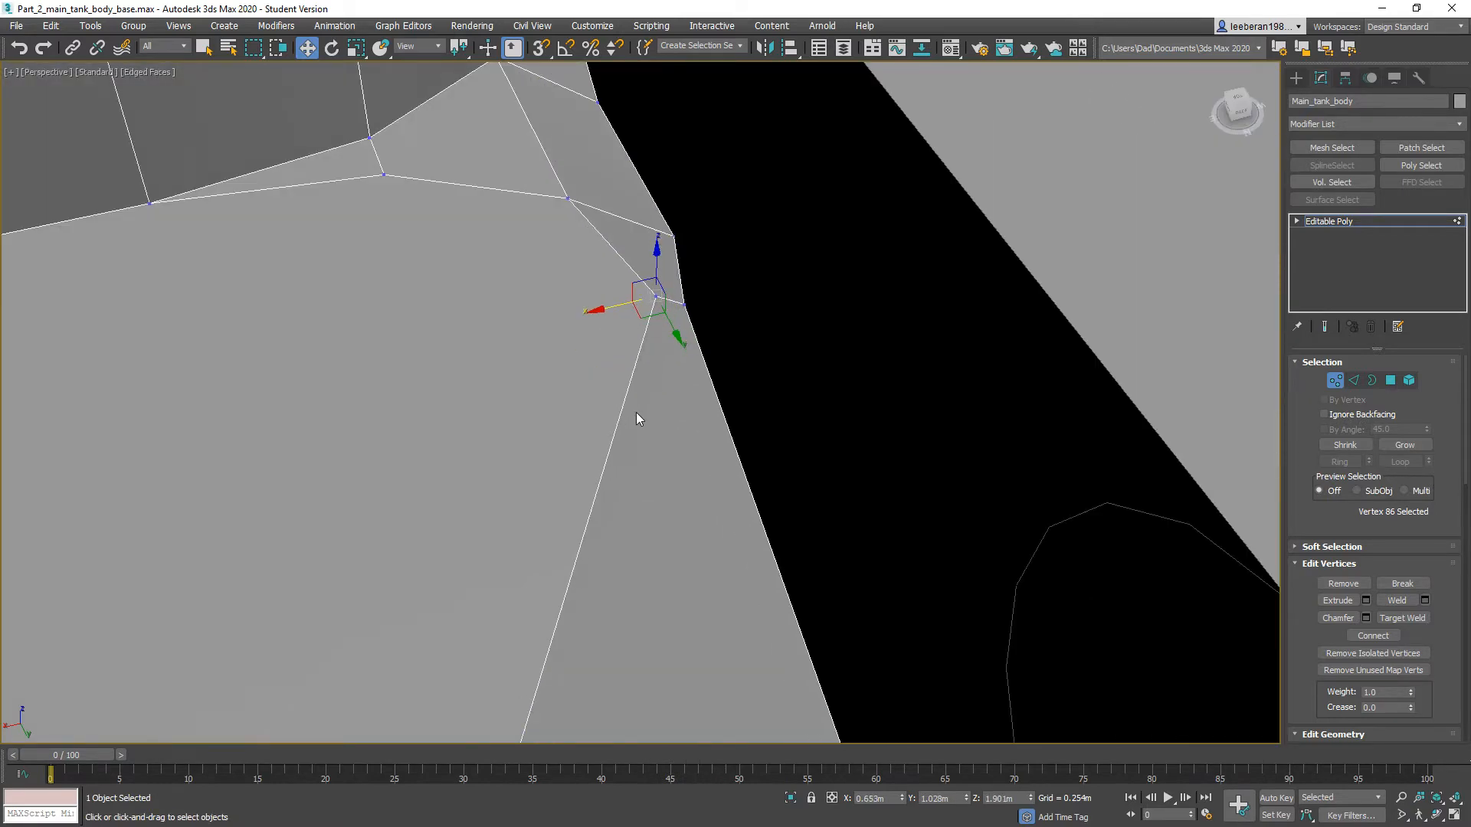
Step: Weld the two overlapping vertices beside the raised deck's corner with a 0.028 m threshold
middle_drag(635, 412, 654, 438)
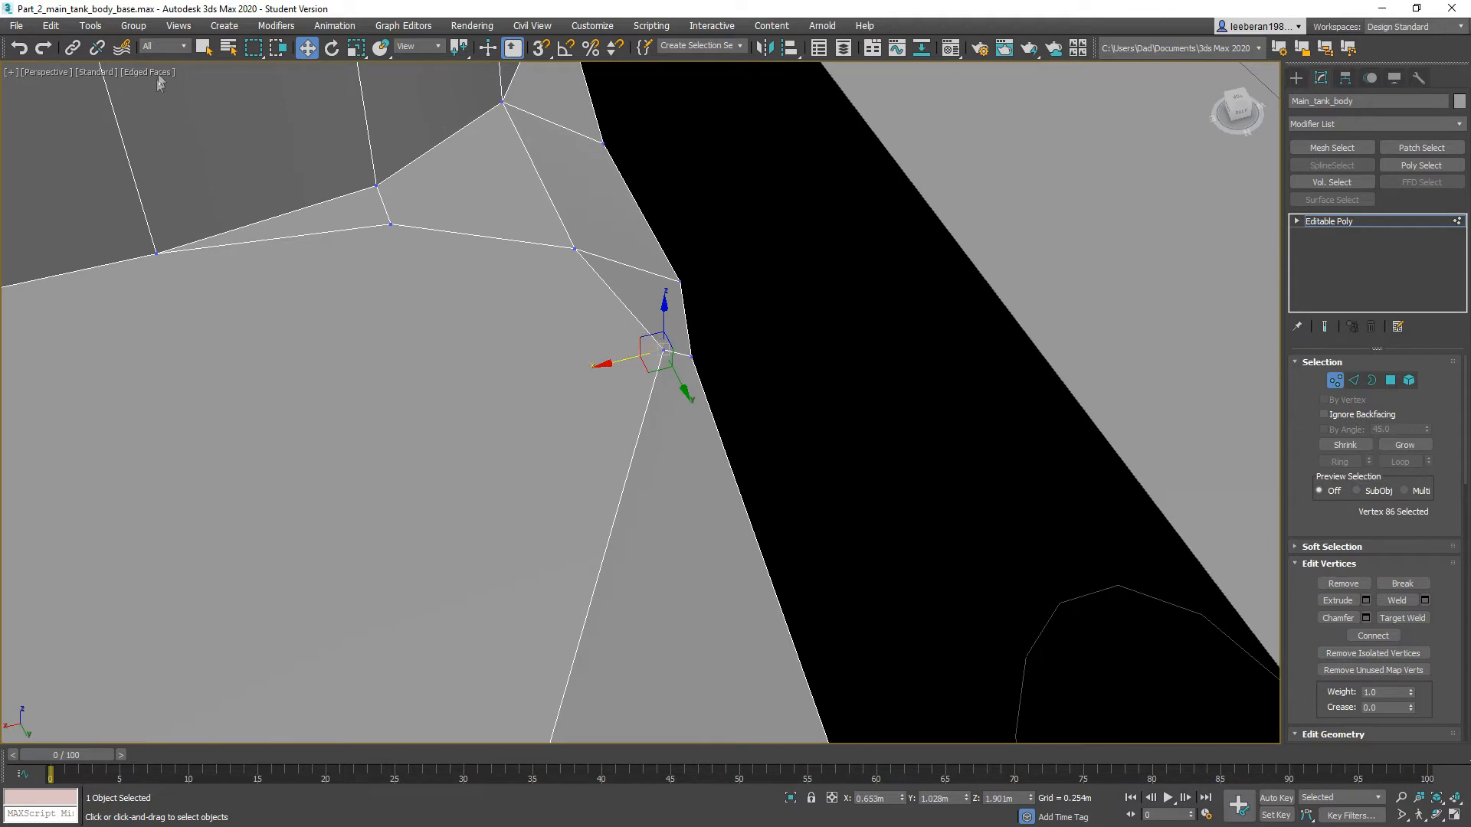
click(203, 47)
drag(651, 337, 671, 366)
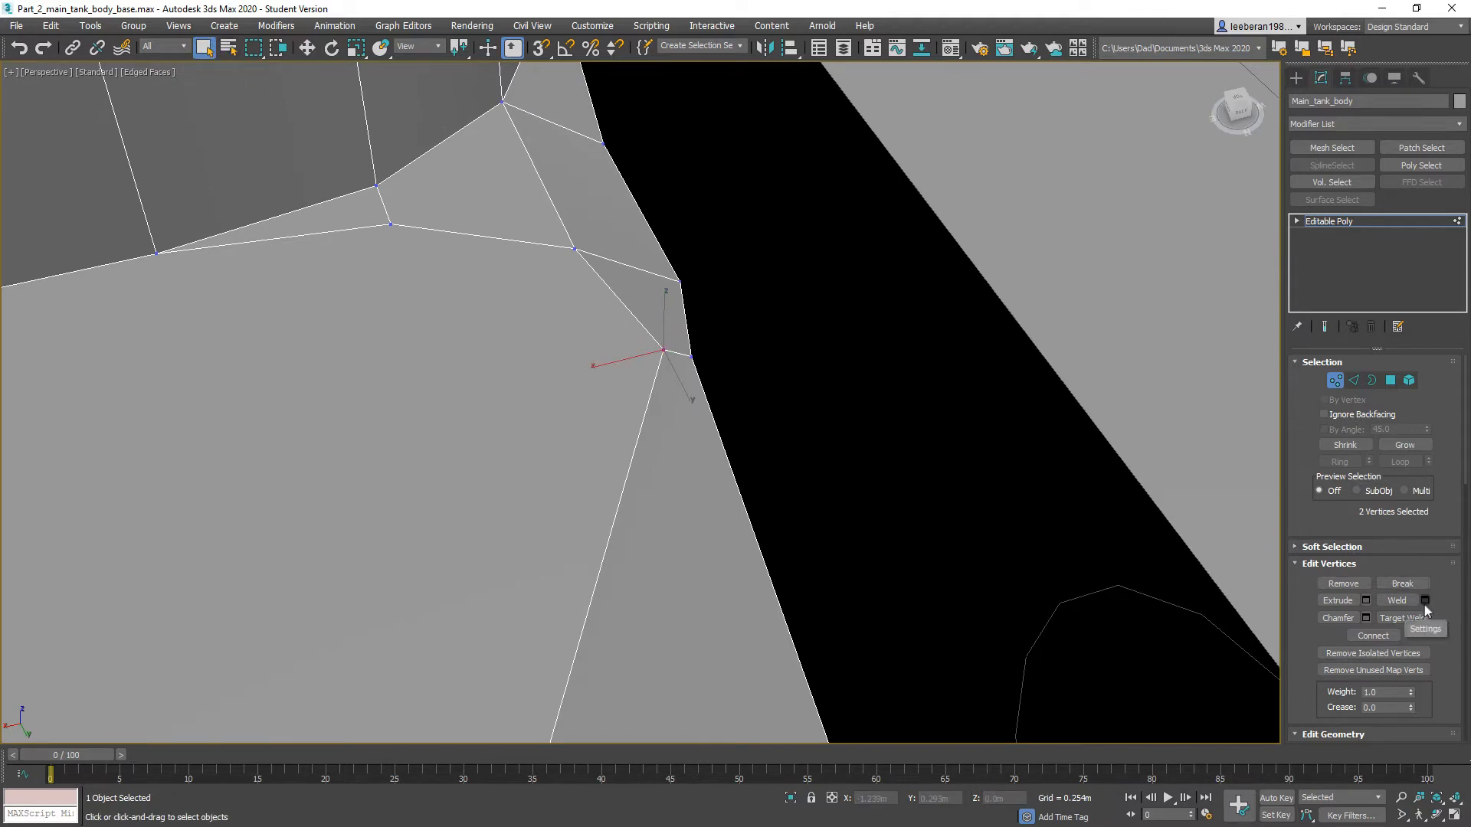
click(1423, 601)
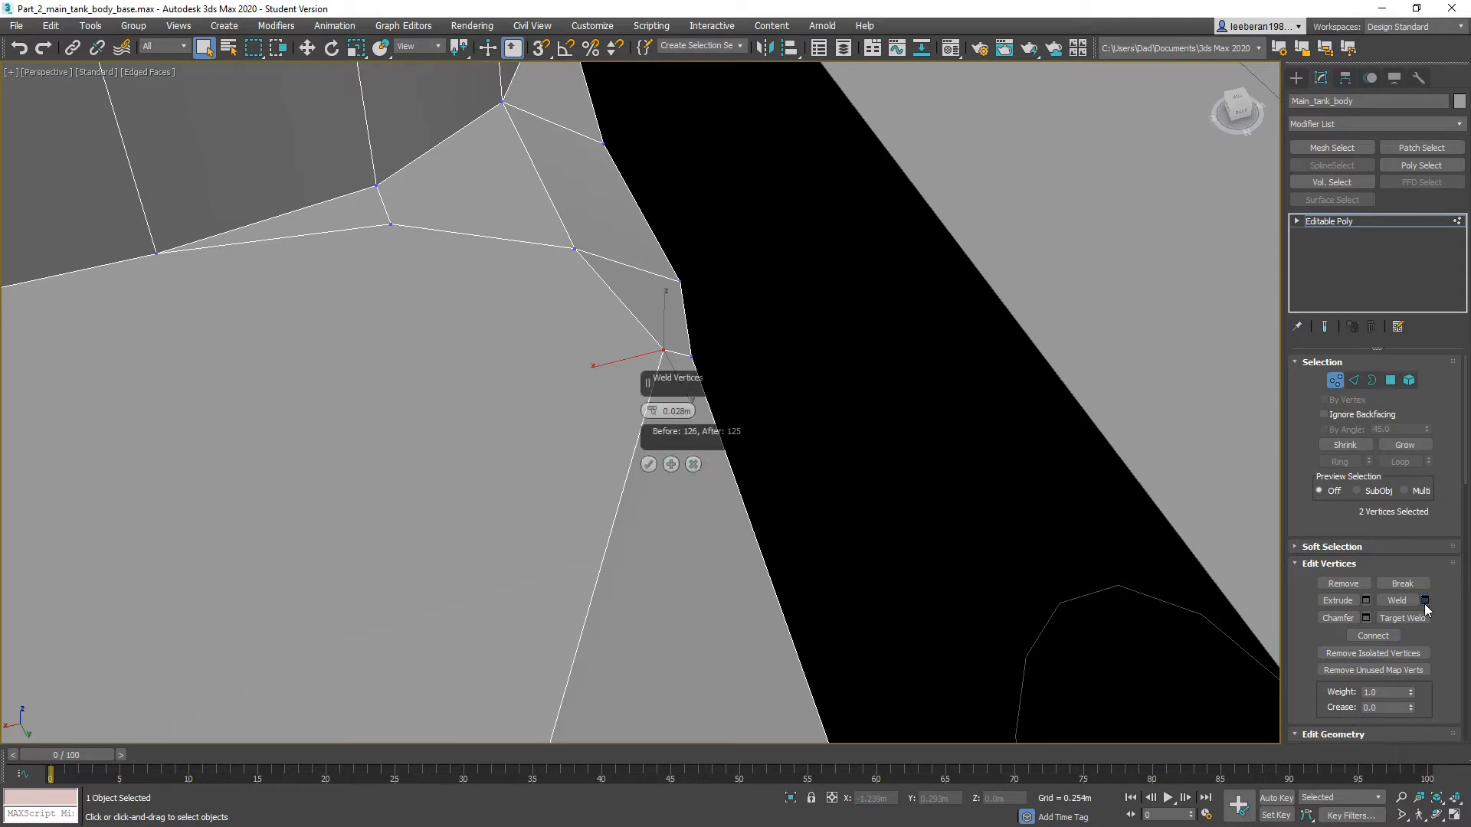
click(648, 465)
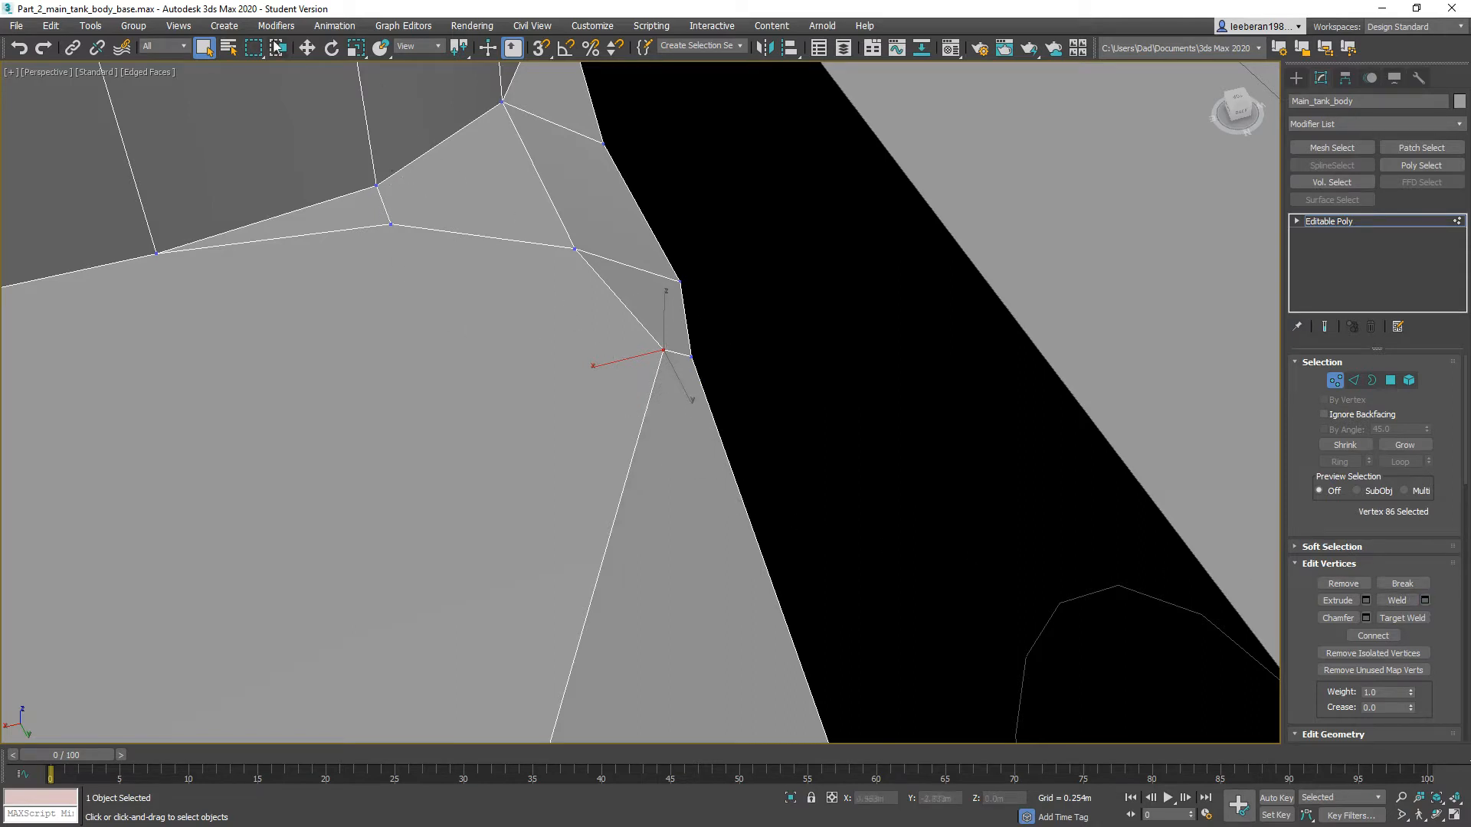
Step: Shift the welded corner vertex about 0.061 m inward along X and nudge the outer vertex above it in the same direction
click(307, 48)
drag(617, 365, 560, 391)
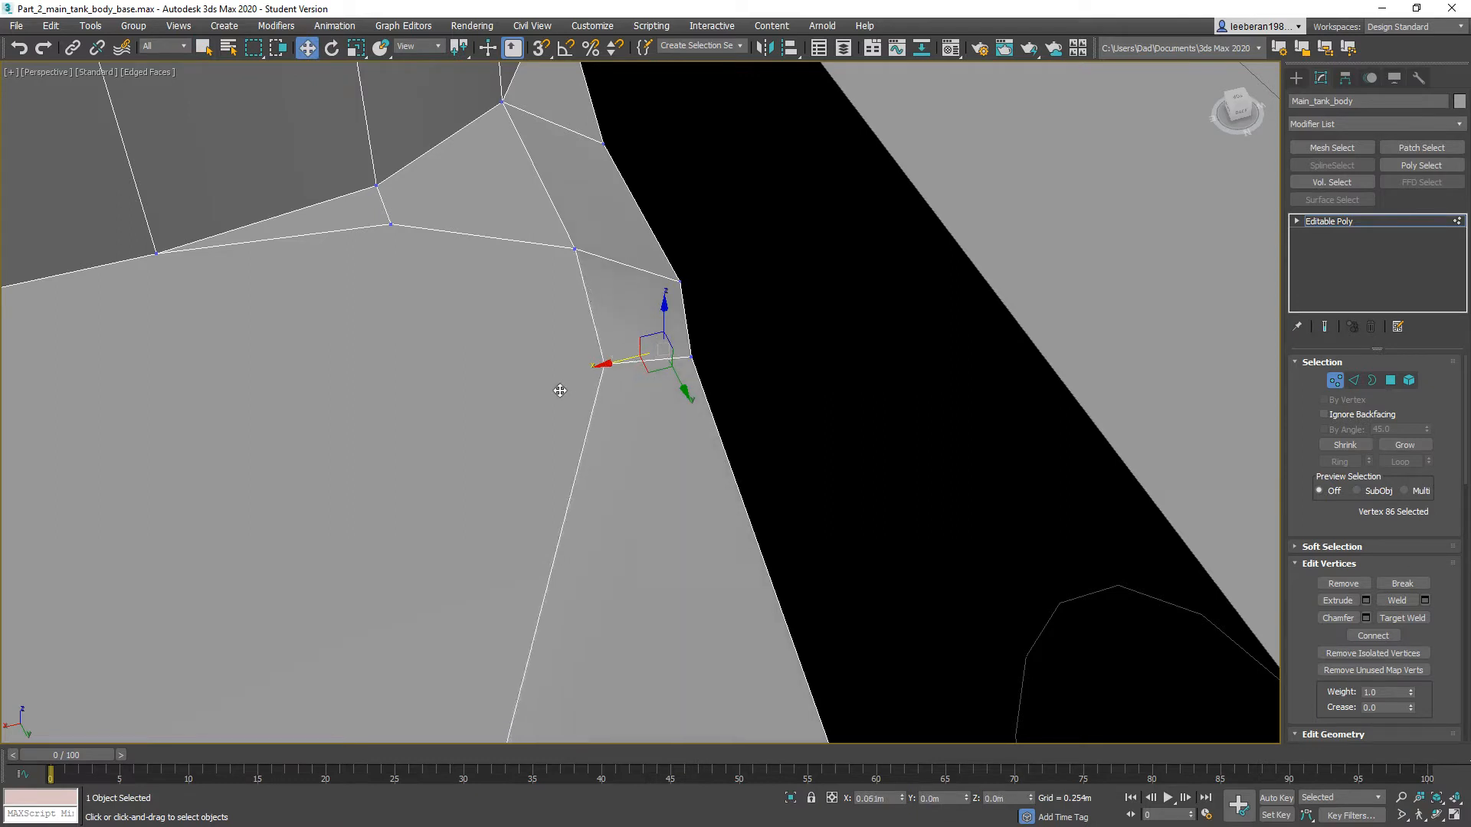
click(681, 283)
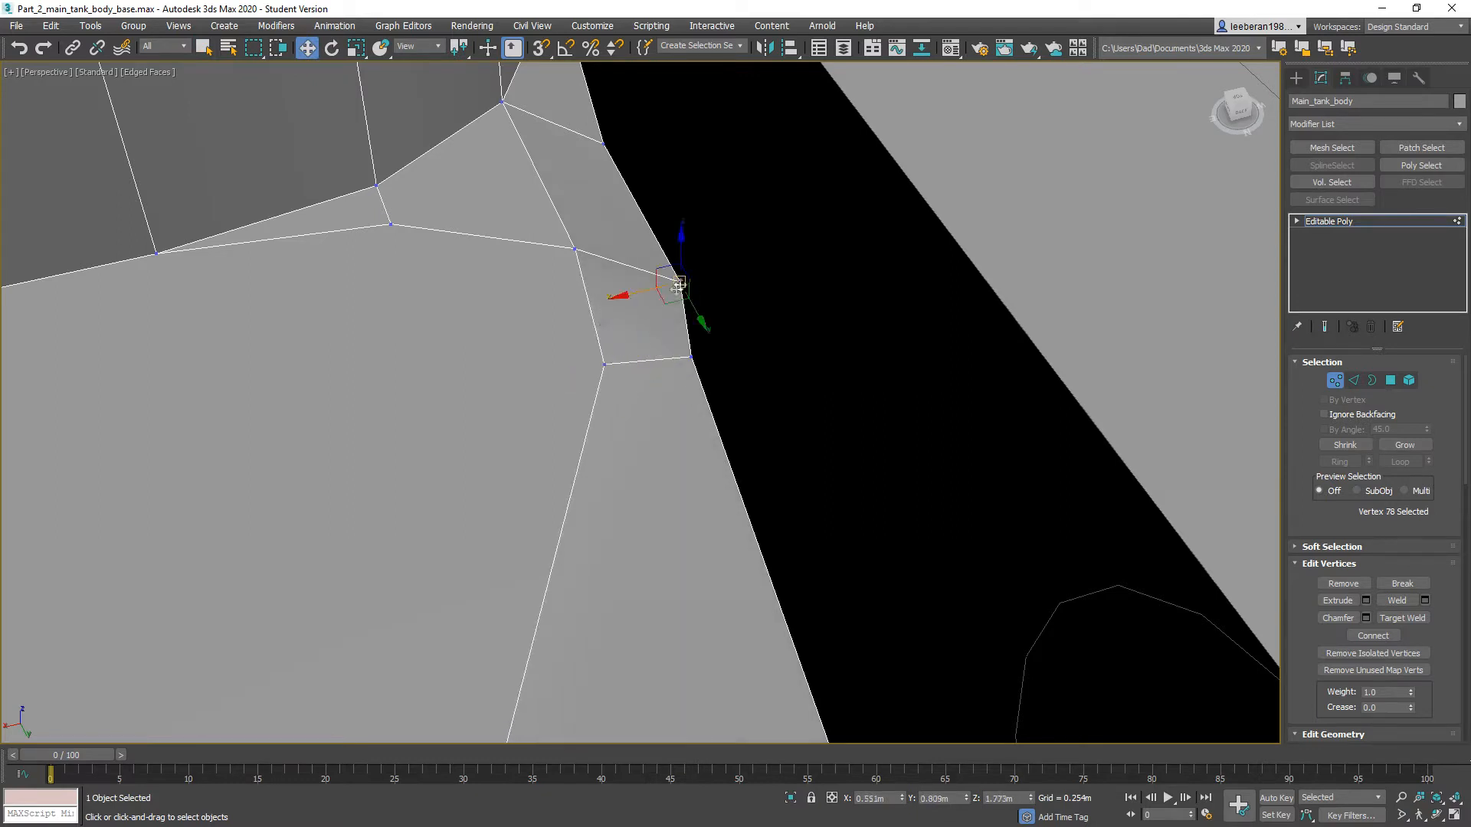
drag(631, 297, 614, 304)
Step: Weld the overlapping vertices at the lower outer corner and shift the resulting vertex inward along X to about 0.585 m
alt+middle_drag(661, 383, 674, 360)
click(621, 364)
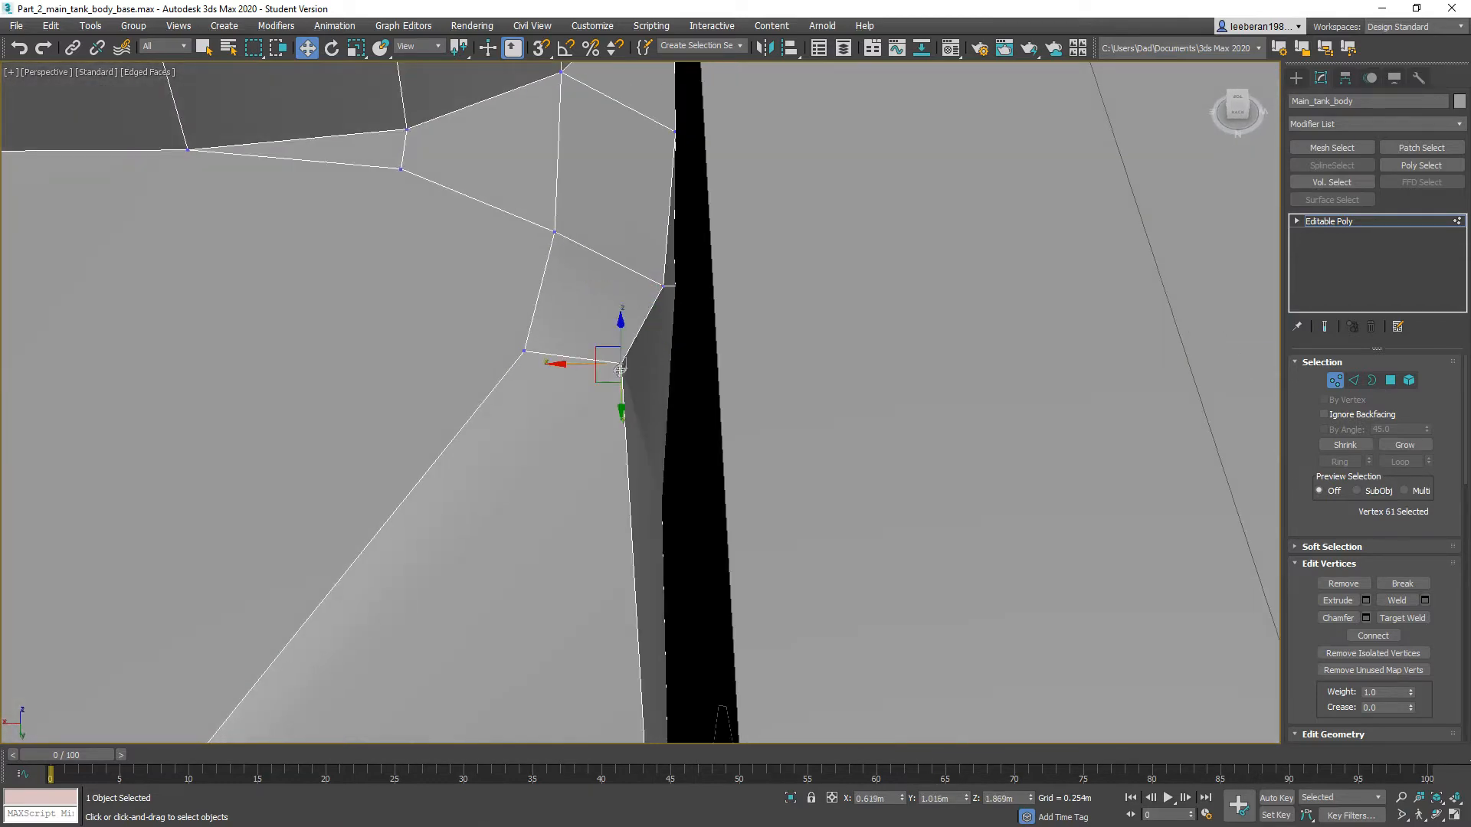
drag(566, 366, 566, 382)
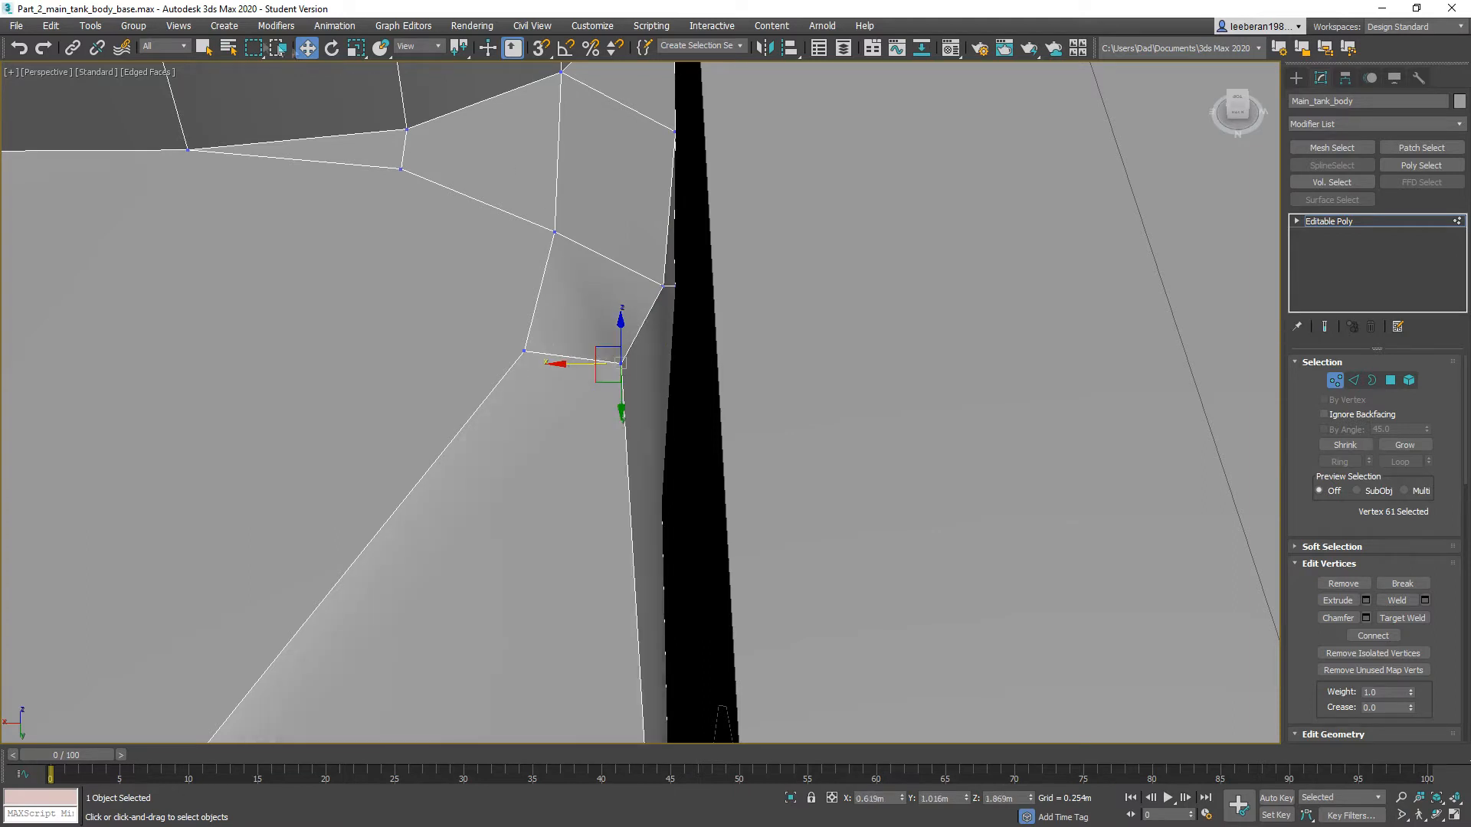
click(203, 48)
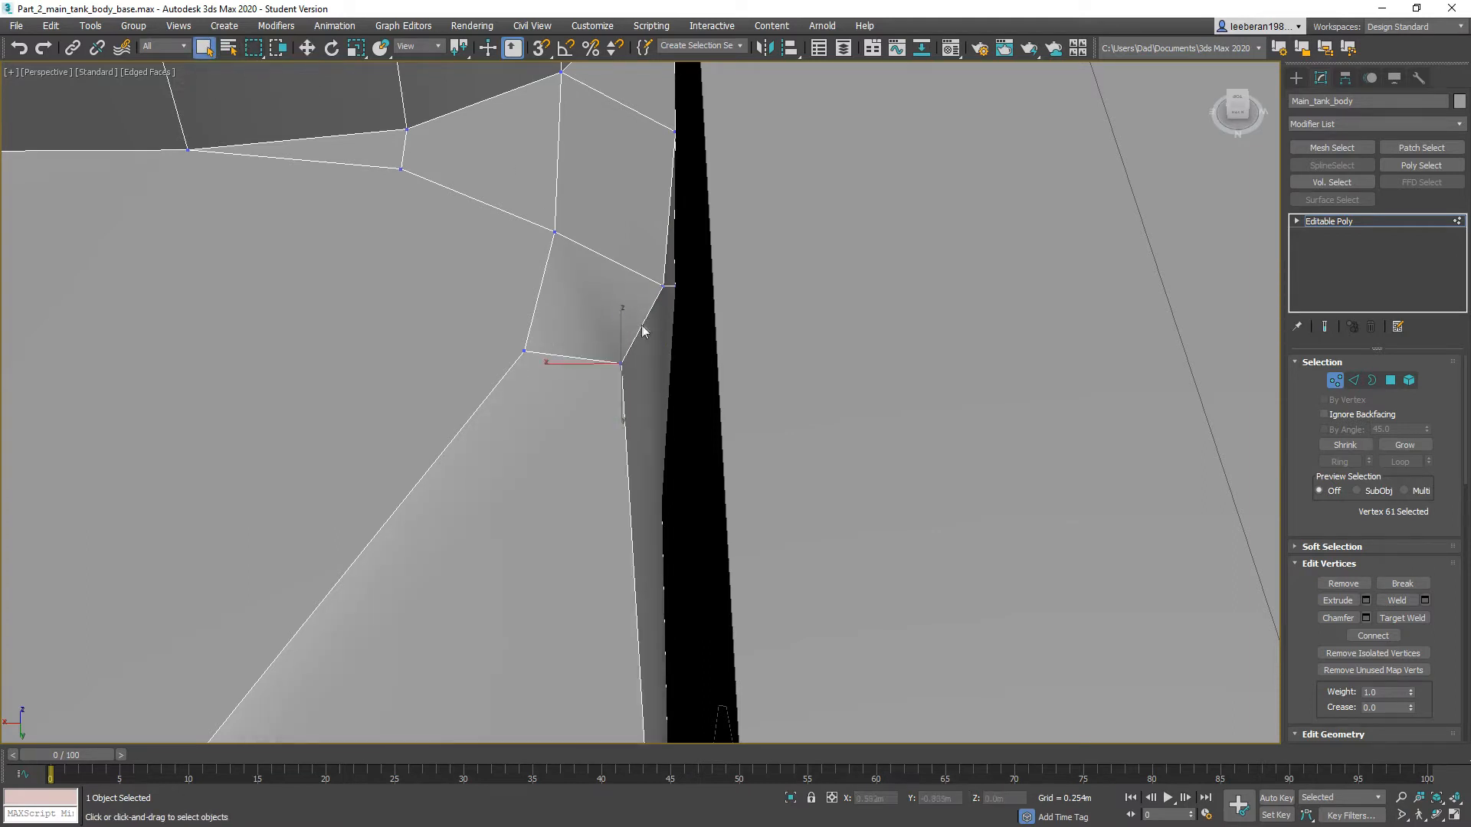
click(1404, 599)
click(309, 48)
drag(569, 367, 603, 409)
Step: Lower the outer corner vertex to about 1.719 m in Z
scroll(597, 460, down, 5)
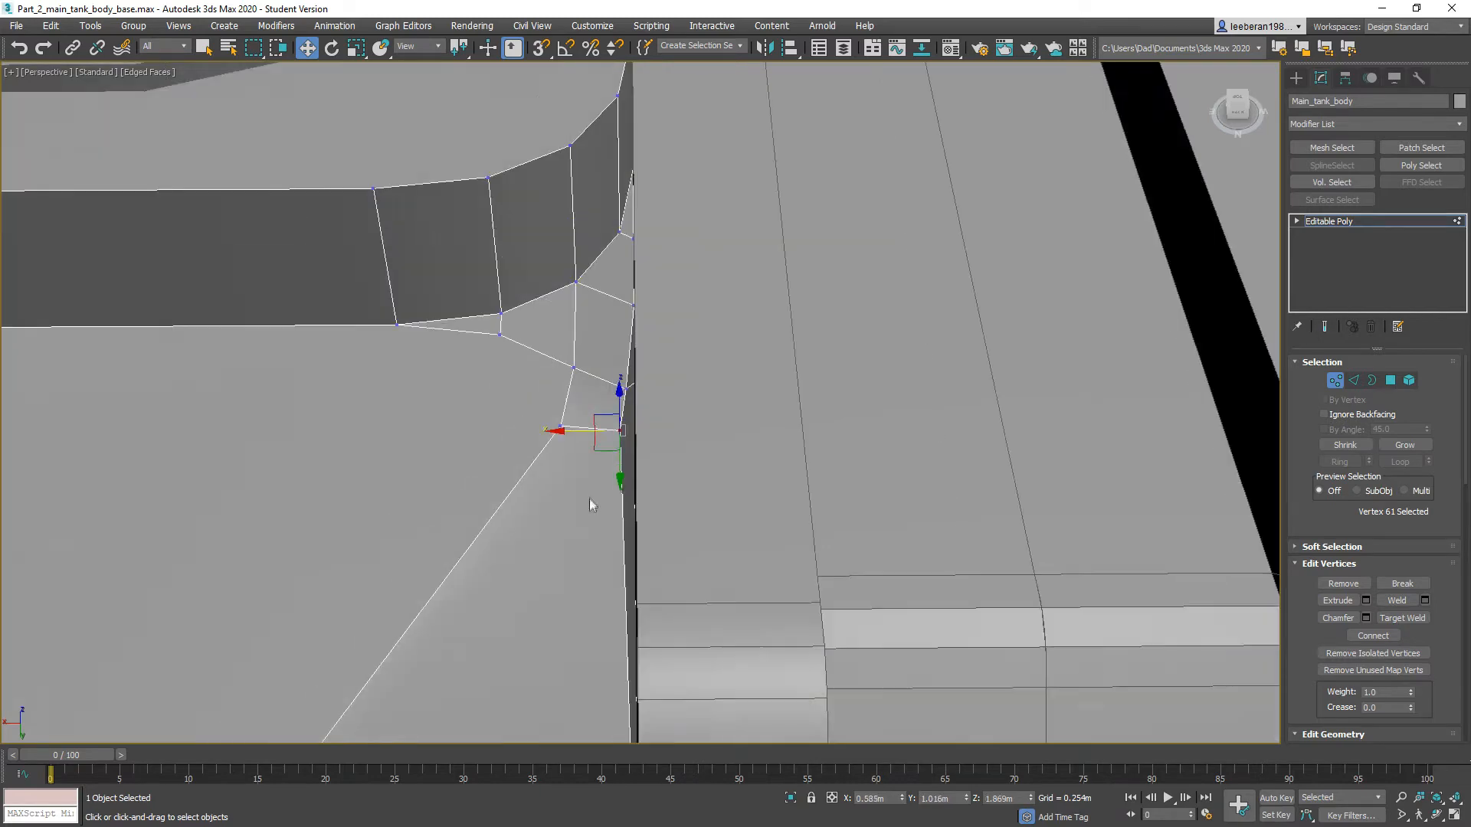
alt+middle_drag(572, 592, 558, 538)
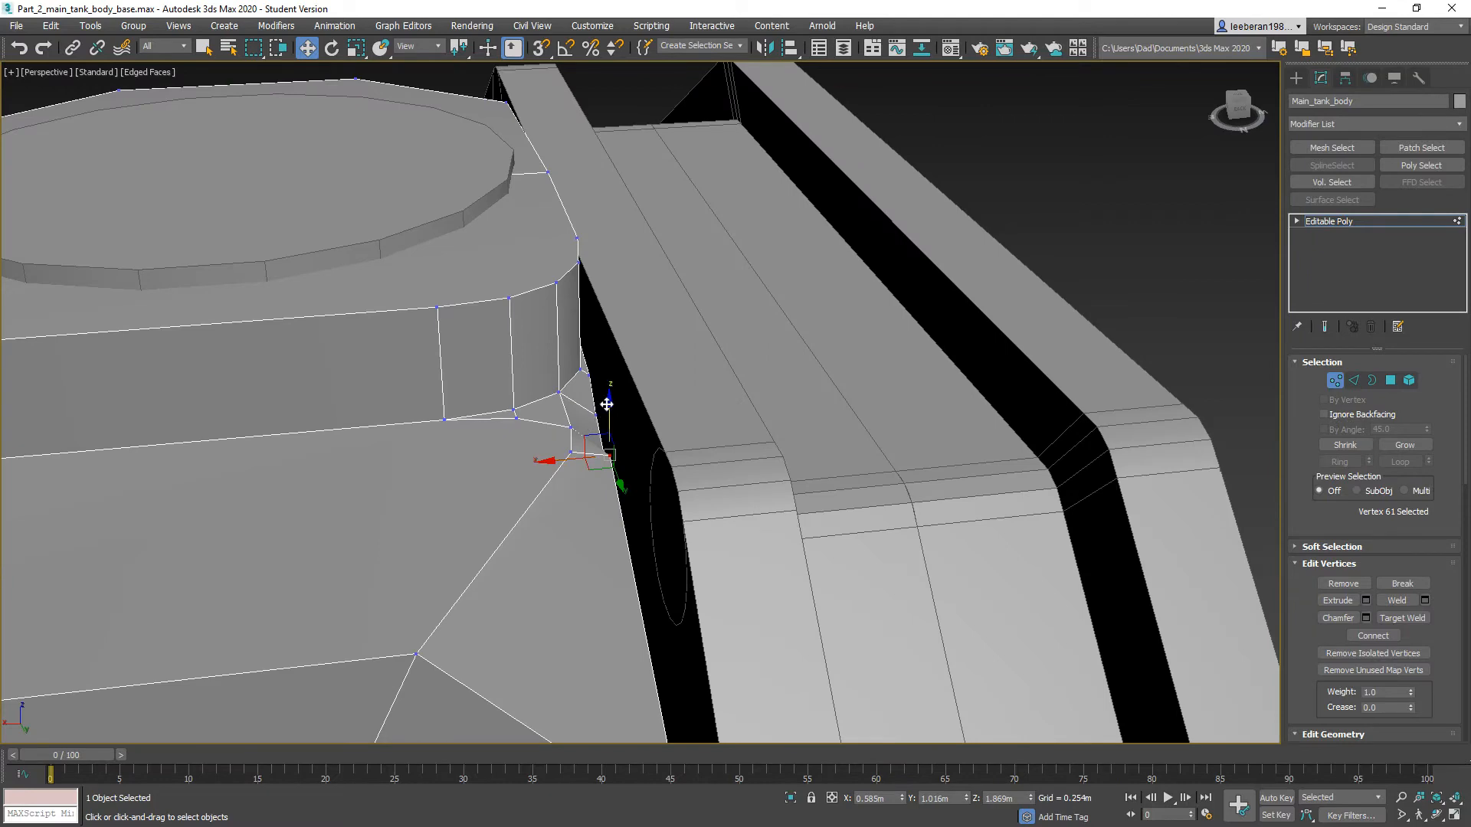
drag(611, 410, 605, 451)
Step: Create a box about 2.499 m long, 2.061 m wide and 0.454 m high on top of the cylindrical turret base
alt+middle_drag(605, 449, 741, 588)
scroll(421, 579, down, 3)
scroll(747, 507, down, 5)
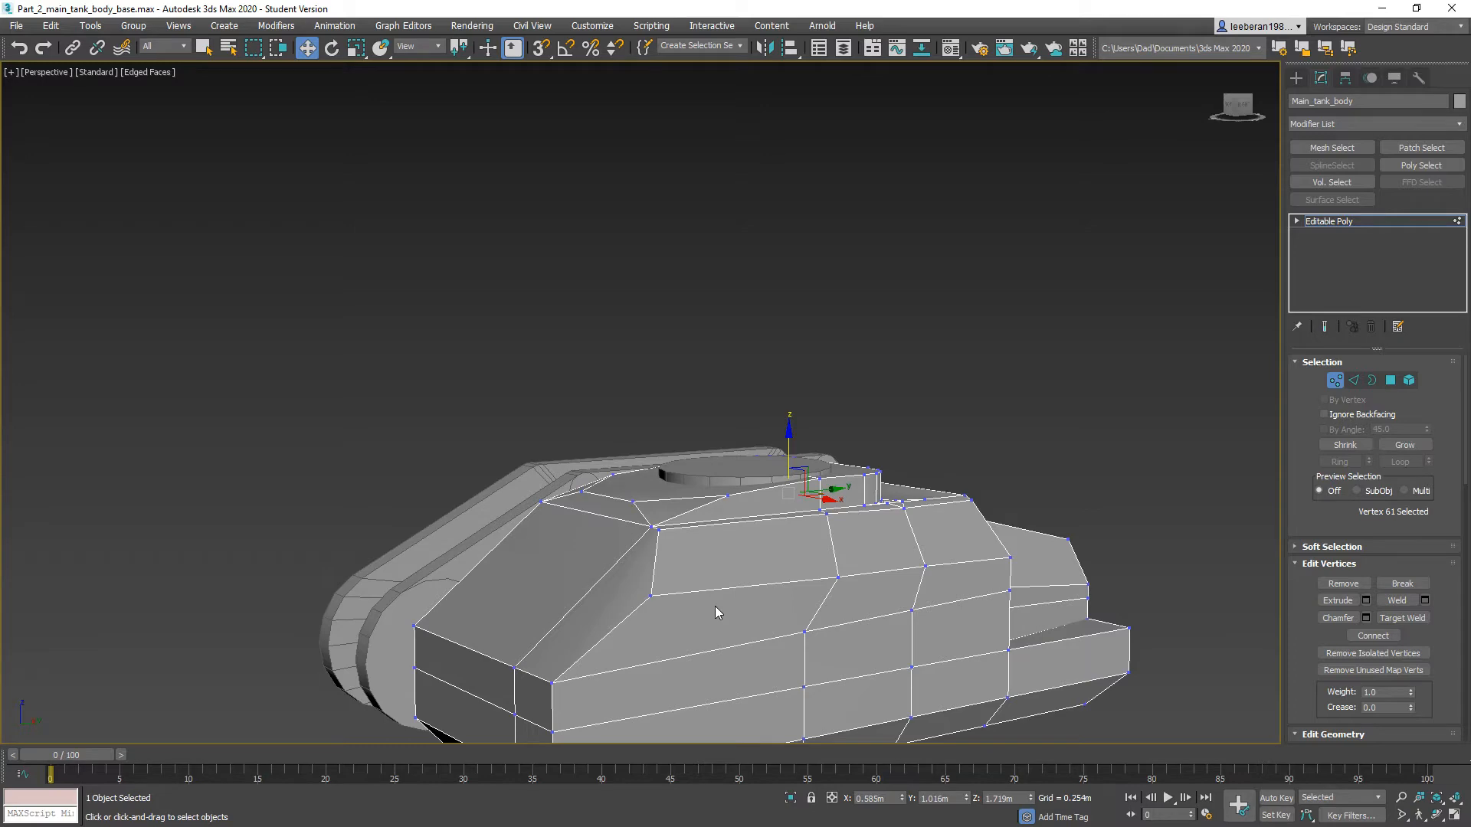
alt+middle_drag(585, 608, 615, 670)
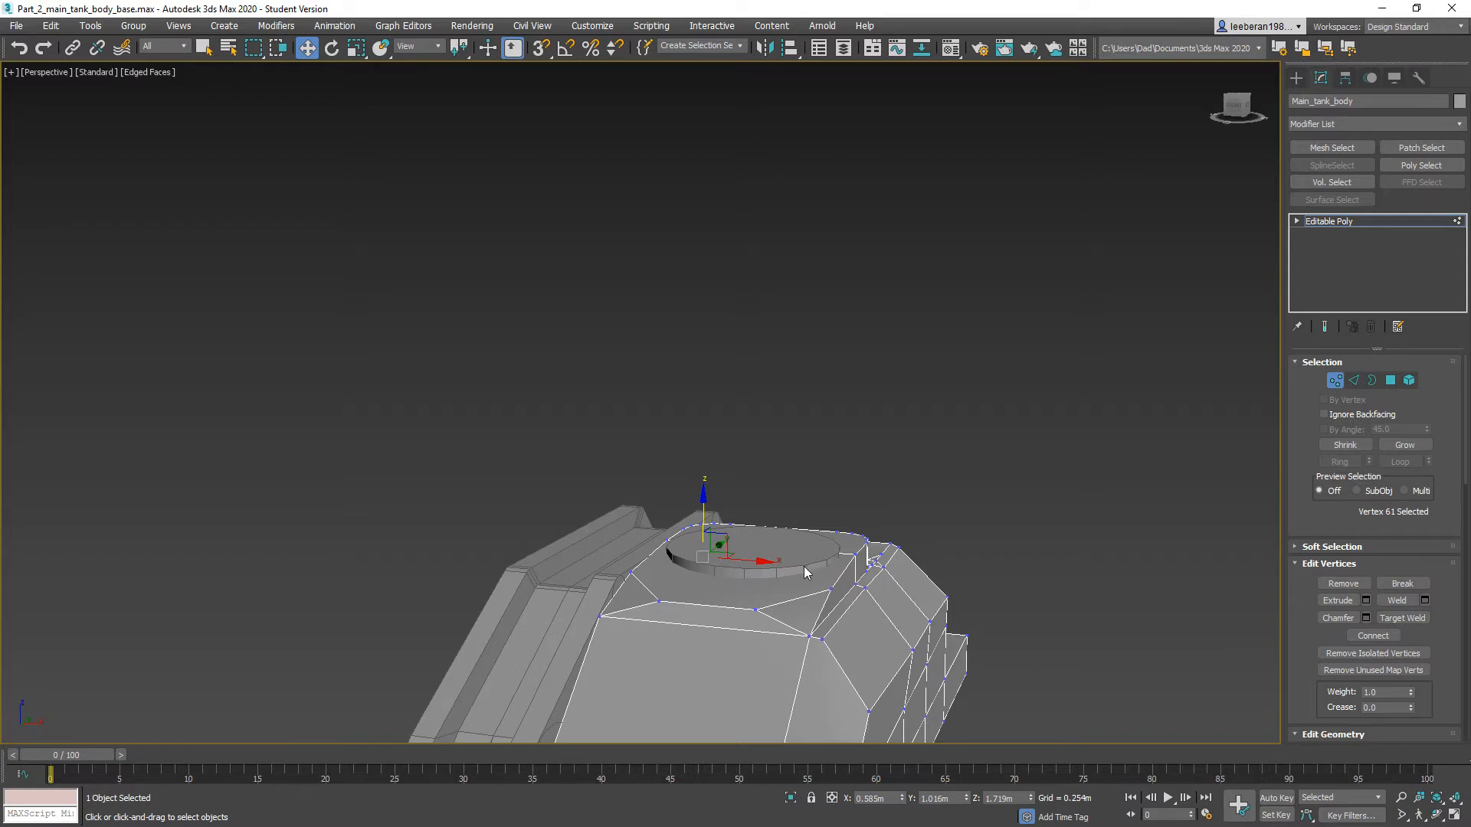
scroll(799, 568, up, 2)
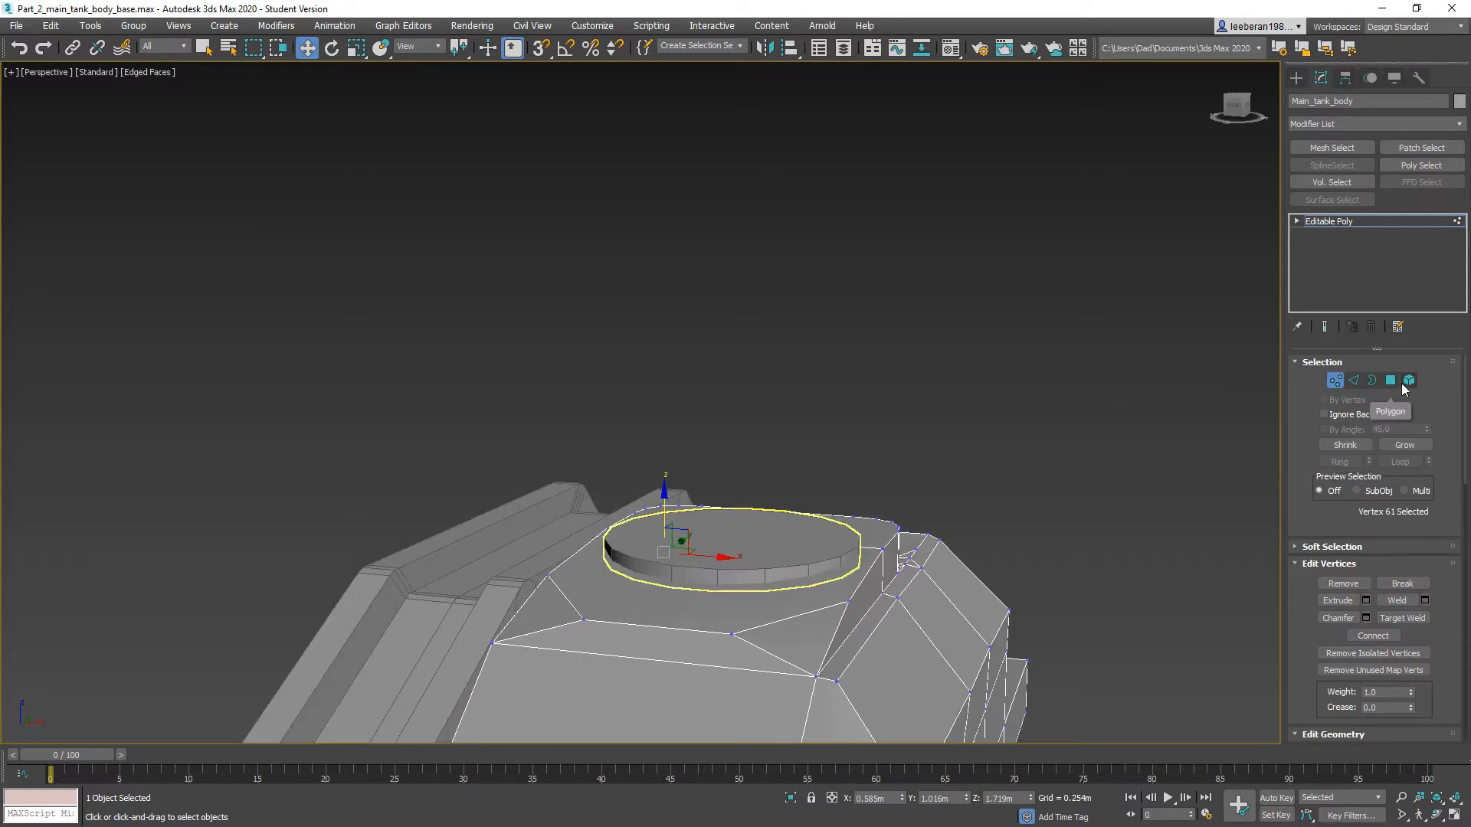
alt+middle_drag(818, 576, 781, 589)
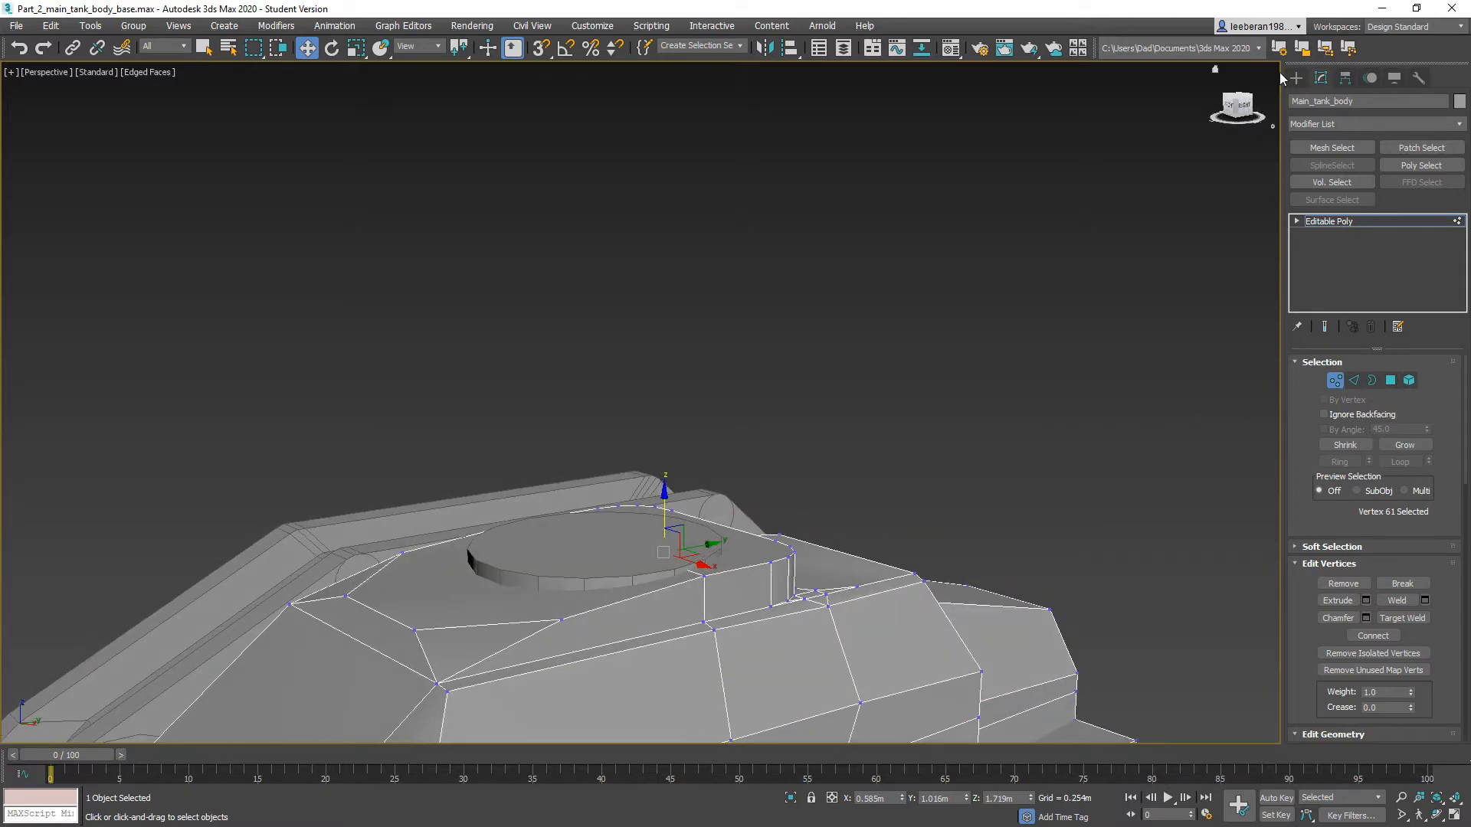
click(1295, 78)
click(1342, 170)
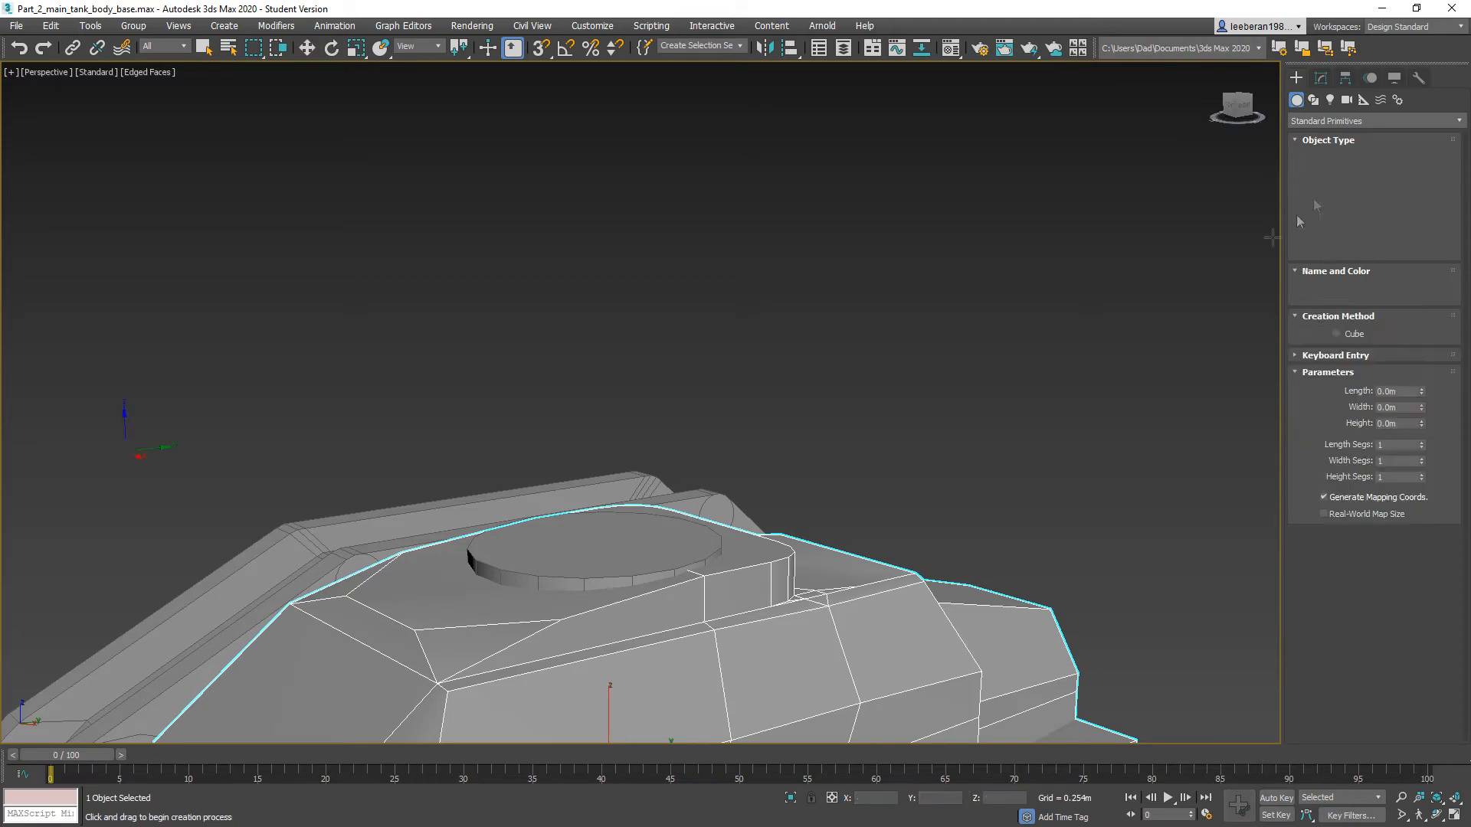
alt+middle_drag(853, 450, 860, 485)
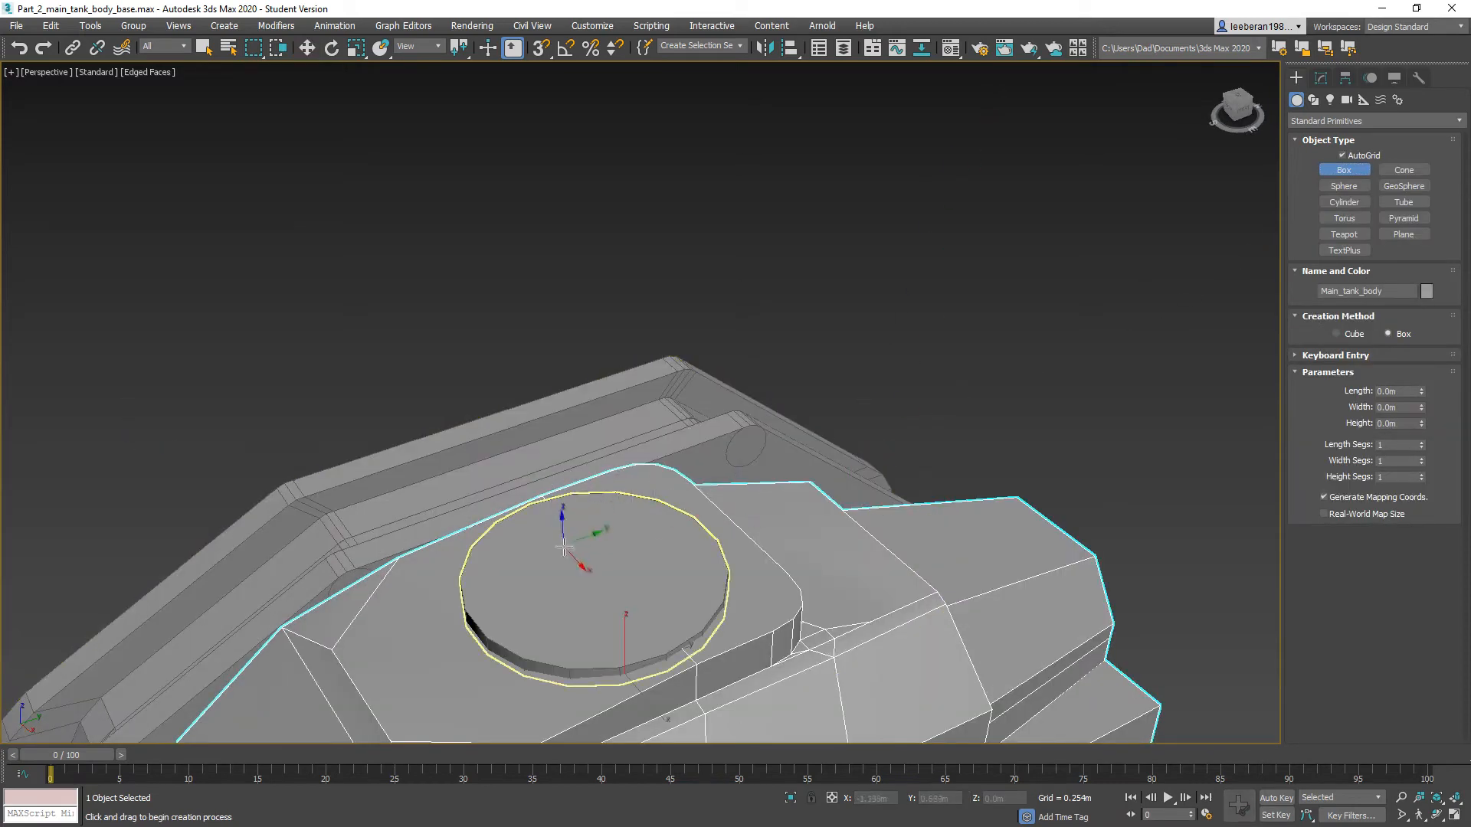
drag(490, 538, 850, 566)
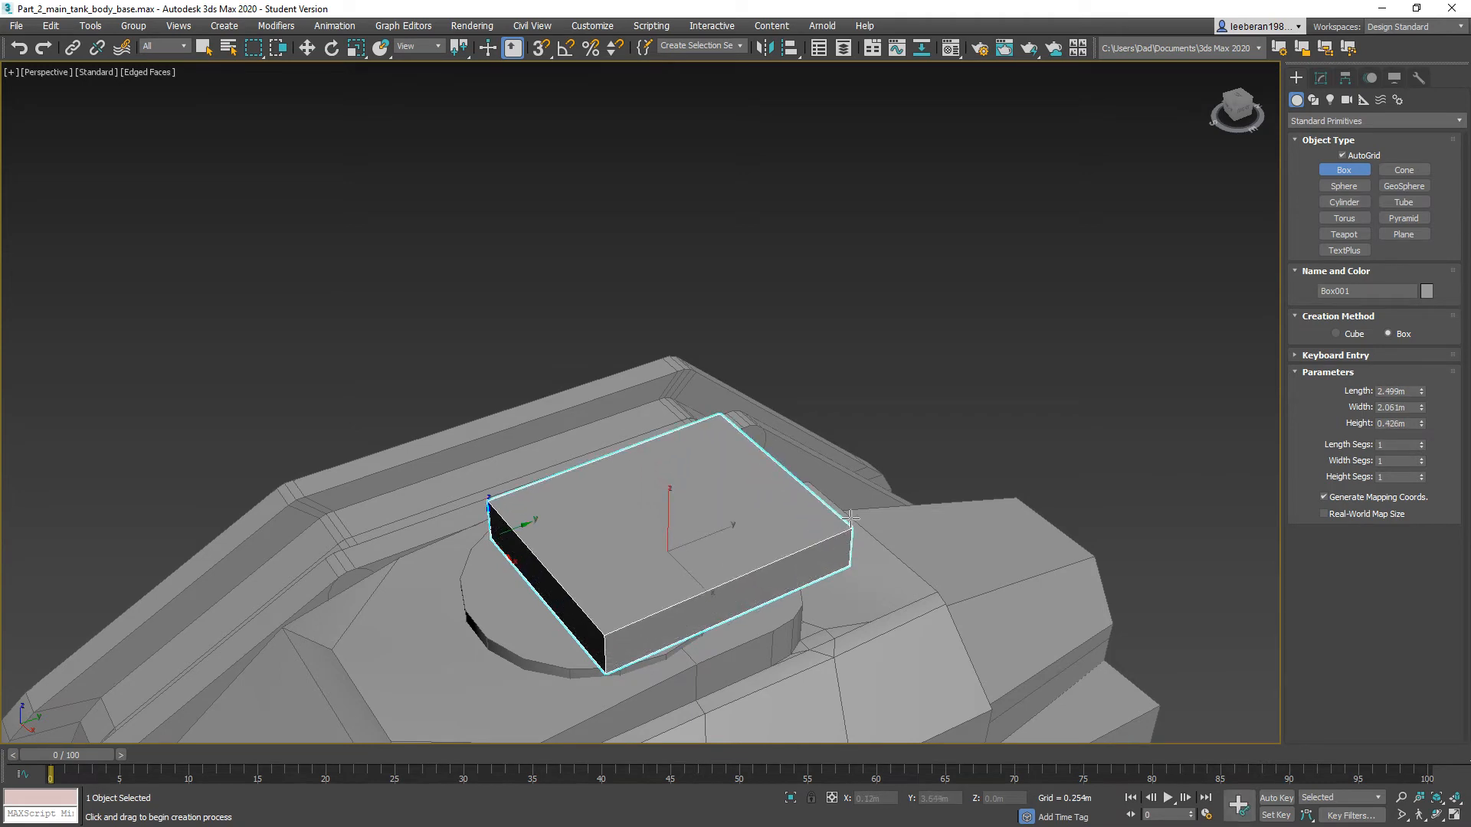
click(850, 518)
click(847, 516)
Step: Center the box over the turret base at about X 1.86 m and Y -0.857 m
alt+middle_drag(722, 566, 460, 337)
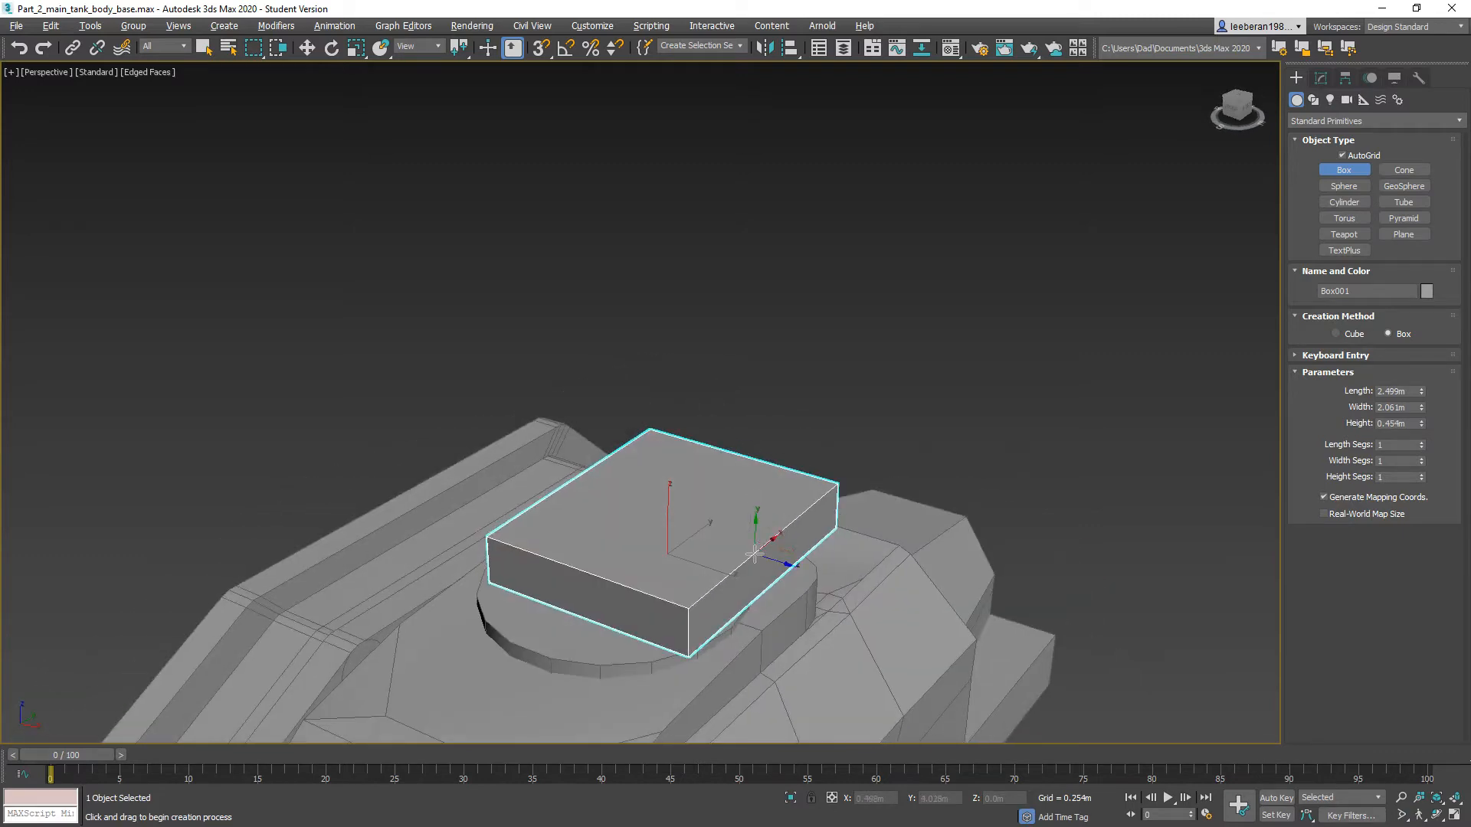
click(307, 47)
alt+middle_drag(481, 432, 421, 451)
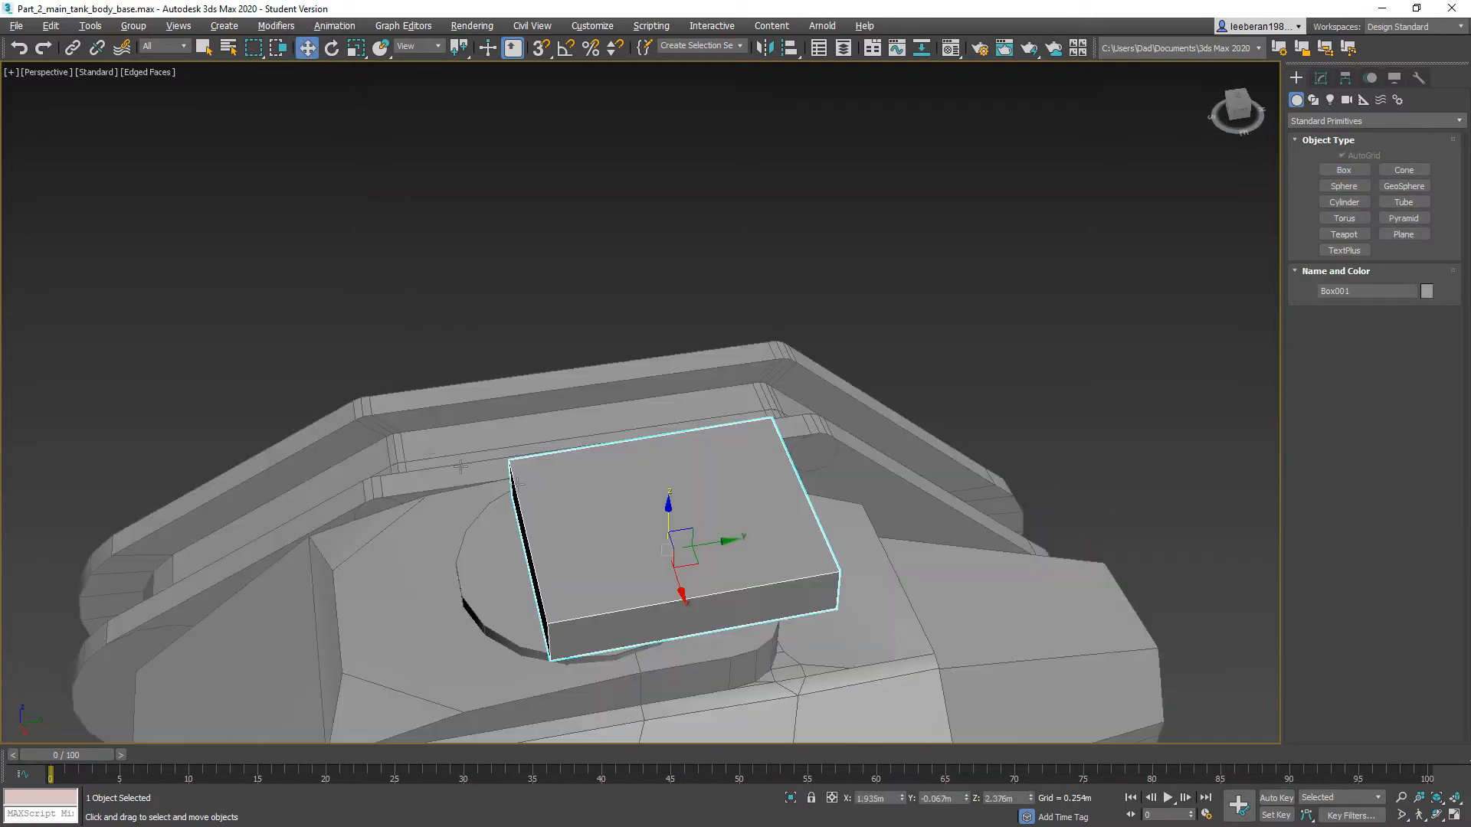
drag(724, 538, 631, 540)
alt+middle_drag(637, 541, 758, 574)
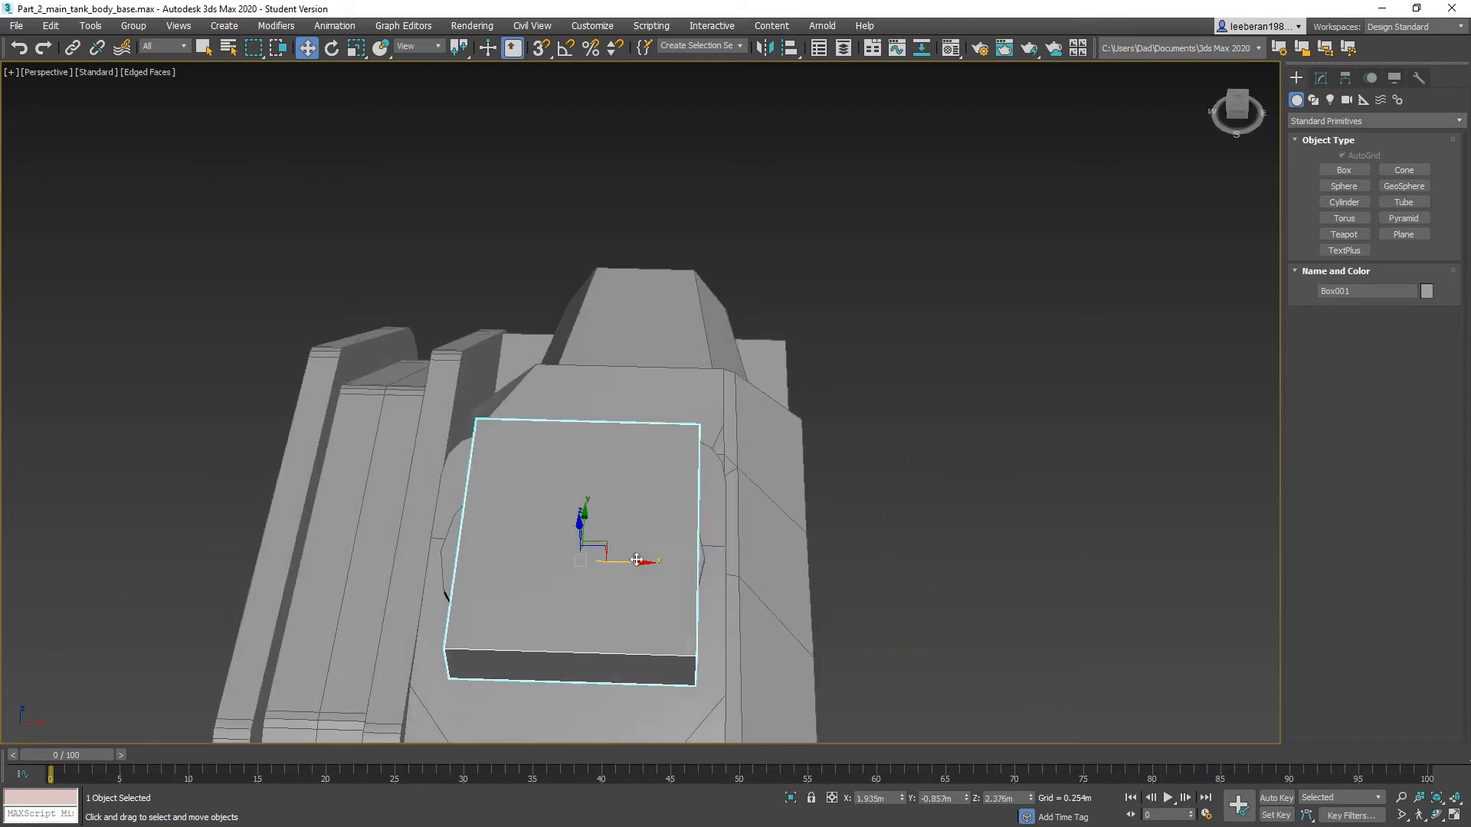
drag(629, 565, 619, 564)
alt+middle_drag(619, 565, 544, 517)
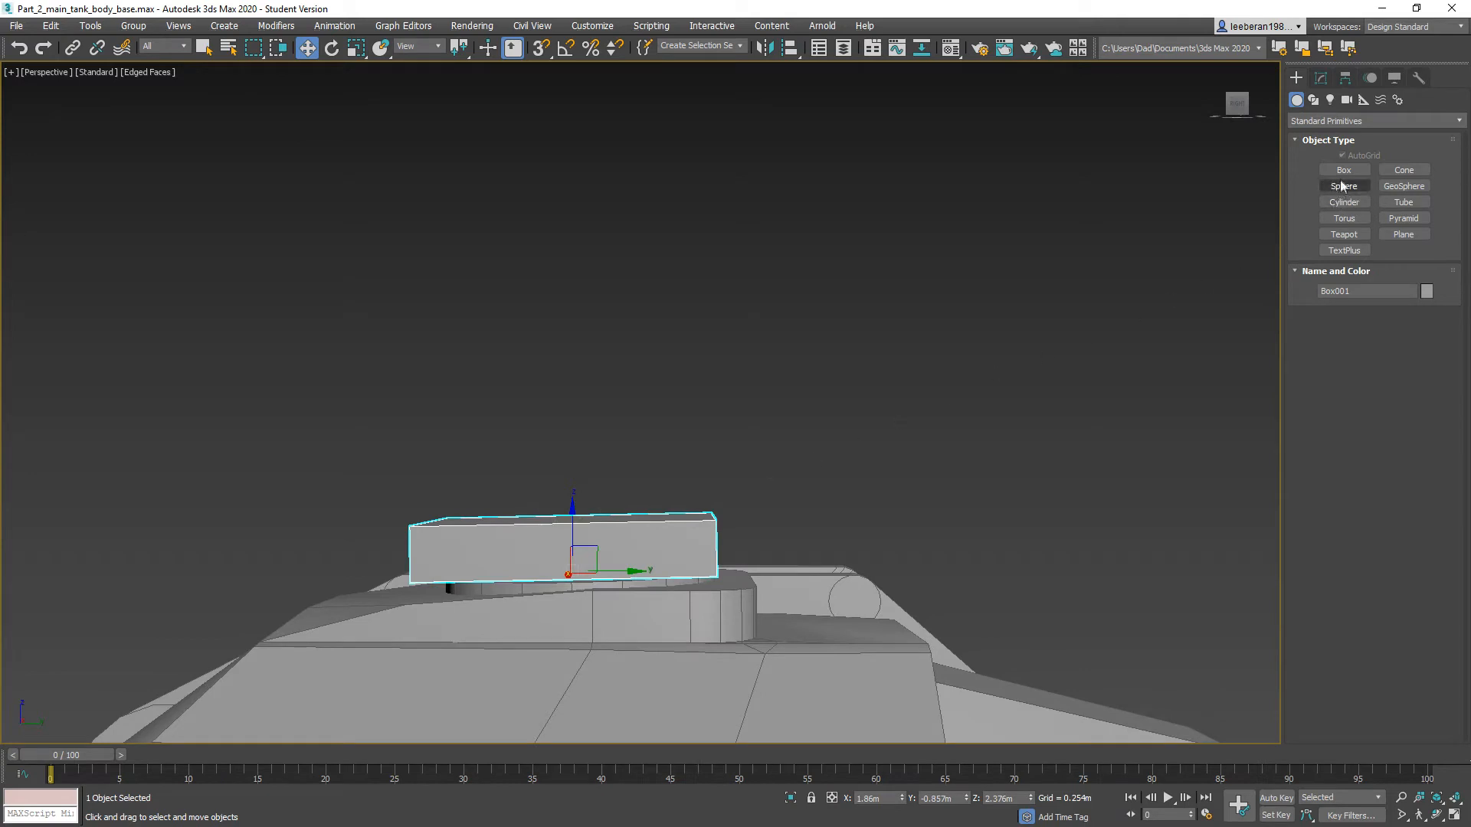
Step: Convert the box to Editable Poly and connect its ring of four lengthwise edges to divide it in half
right_click(619, 406)
mouse_move(674, 564)
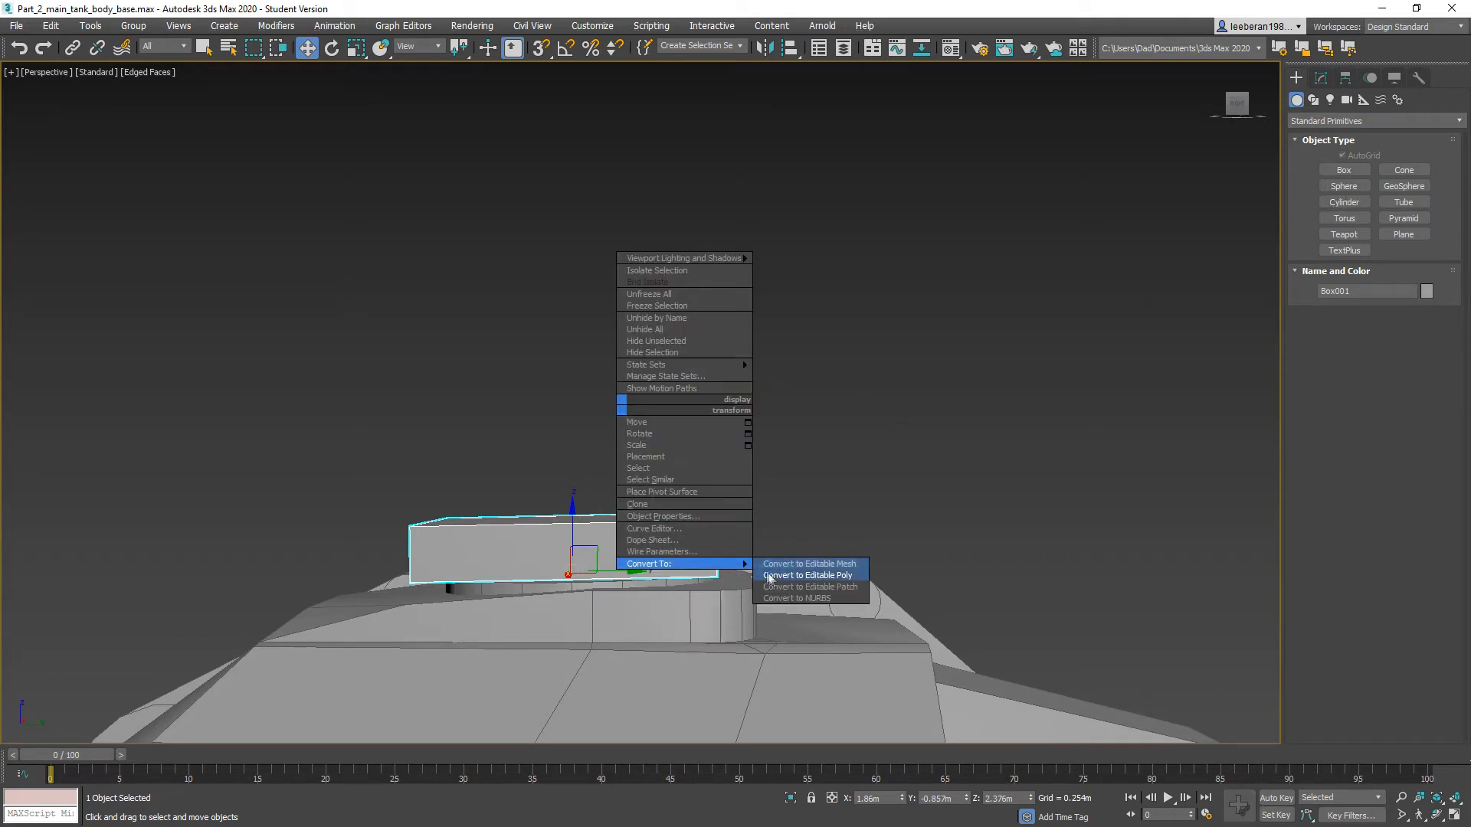
click(807, 576)
click(1353, 381)
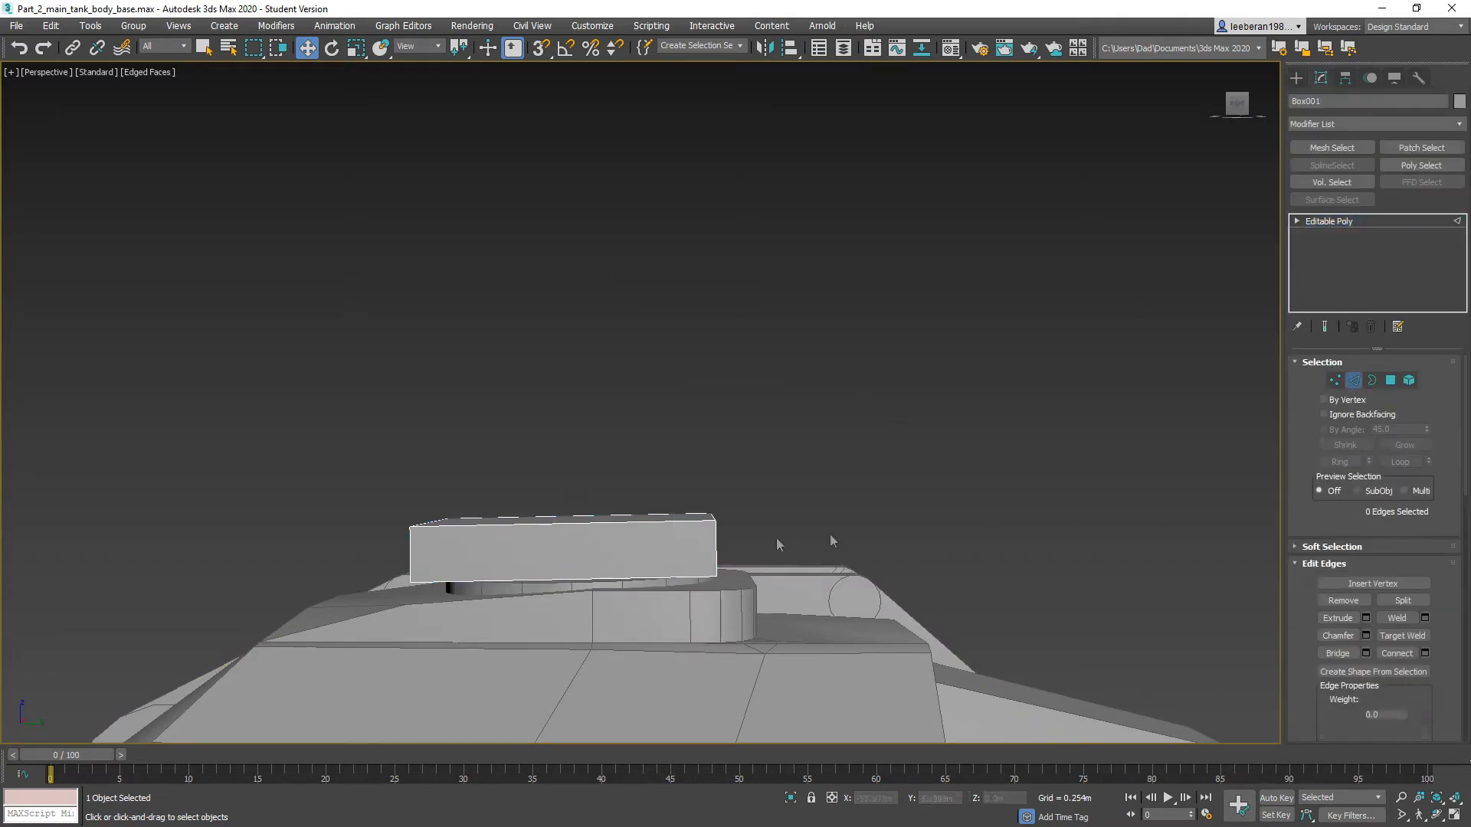
click(602, 523)
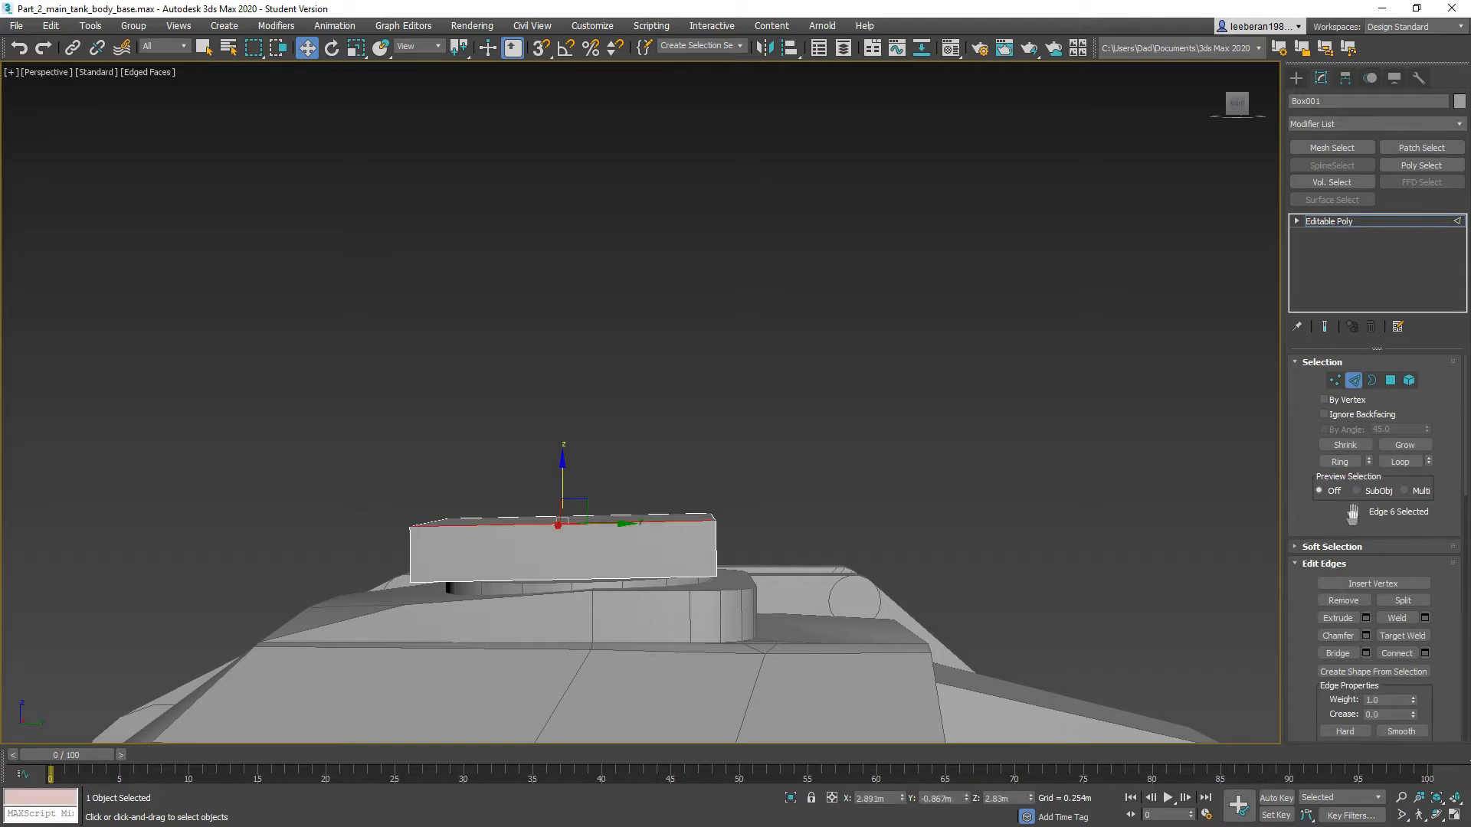
click(1339, 461)
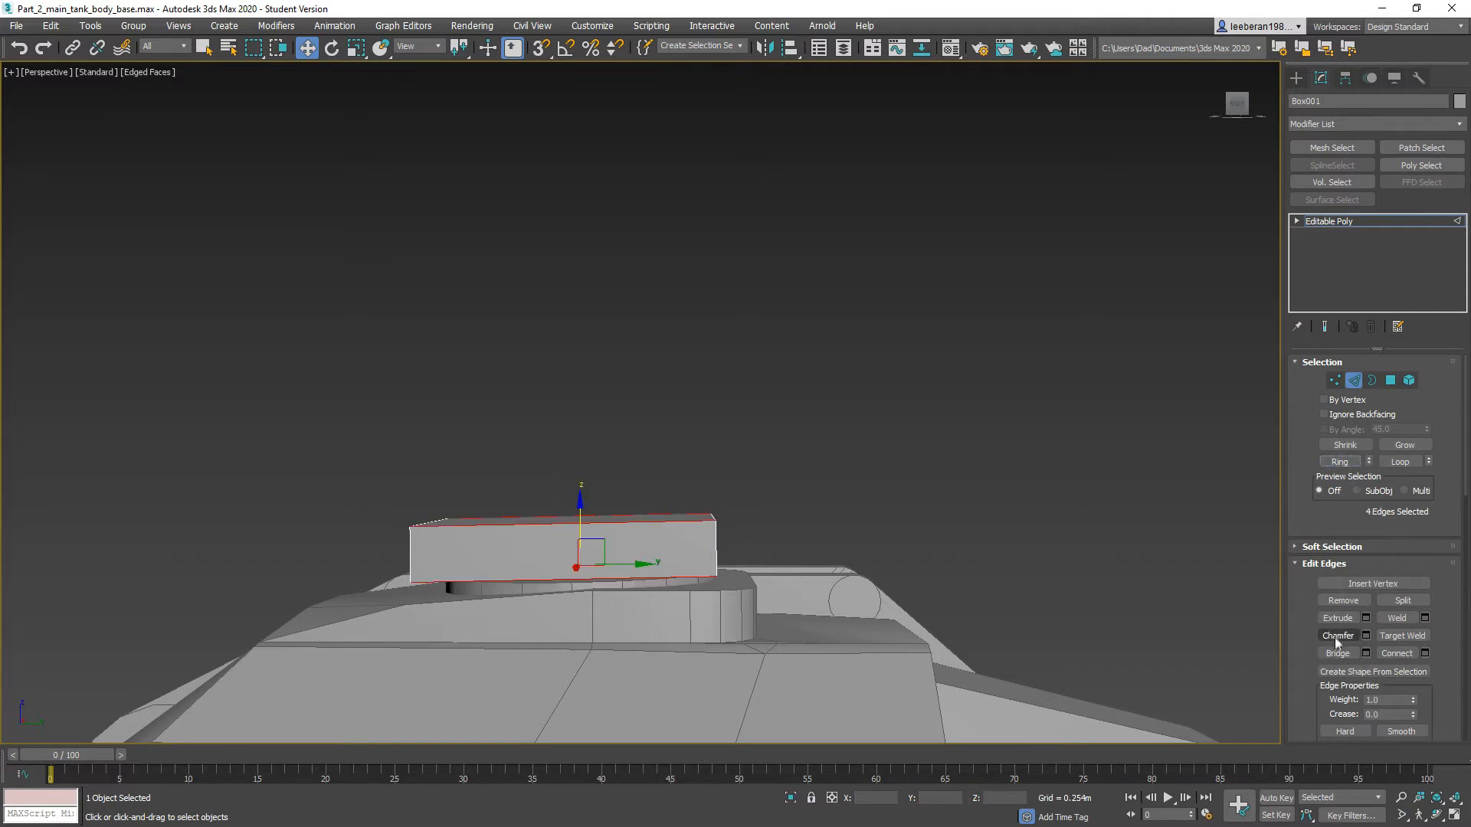
click(1397, 653)
alt+middle_drag(700, 503, 701, 502)
Step: Raise the top polygon of the box's +Y half to about 3.015 m in Z
click(1391, 380)
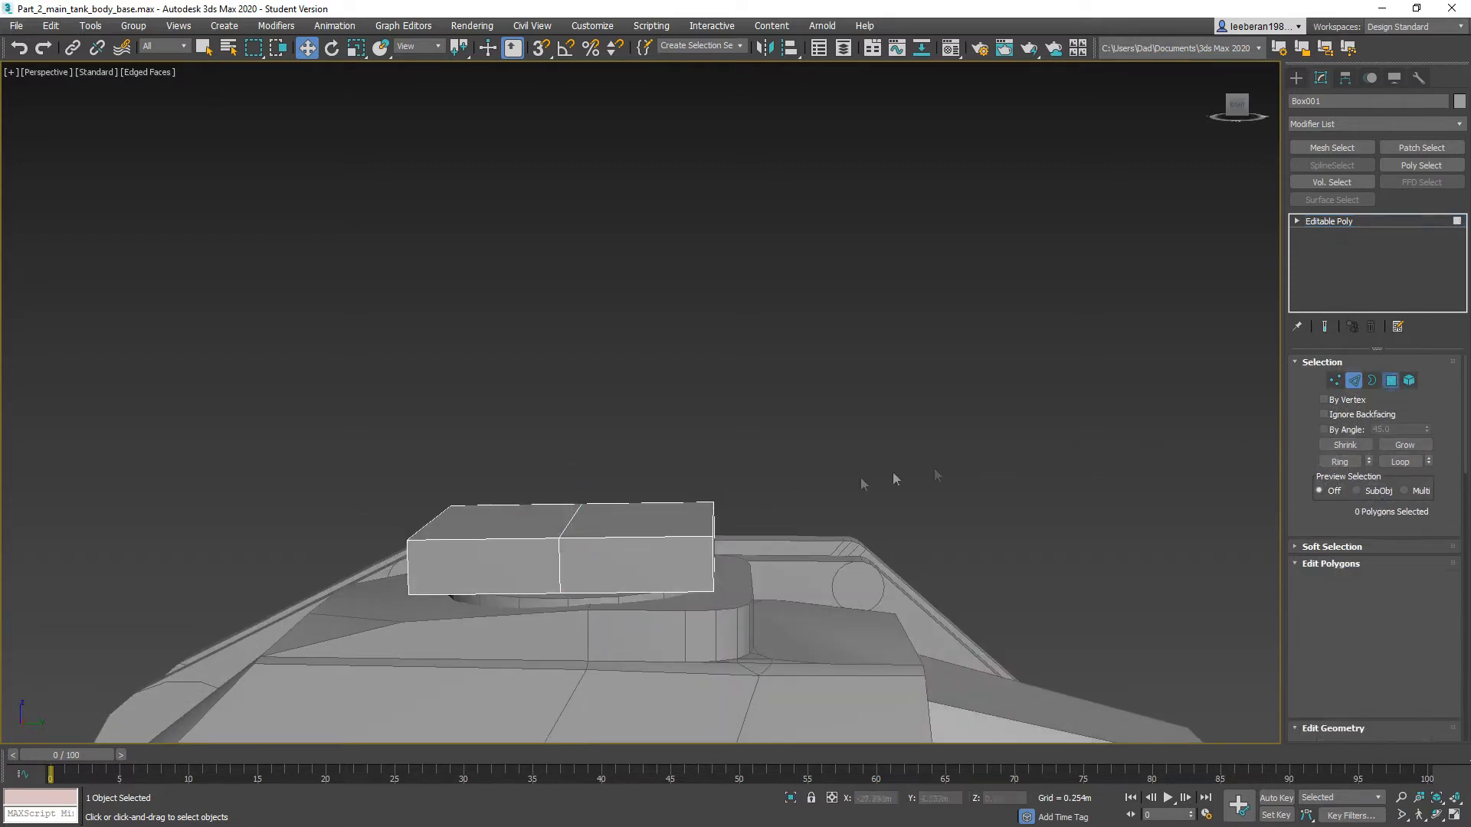
click(651, 521)
drag(644, 462, 649, 443)
Step: Scale both top polygons of the box narrower along X to taper its sides
alt+middle_drag(411, 513, 553, 537)
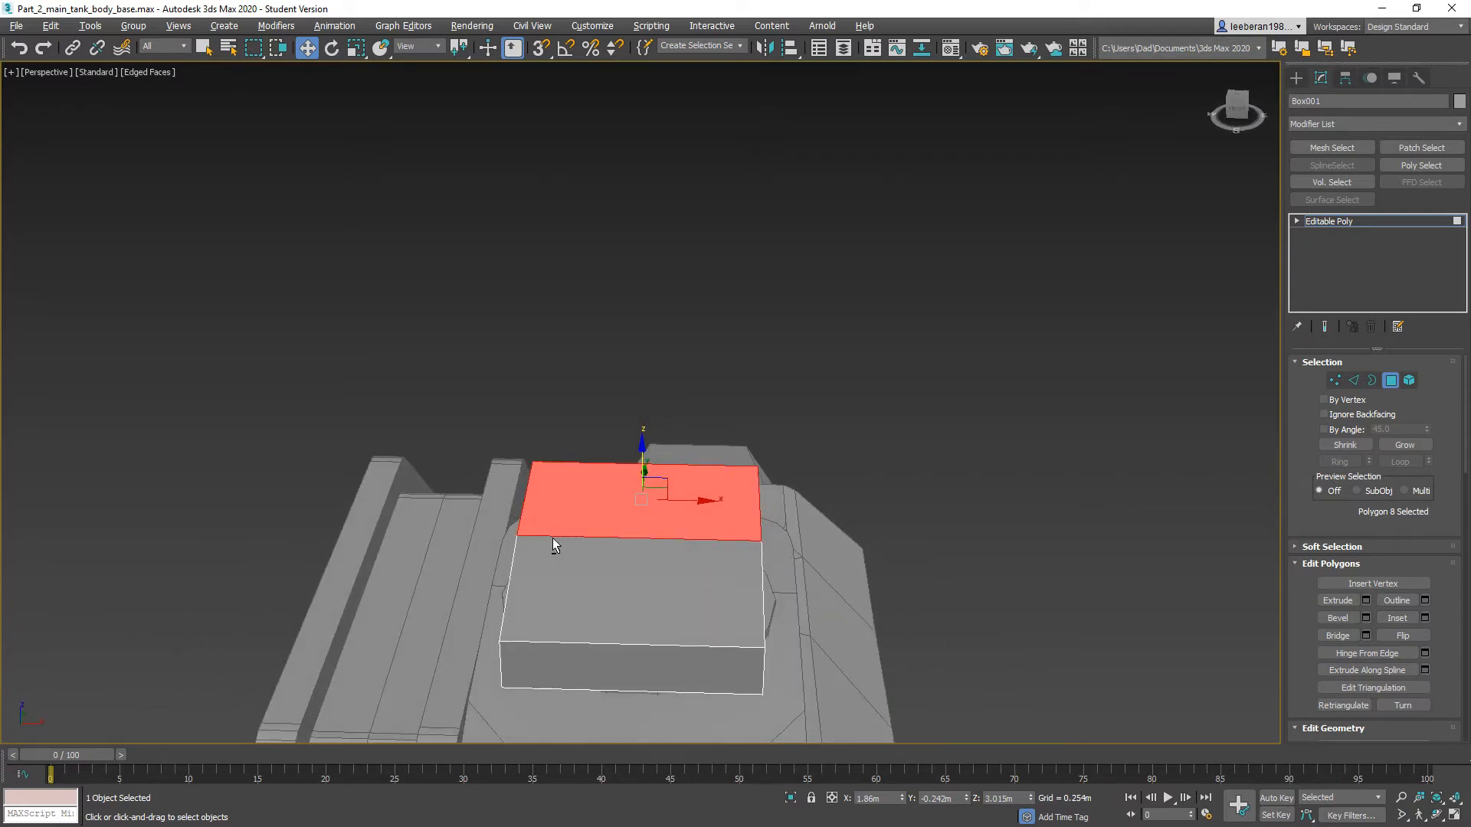
ctrl+click(636, 595)
click(356, 47)
drag(715, 543, 708, 544)
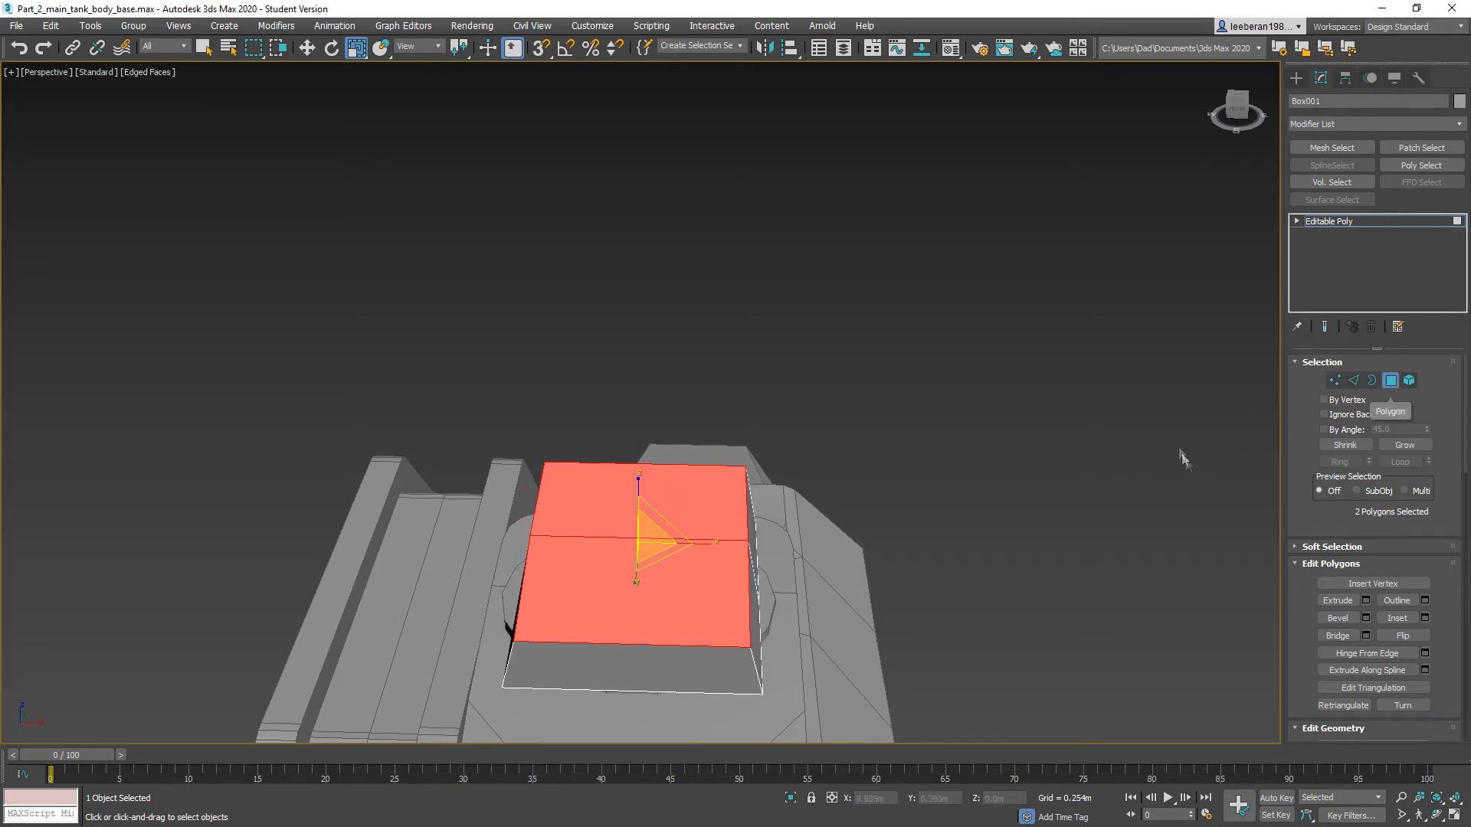
click(856, 479)
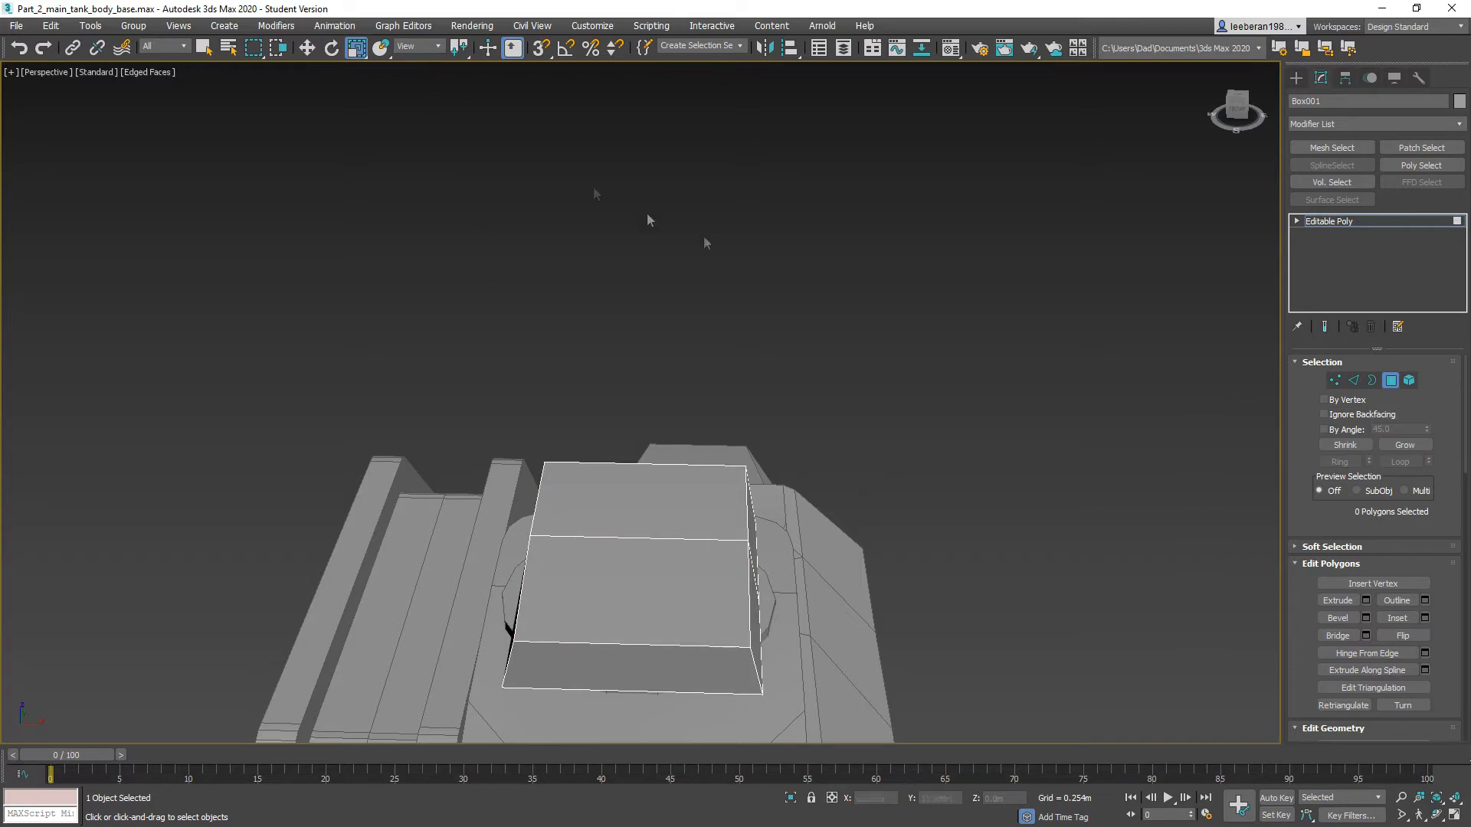
Step: Widen the whole turret box to about 123% along X
scroll(586, 561, down, 2)
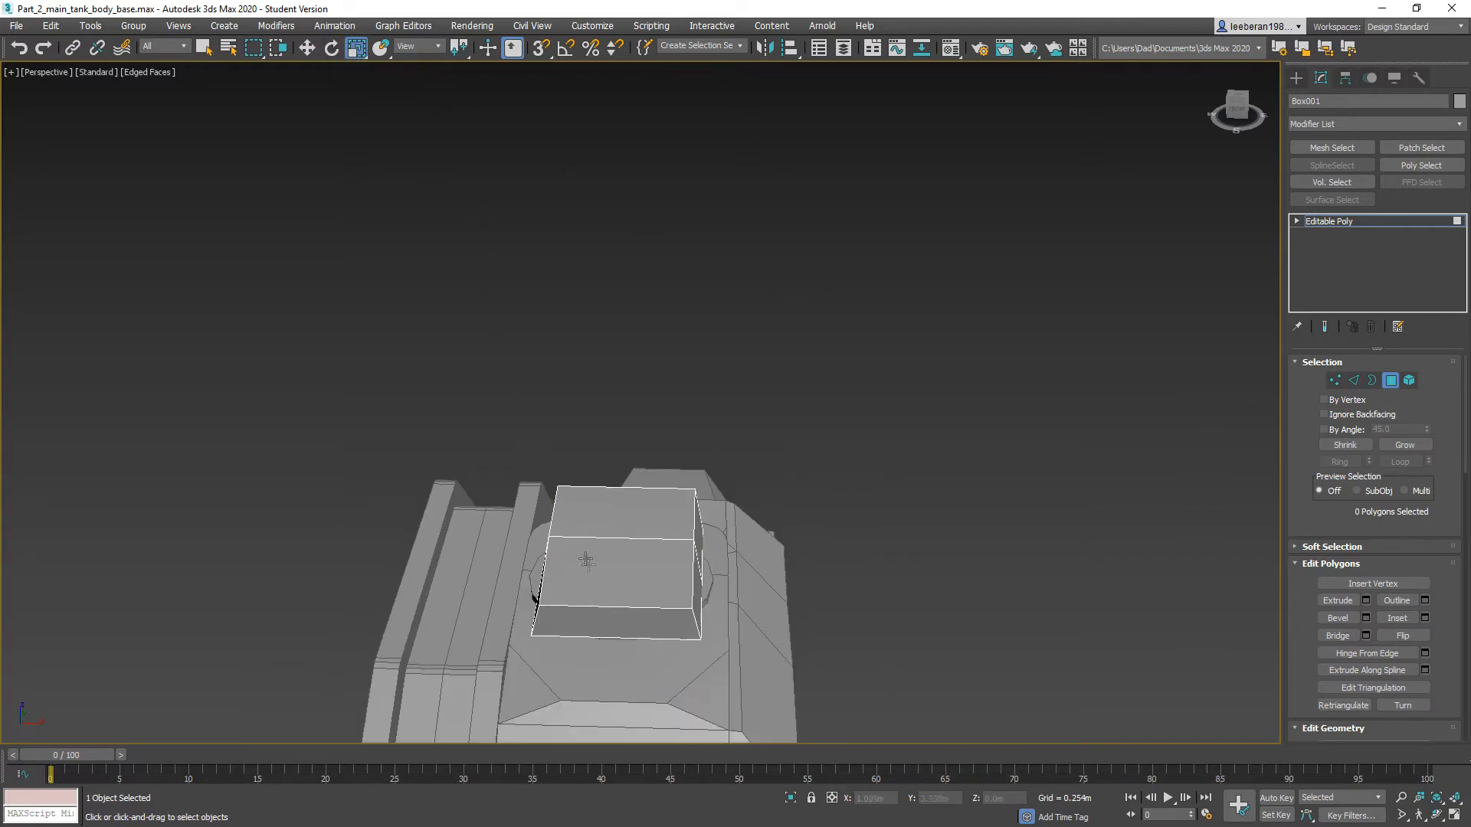
alt+middle_drag(626, 634, 616, 555)
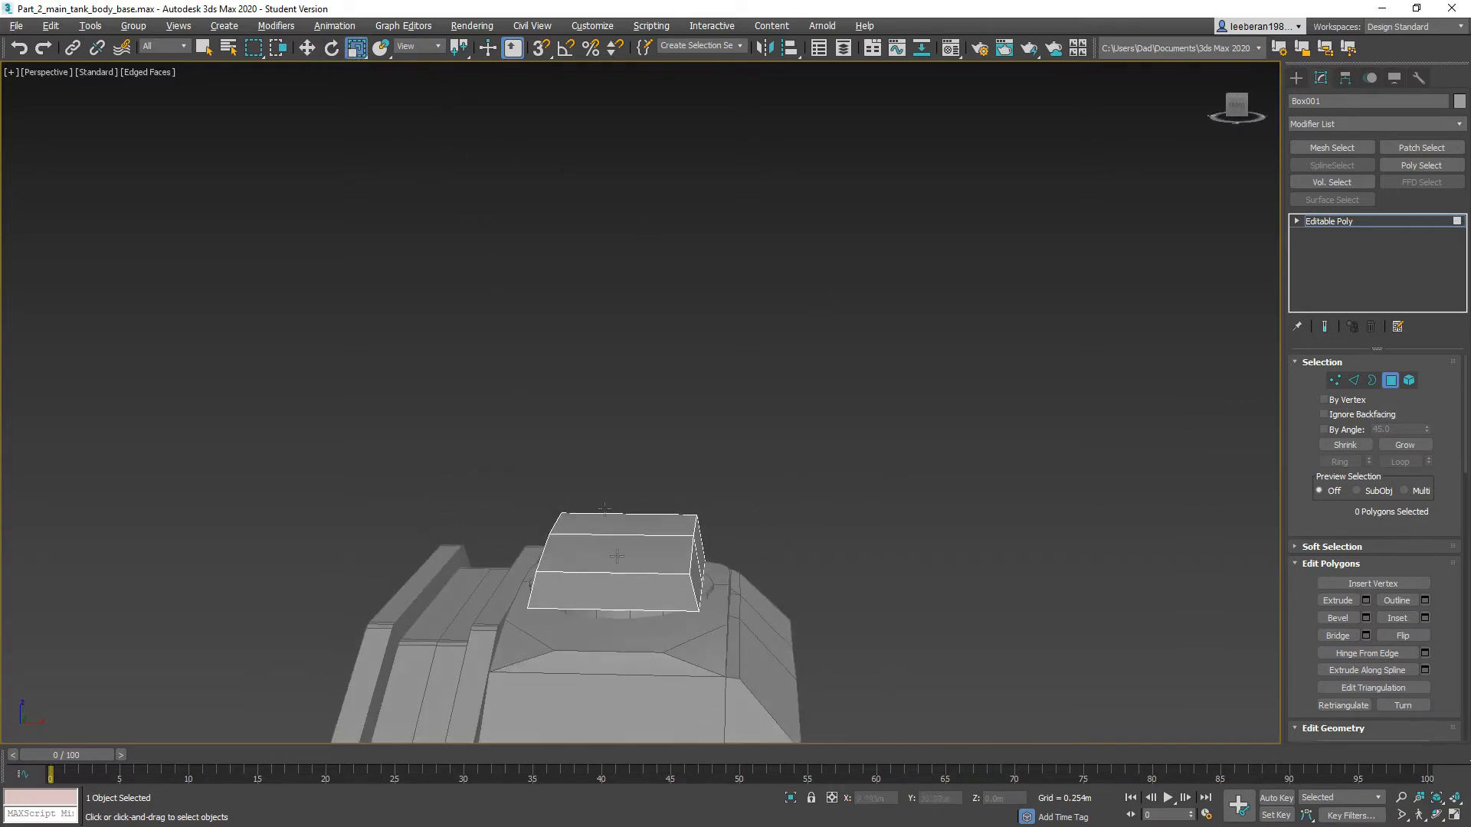
click(1390, 380)
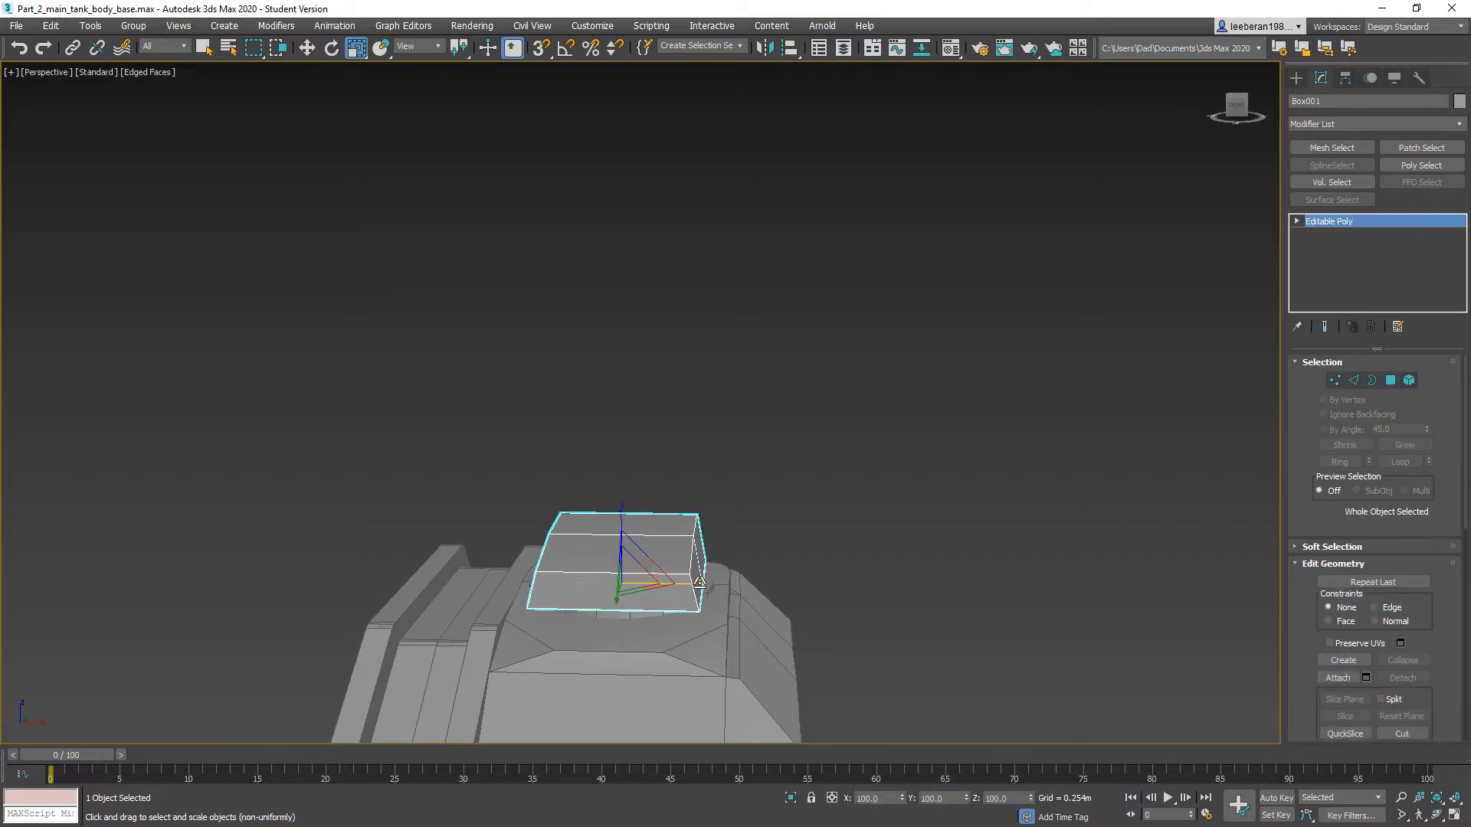
drag(700, 582, 713, 584)
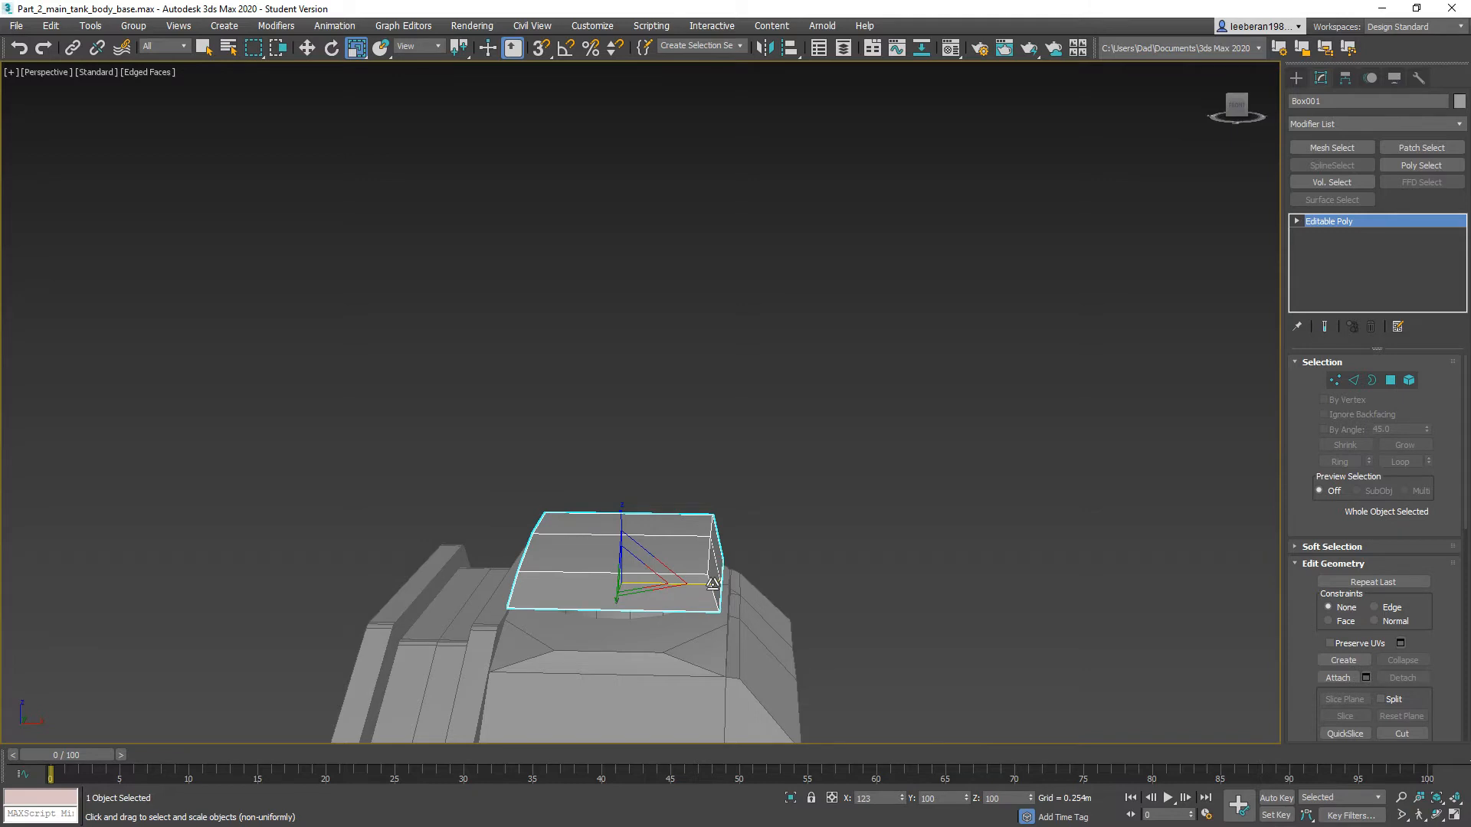
alt+middle_drag(751, 649, 619, 616)
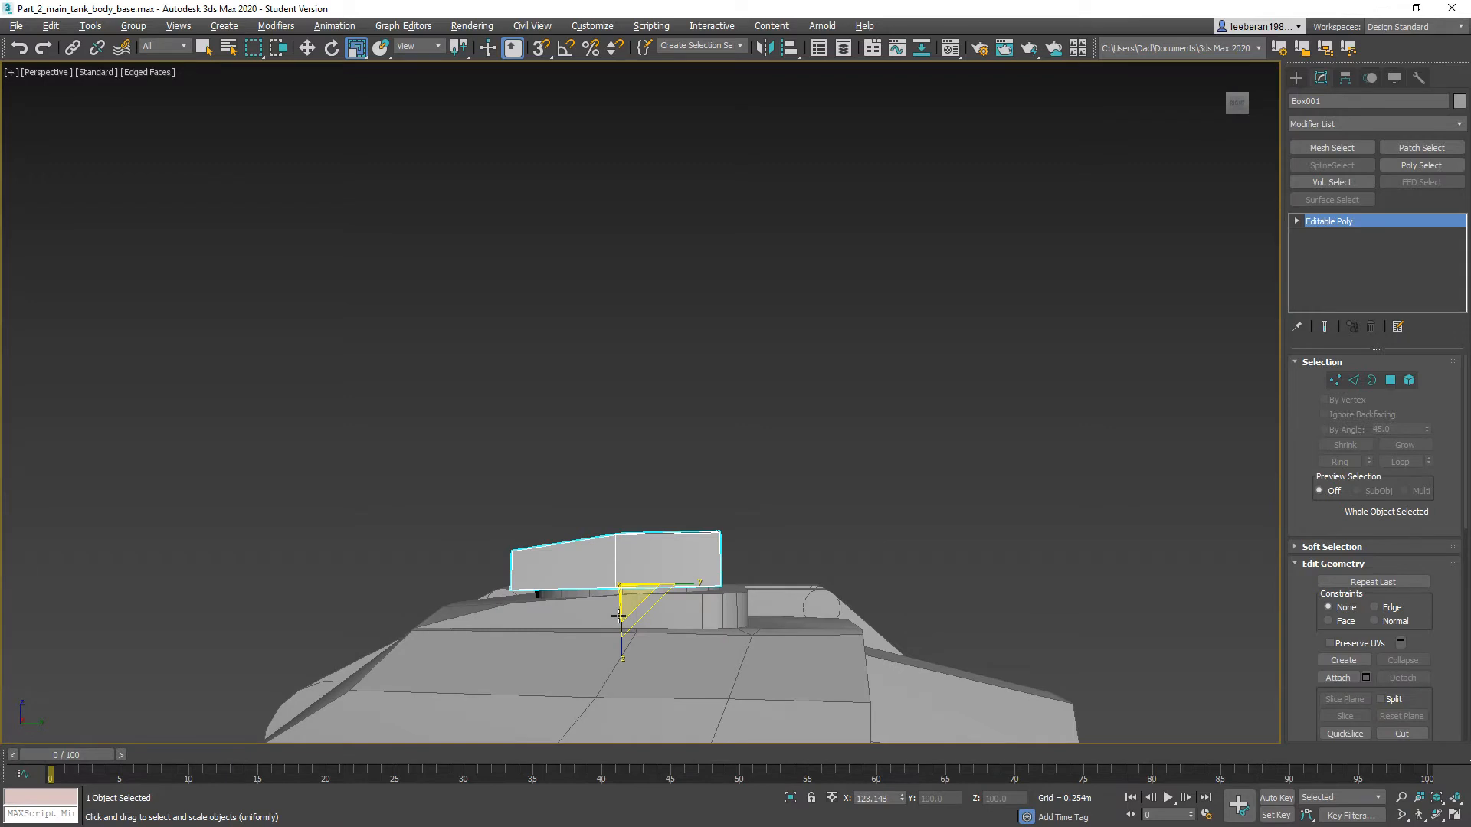
Step: Scale the turret's -Y end polygon to about 87% along X to narrow that end
alt+middle_drag(619, 617, 738, 677)
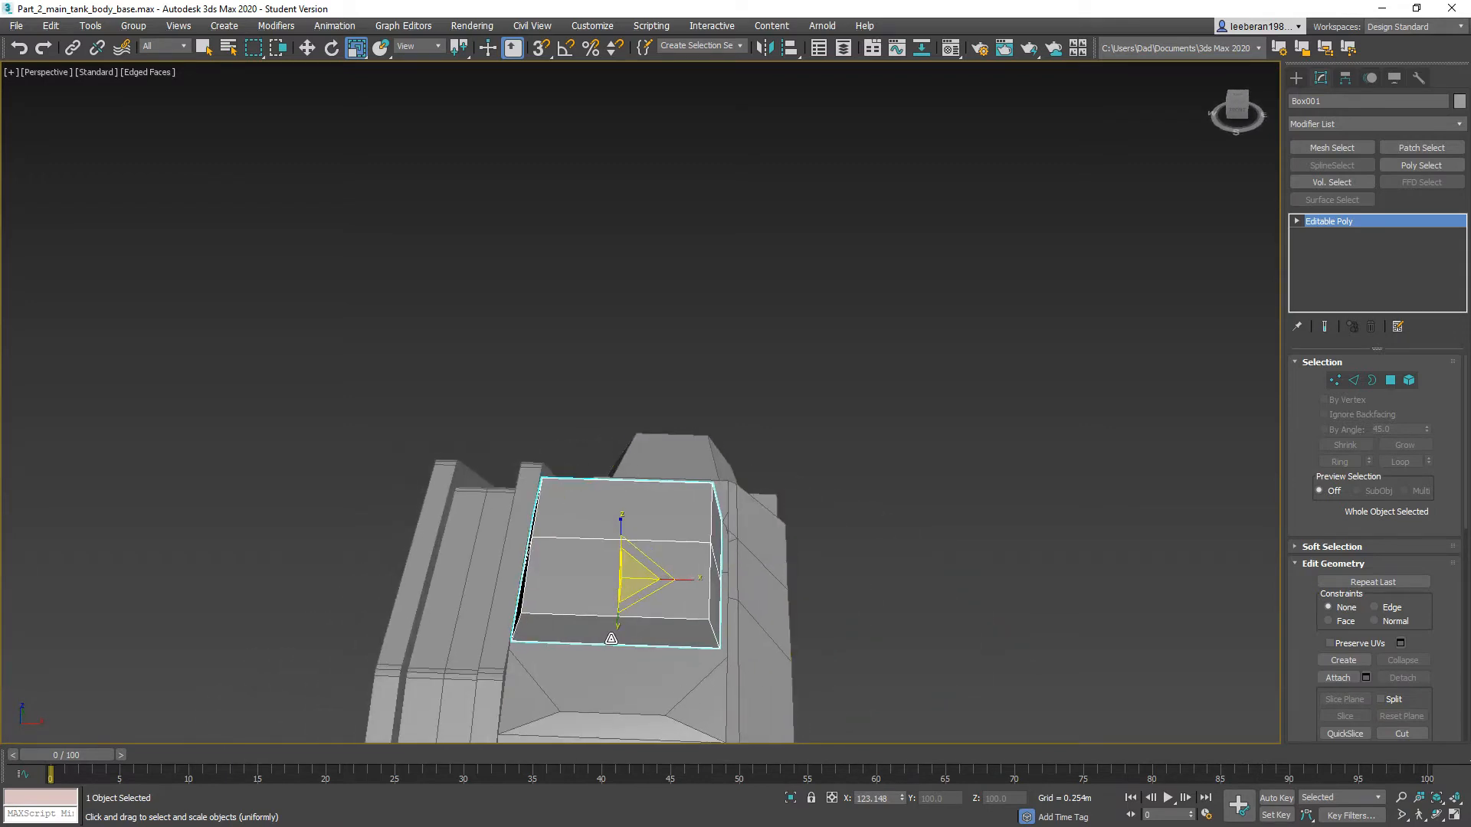
click(1390, 380)
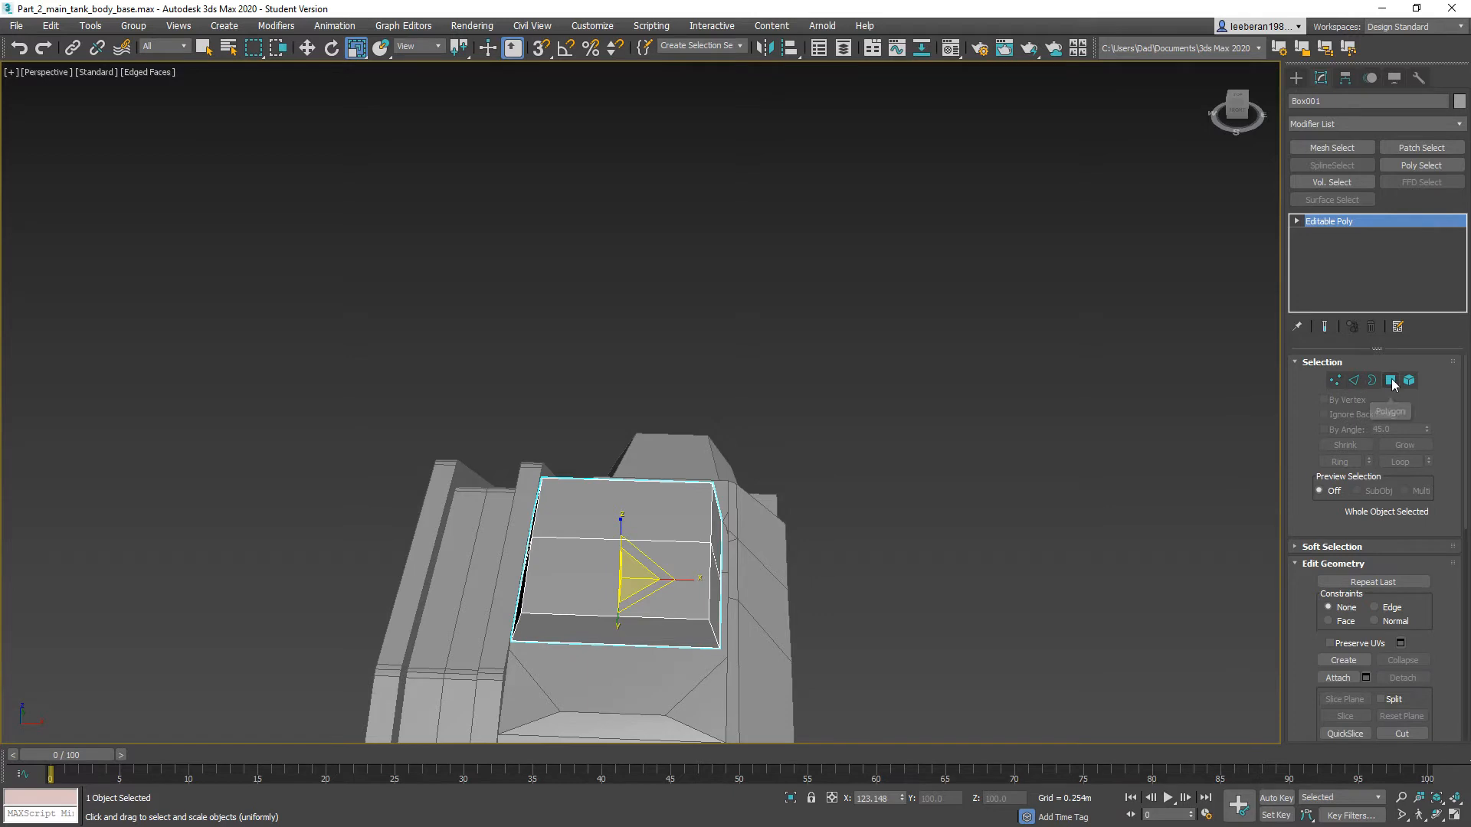
click(645, 632)
drag(694, 633, 683, 635)
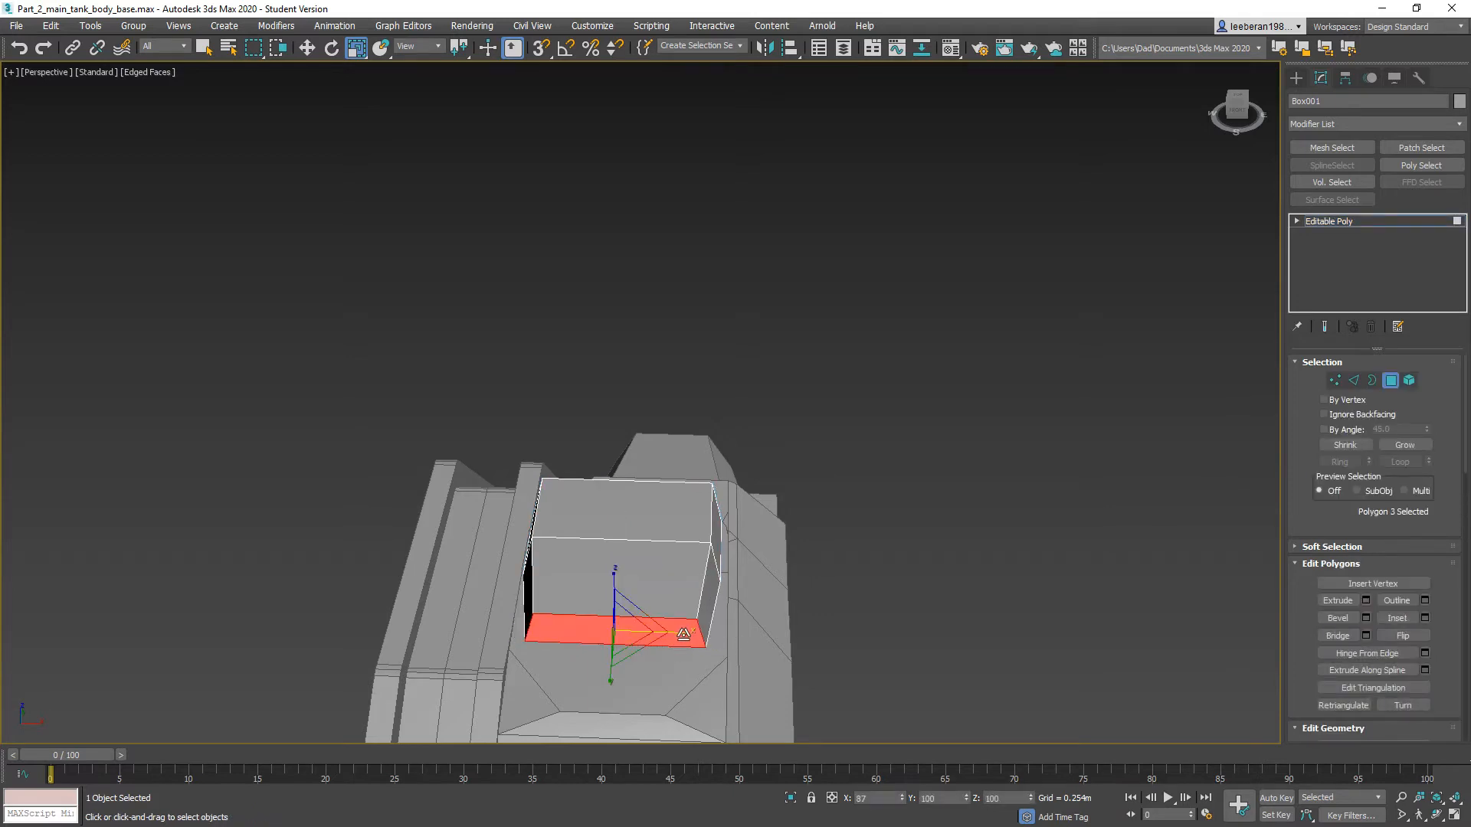
Step: Move the bottom edge of the turret's -Y end face about -0.08 m in Y
alt+middle_drag(683, 635, 748, 584)
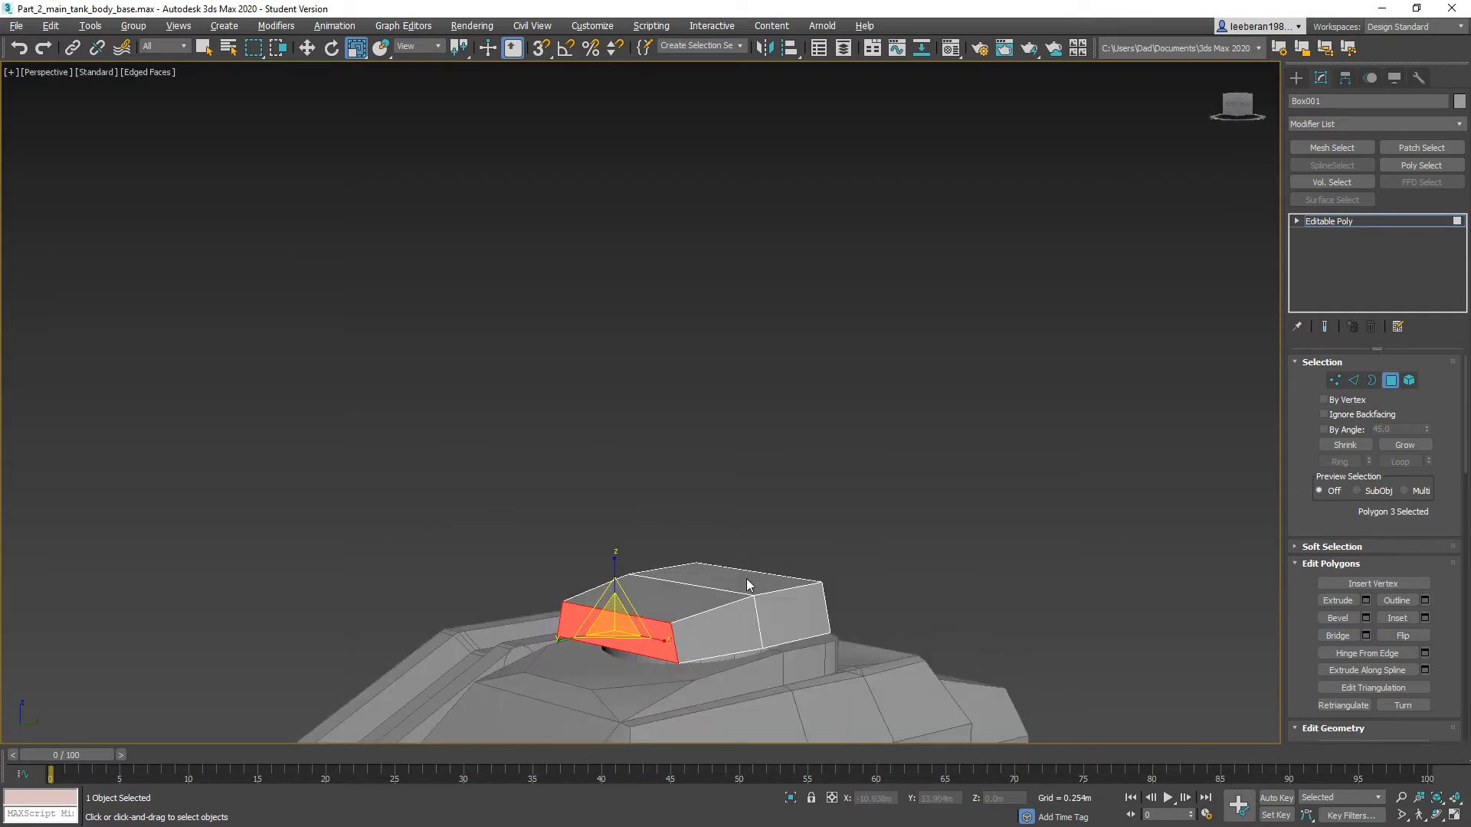
alt+middle_drag(748, 584, 758, 565)
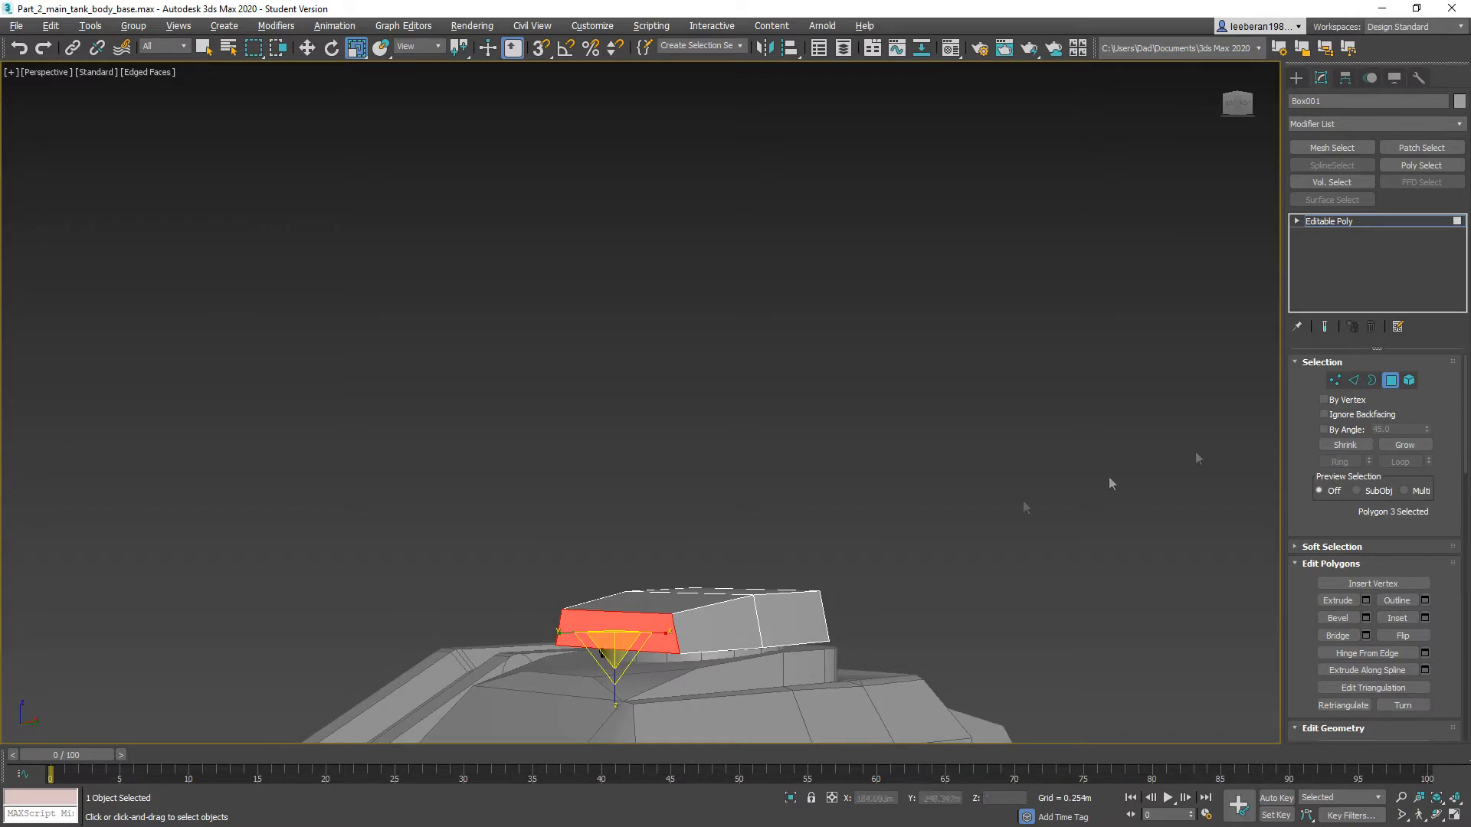
click(1354, 381)
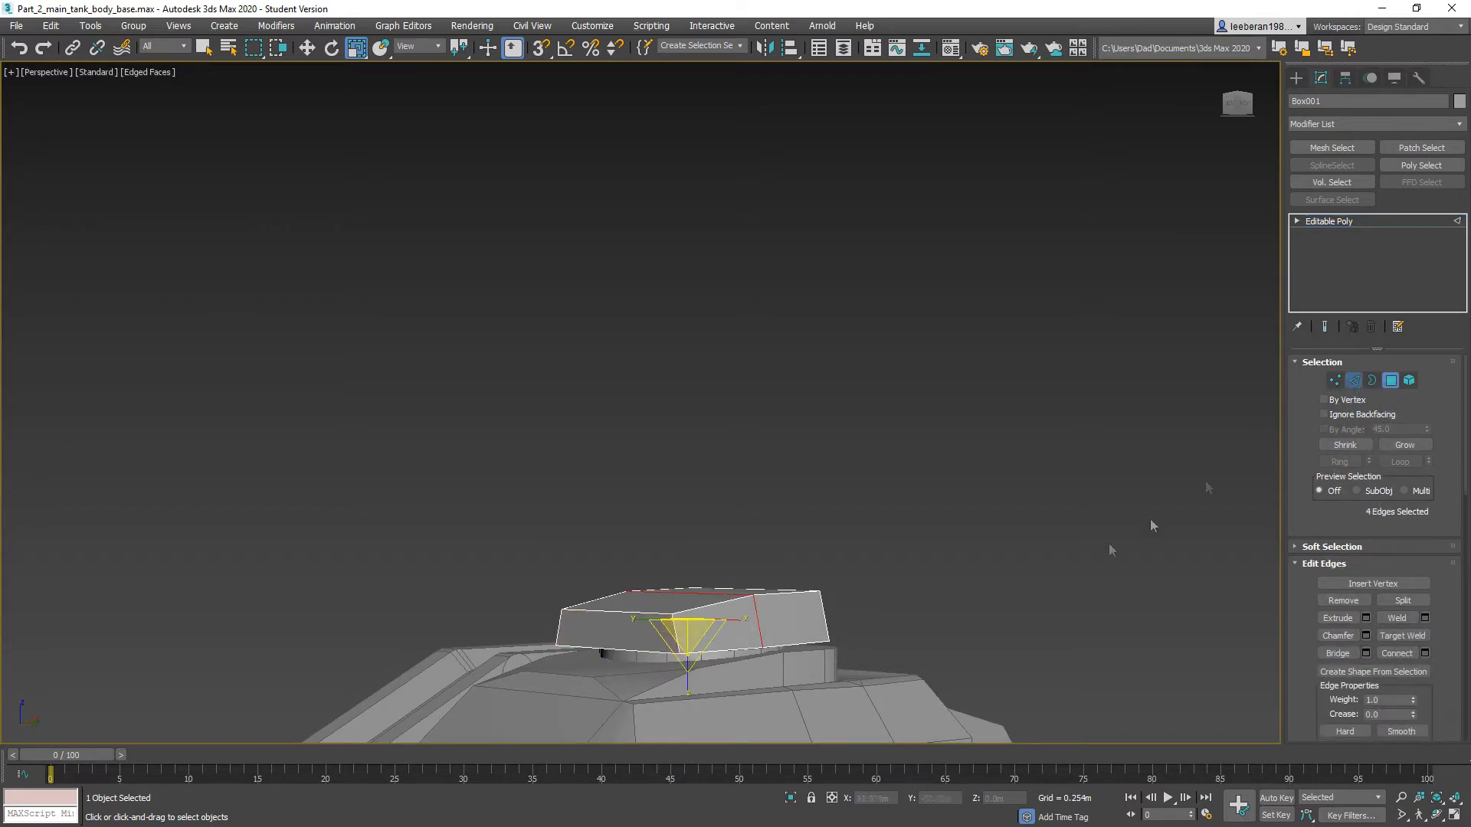
click(623, 649)
click(306, 47)
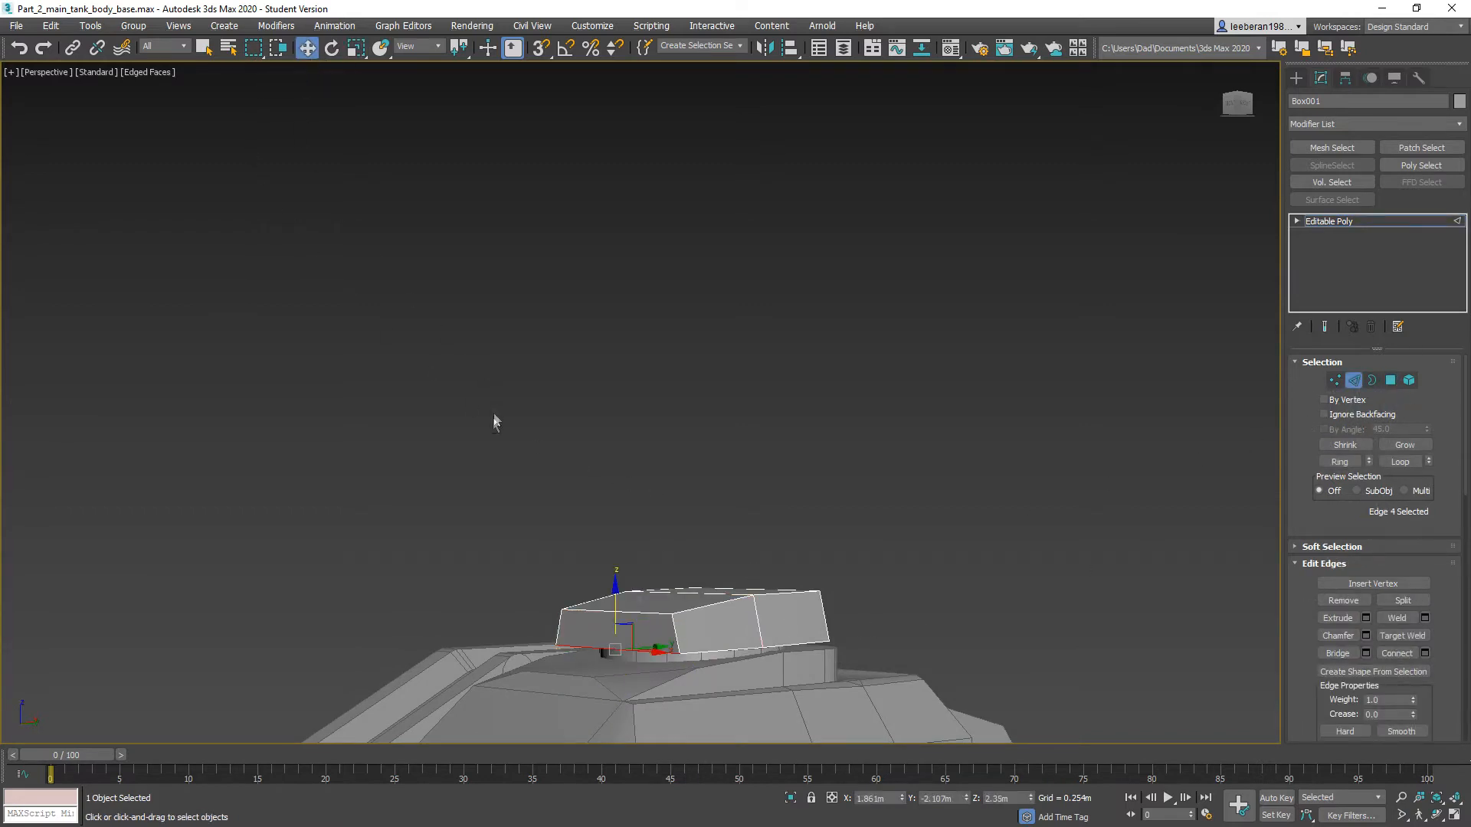
alt+middle_drag(496, 420, 461, 479)
drag(667, 634, 661, 635)
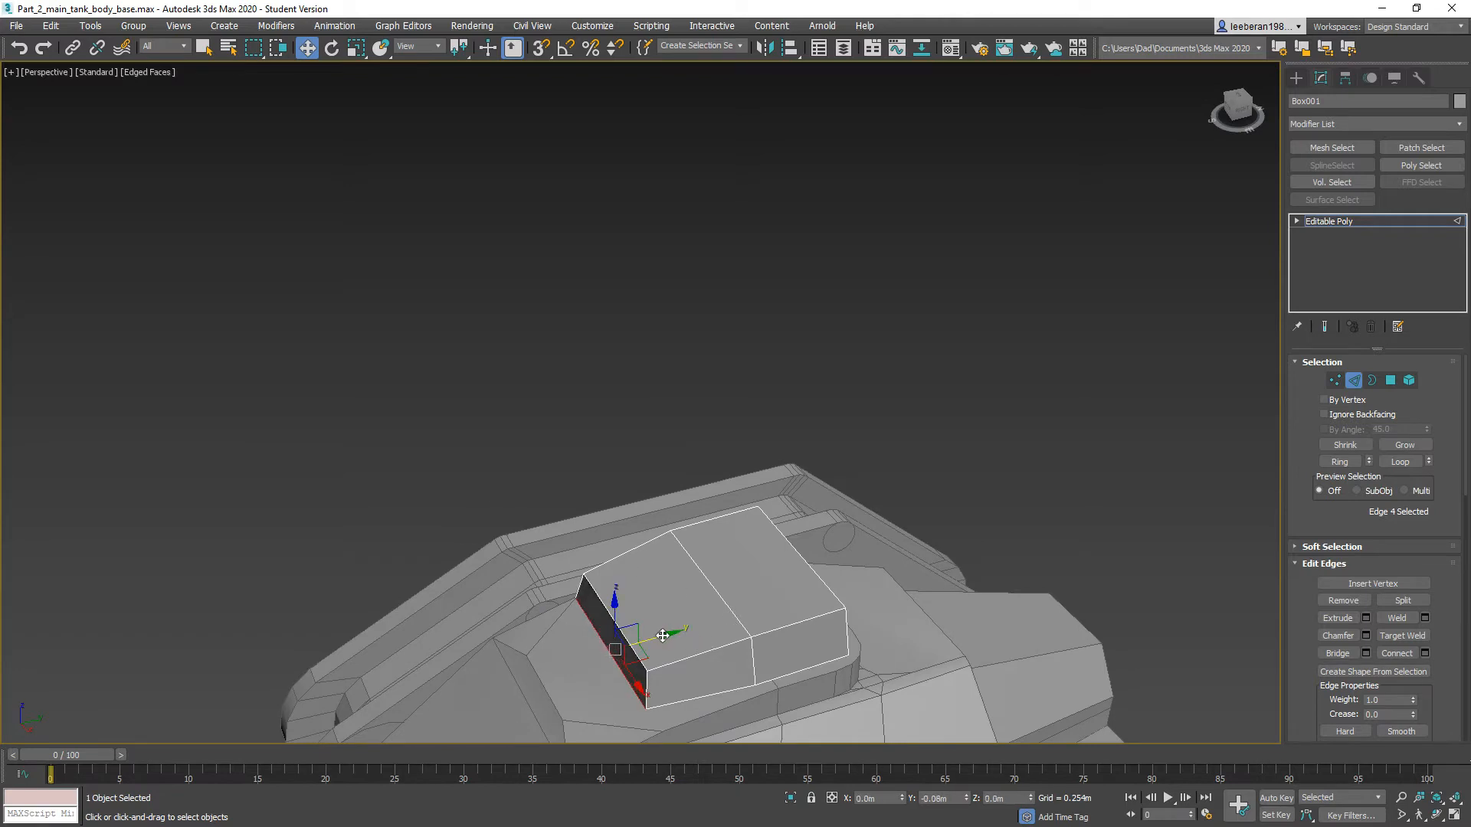
Step: Connect the turret's ring of six crosswise edges and chamfer the new centre loop into two widely spaced loops
alt+middle_drag(665, 633, 802, 595)
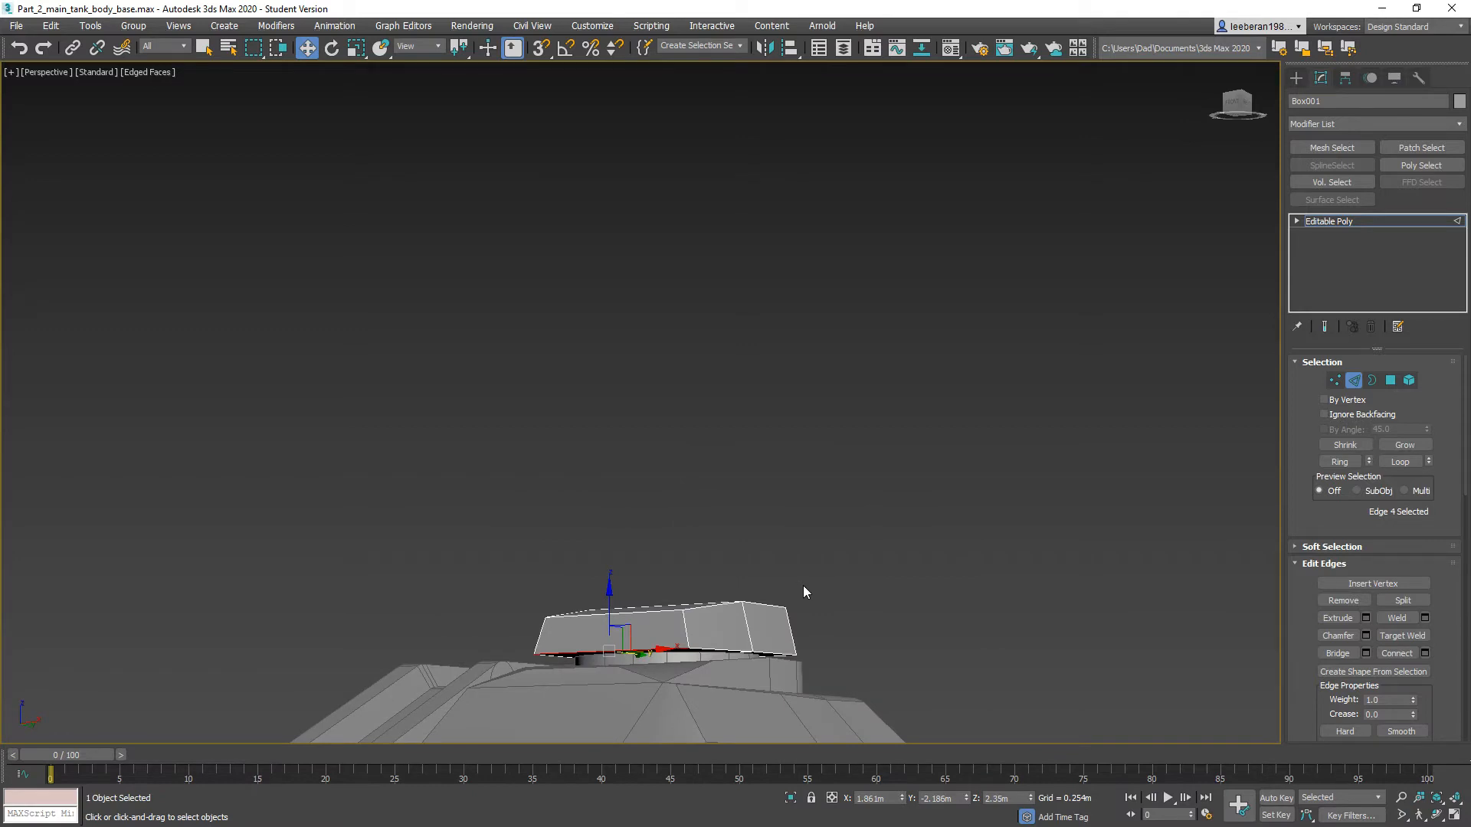
alt+middle_drag(804, 588, 585, 618)
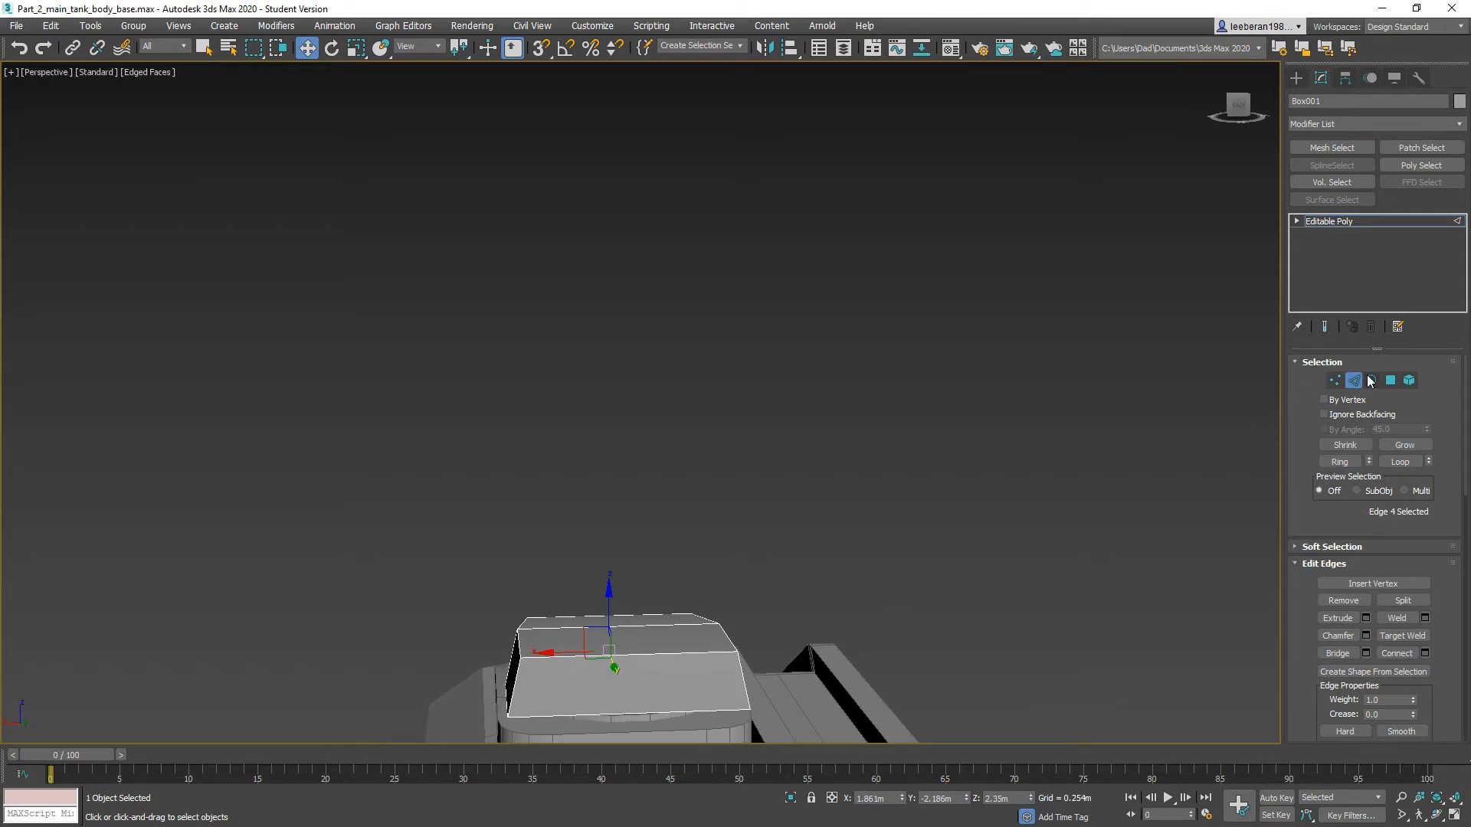
click(628, 716)
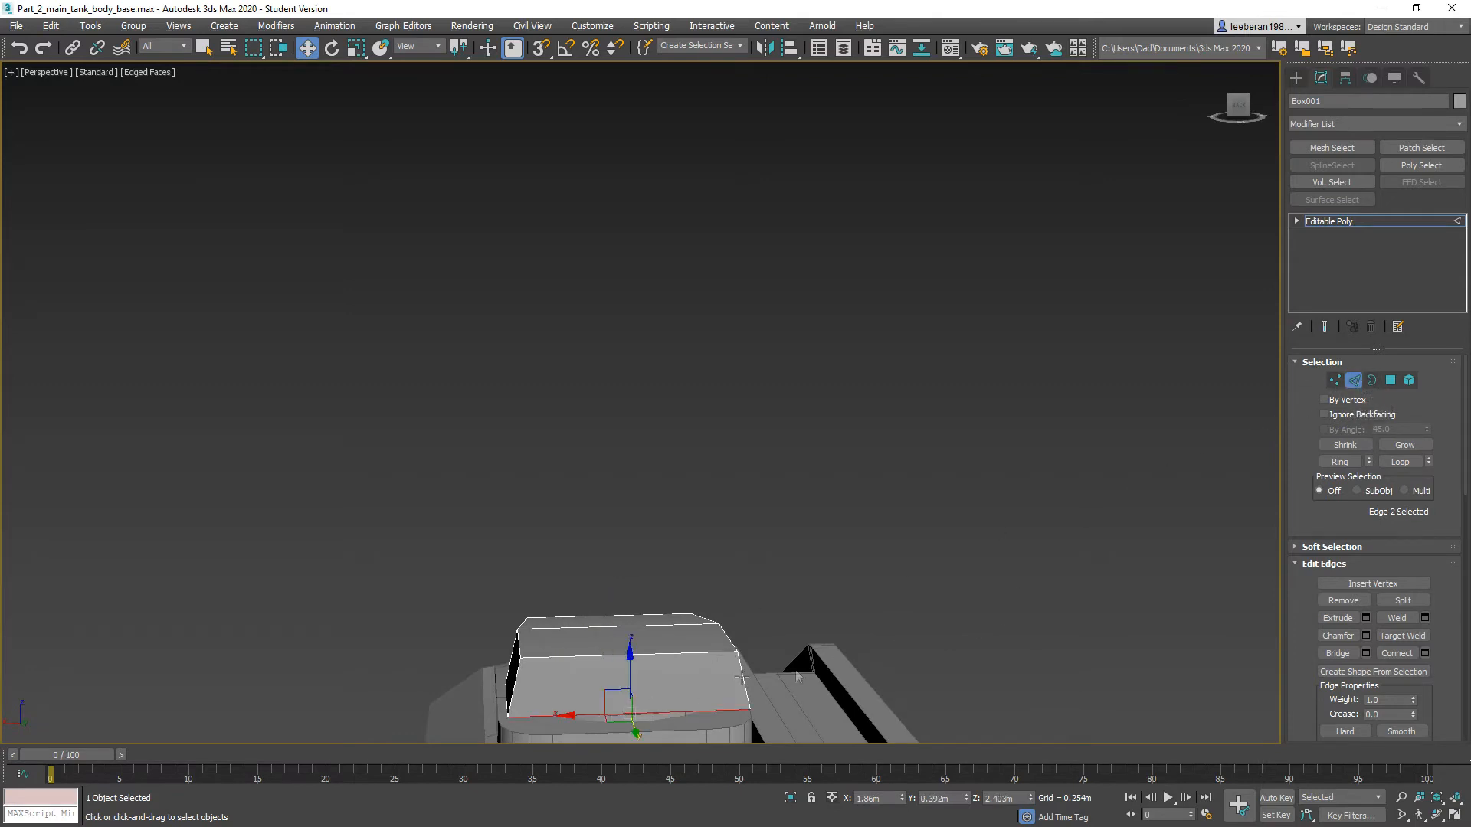
click(1339, 461)
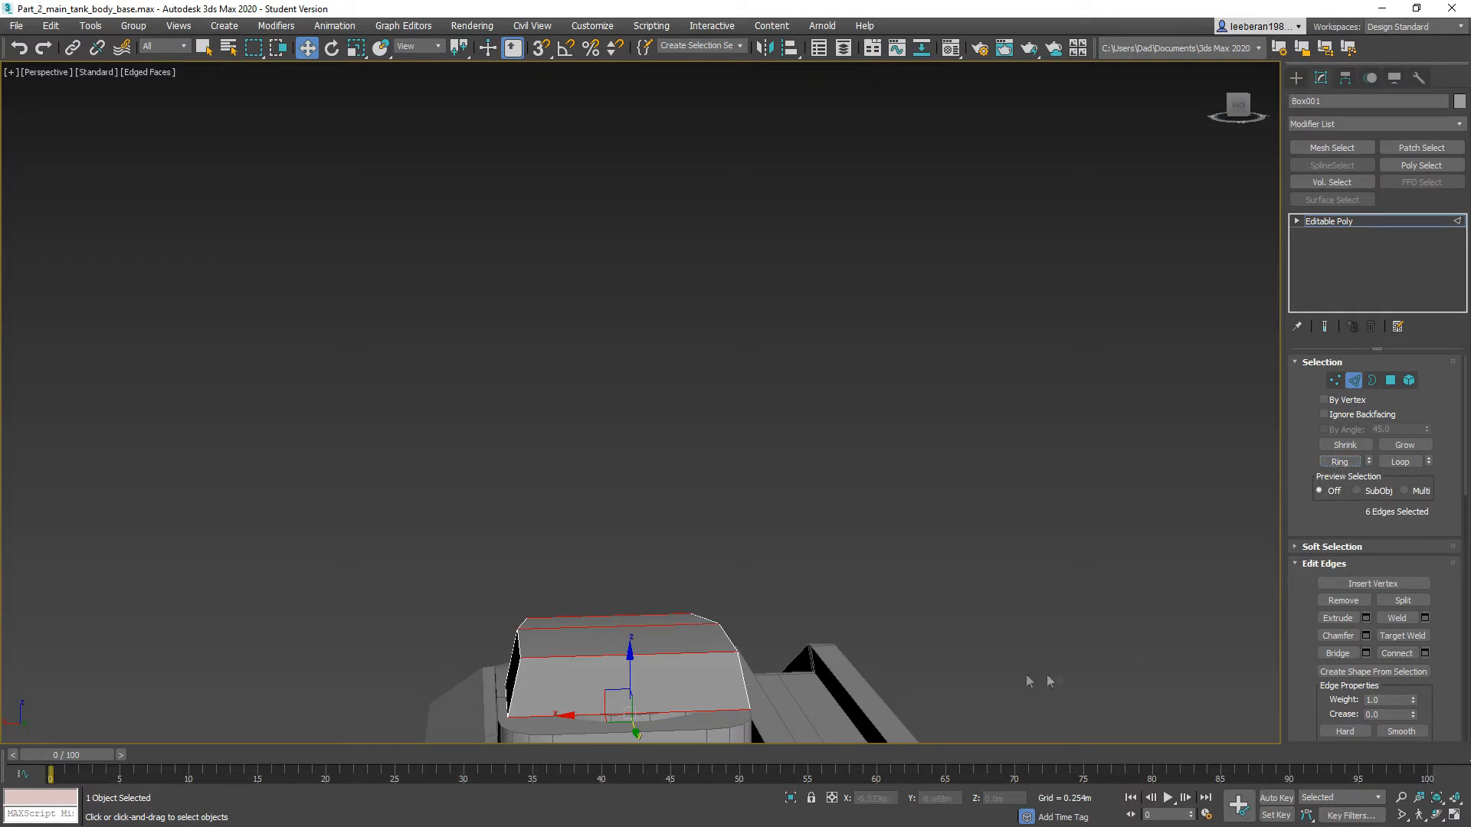
click(1407, 654)
click(1337, 635)
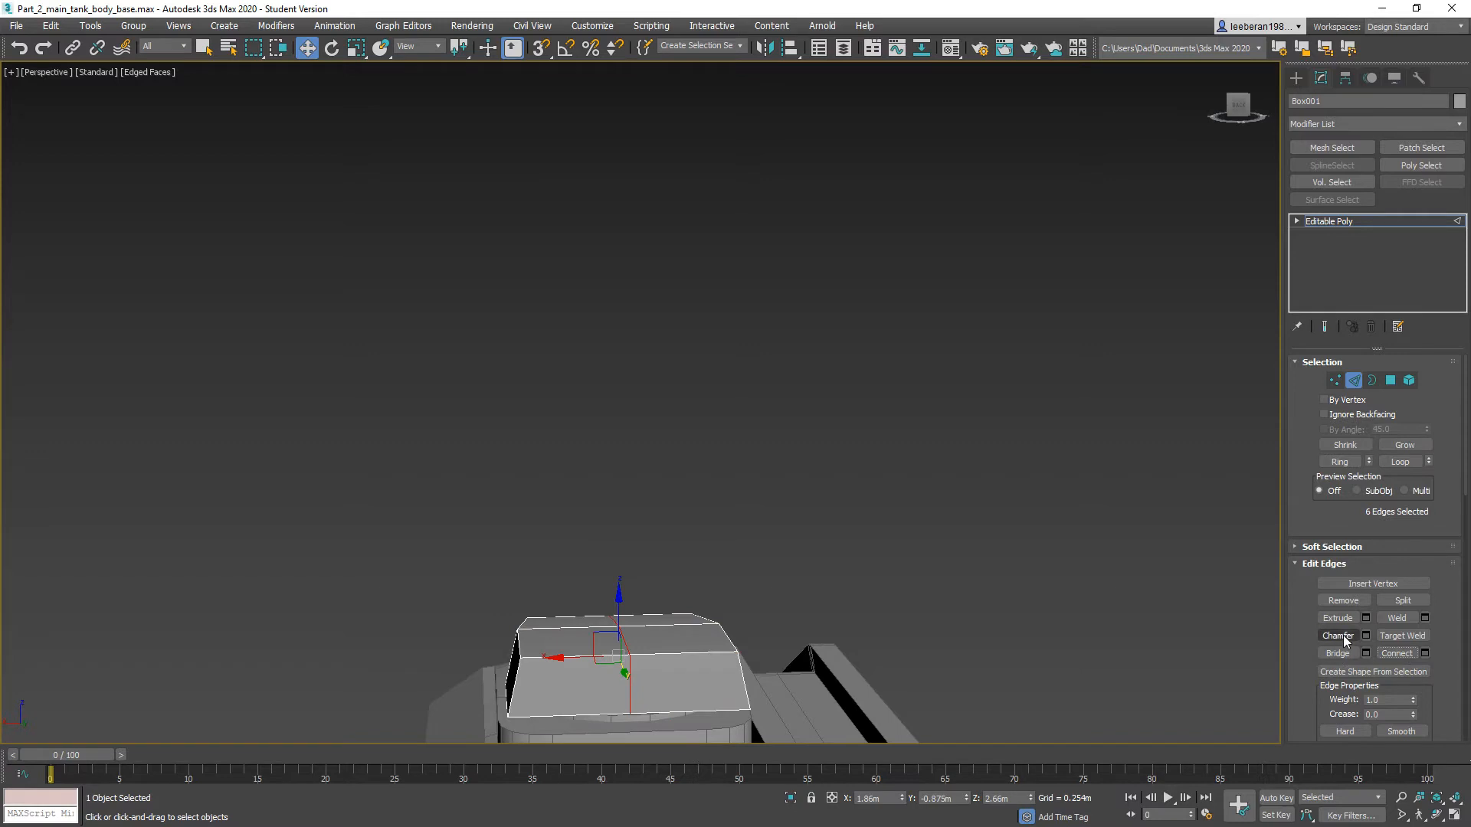
drag(637, 687, 614, 559)
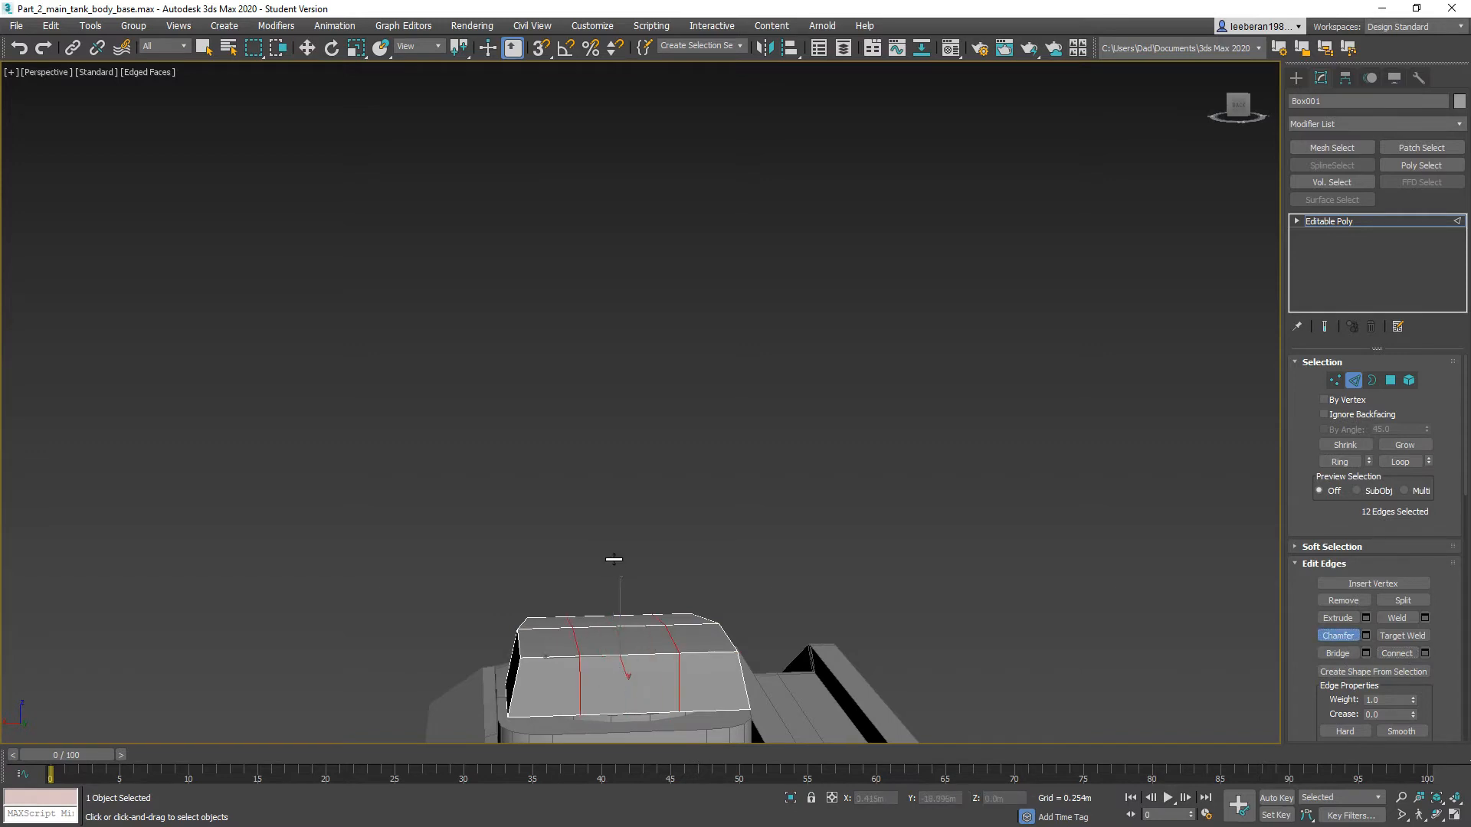
Step: Extrude the middle polygon of the turret's +Y end outward to about 1.083 m in Y
alt+middle_drag(614, 559, 576, 614)
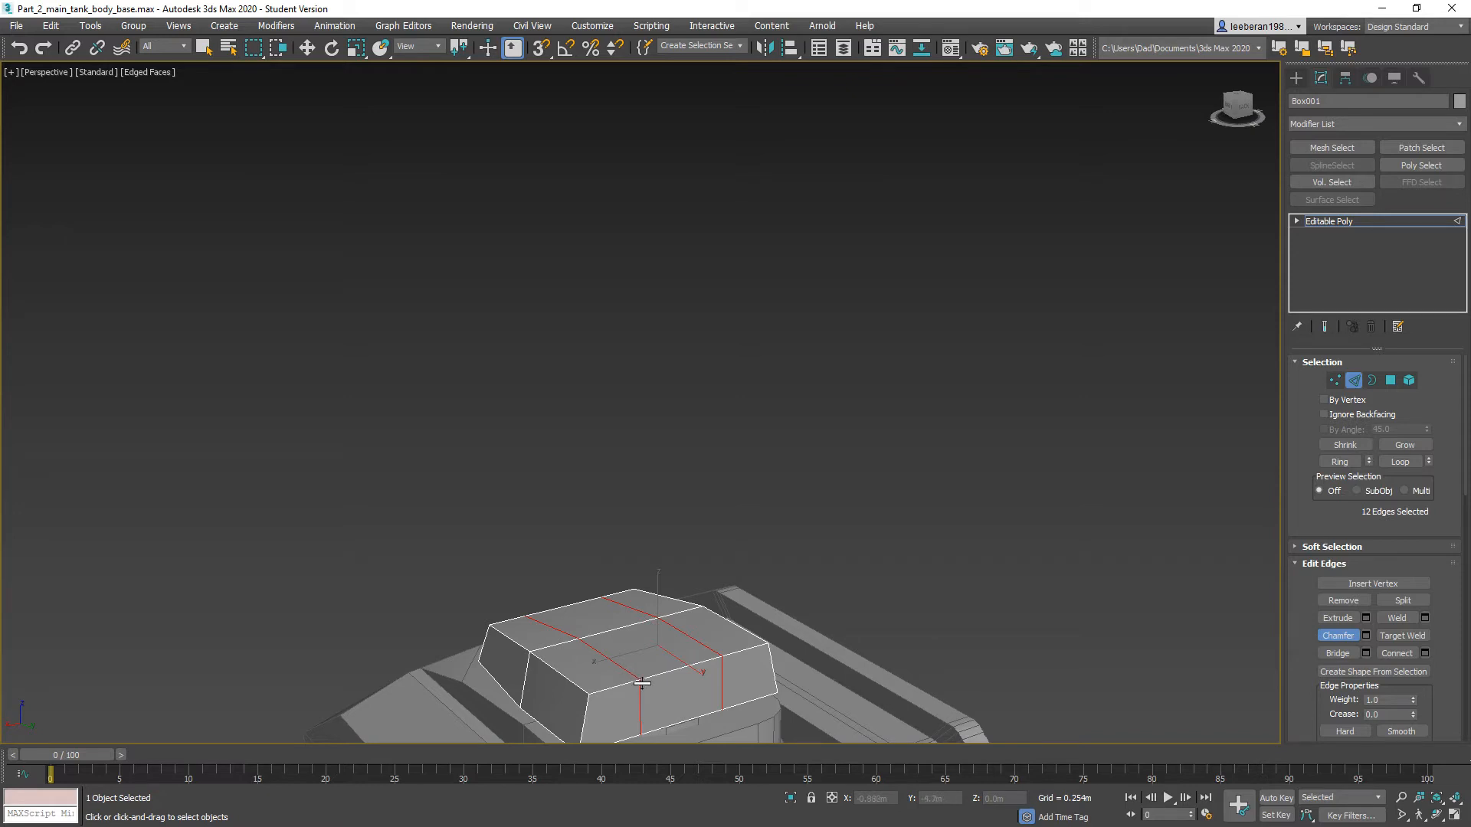
click(1391, 380)
key(w)
click(703, 699)
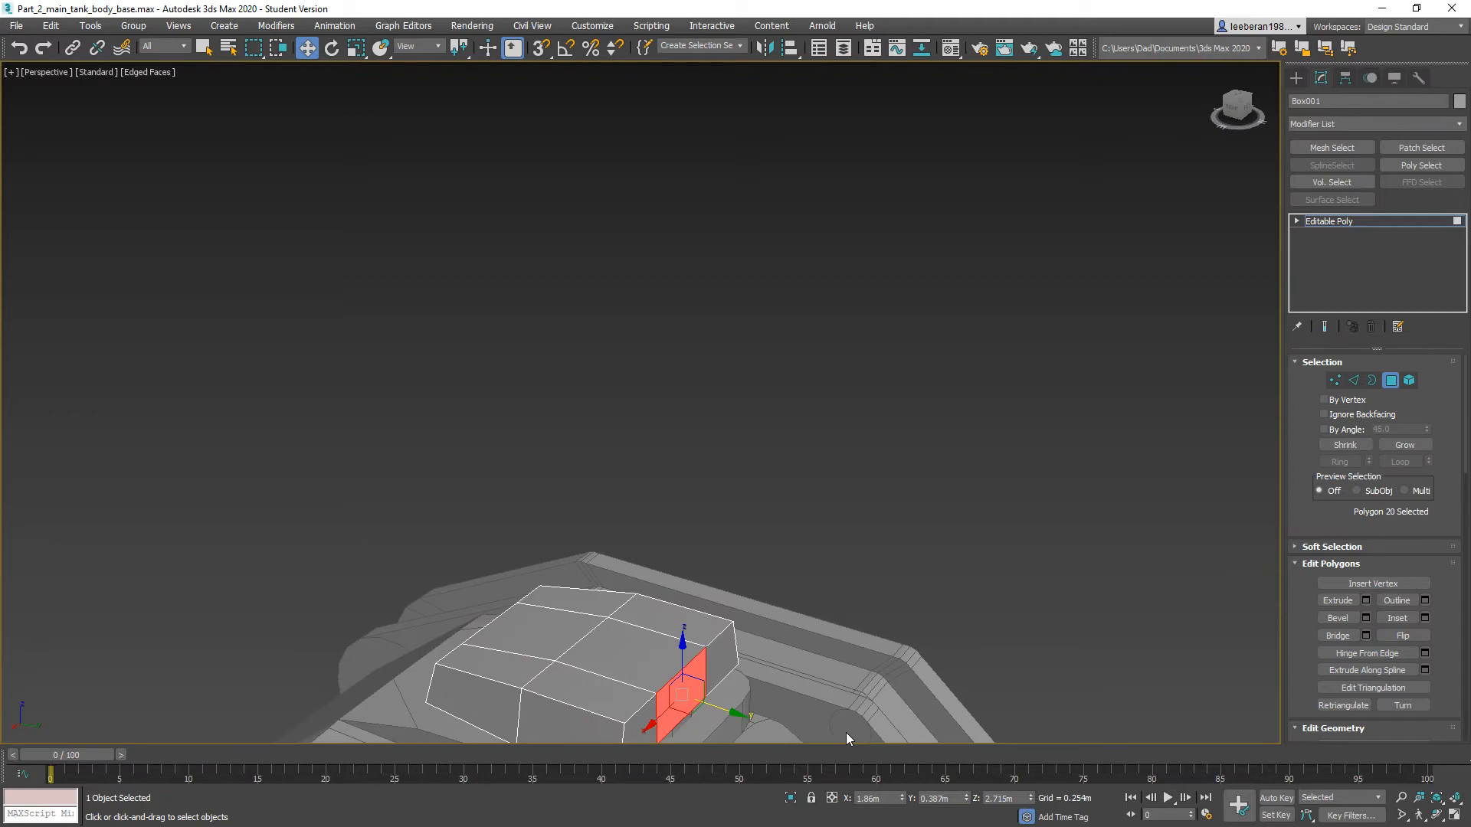
middle_drag(859, 648, 830, 536)
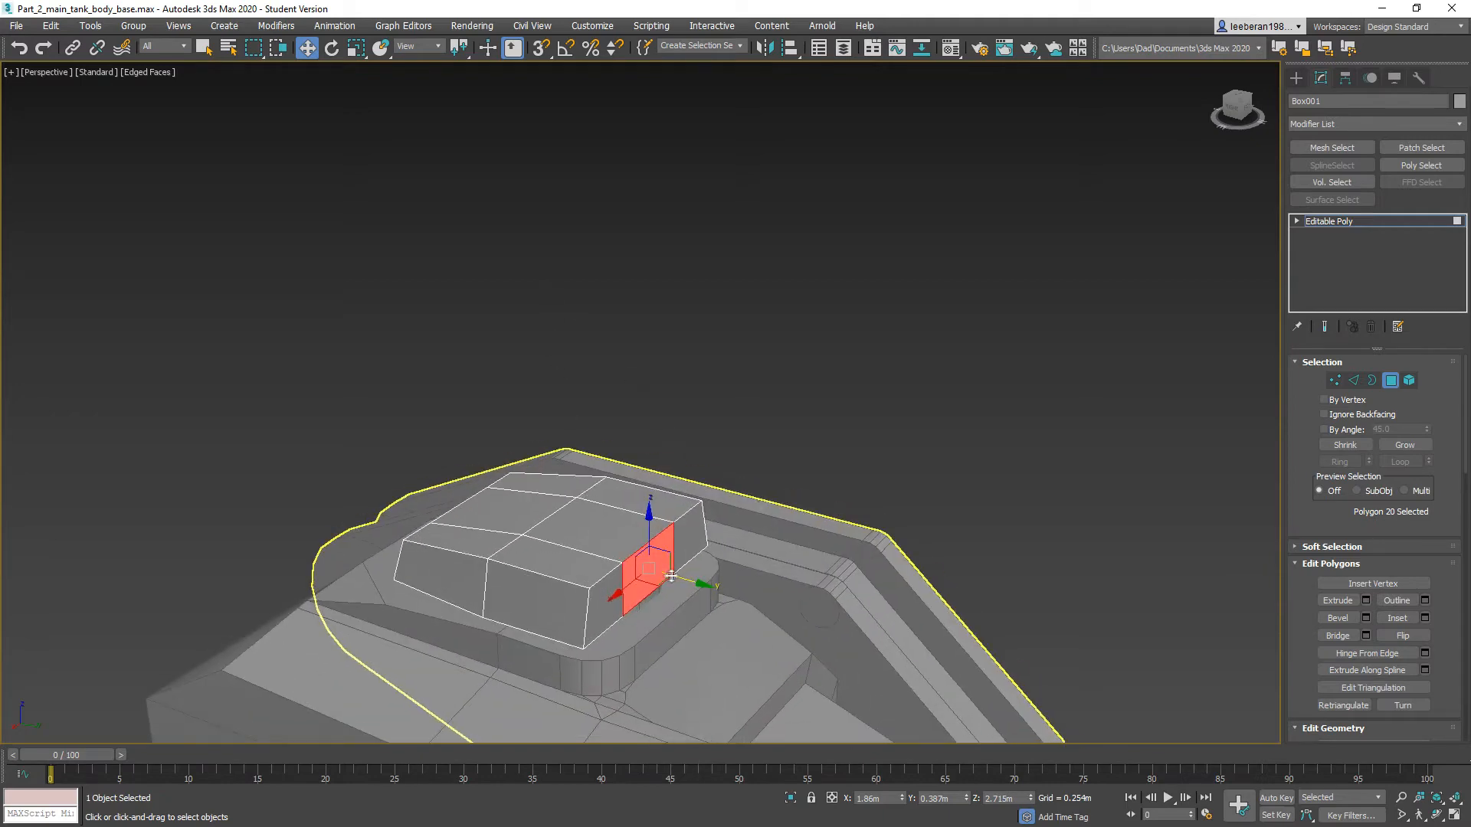
drag(688, 582, 702, 585)
click(1353, 600)
drag(666, 542, 600, 411)
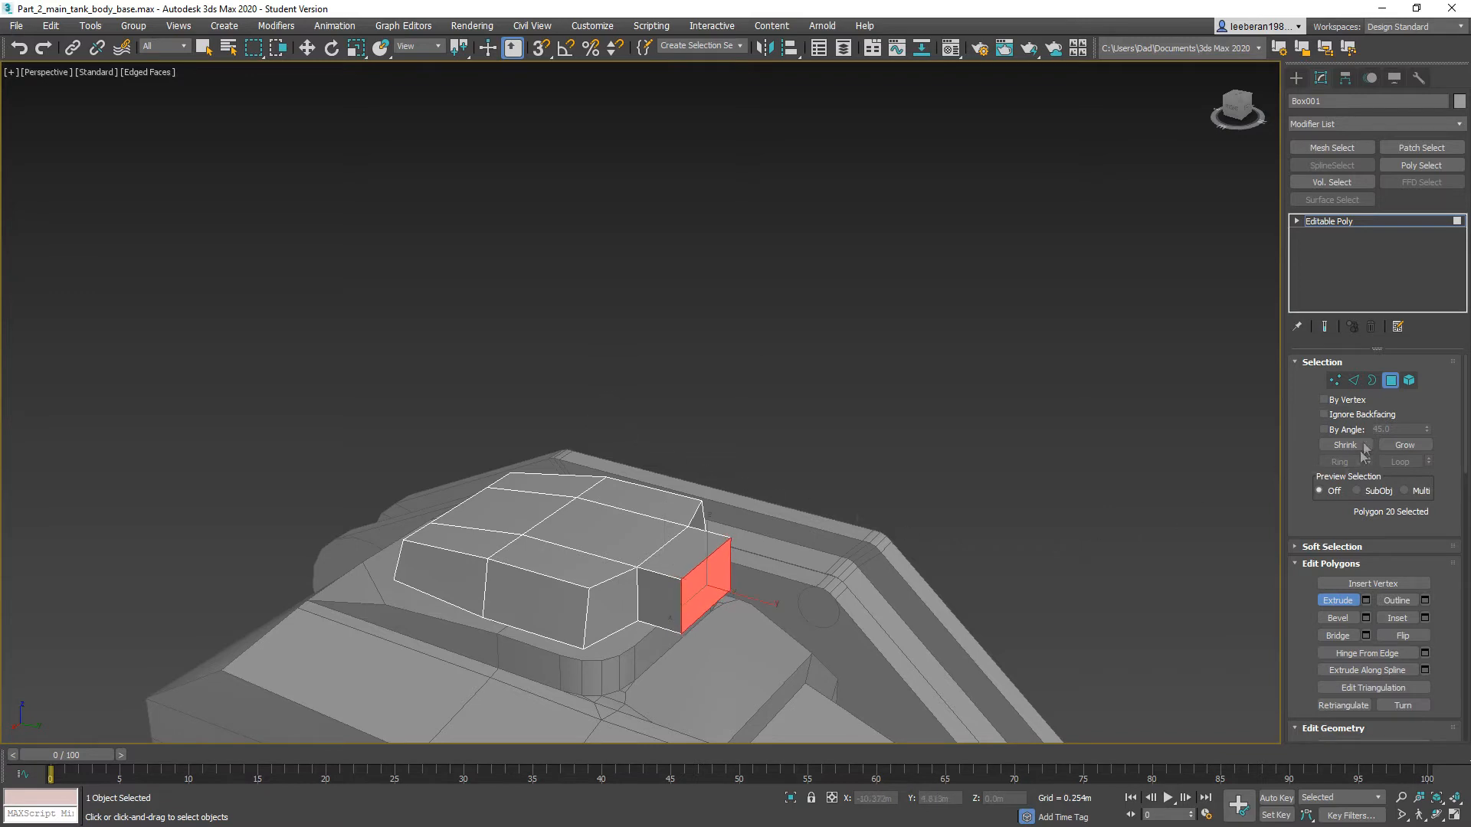
click(1342, 600)
Step: Connect the ring of crosswise edges through the extruded block to add a lengthwise centre loop around the turret
click(1354, 381)
alt+middle_drag(797, 631, 617, 616)
click(599, 609)
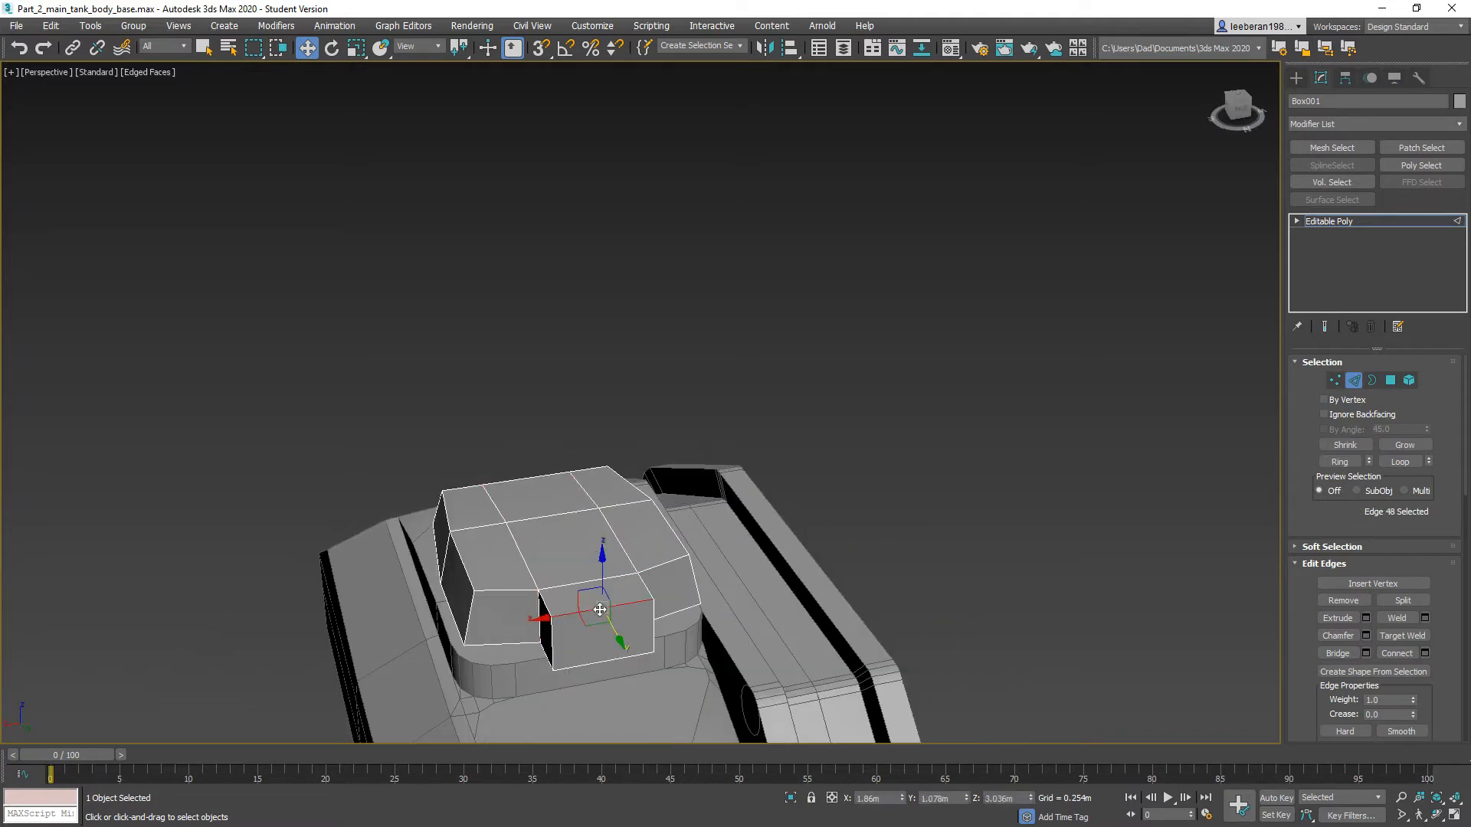
click(1340, 462)
click(1396, 654)
Step: Delete the -X half of the extruded block's end face
key(4)
click(647, 637)
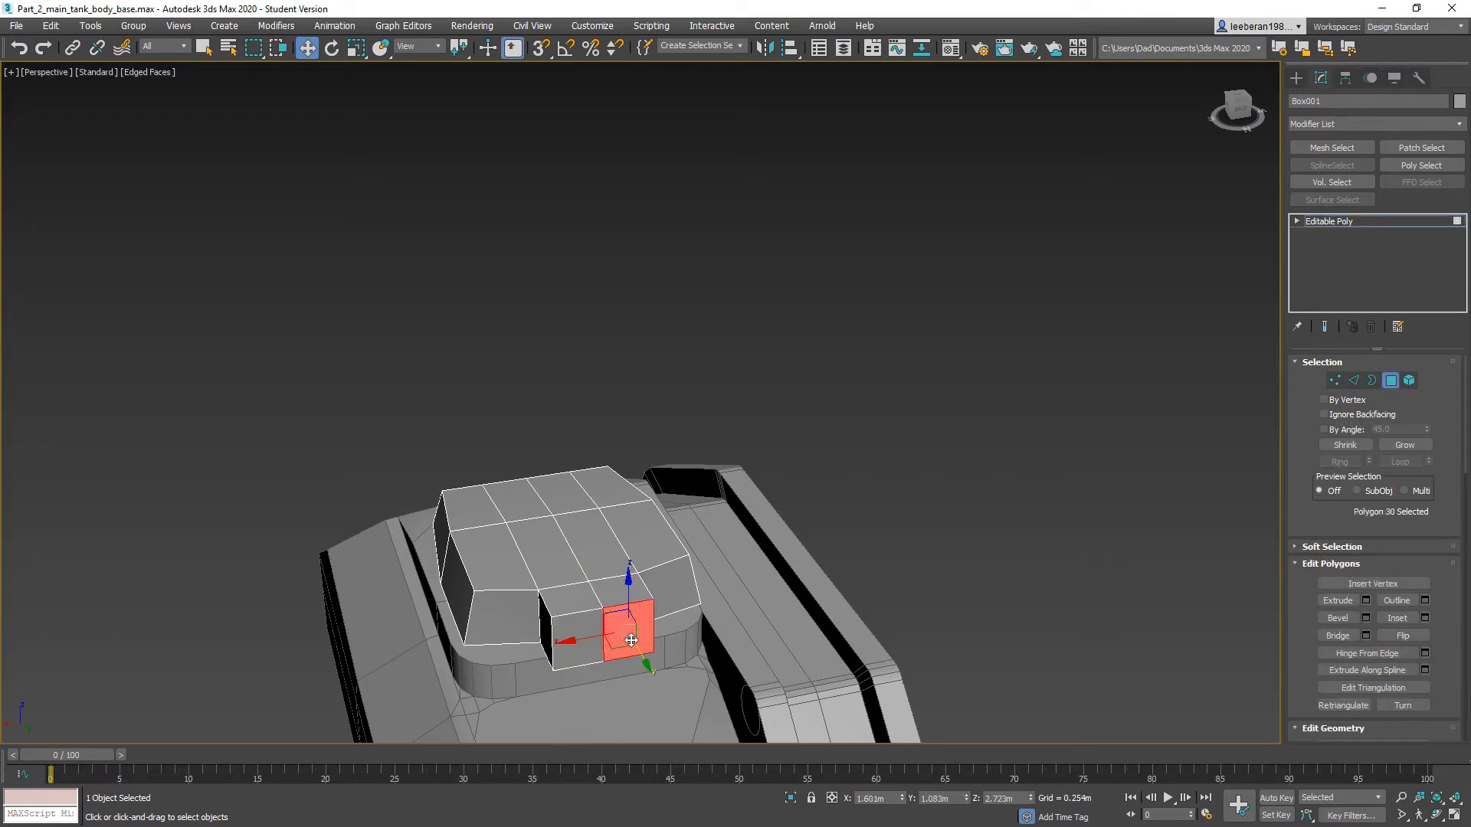
key(Delete)
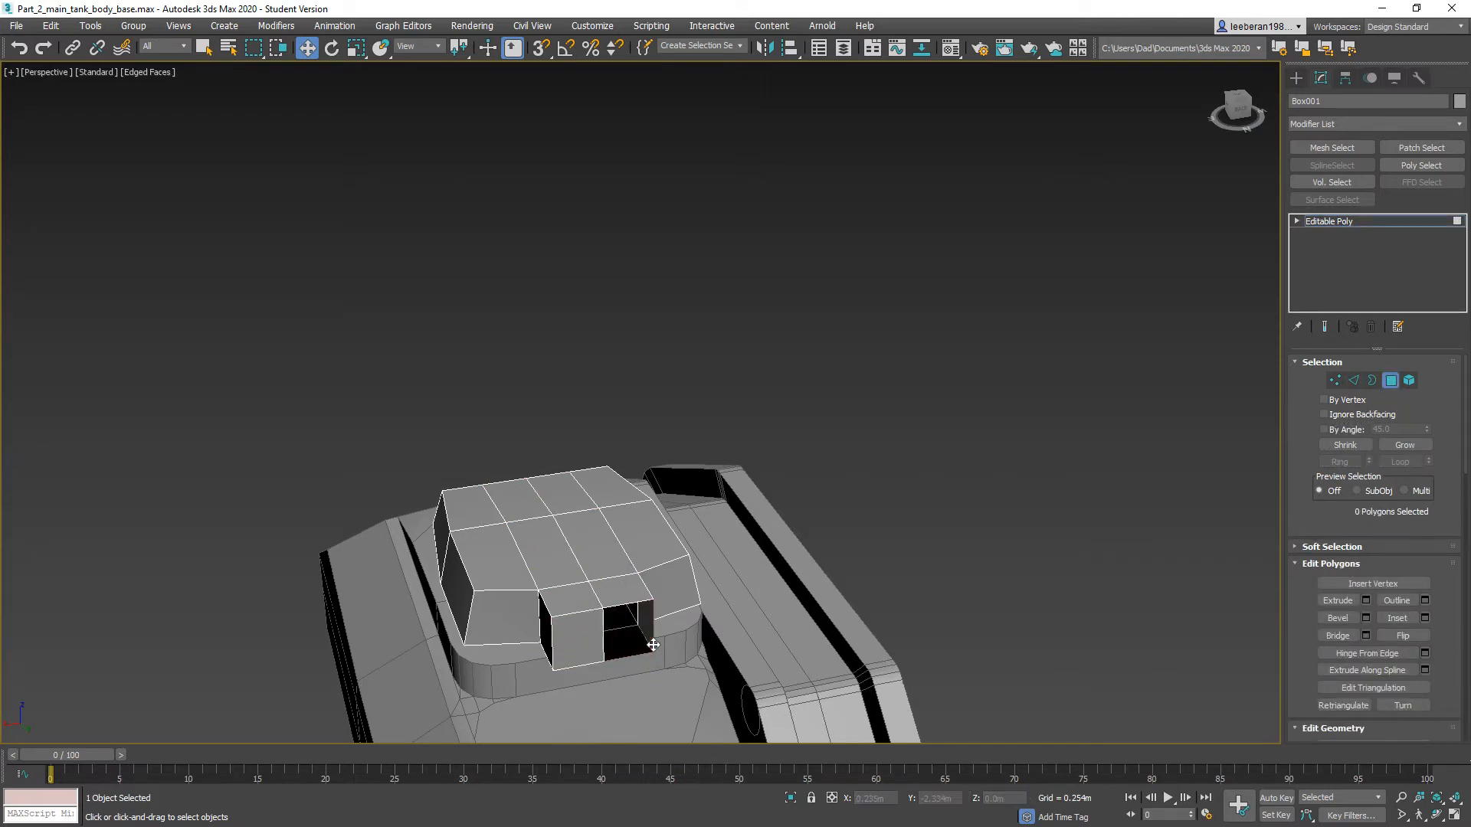
Step: Set up Hinge From Edge on the remaining end polygon with a 180° angle, using the vertical centre edge as the hinge
click(582, 644)
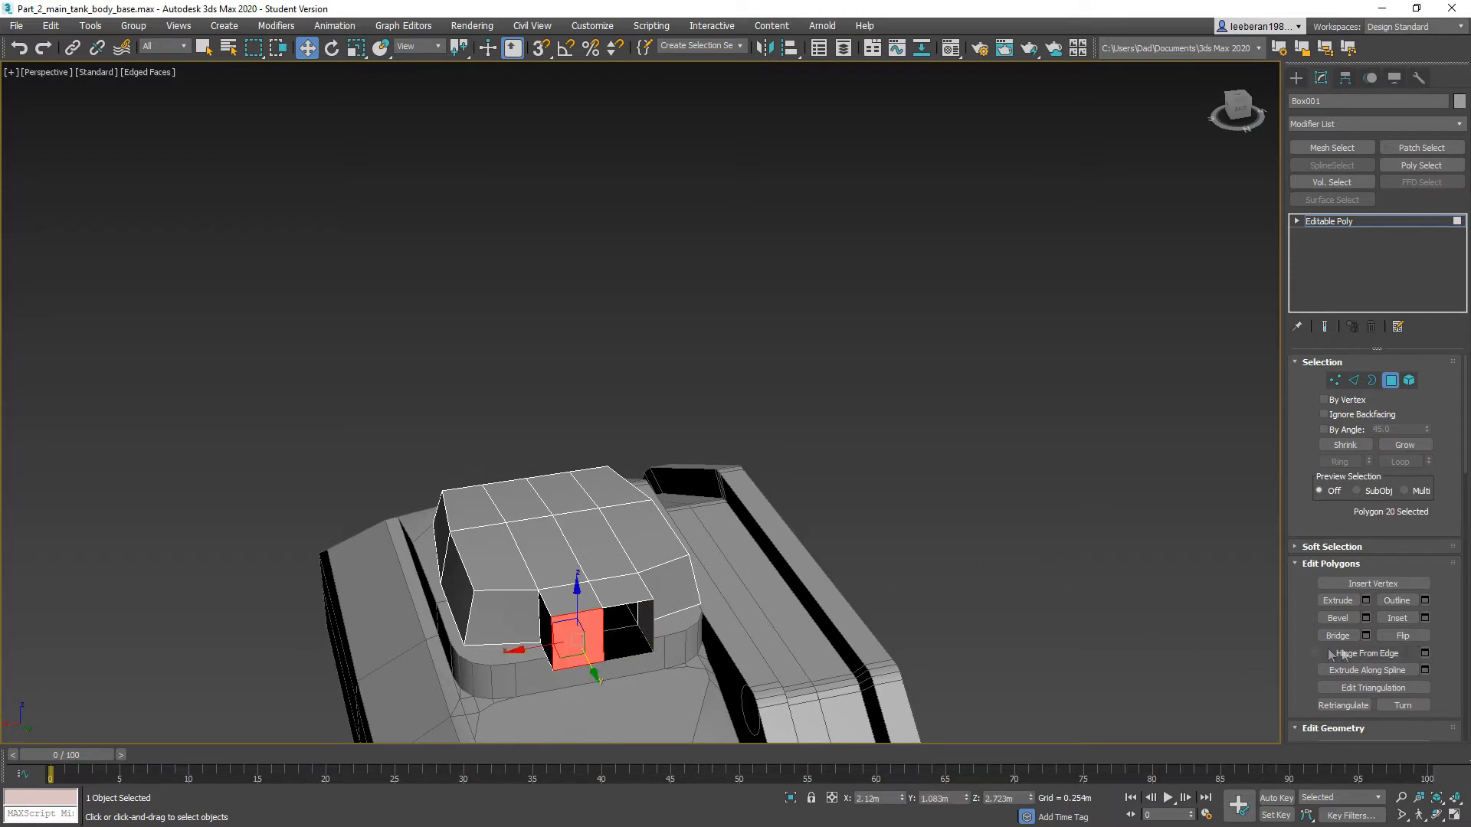
click(1424, 653)
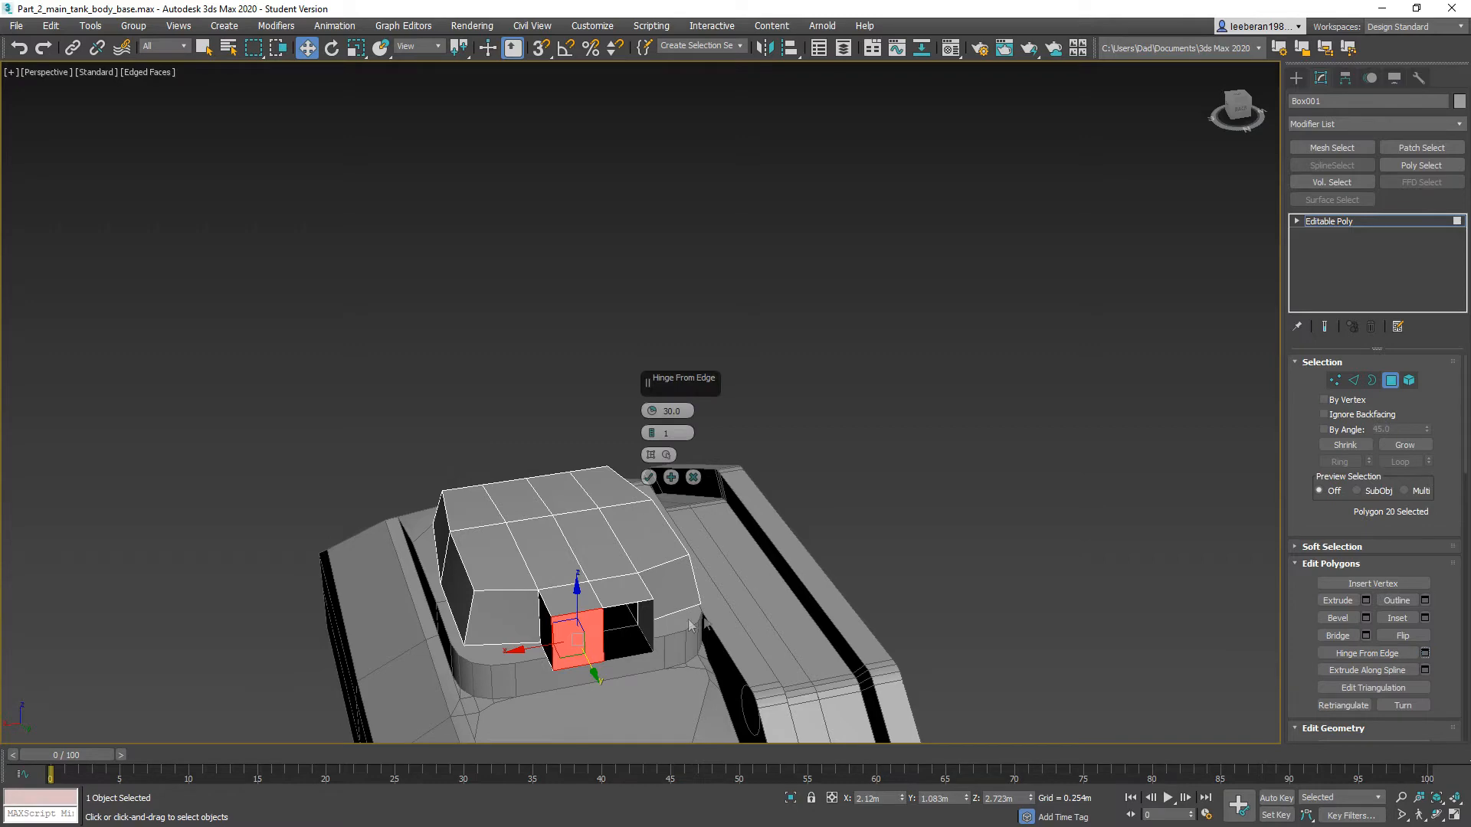
scroll(719, 560, up, 3)
middle_drag(624, 571, 698, 433)
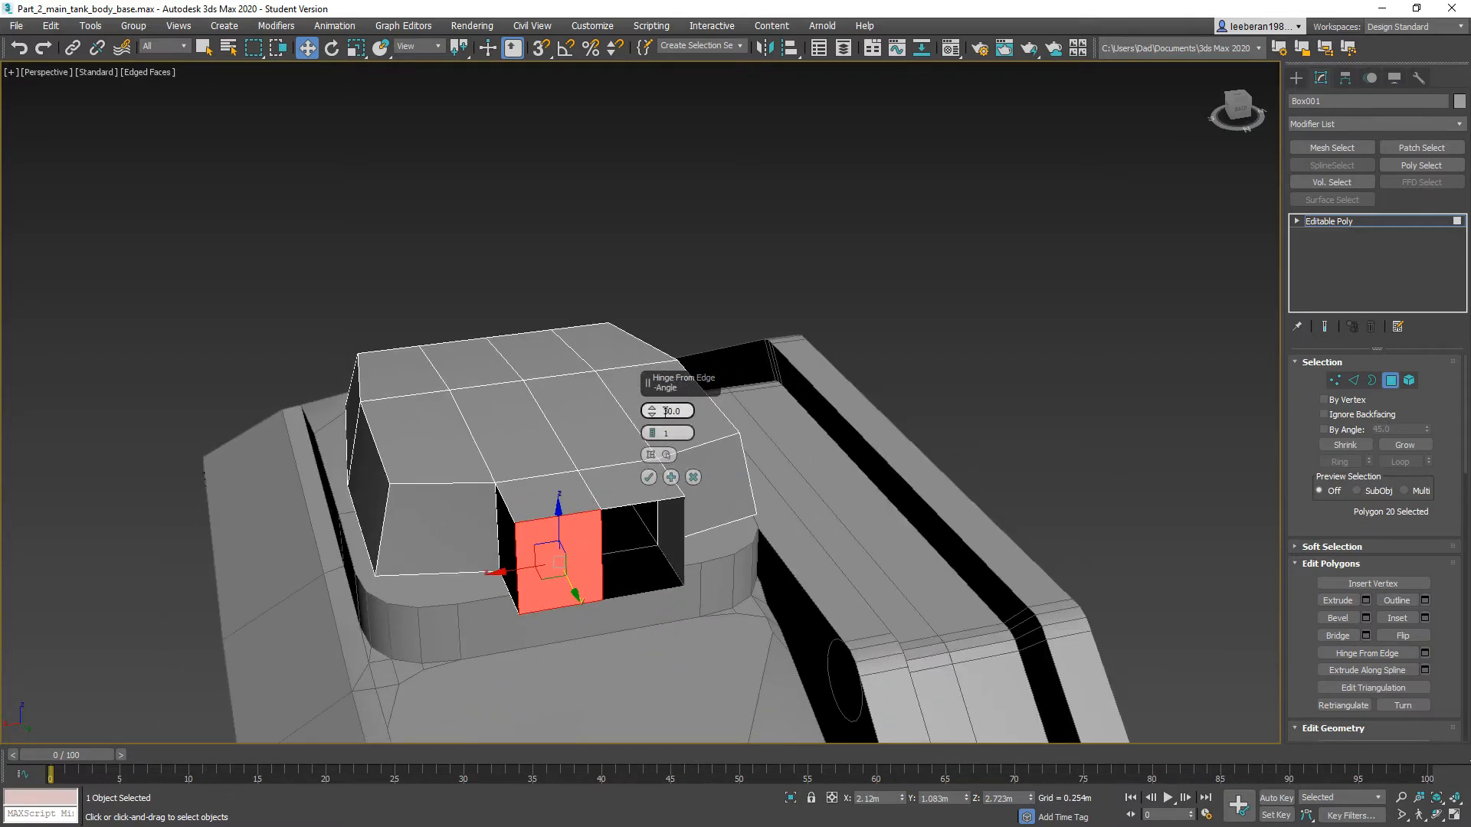
drag(689, 414, 635, 414)
key(Return)
click(663, 454)
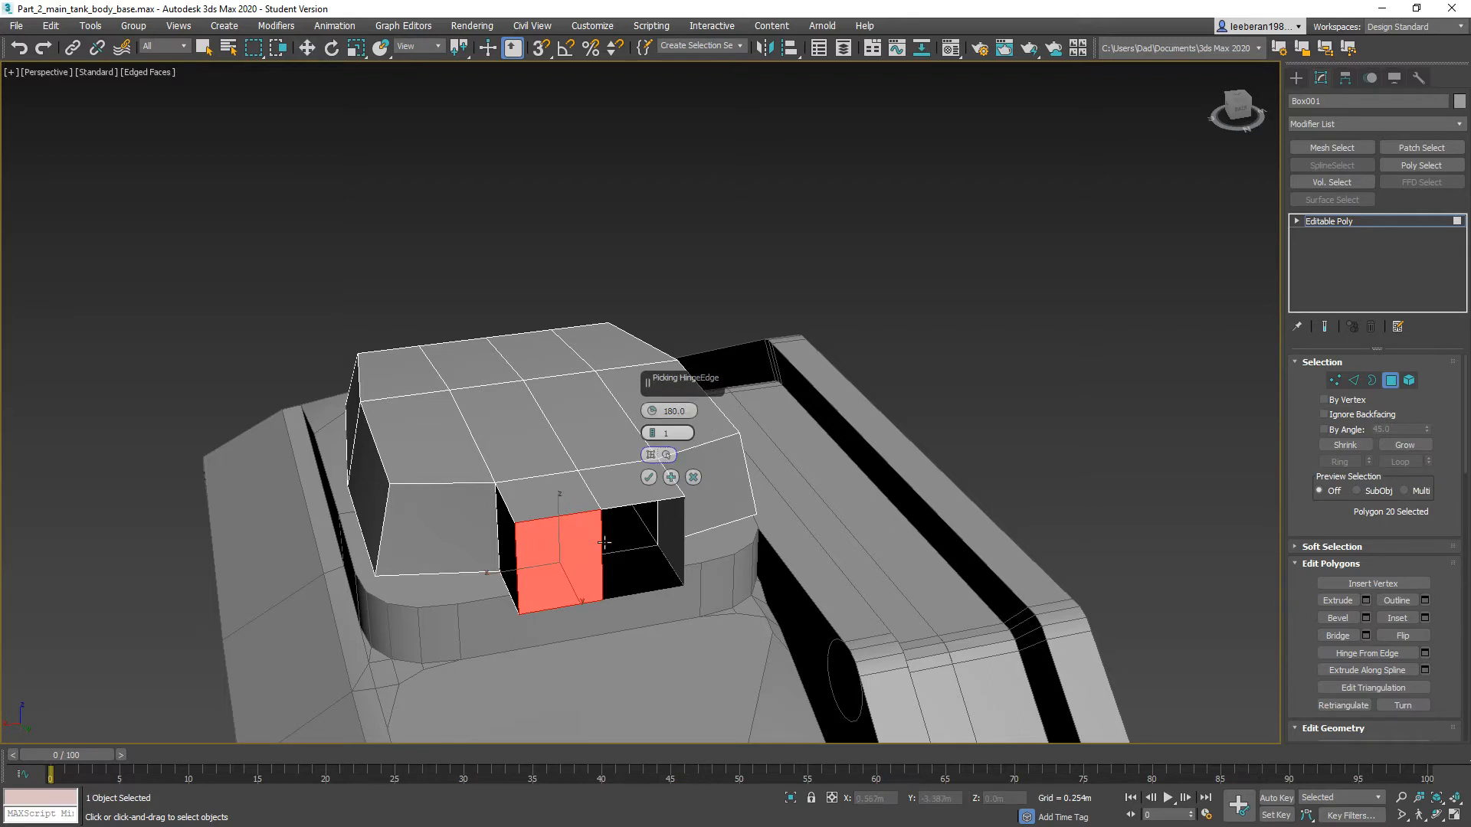
click(605, 542)
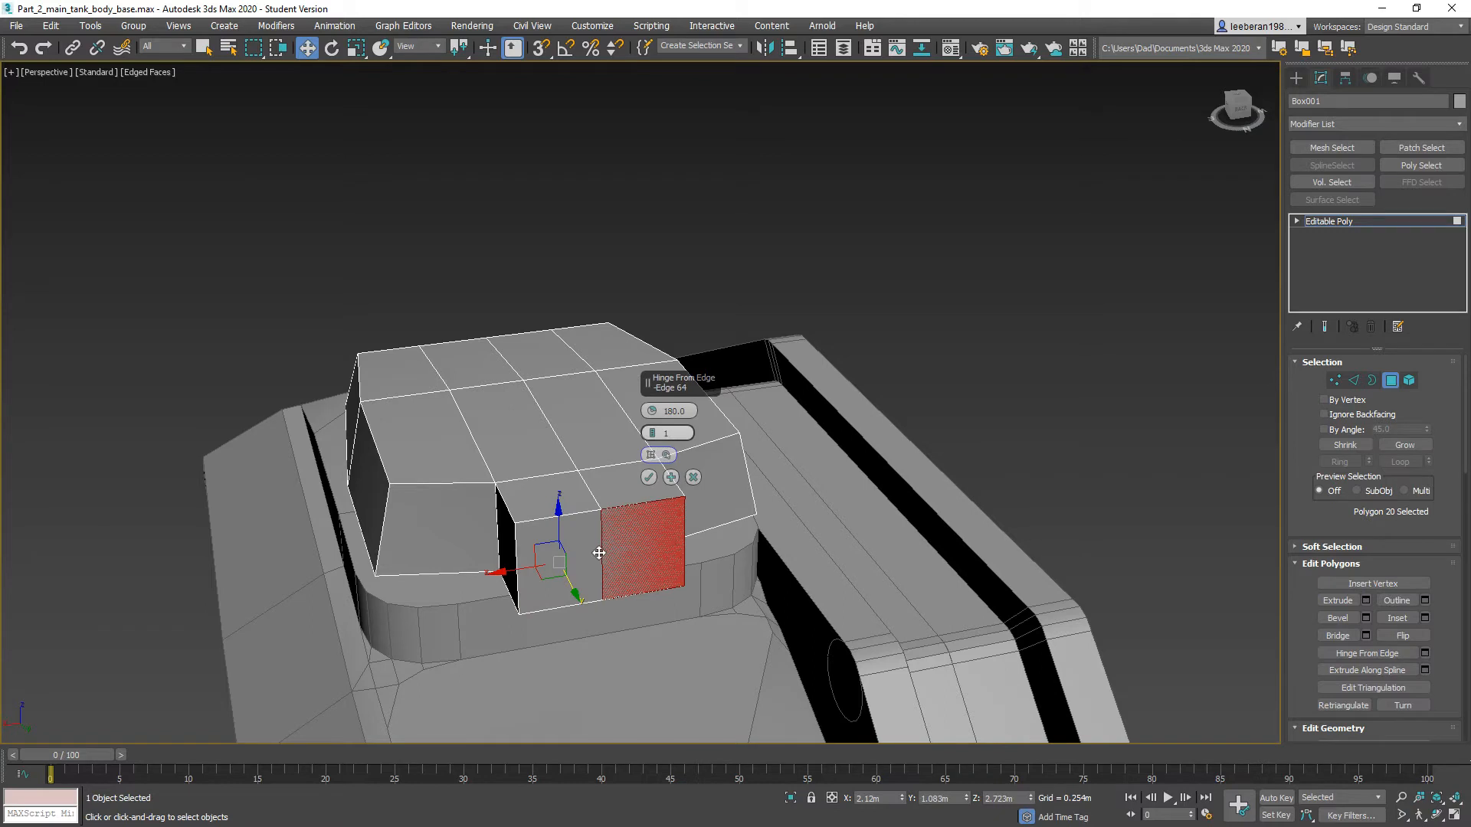
Step: Set the hinge to 8 segments and apply it to form a half-round end on the block
click(655, 432)
click(655, 431)
click(655, 432)
click(655, 431)
click(655, 431)
click(655, 431)
click(655, 431)
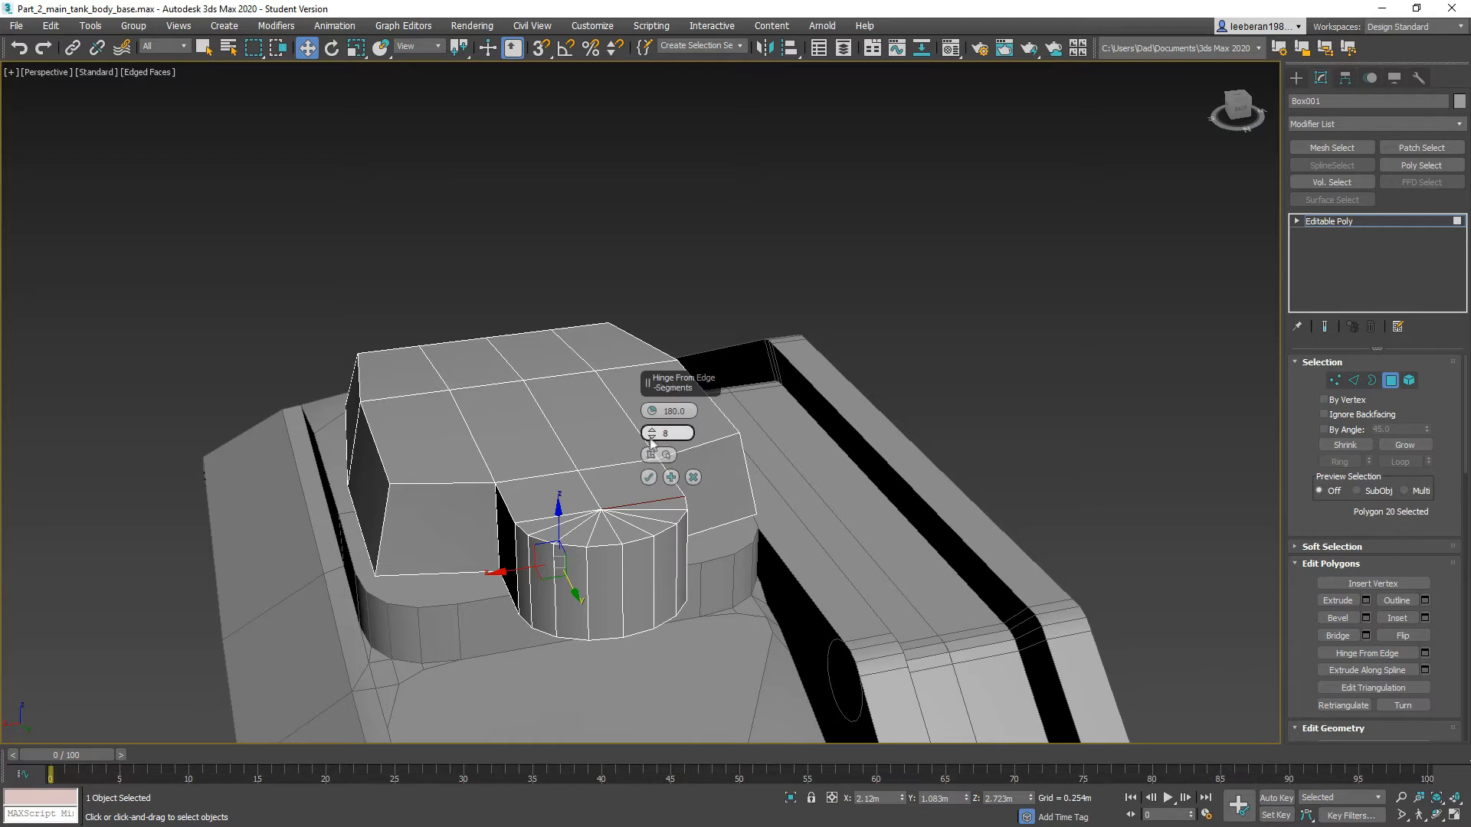
alt+middle_drag(640, 567, 623, 542)
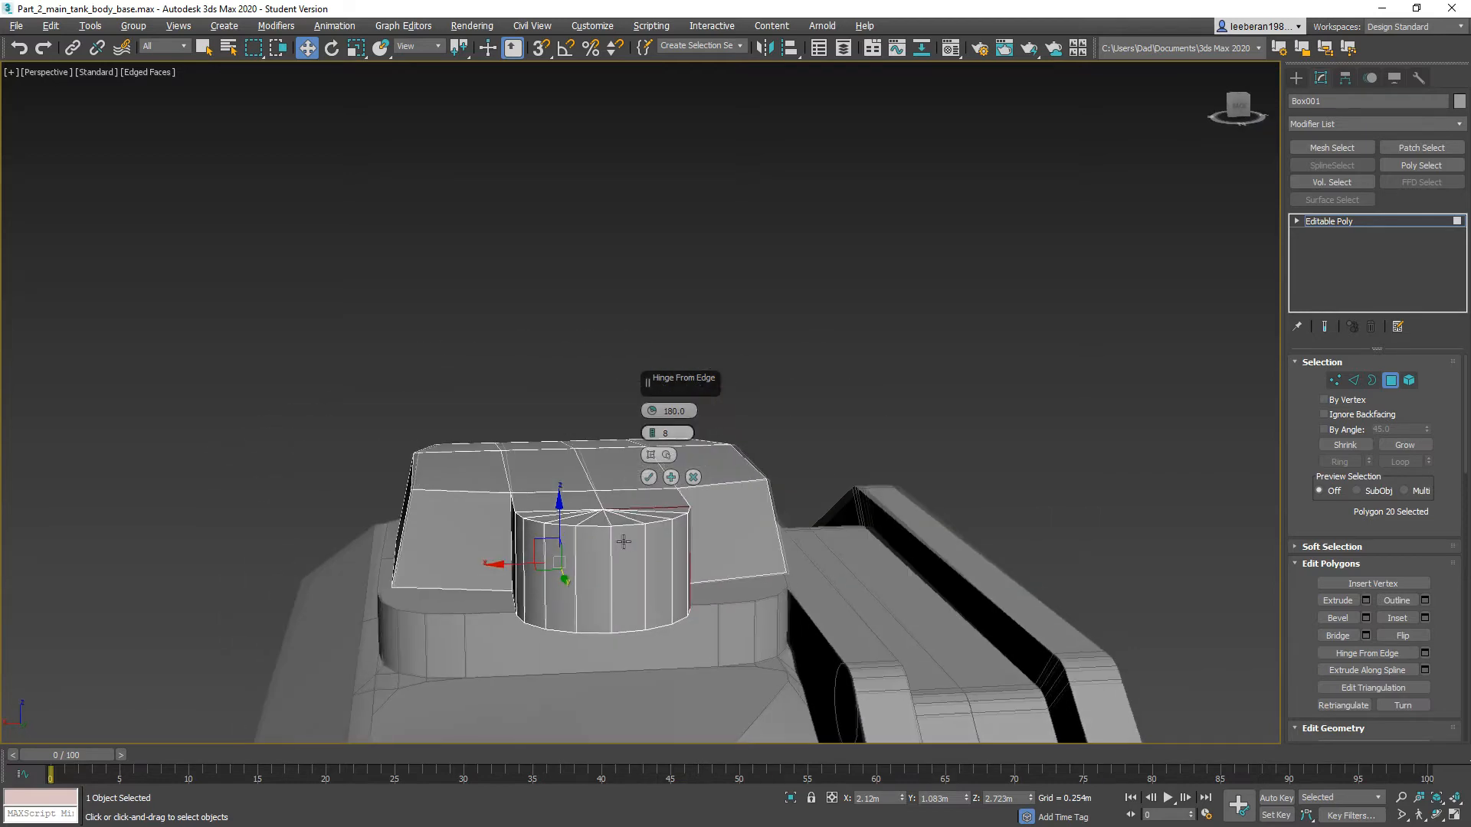
click(648, 477)
Step: Weld the overlapping top and bottom vertices at the half-round end's -X corner with a 0.003 m threshold
alt+middle_drag(421, 485, 386, 526)
click(386, 526)
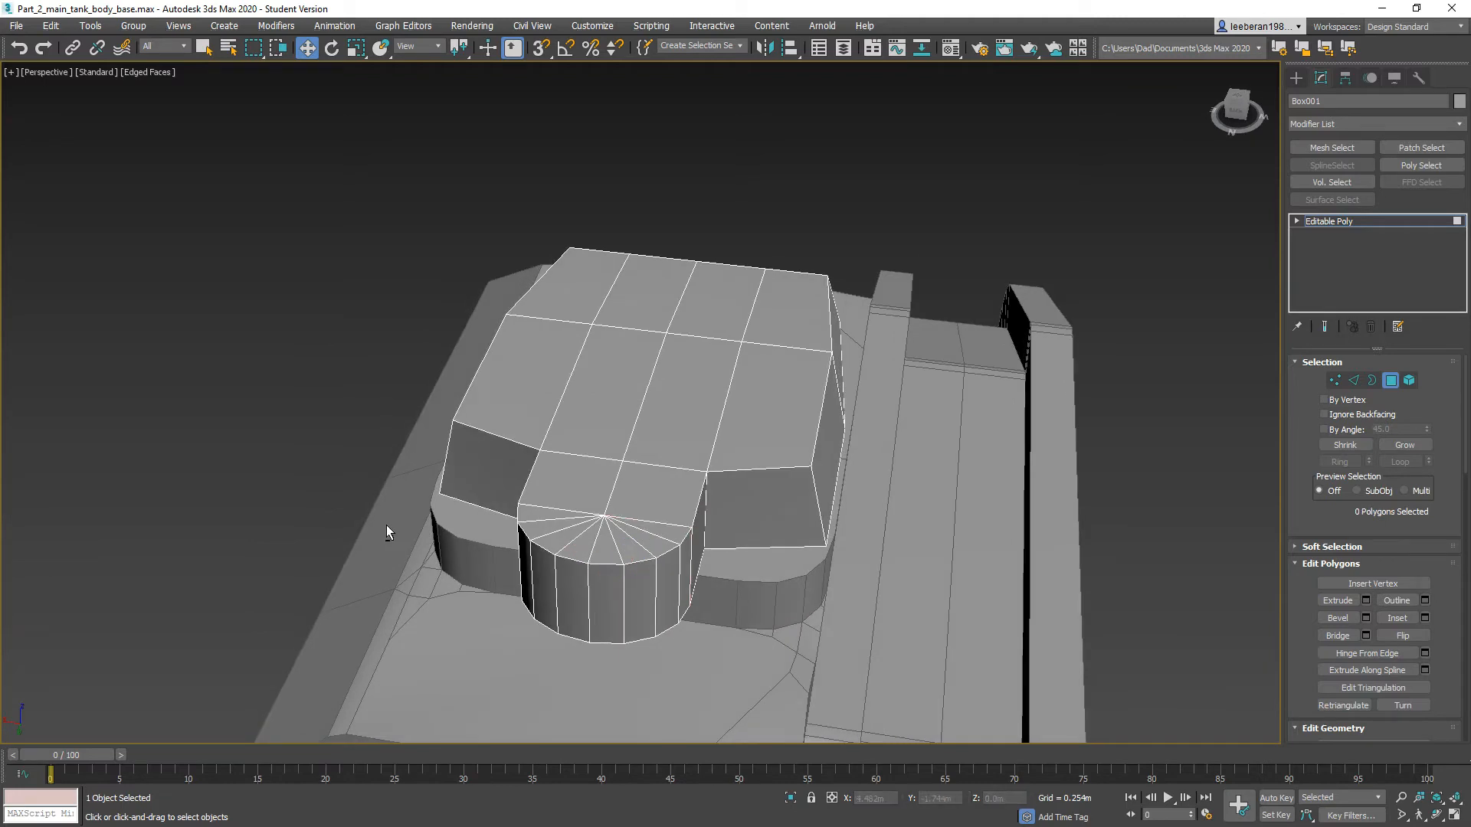
alt+middle_drag(590, 651, 533, 643)
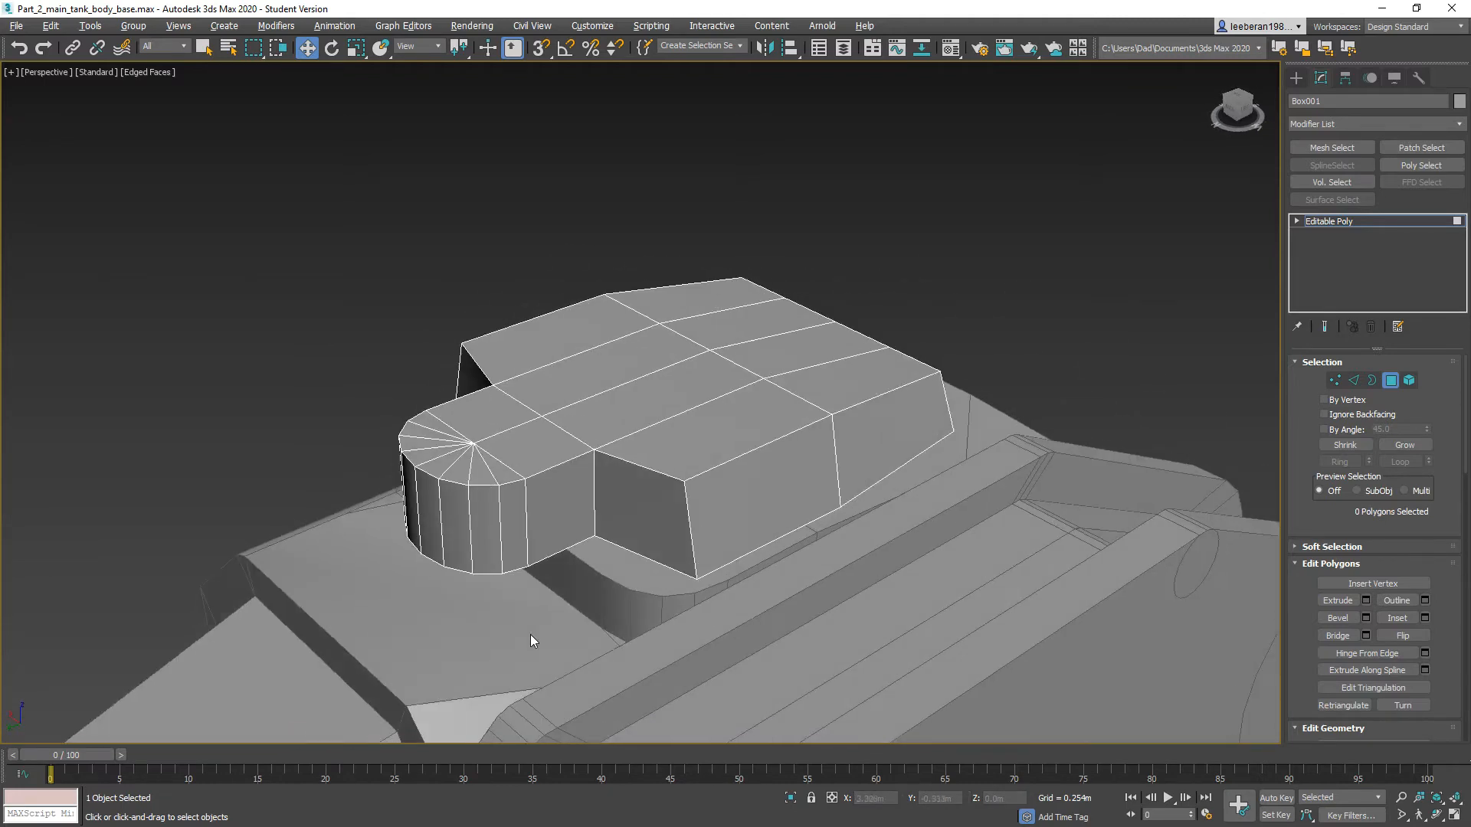
click(1334, 381)
drag(515, 470, 538, 509)
ctrl+drag(527, 570, 546, 588)
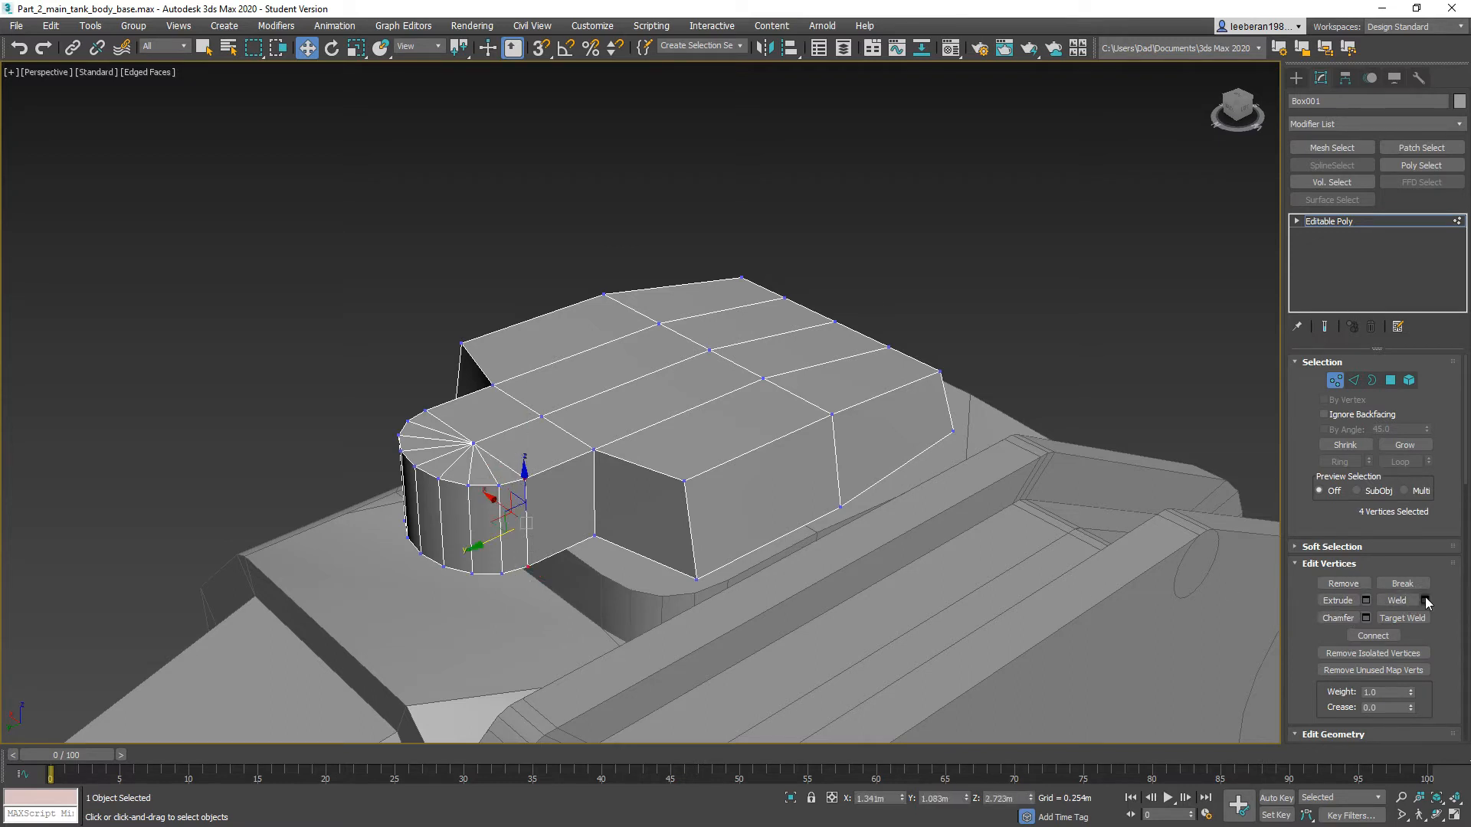
click(1423, 600)
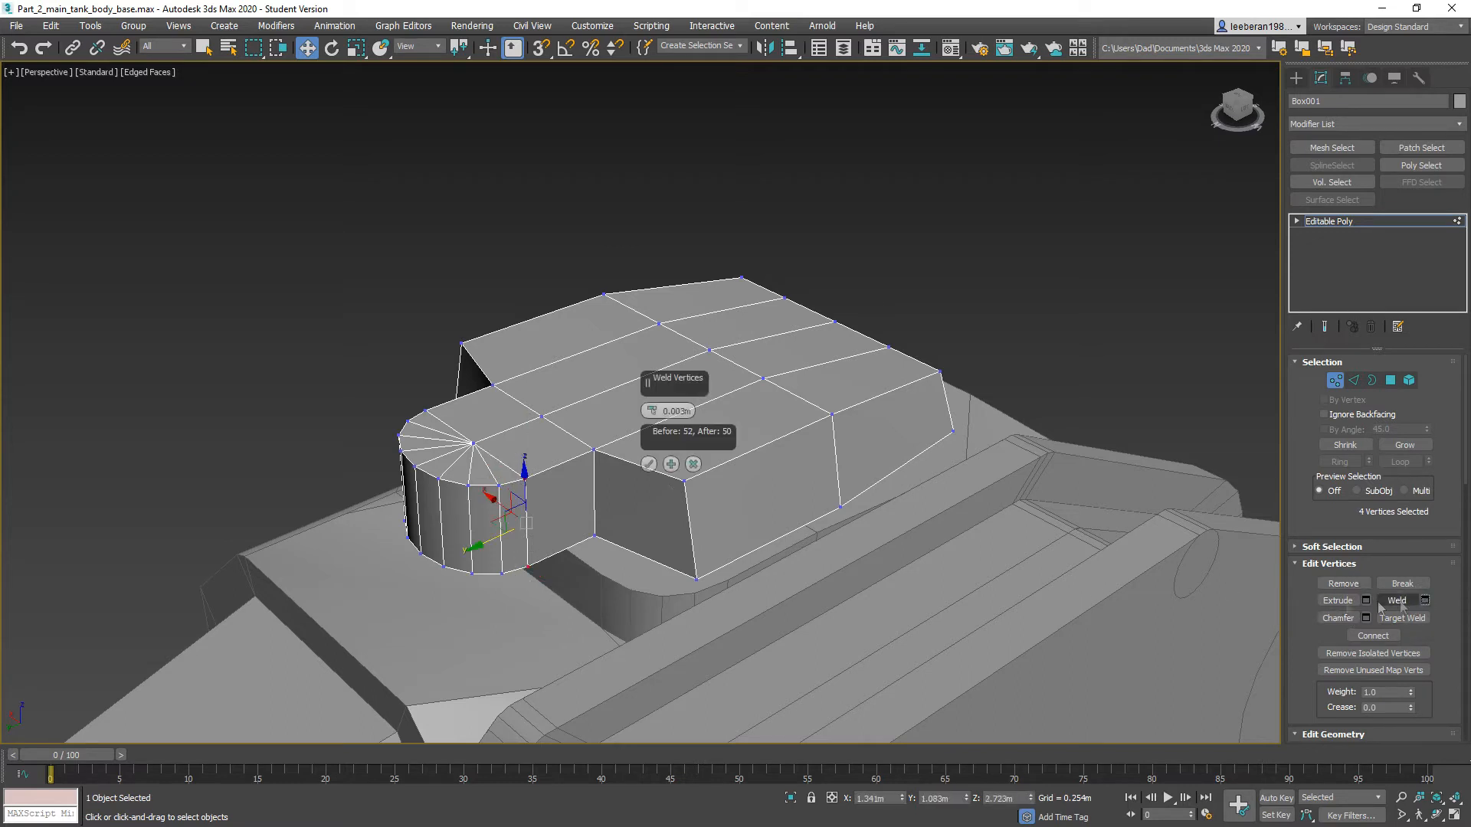
click(648, 465)
alt+middle_drag(518, 552, 587, 558)
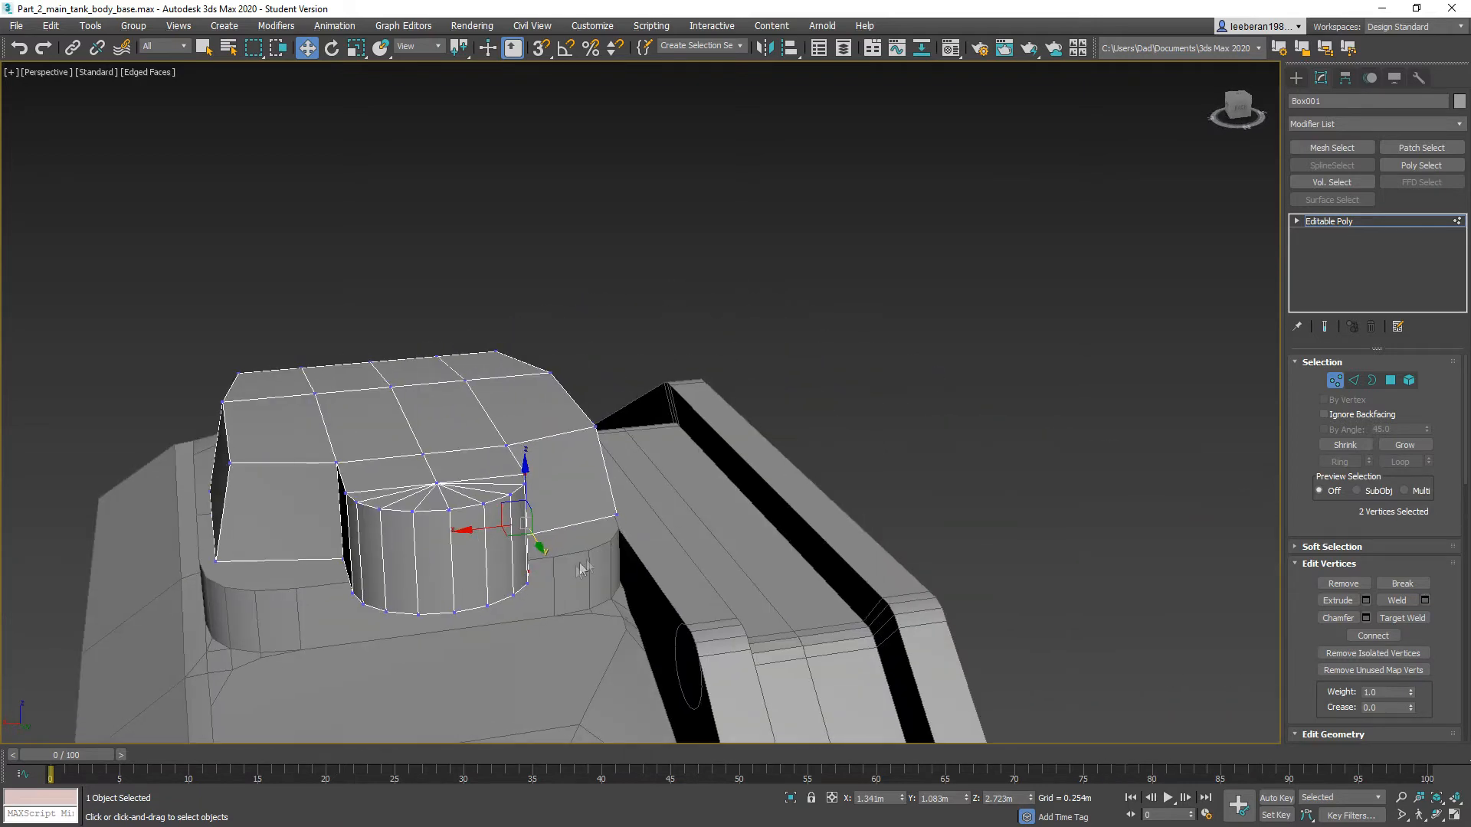
alt+middle_drag(461, 553, 625, 451)
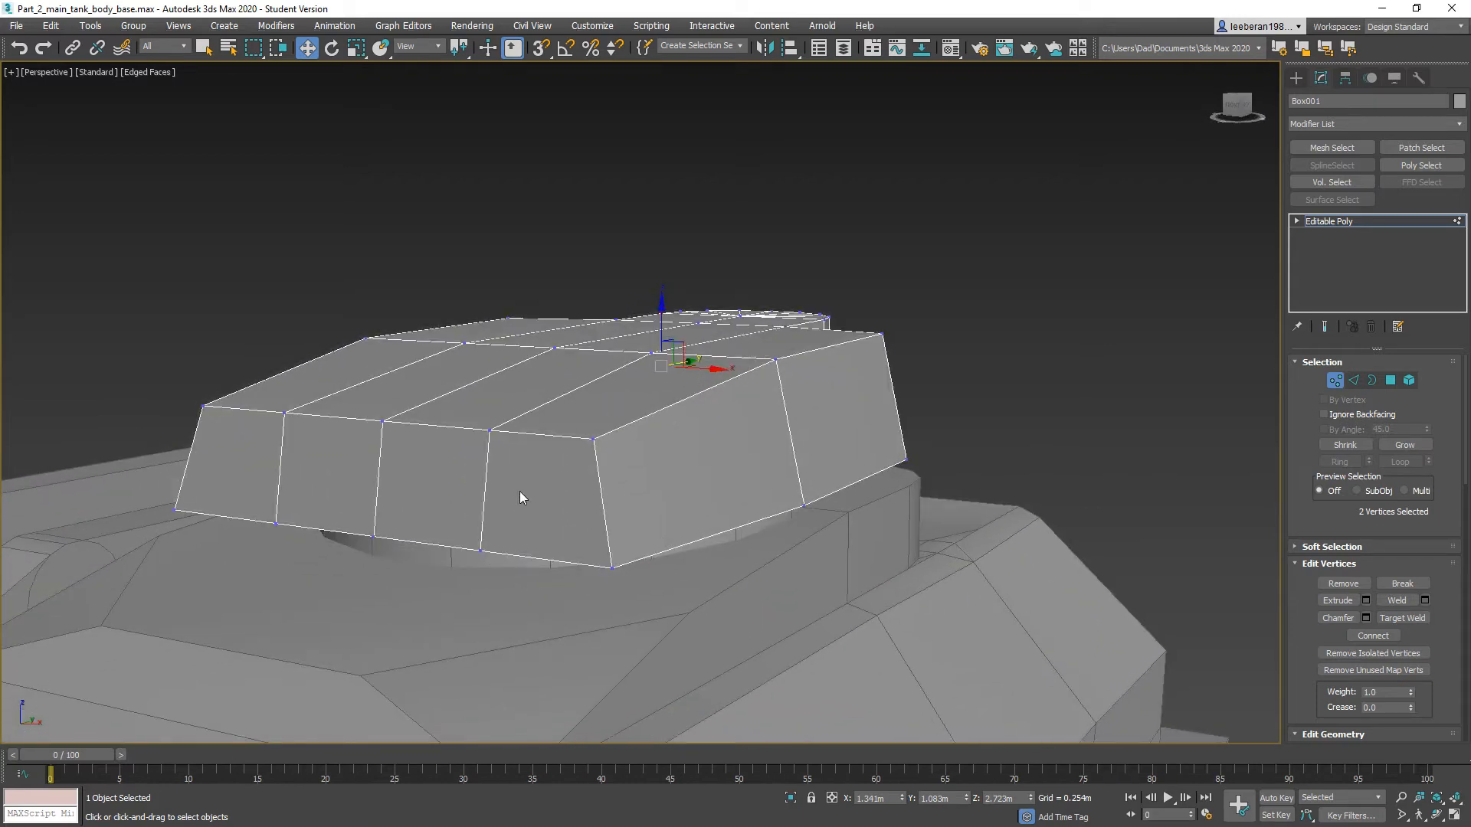
mouse_move(469, 515)
alt+middle_down()
mouse_move(436, 529)
mouse_move(451, 534)
alt+middle_up()
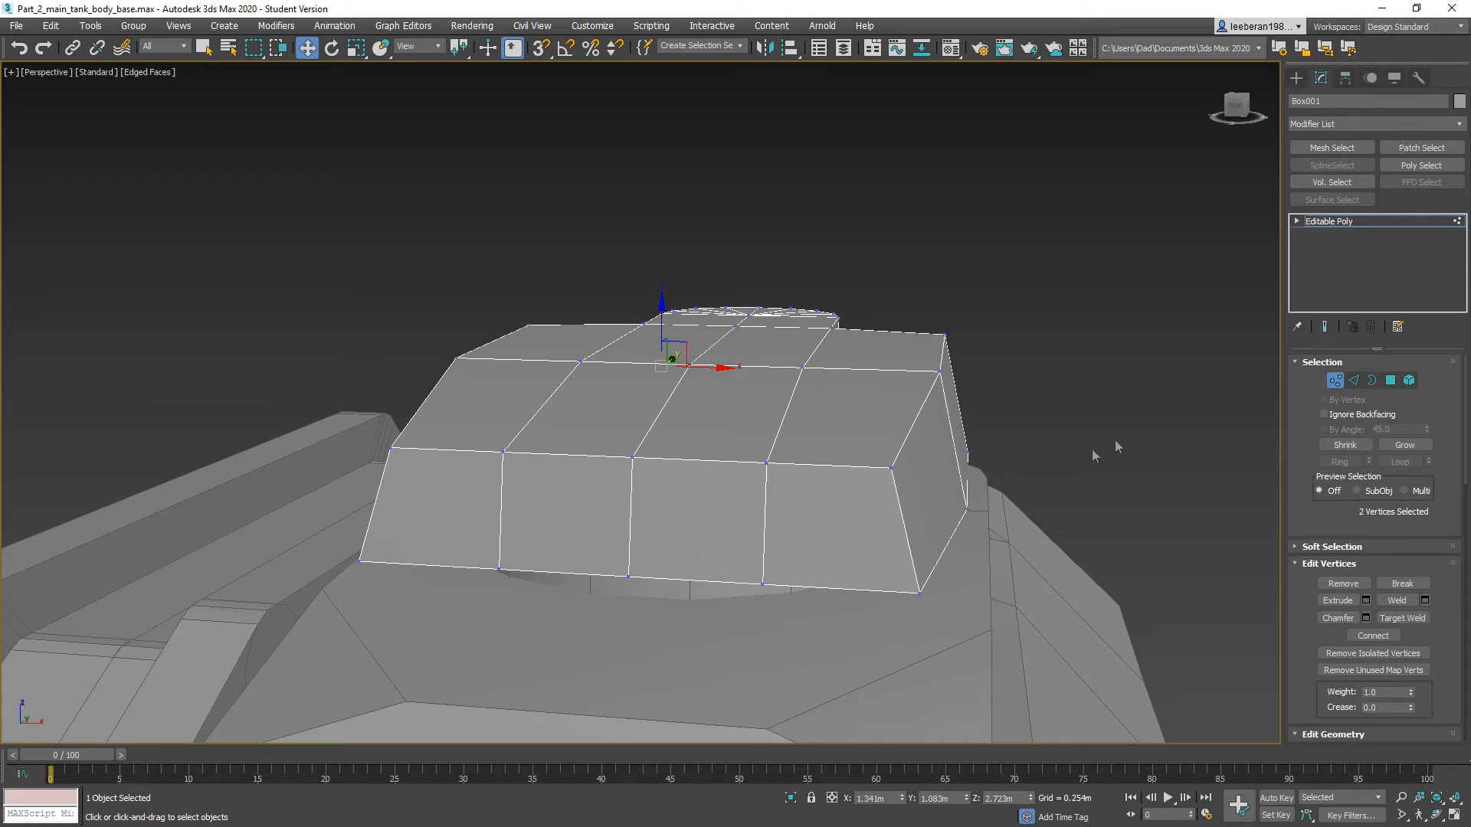
Step: Chamfer the two outer inner vertical edges on the turret end opposite the half-round extension, and connect each resulting strip with a horizontal edge
click(1353, 380)
click(764, 529)
ctrl+click(502, 505)
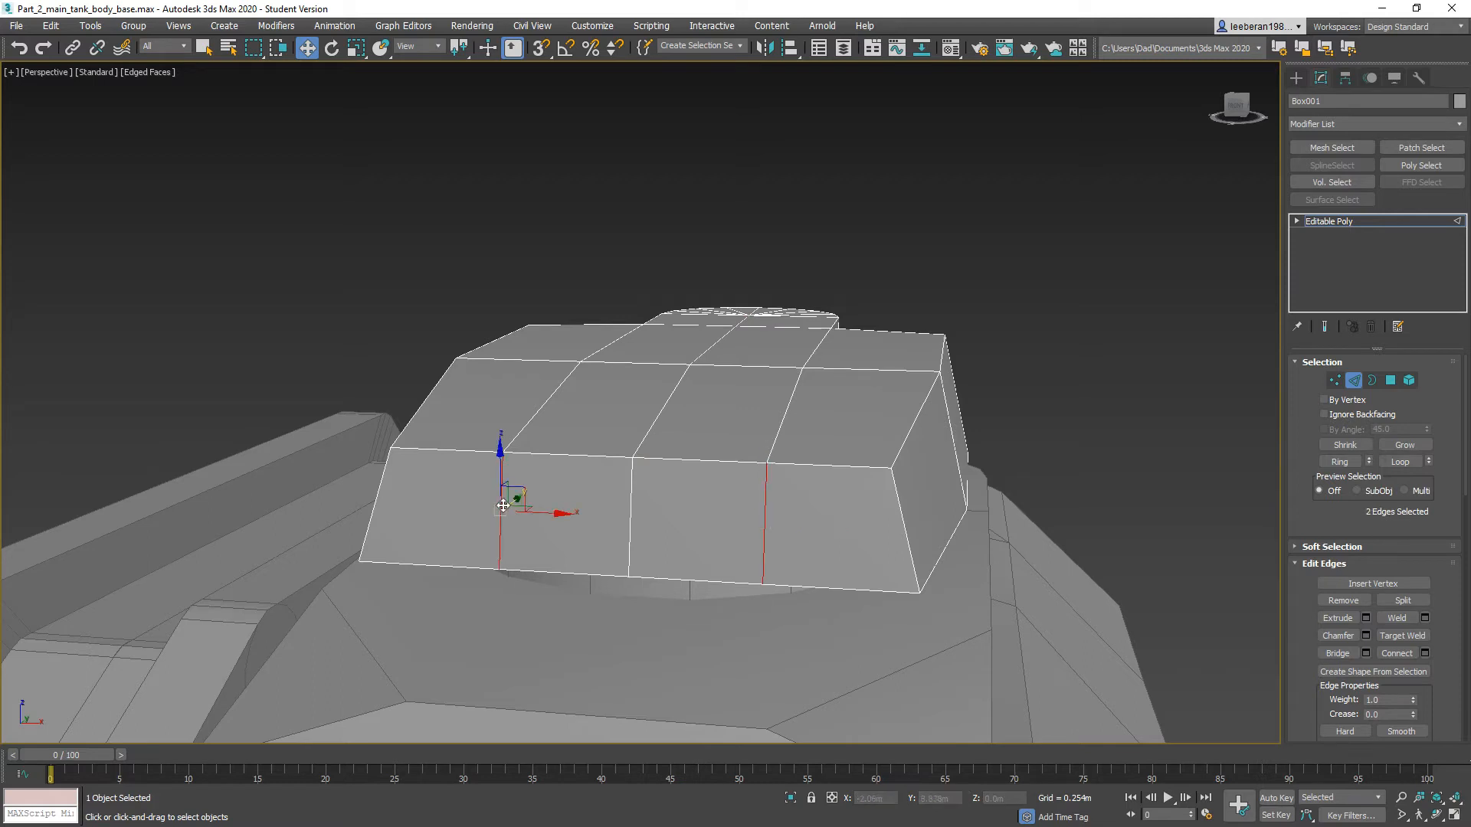
click(1350, 661)
click(1350, 637)
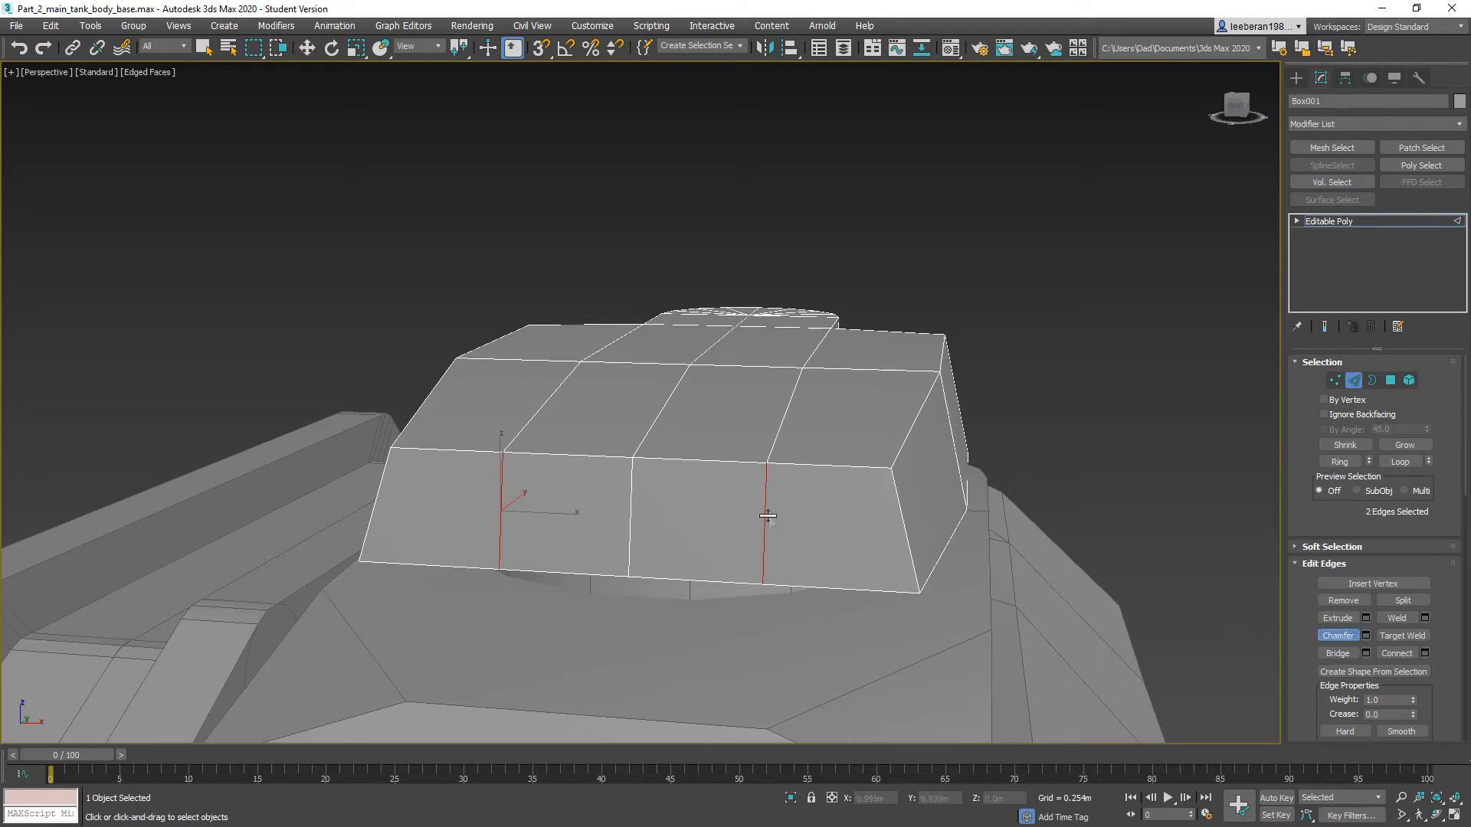
drag(768, 516, 766, 503)
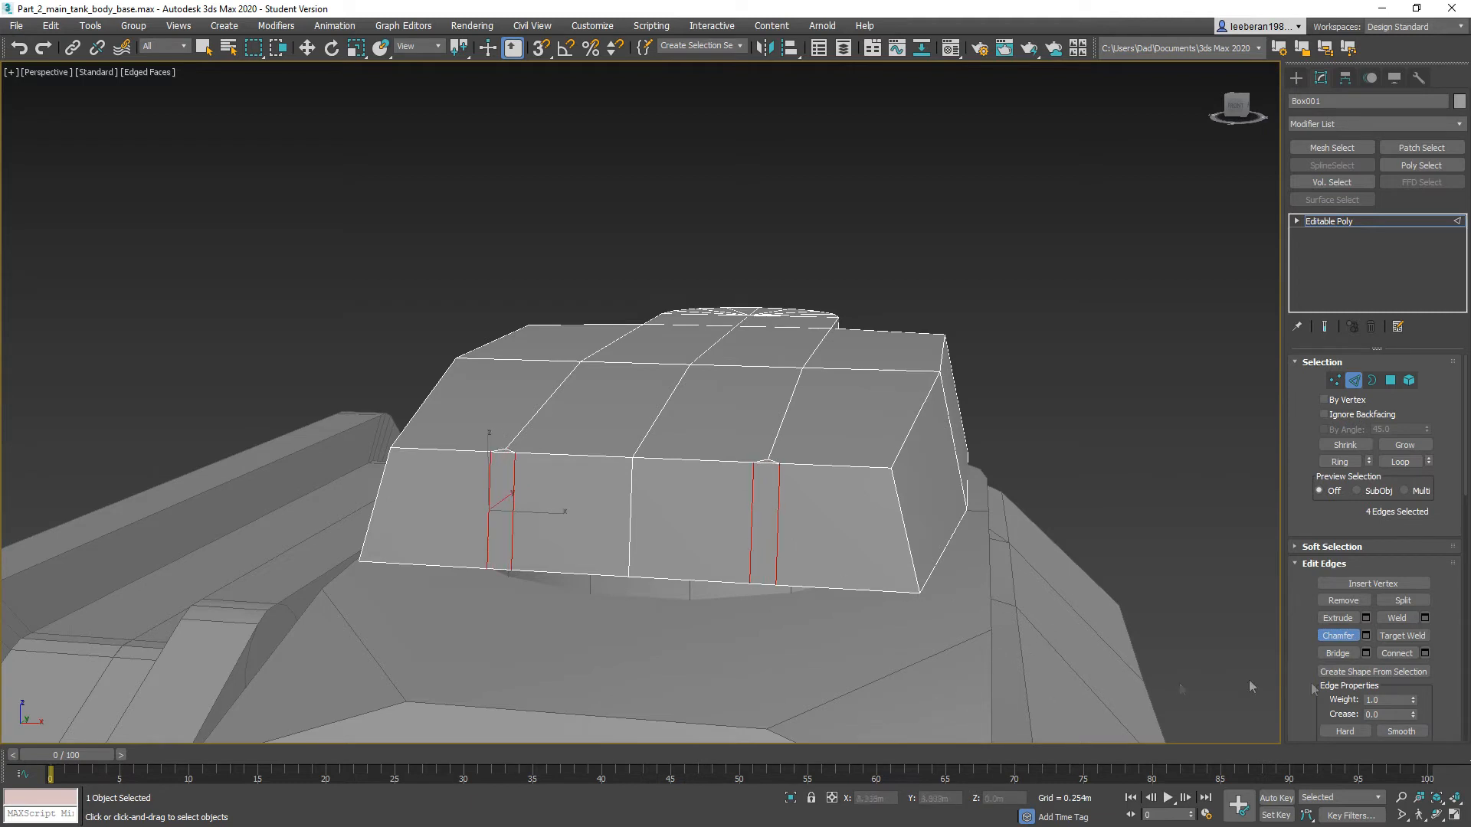
click(1403, 651)
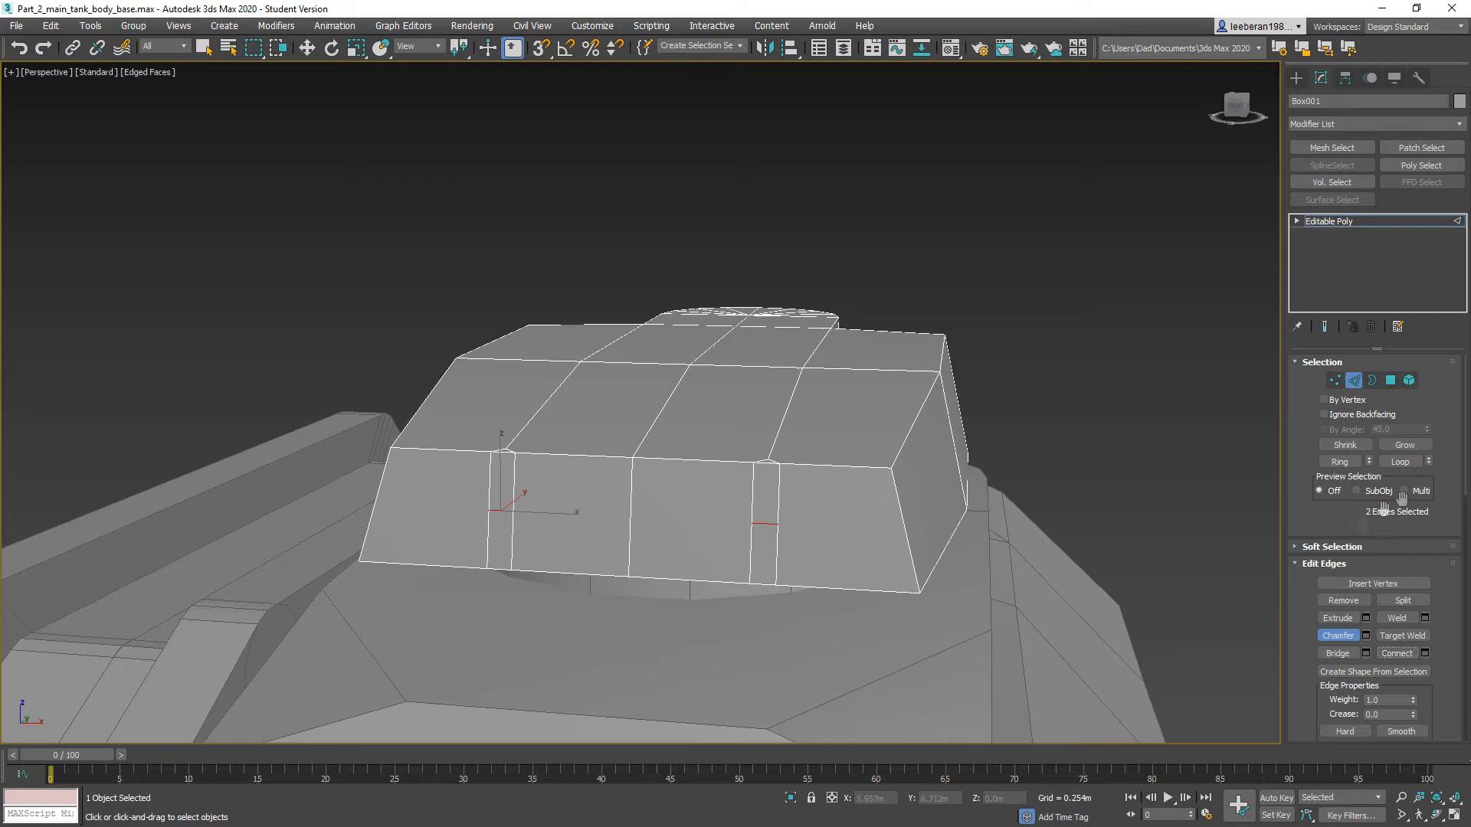
Step: Delete the lower polygon of both narrow vertical strips on the turret's end face
click(1391, 380)
key(w)
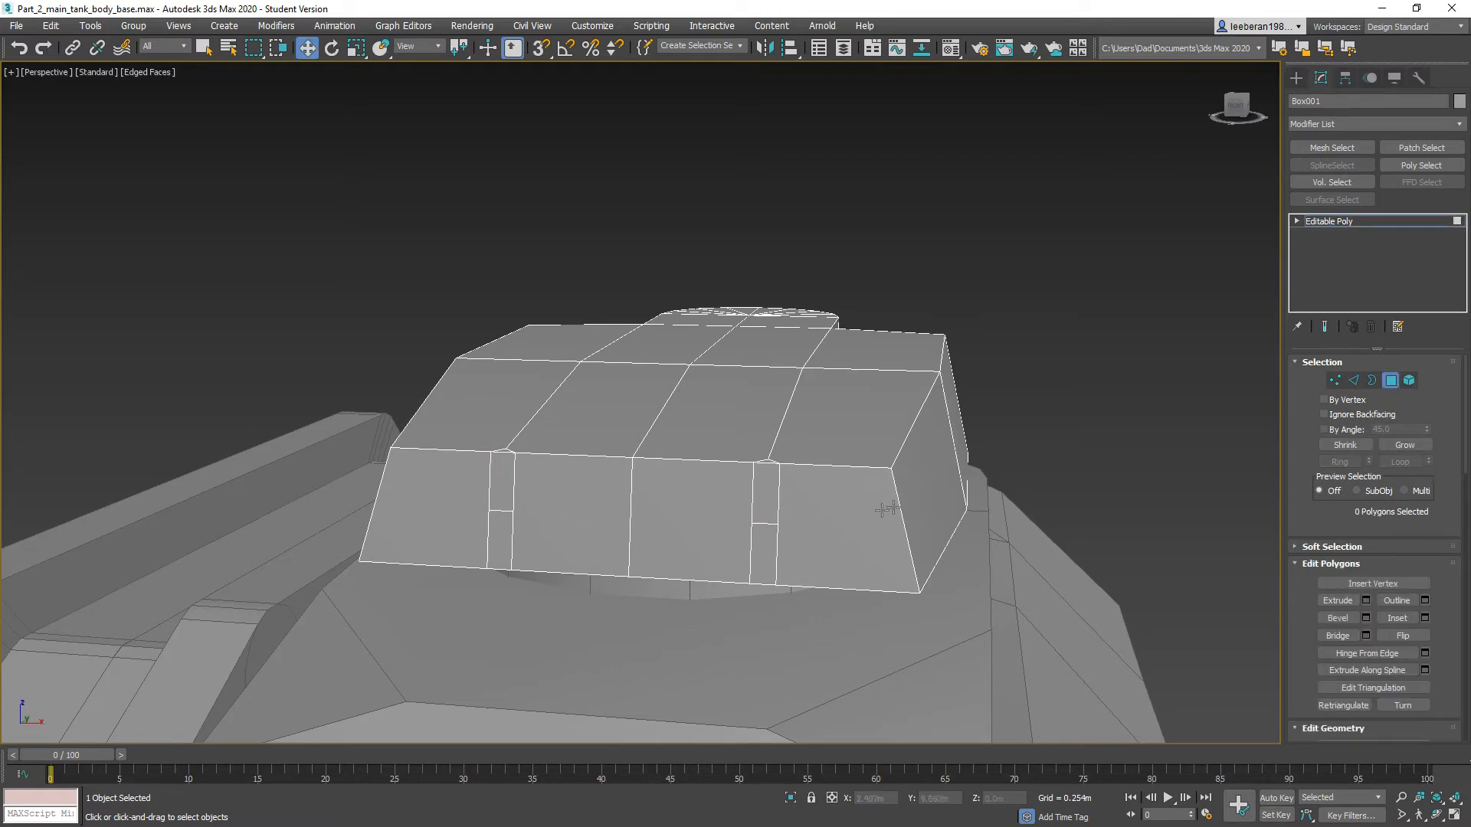
click(768, 494)
ctrl+click(509, 483)
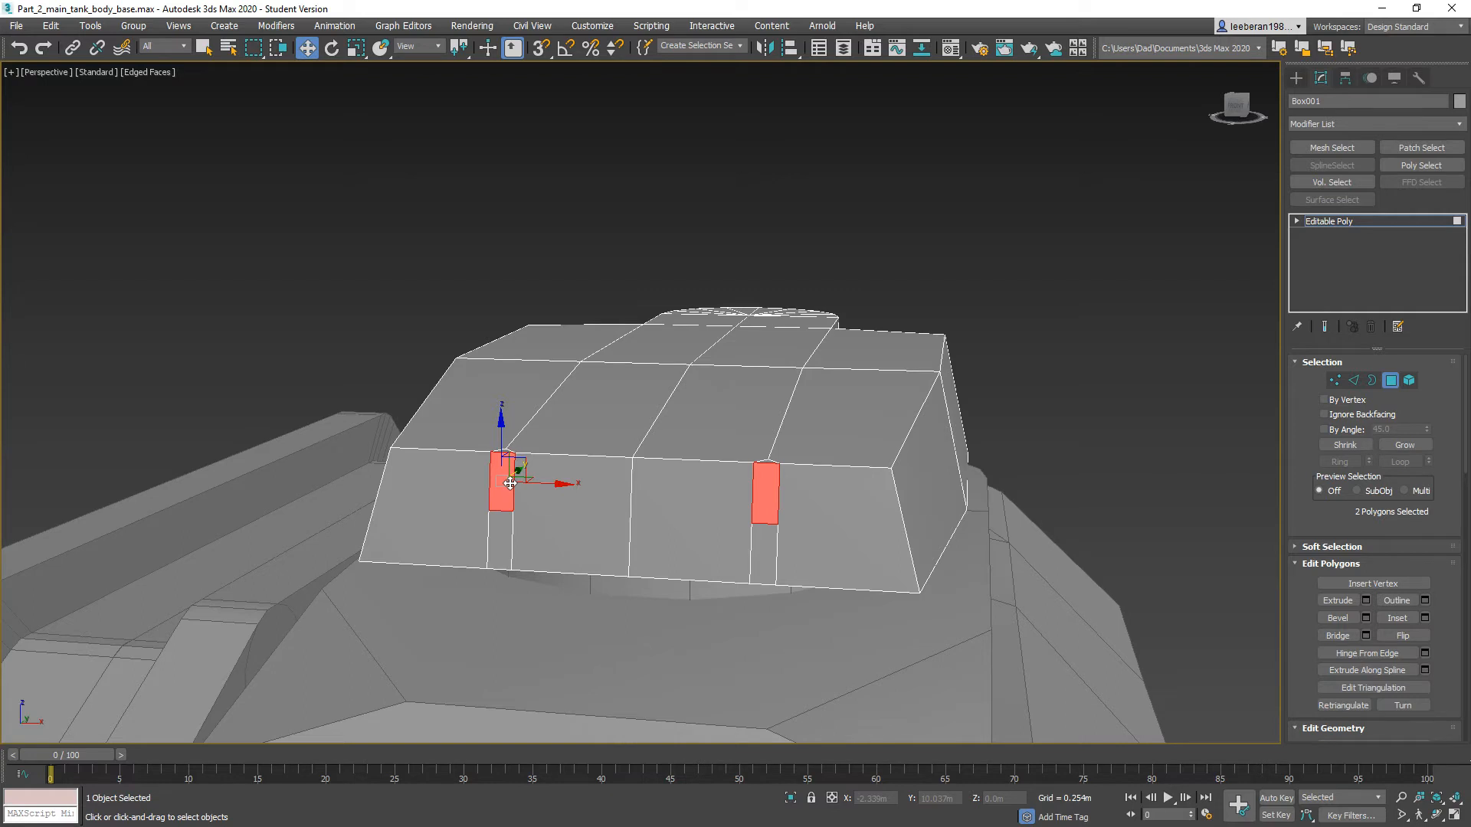
click(502, 540)
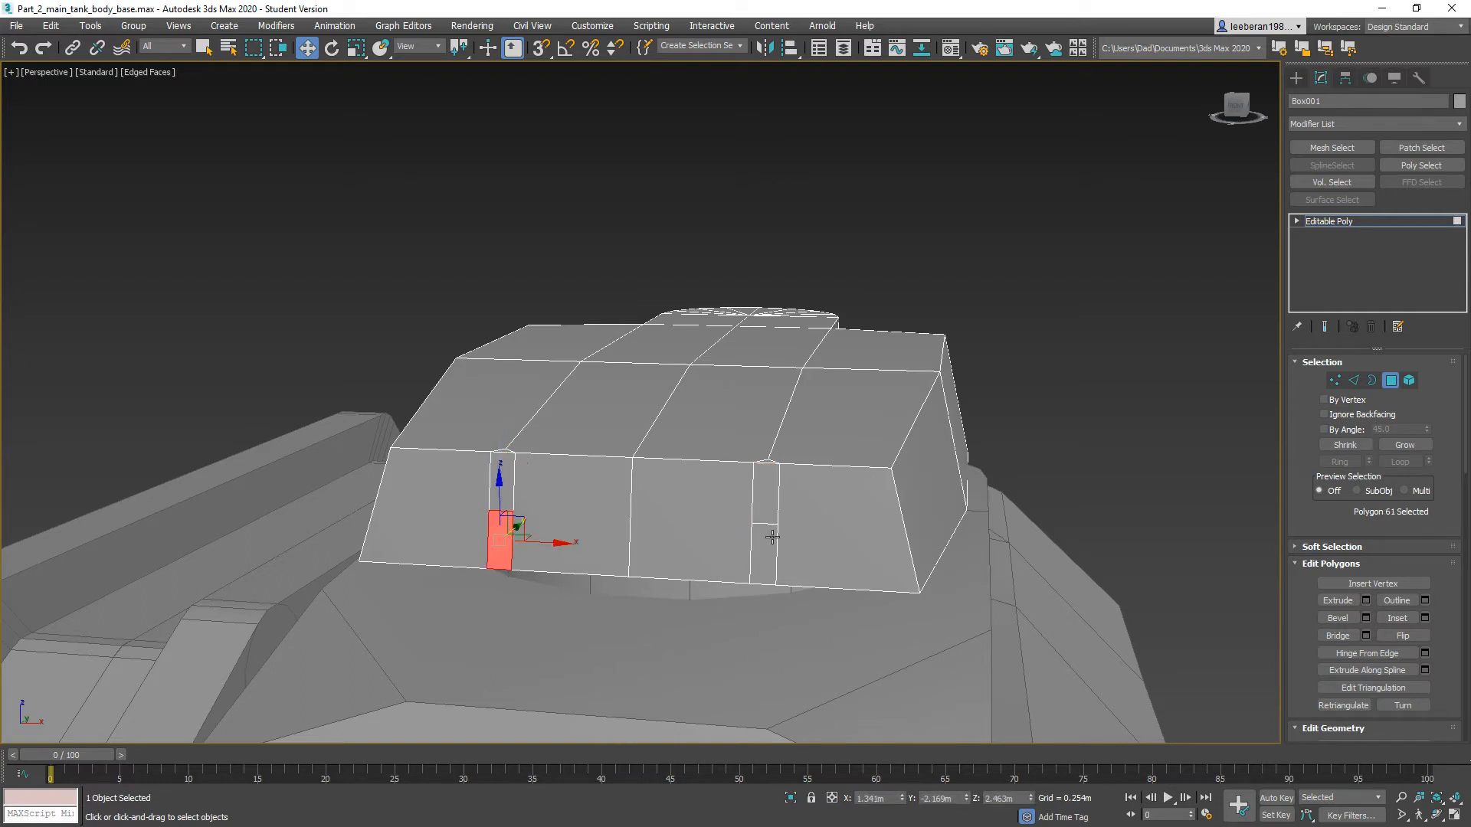
ctrl+click(773, 538)
key(Delete)
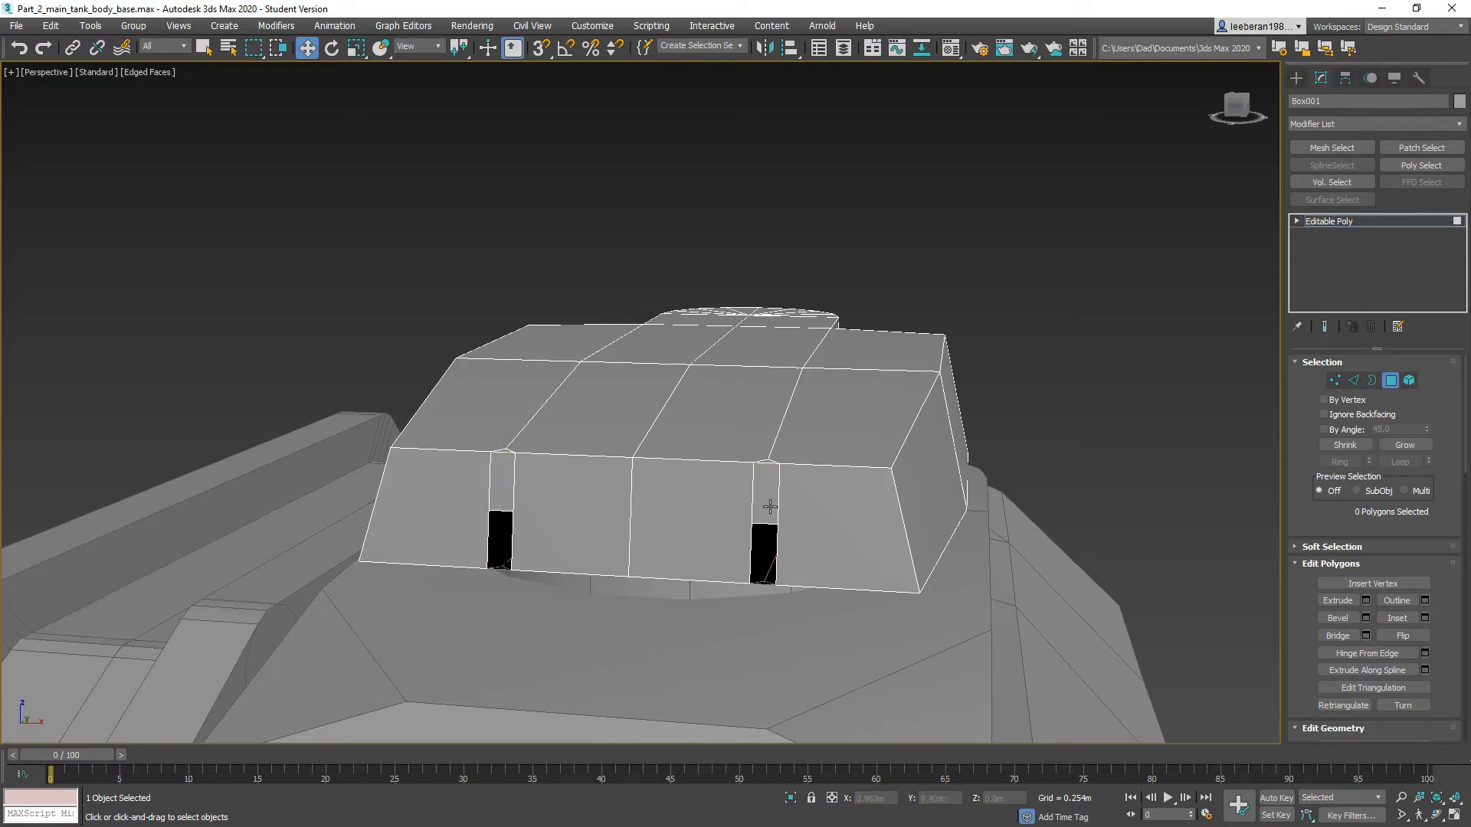
Step: Hinge the +X strip's upper polygon from its lower edge at 180° with 8 segments, forming a half-round lug
click(770, 507)
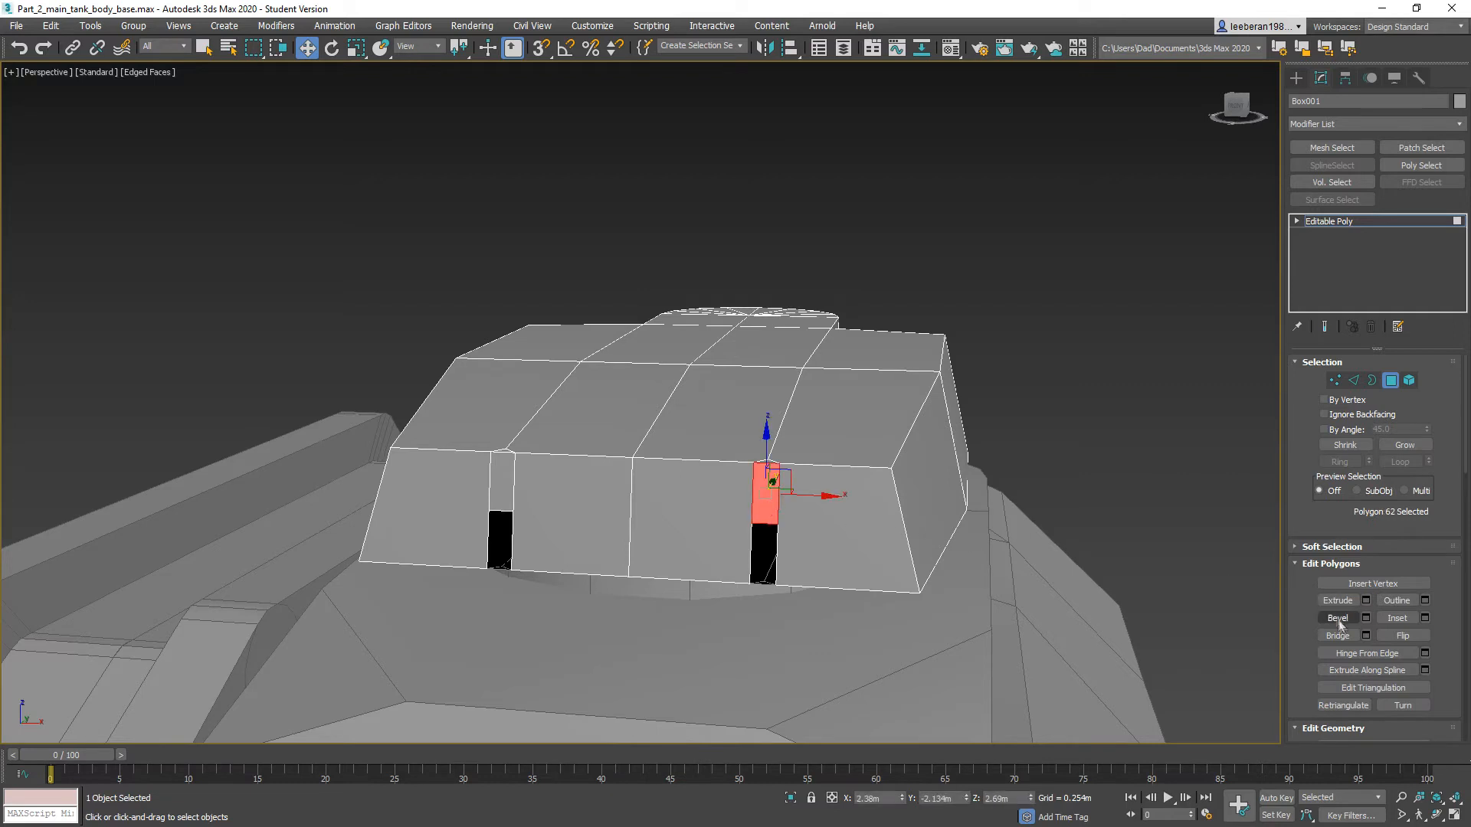
click(1424, 652)
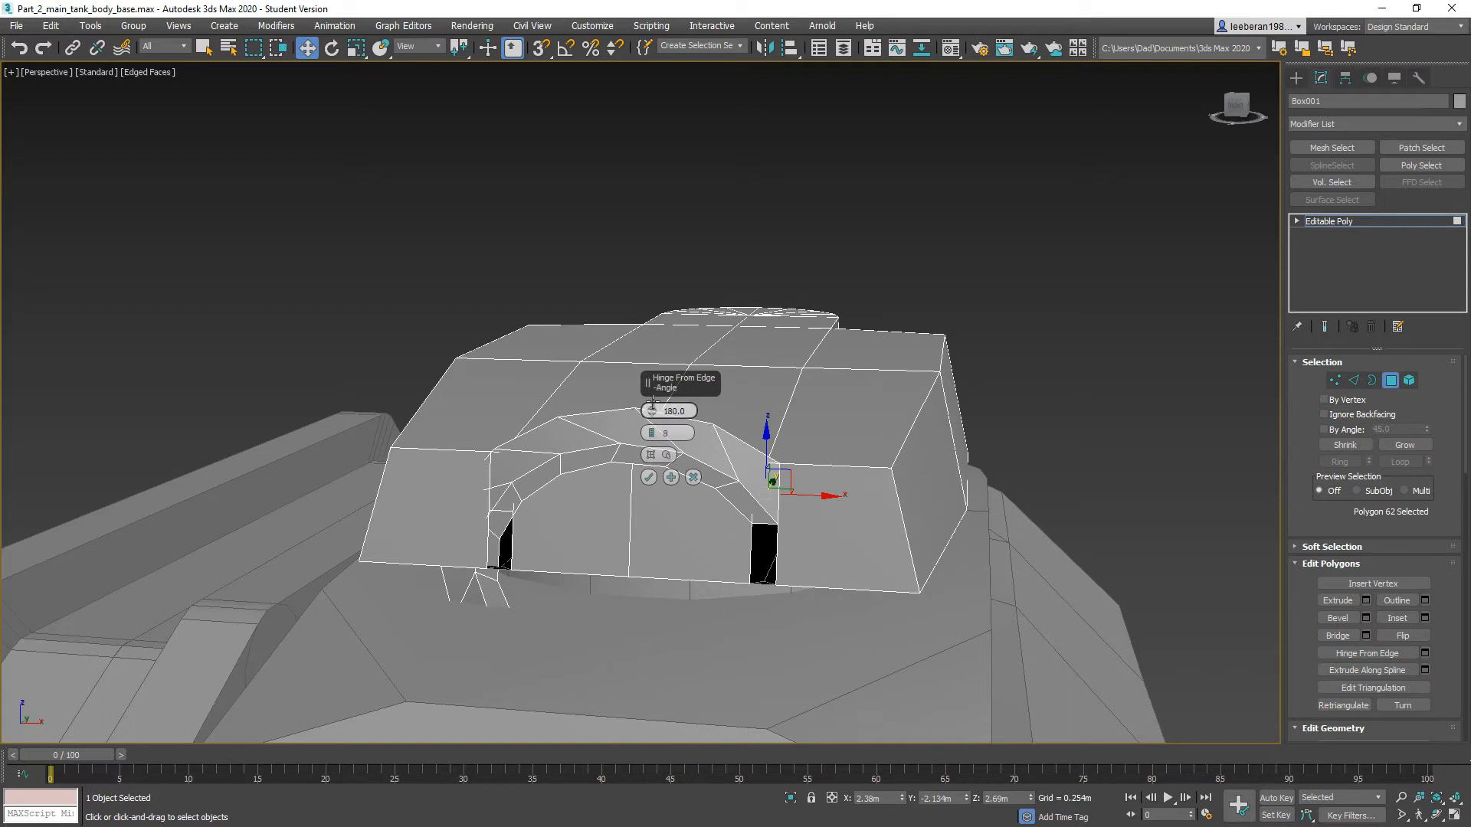
click(664, 457)
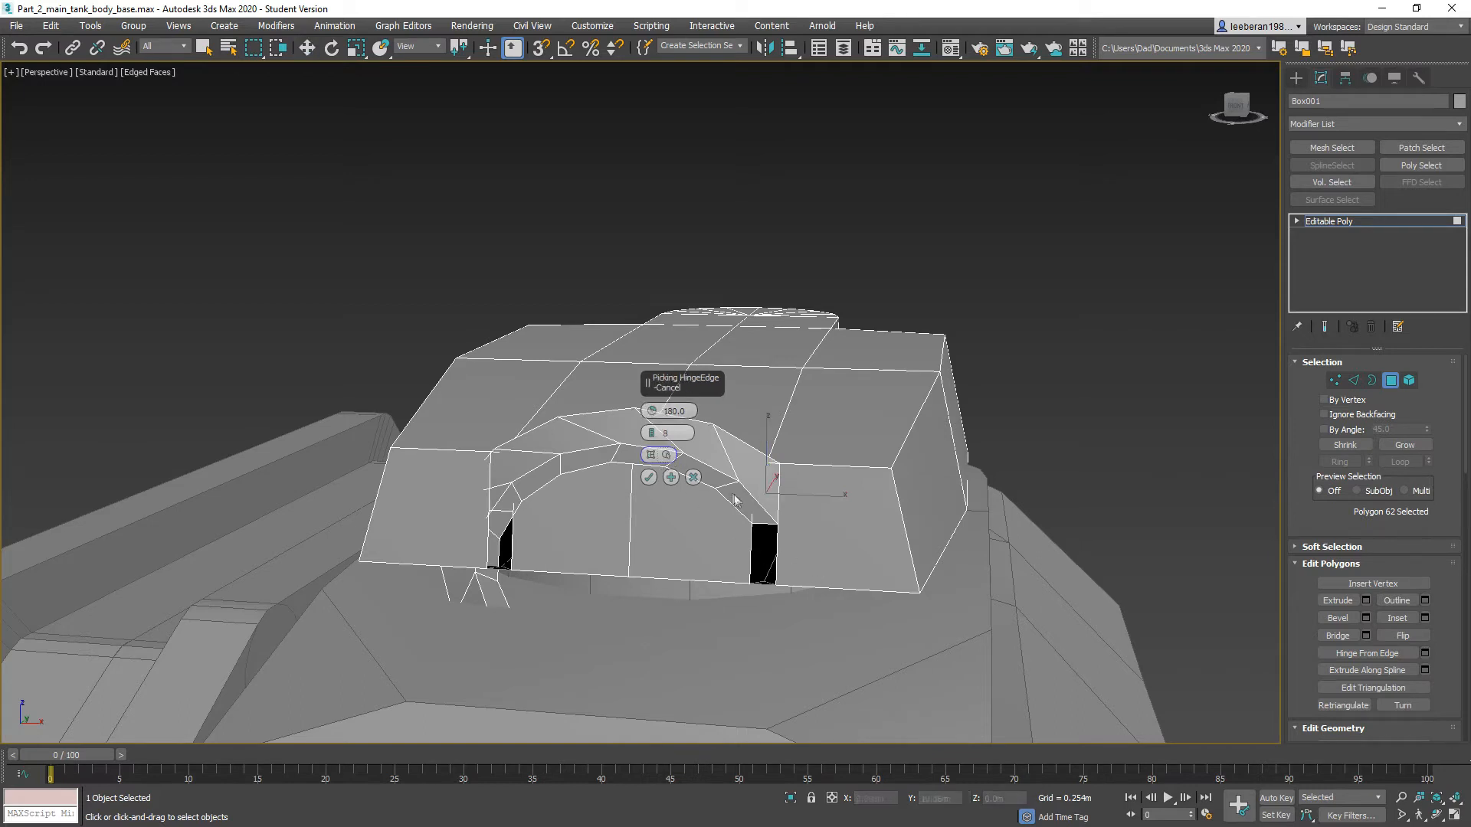
click(762, 522)
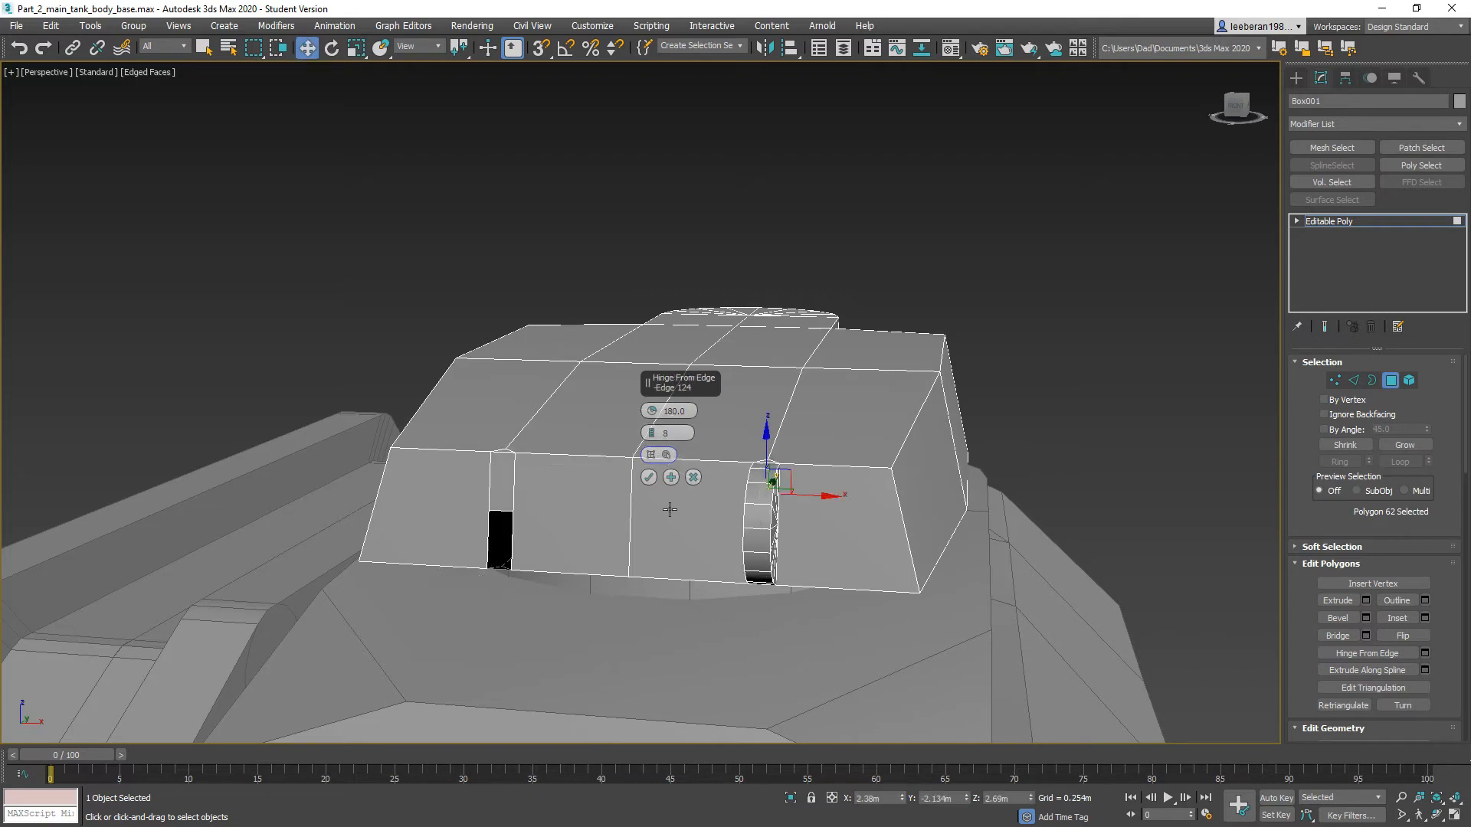
alt+middle_drag(674, 516, 596, 501)
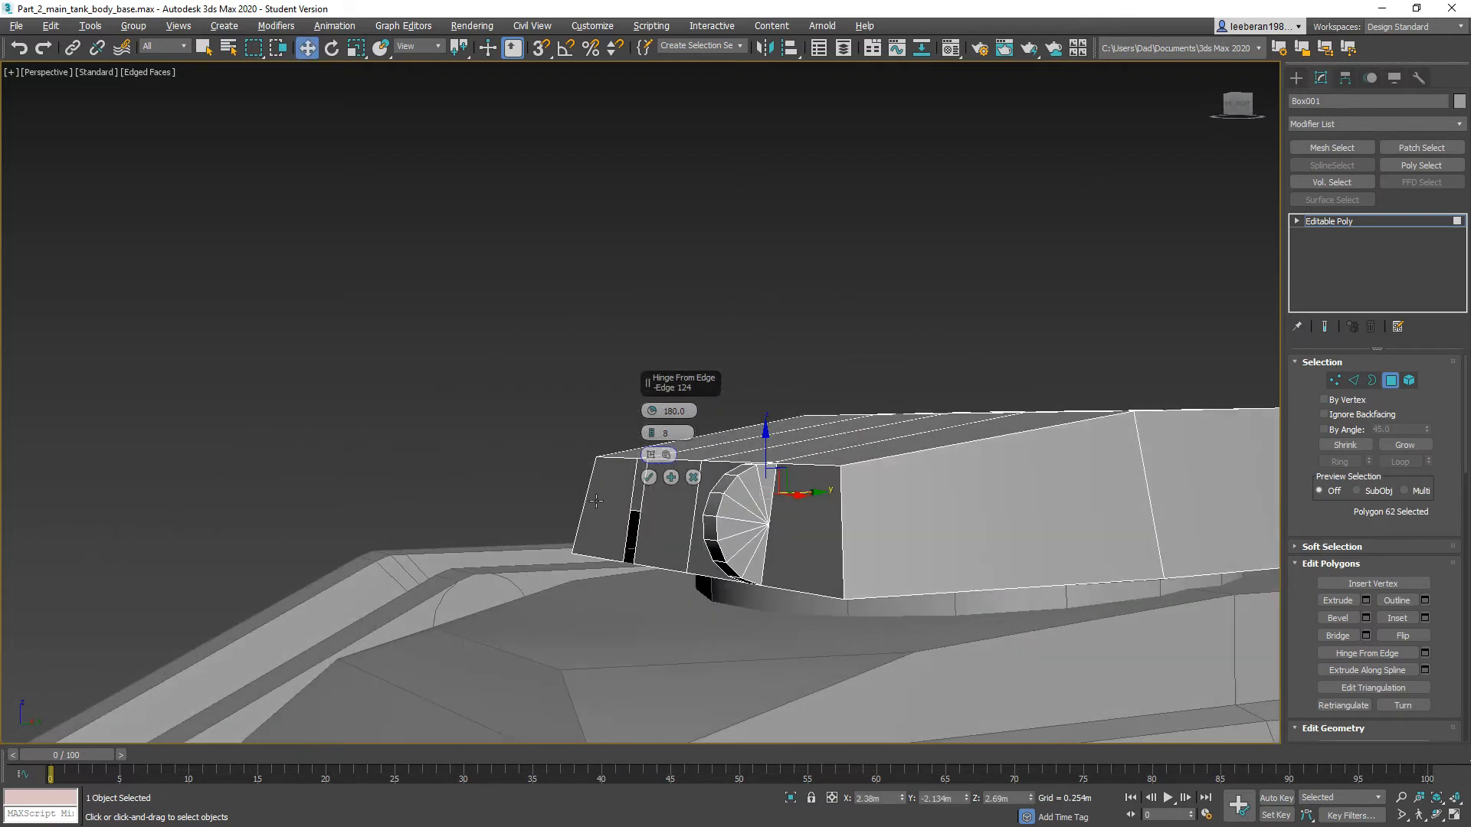
click(649, 478)
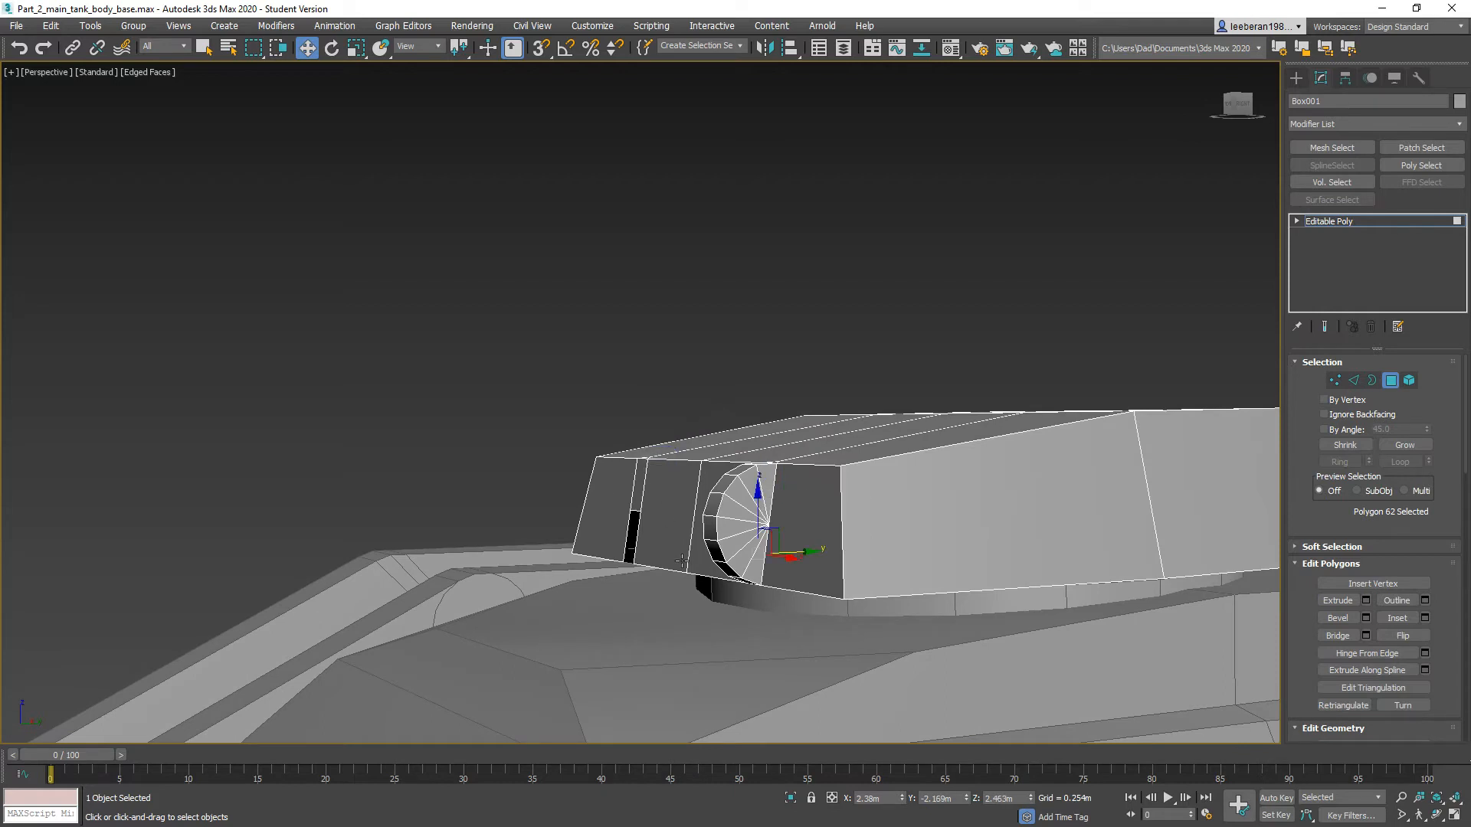
key(ctrl+d)
Step: Hinge the -X strip's upper polygon from its lower edge at 180° with 8 segments to form the matching half-round lug
click(641, 469)
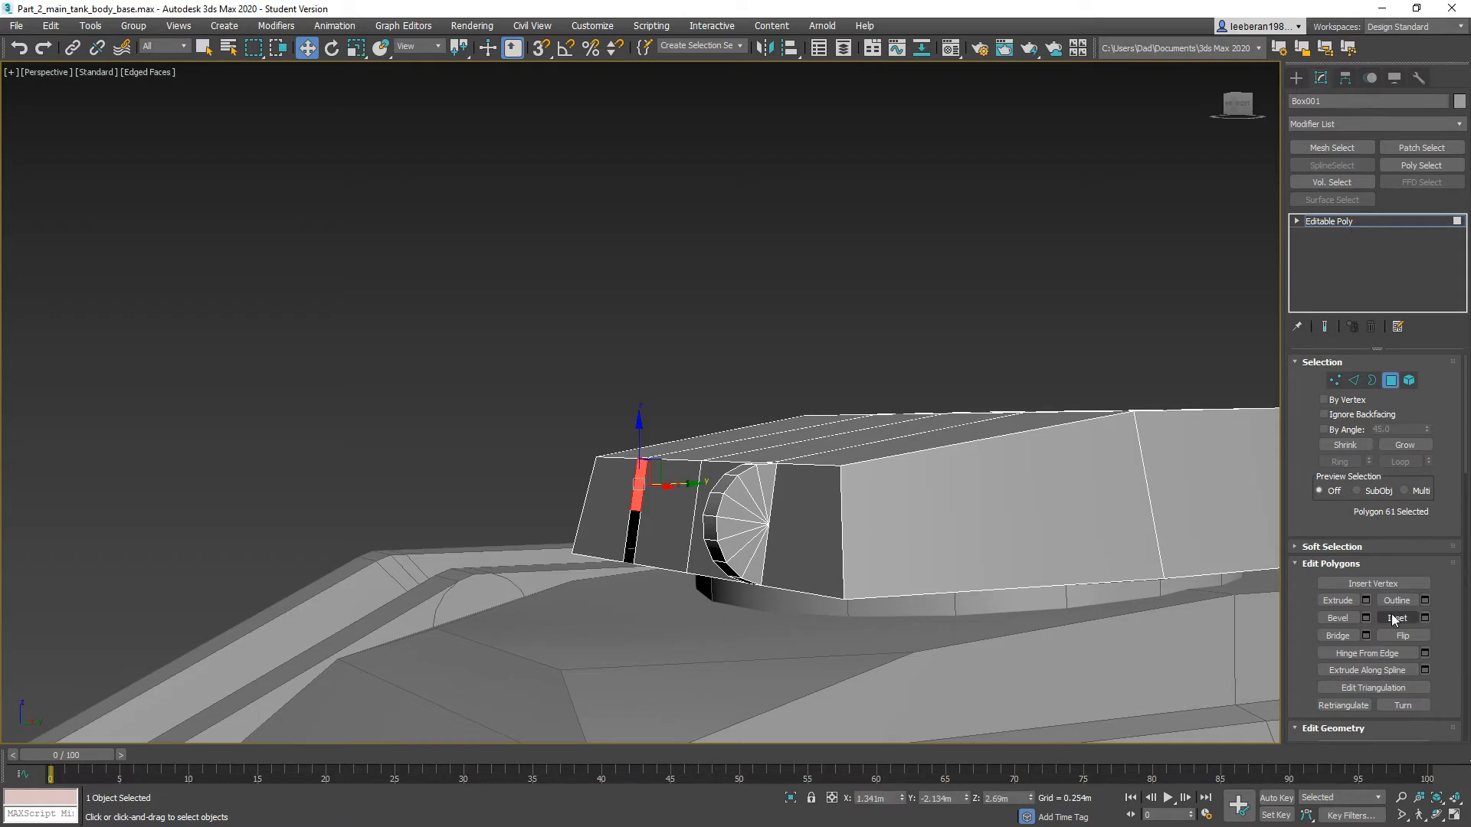
click(1425, 653)
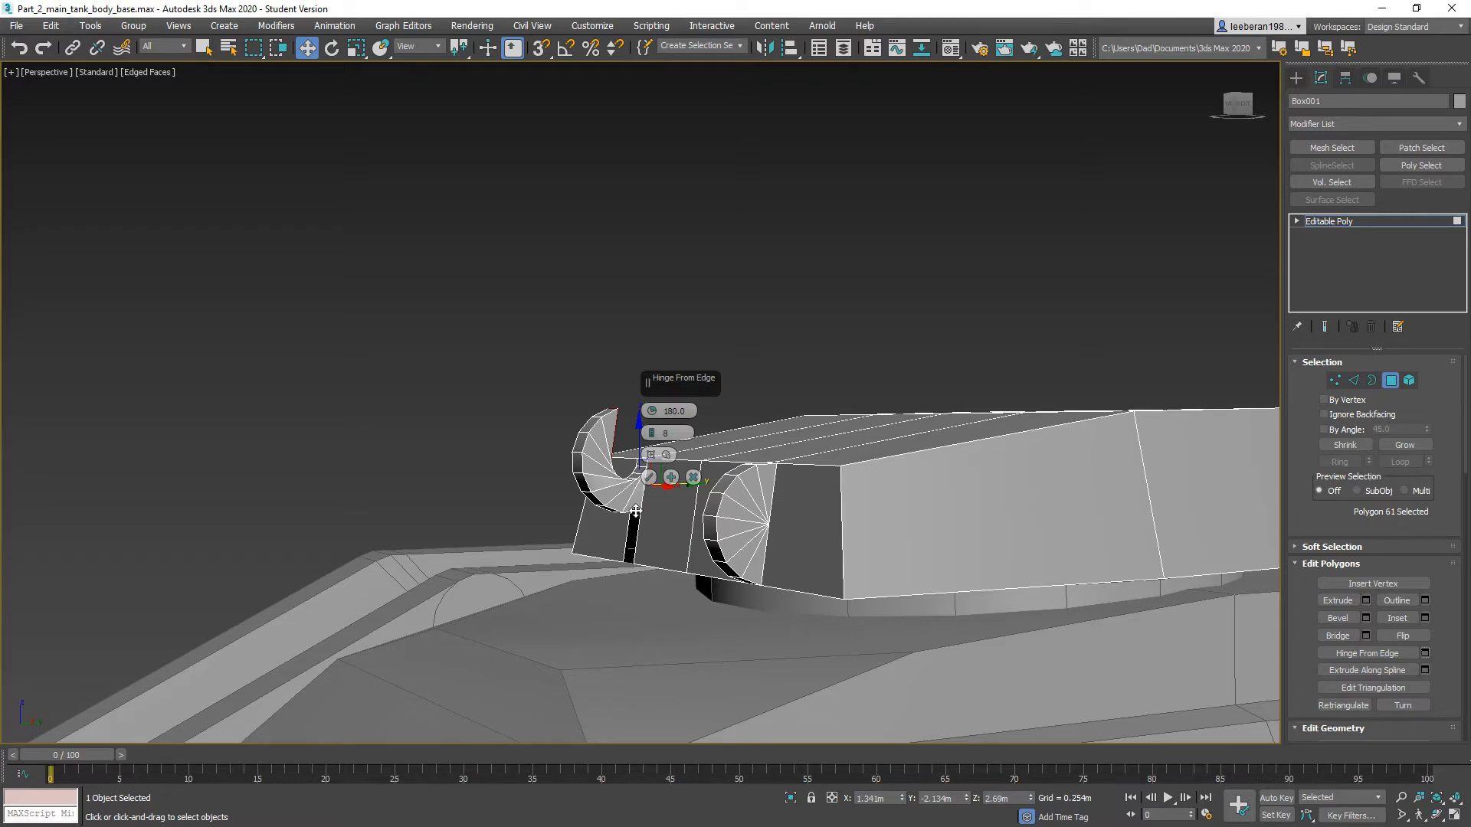
alt+middle_drag(636, 511, 650, 512)
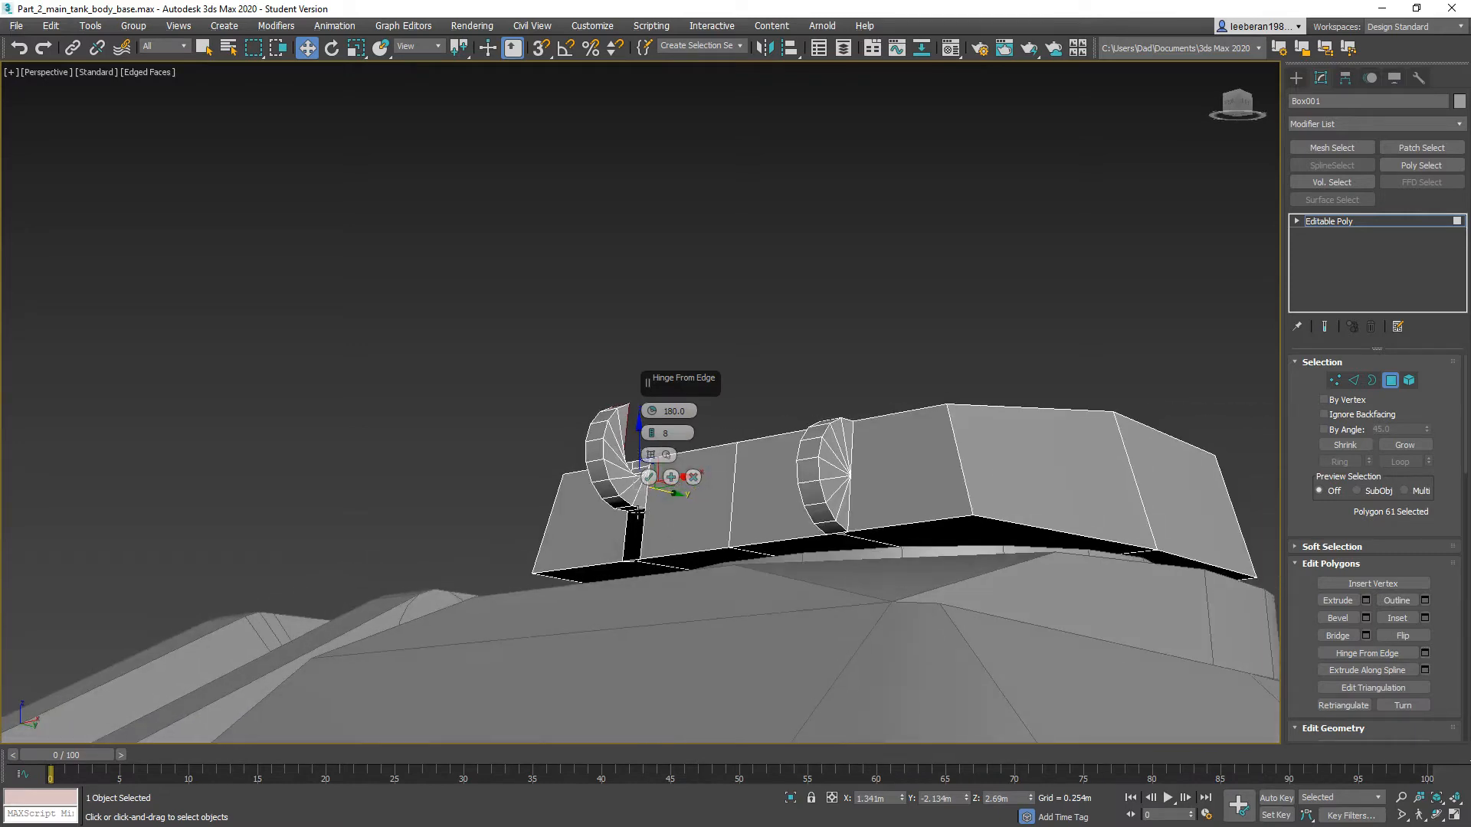
click(637, 510)
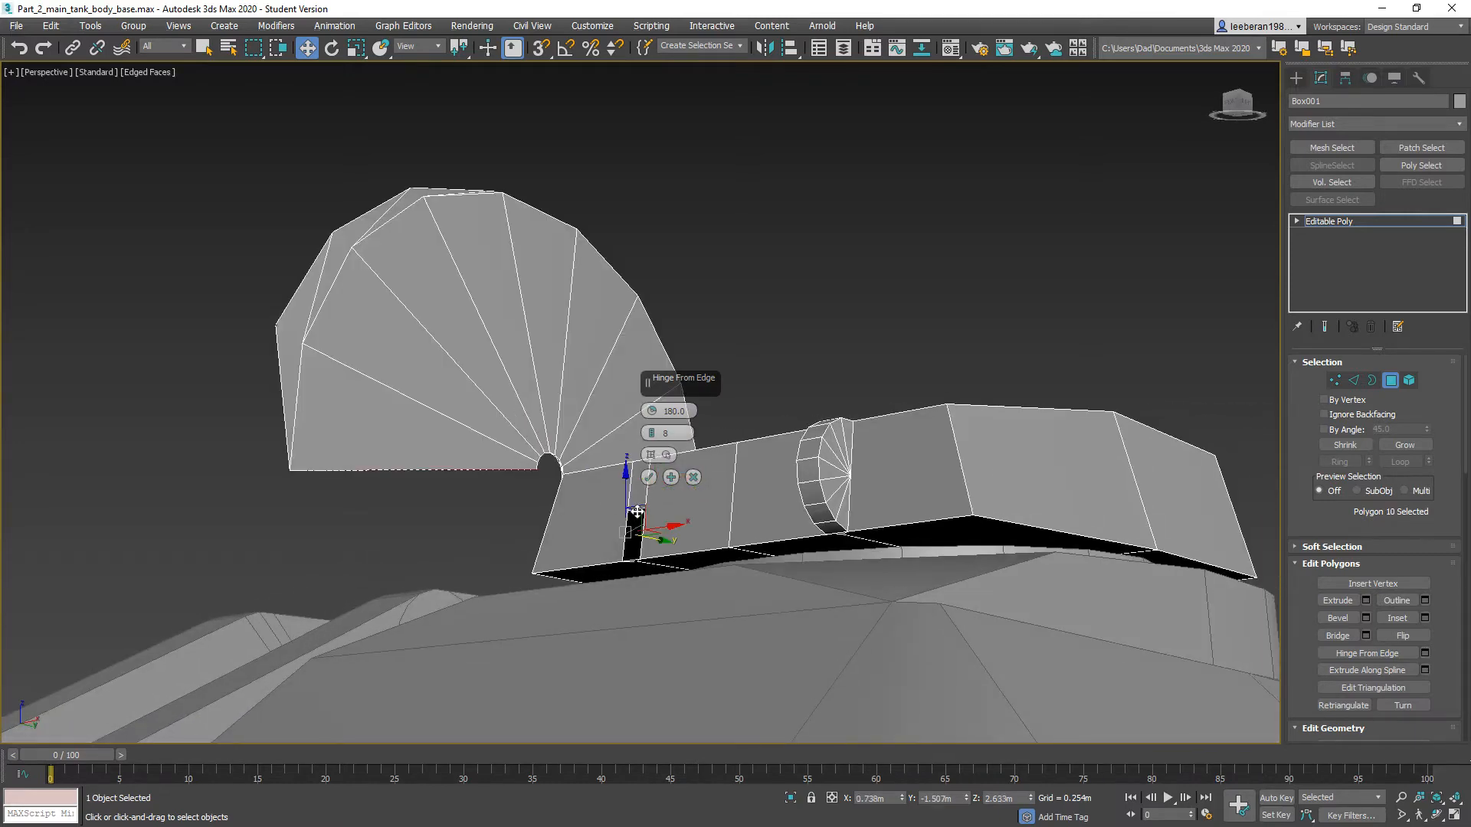
click(650, 454)
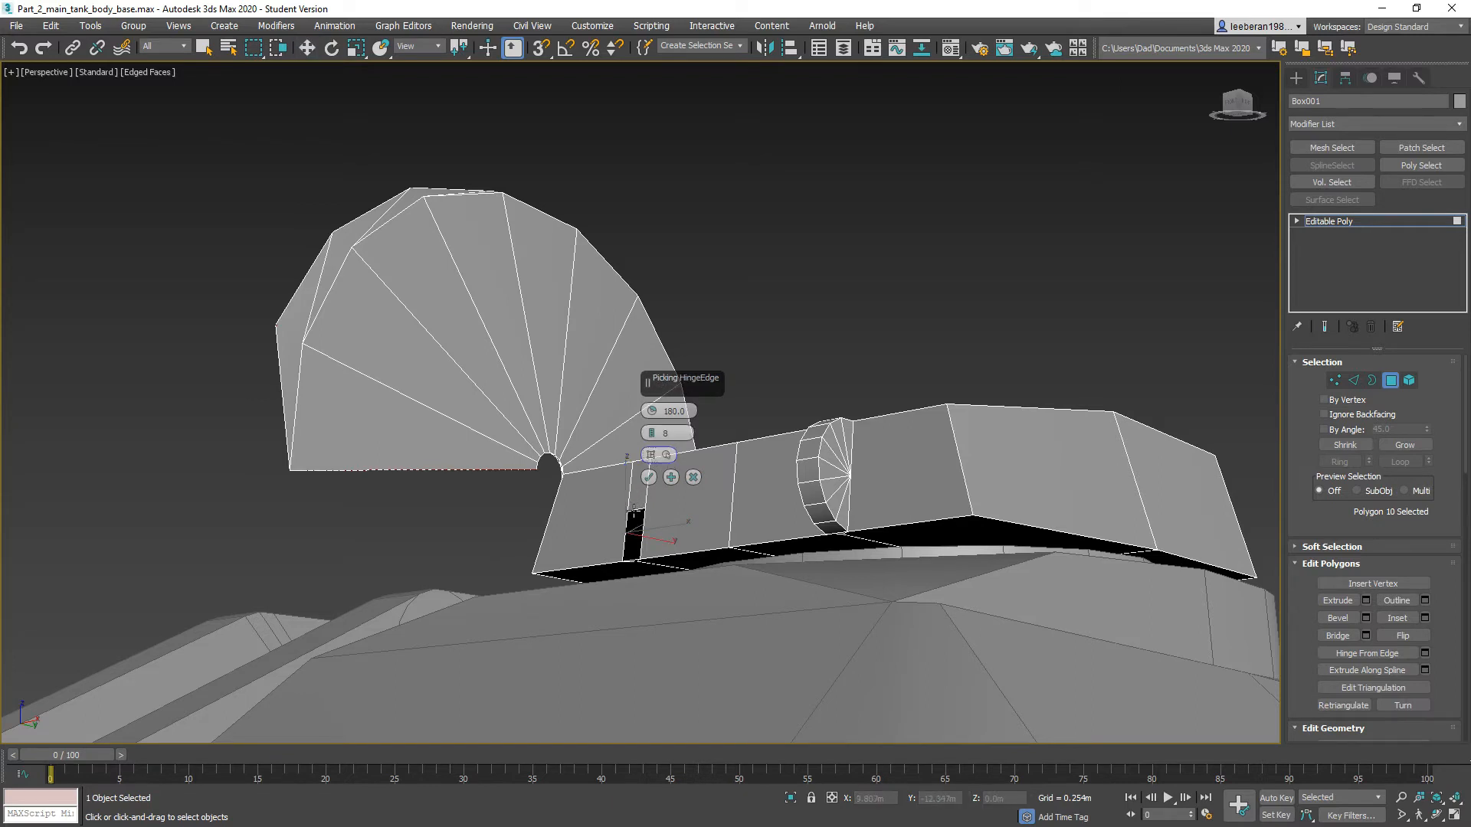
click(635, 509)
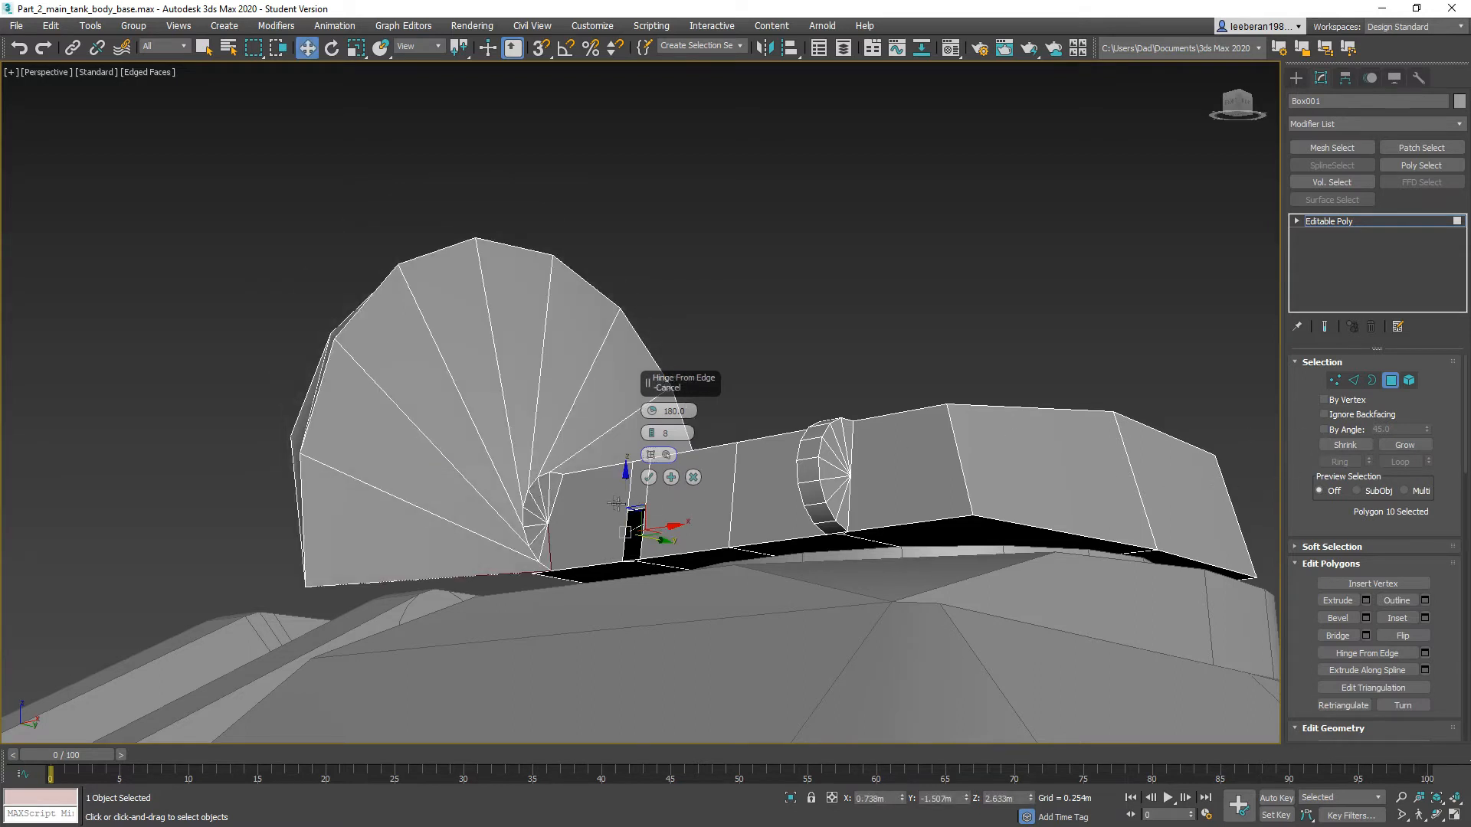
click(638, 474)
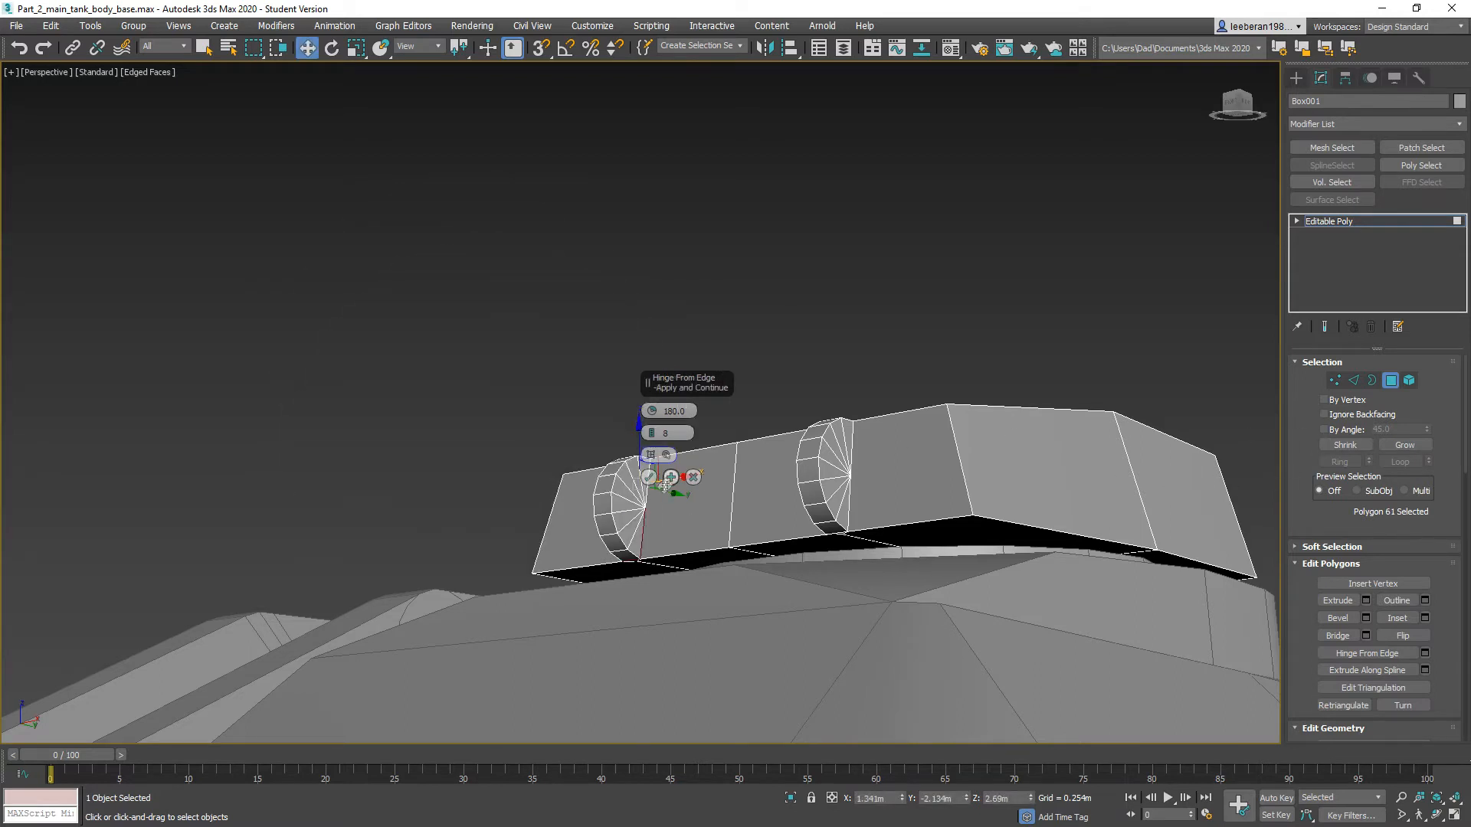
click(648, 477)
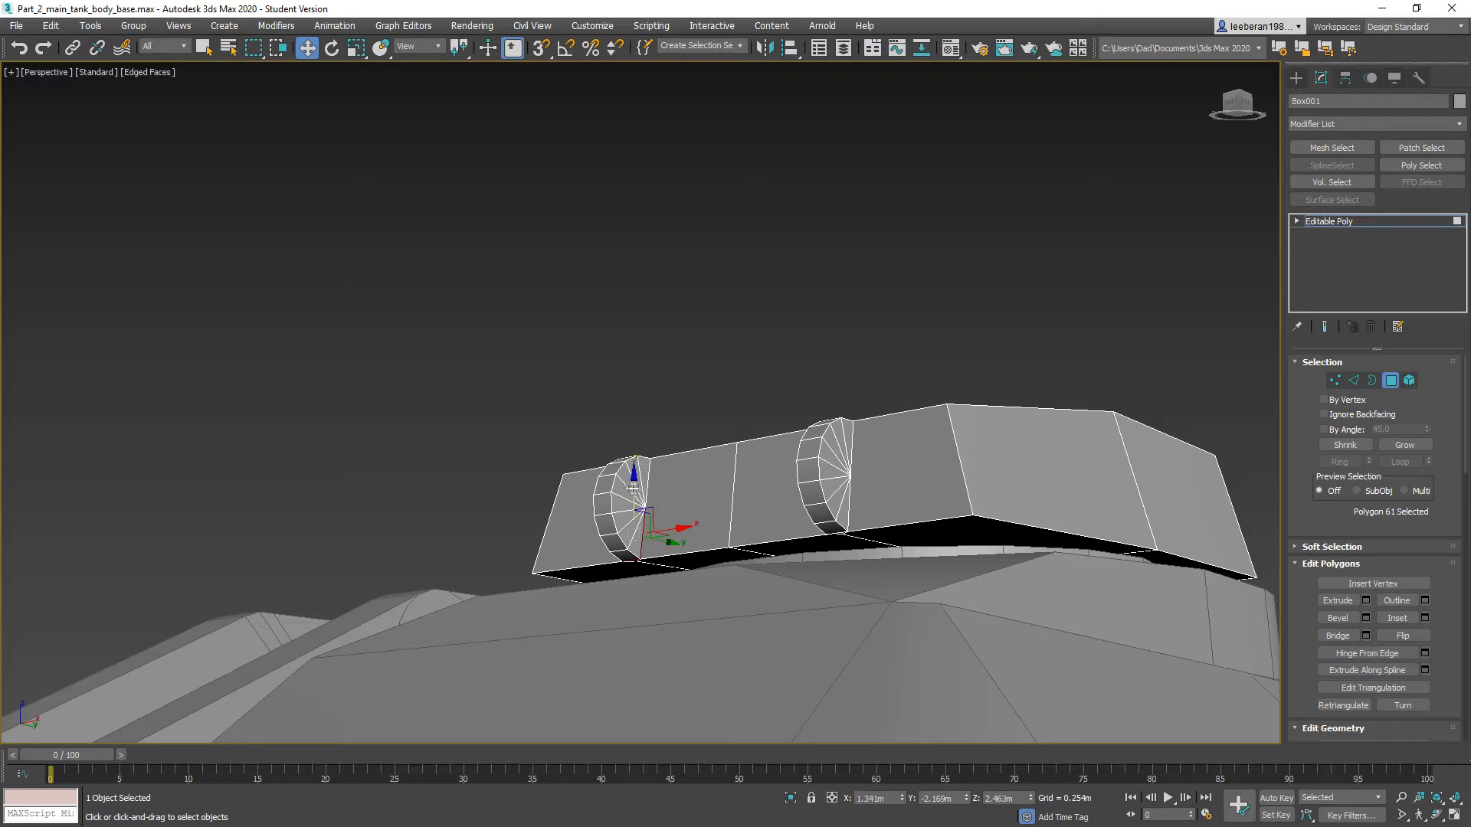
key(ctrl+d)
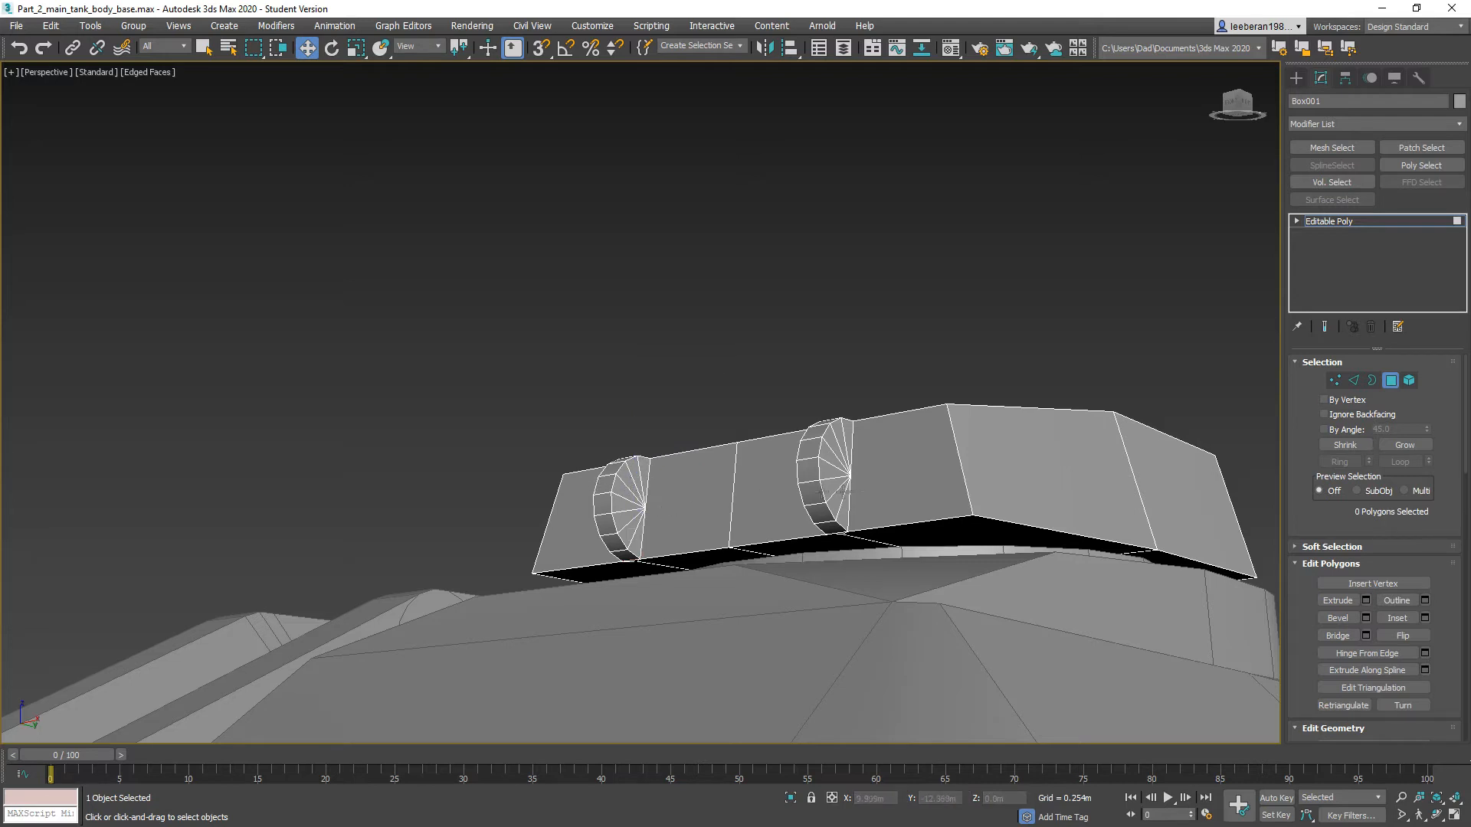
Step: Weld the overlapping vertices at the bottom corners of both half-round lugs with a 0.003 m threshold
click(1334, 381)
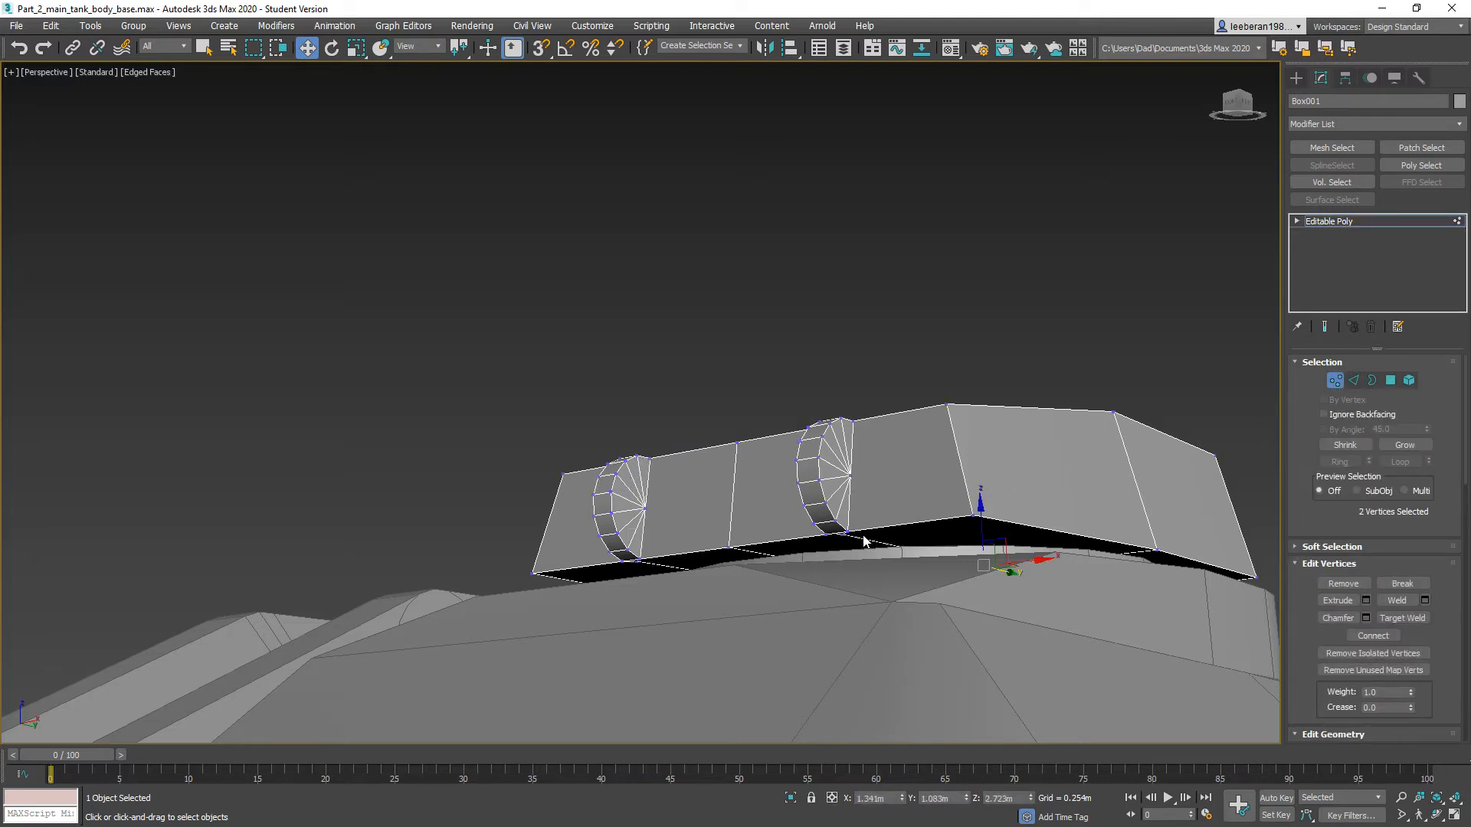
scroll(870, 533, up, 3)
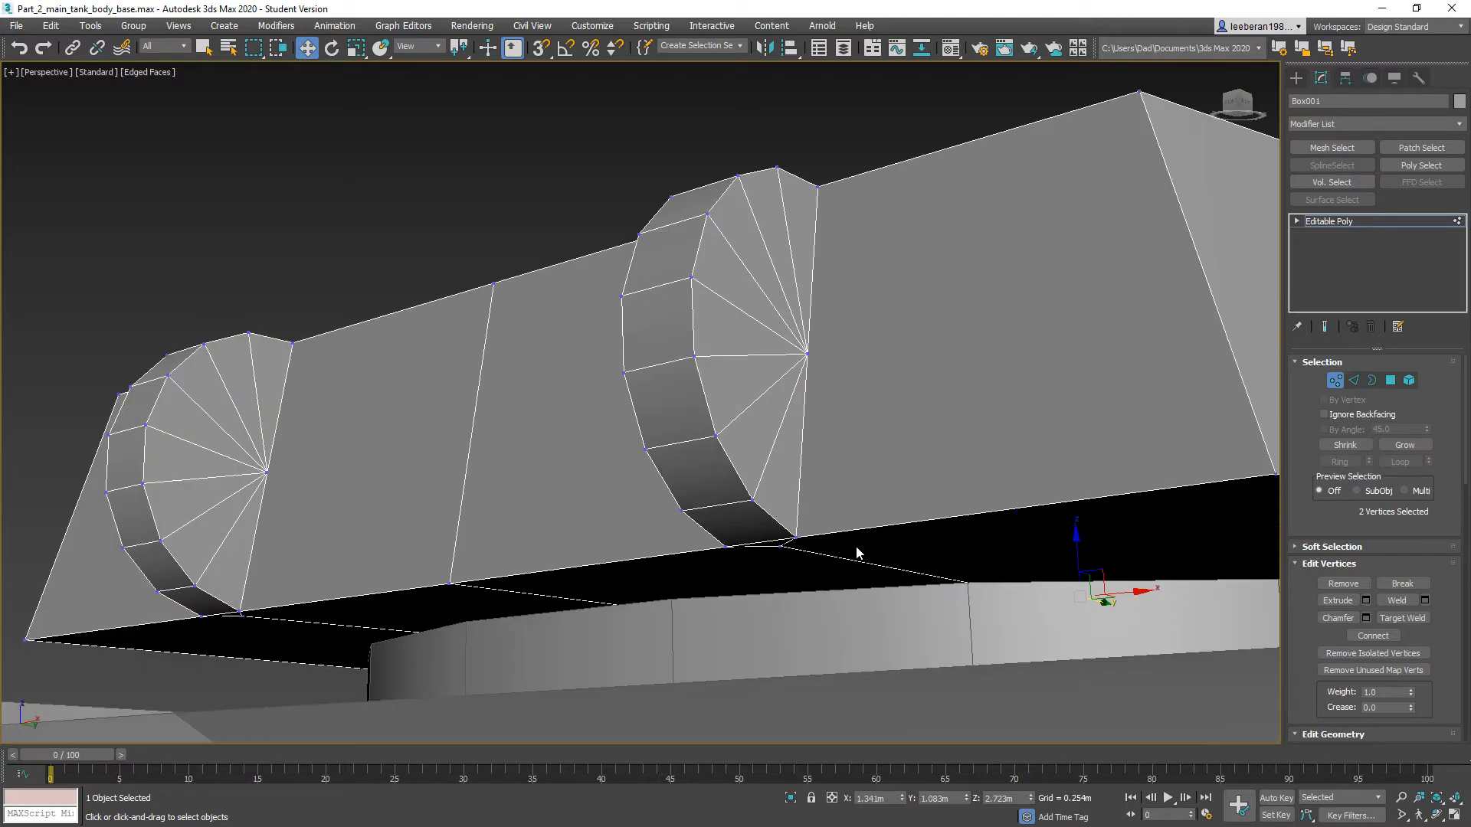
scroll(861, 536, up, 4)
scroll(863, 536, down, 6)
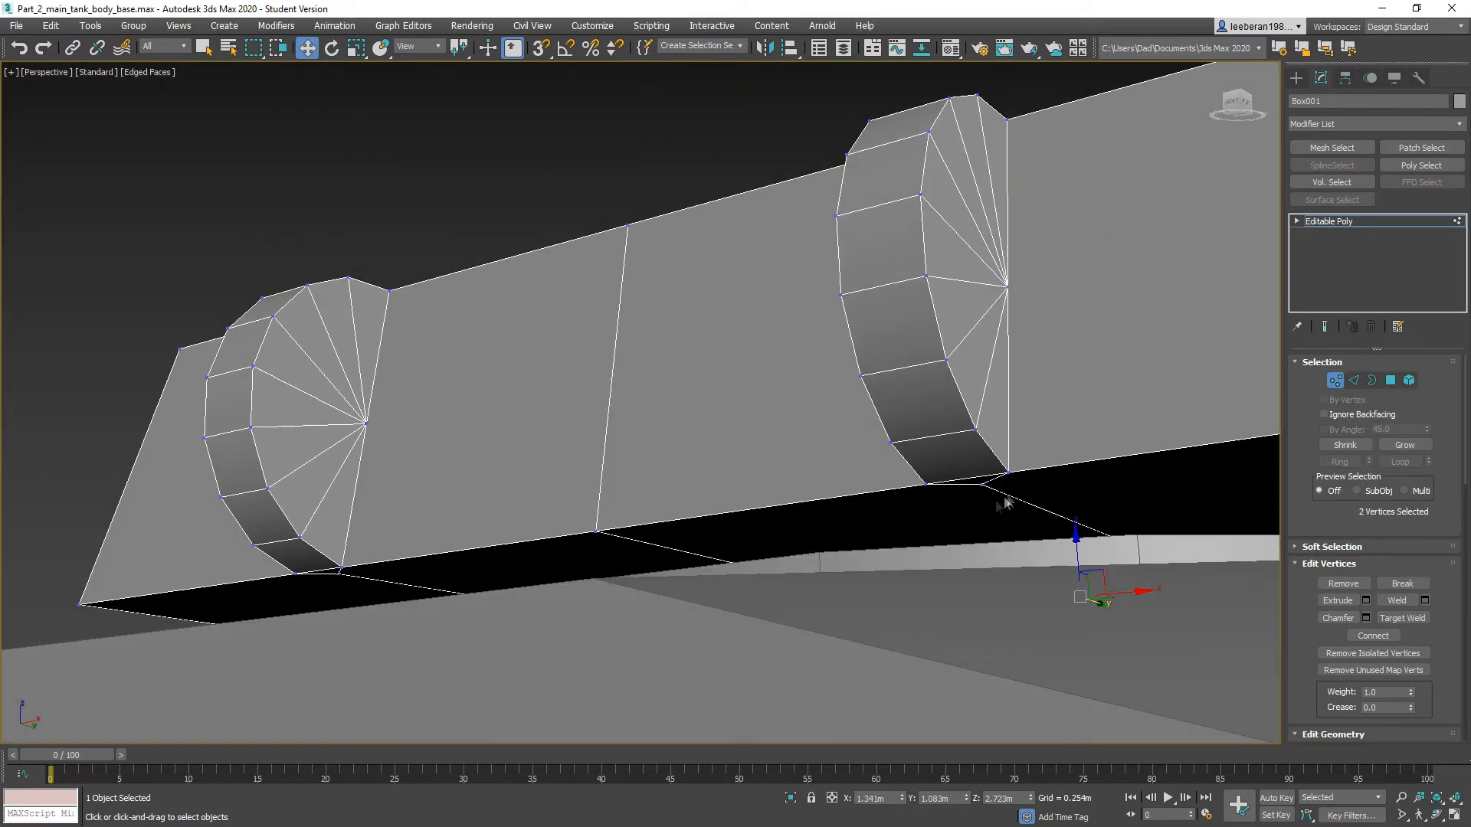
ctrl+click(1006, 473)
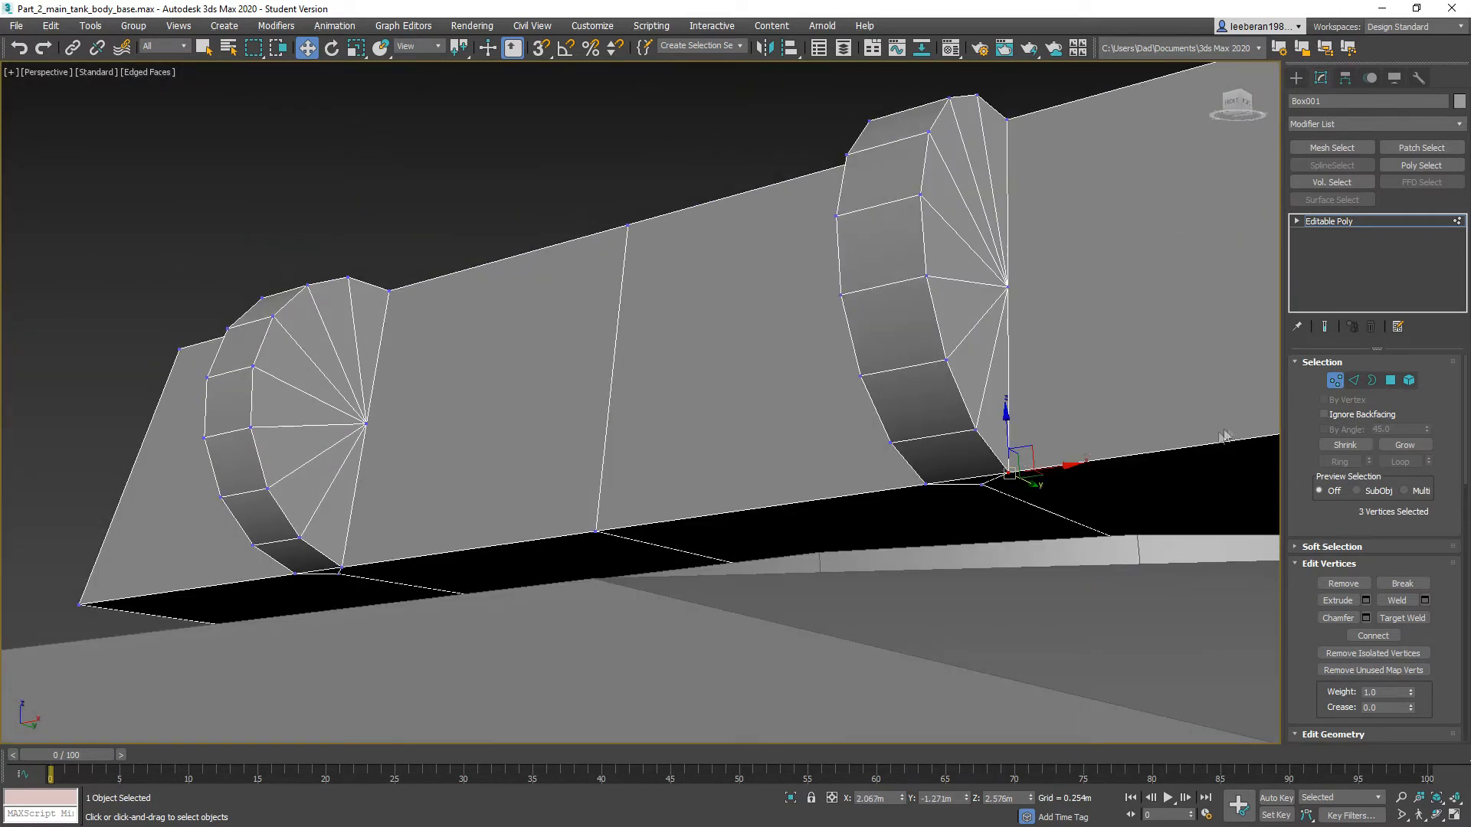
ctrl+click(924, 485)
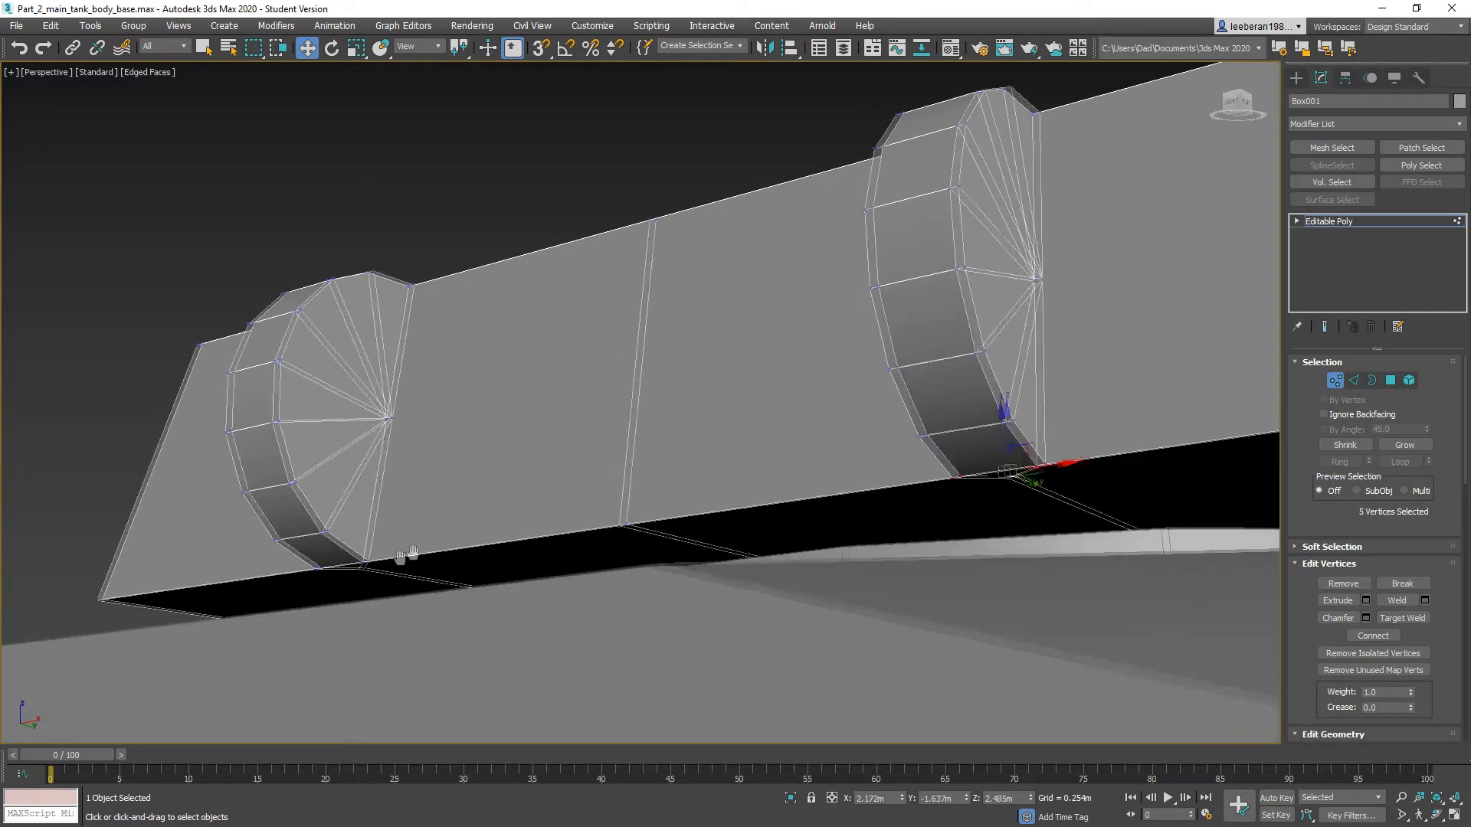
scroll(754, 518, up, 5)
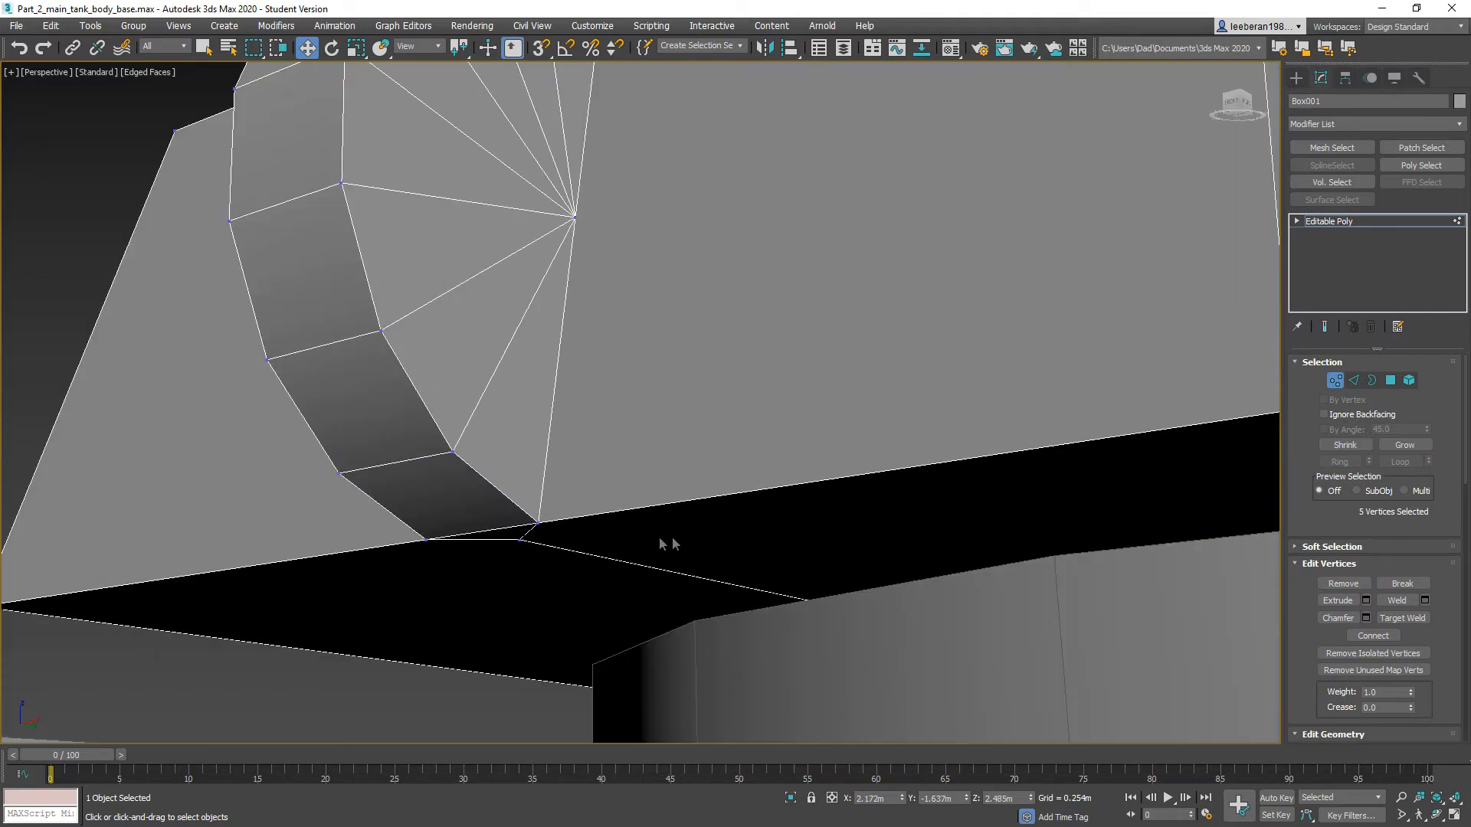
ctrl+click(536, 524)
ctrl+click(424, 540)
click(1424, 602)
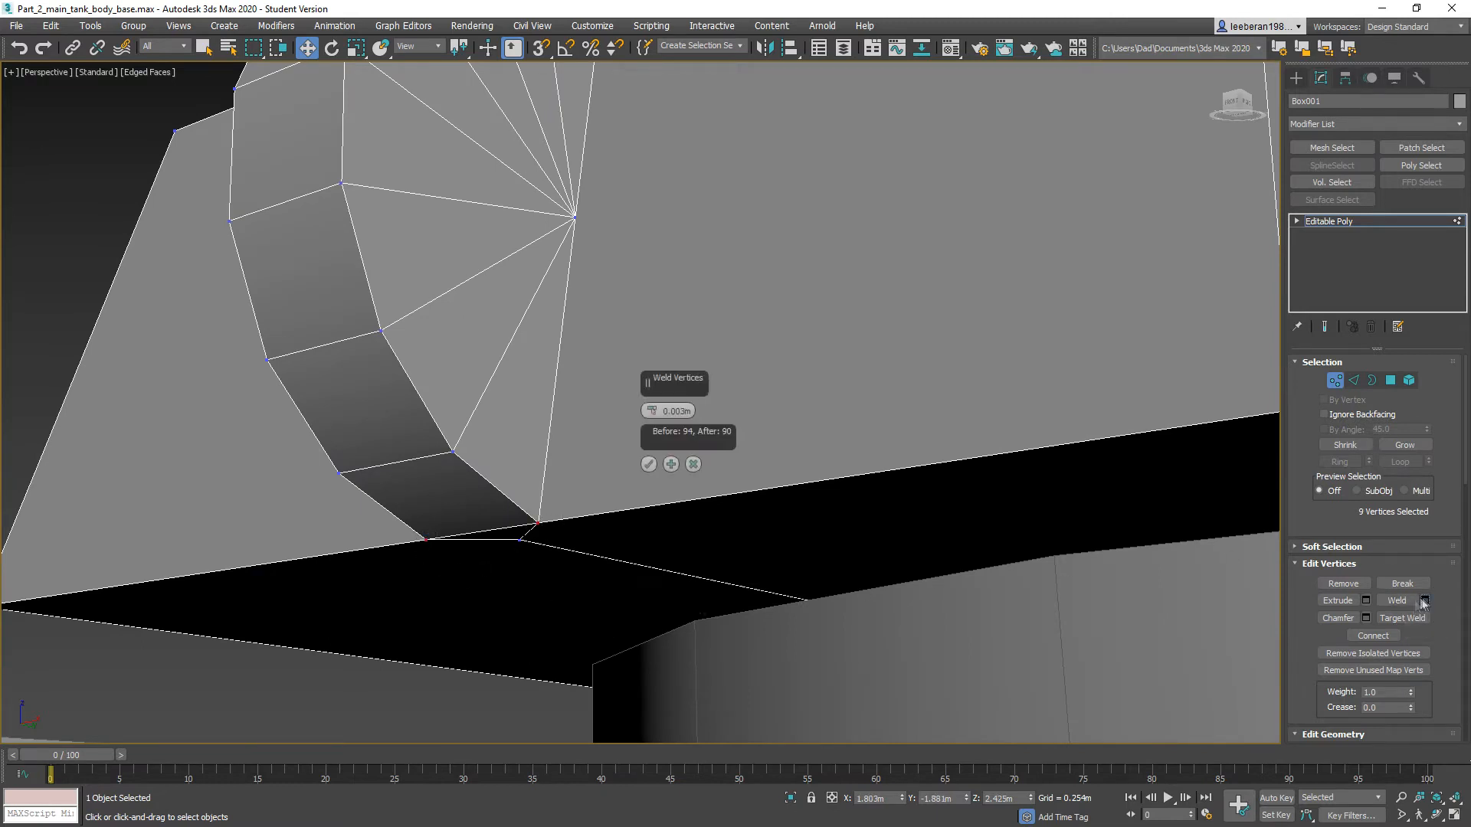
click(651, 466)
Step: Inset the six central polygons between the lugs, spanning the sloped top, end face and underside, as a group by 0.073 m
scroll(716, 467, down, 4)
alt+middle_drag(907, 404, 884, 444)
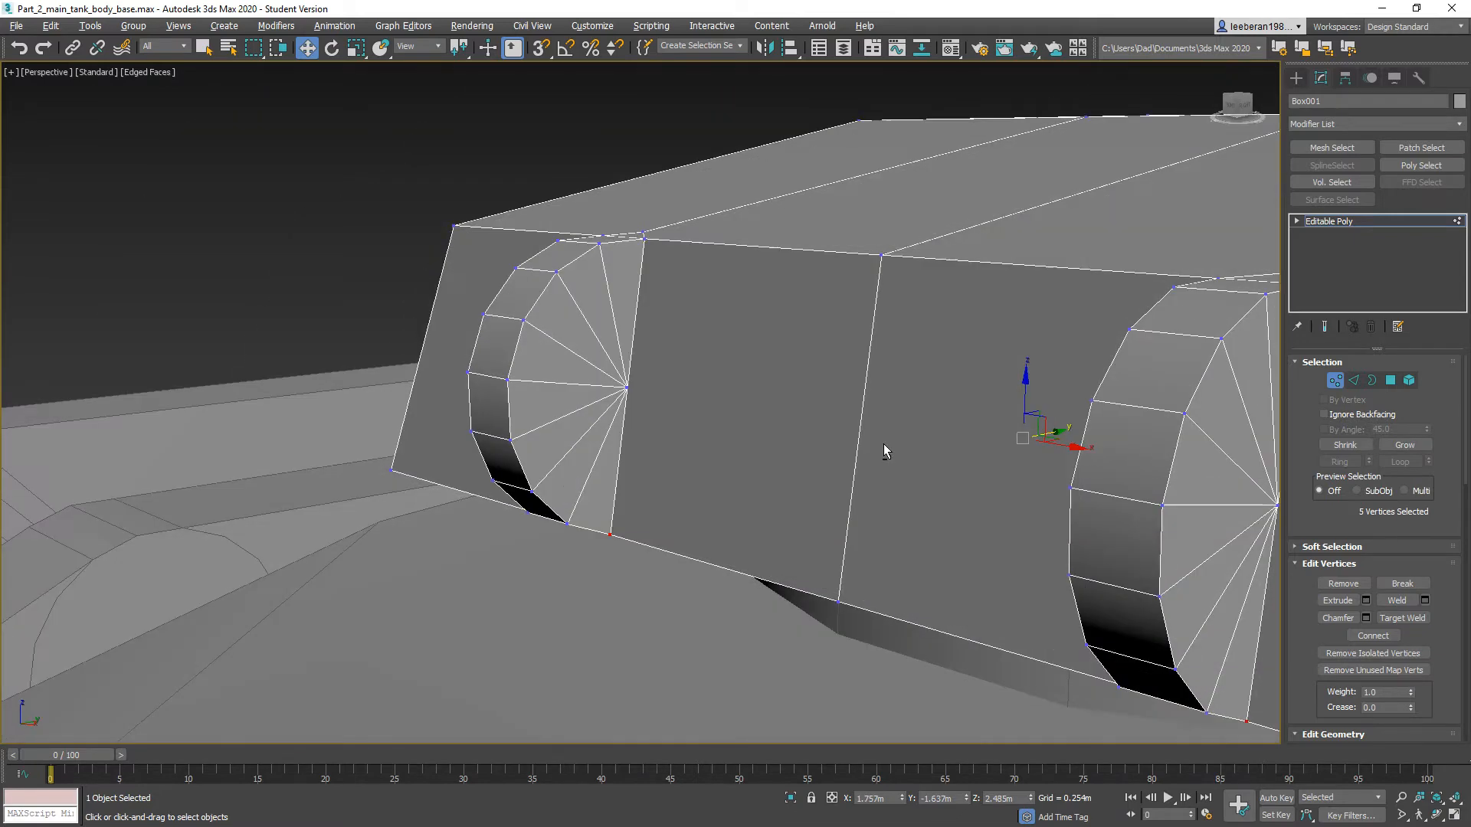
scroll(884, 444, down, 6)
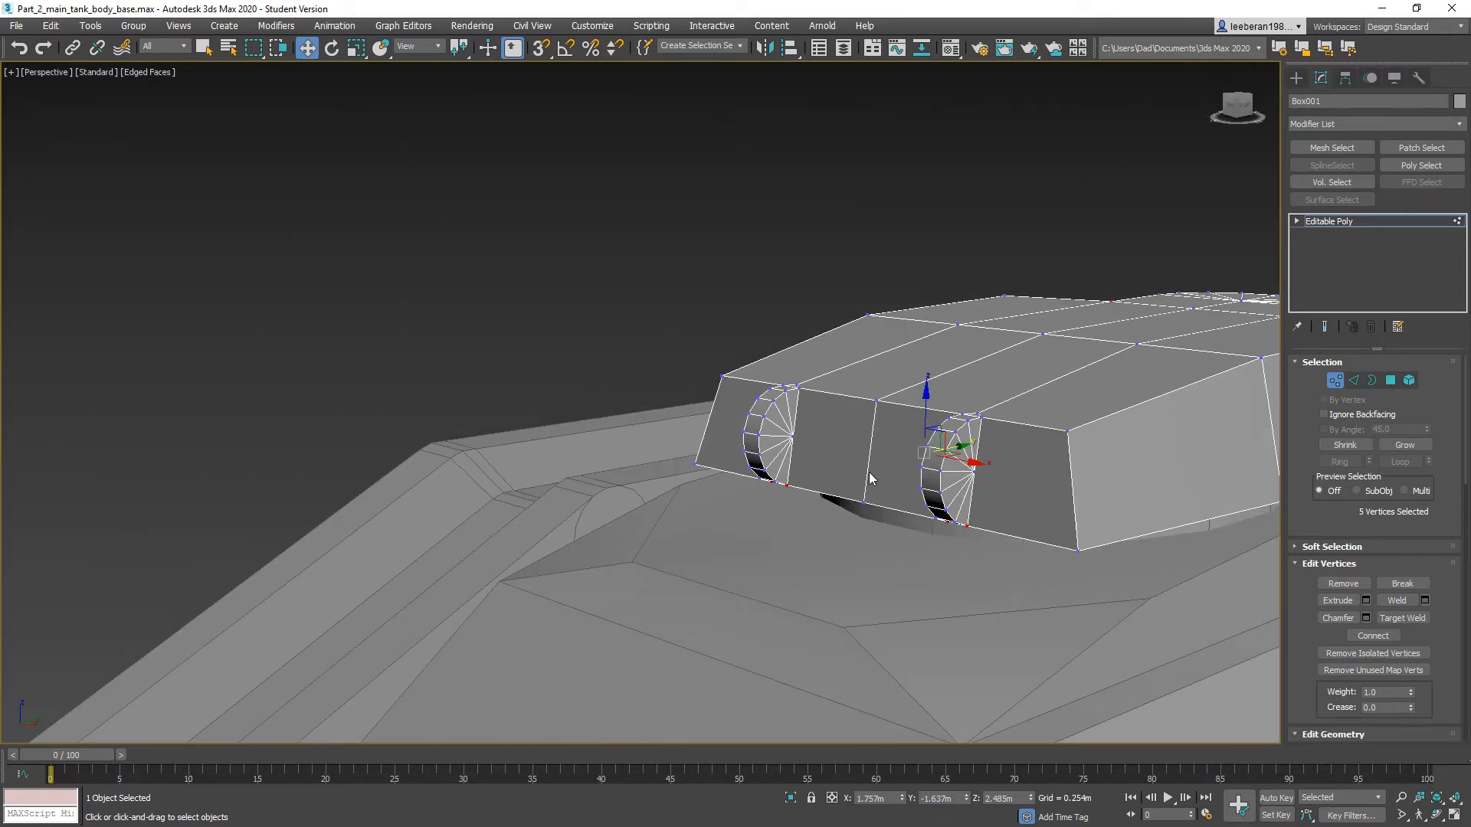
alt+middle_drag(870, 477, 1114, 373)
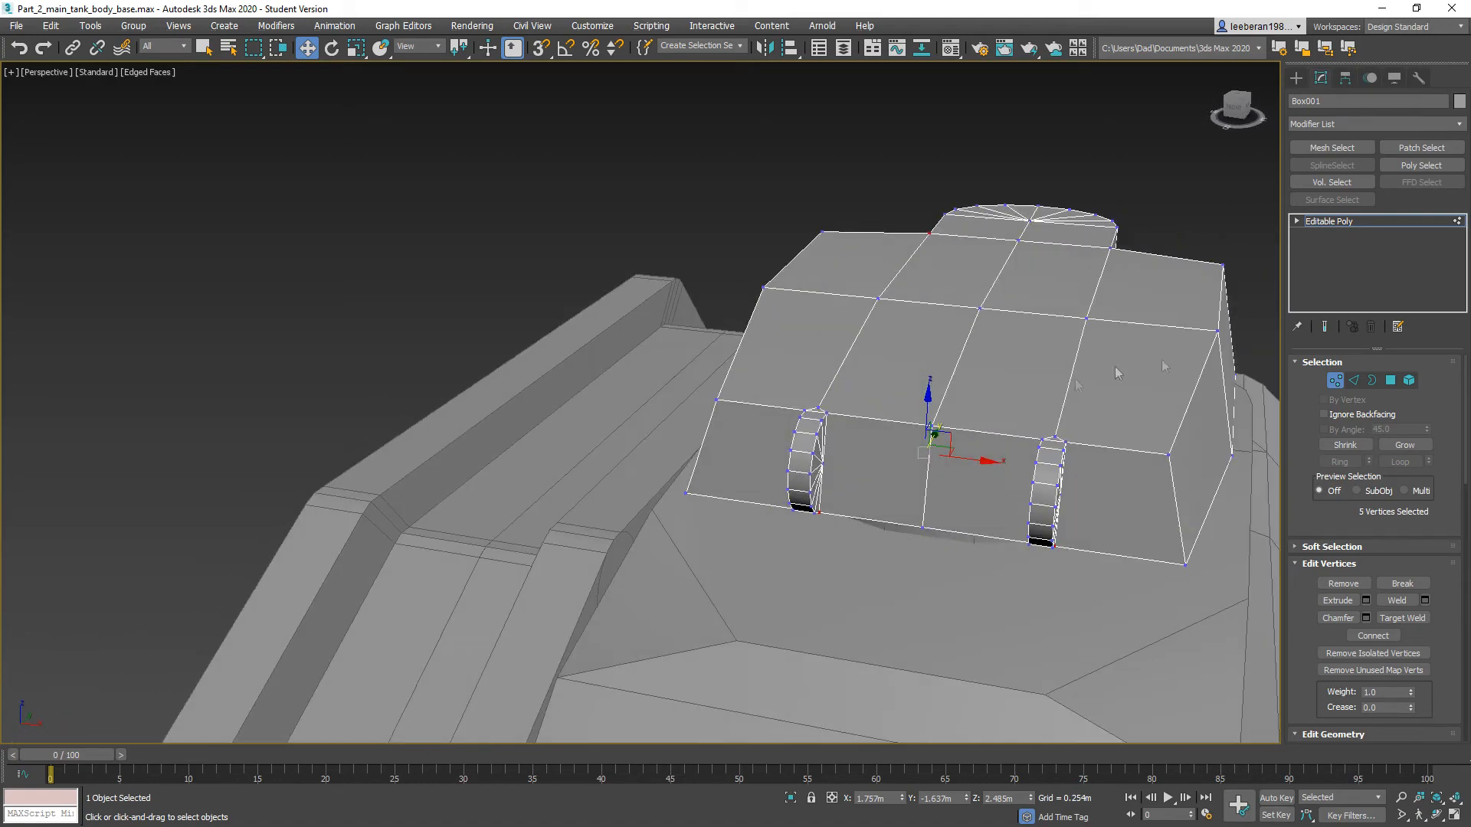
click(1390, 380)
click(923, 402)
ctrl+click(1014, 407)
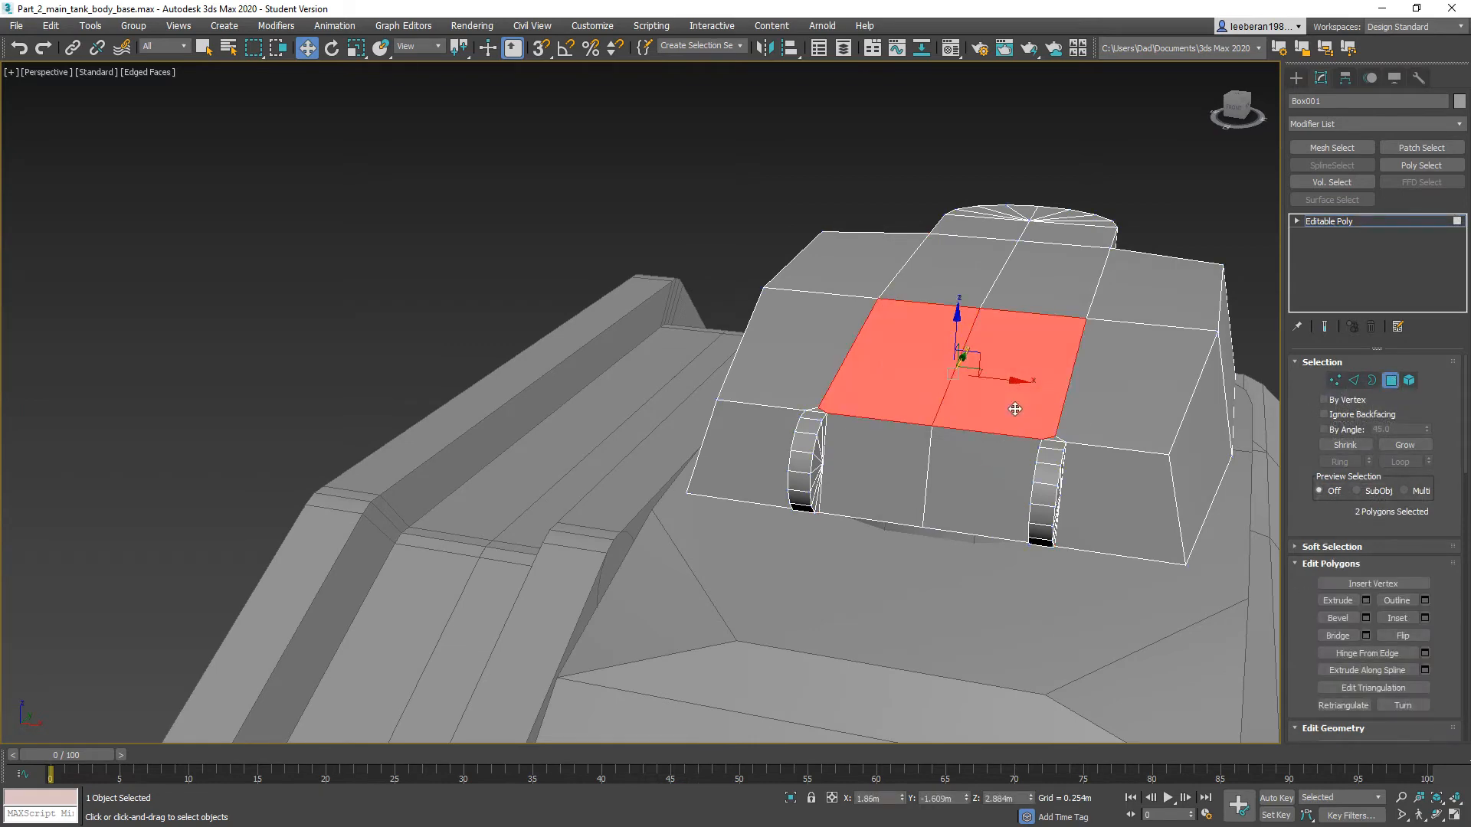
ctrl+click(1003, 453)
ctrl+click(869, 451)
key(alt+x)
key(alt+x)
alt+middle_drag(914, 484, 873, 507)
ctrl+click(873, 507)
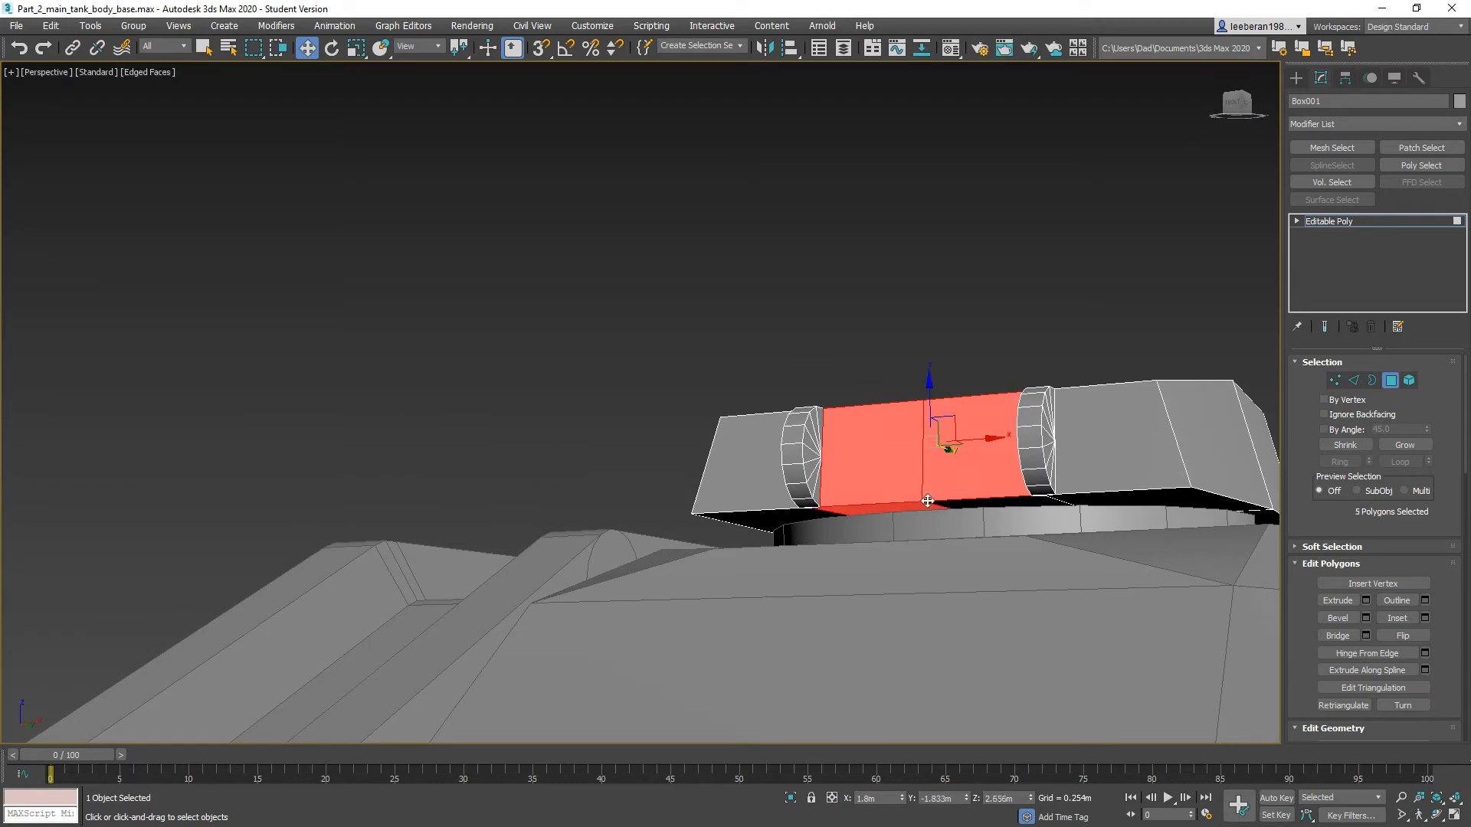
ctrl+click(959, 504)
alt+middle_drag(881, 494, 867, 494)
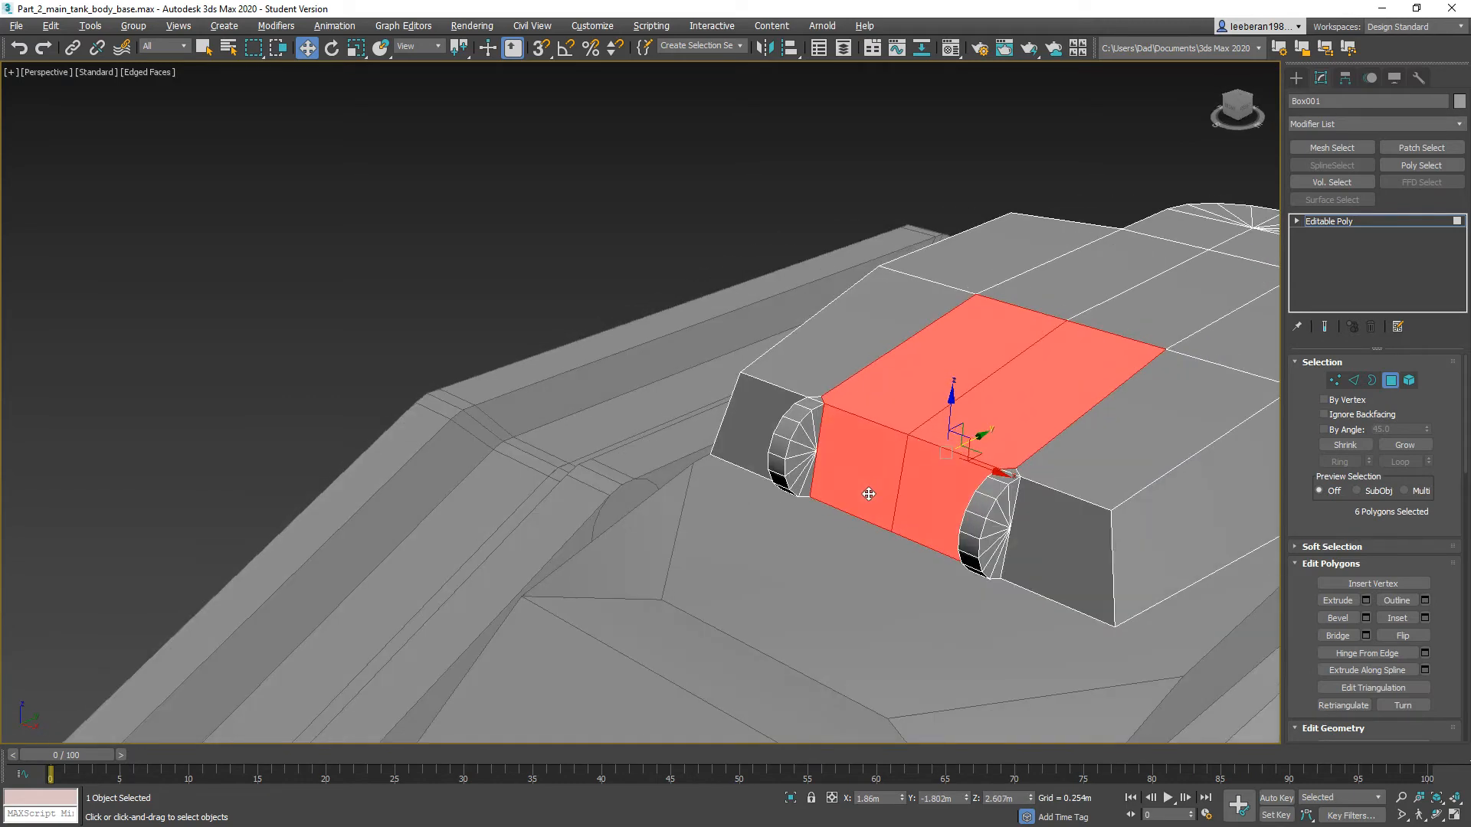
click(1425, 617)
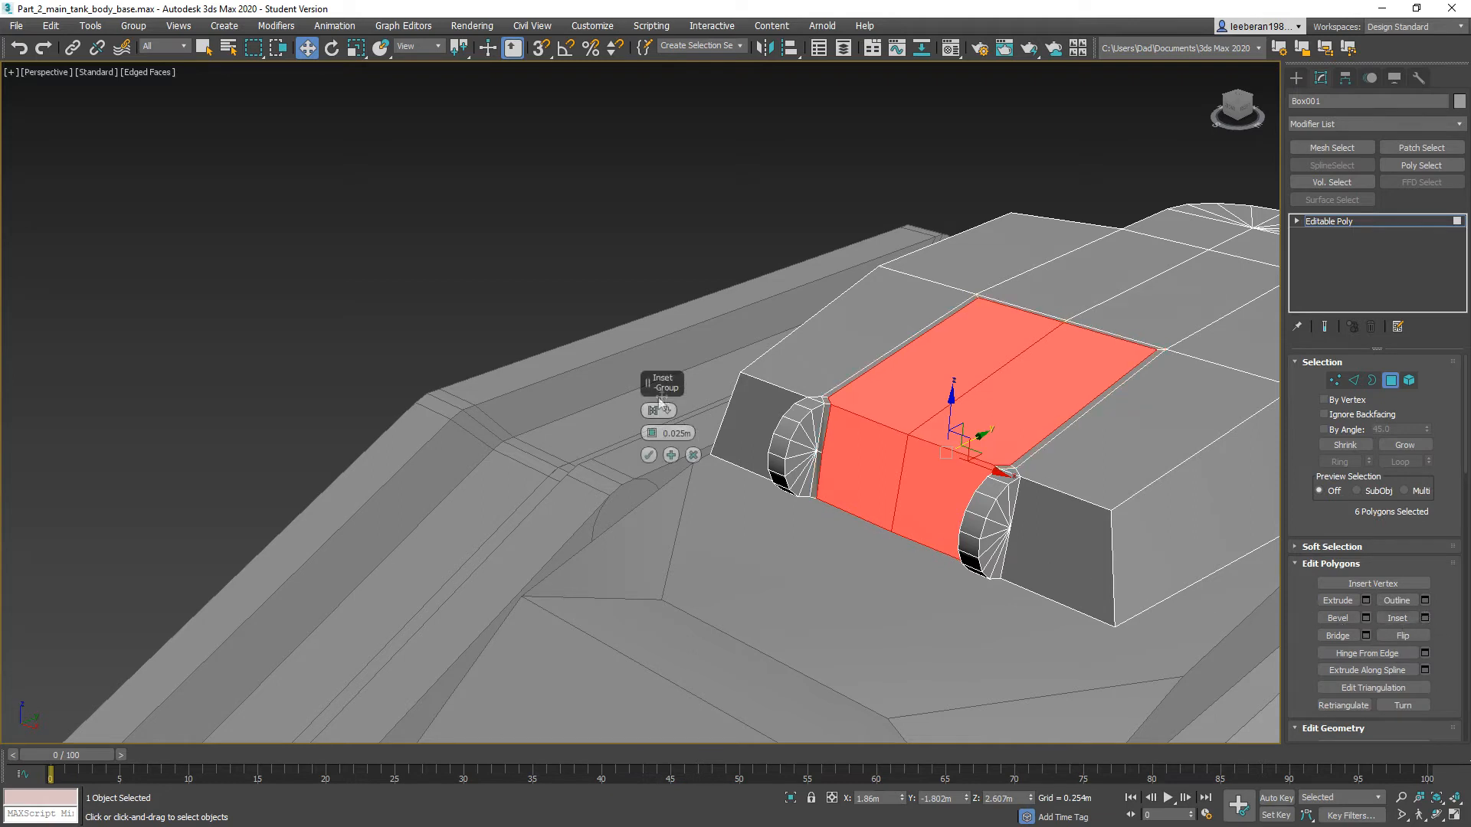
drag(652, 435, 649, 419)
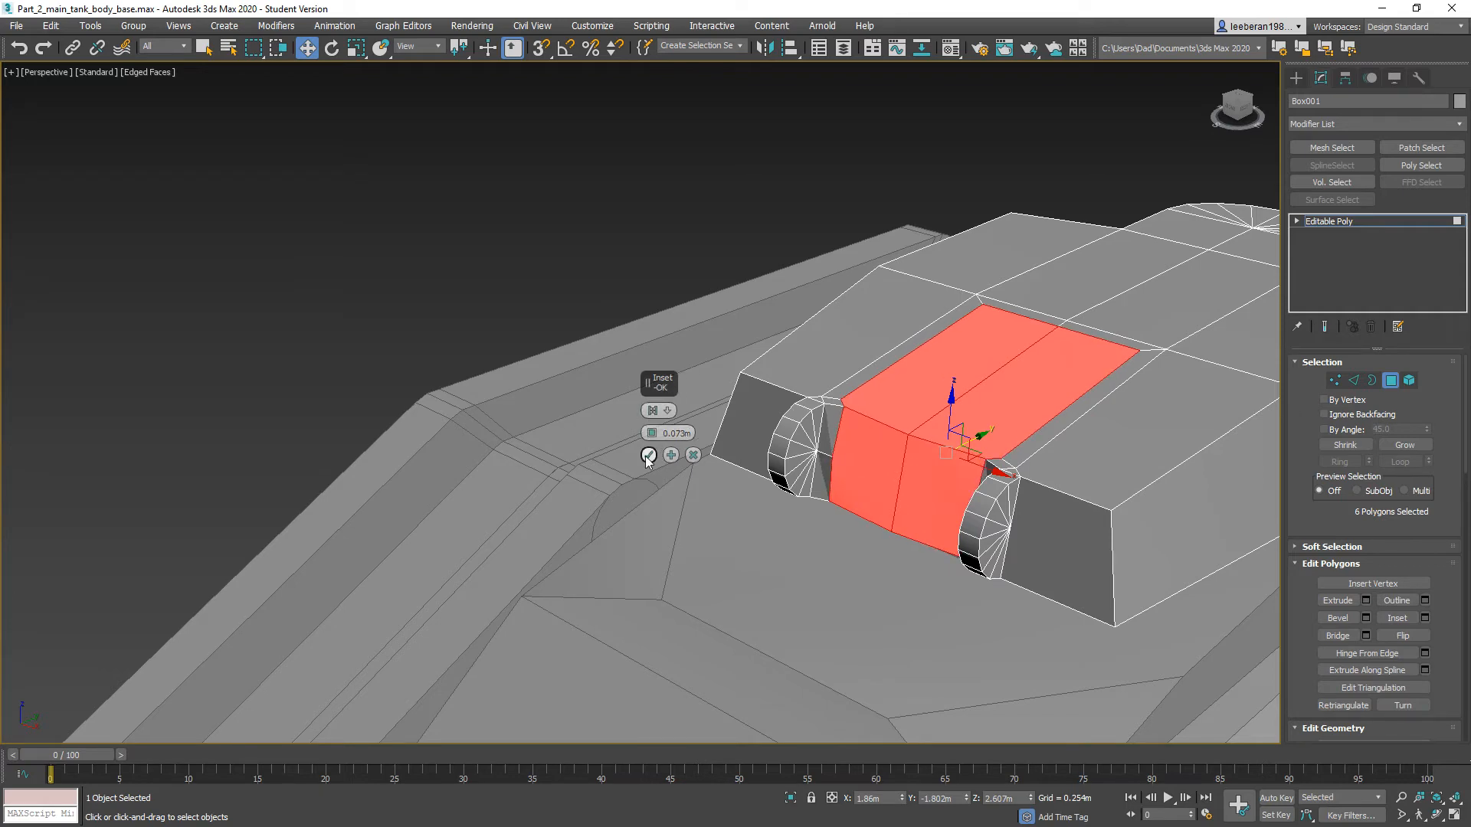
click(647, 455)
Step: Cut a horizontal edge across the end face between the lugs, connecting the mid-height vertices of the inset's two side edges
alt+middle_drag(703, 586, 767, 548)
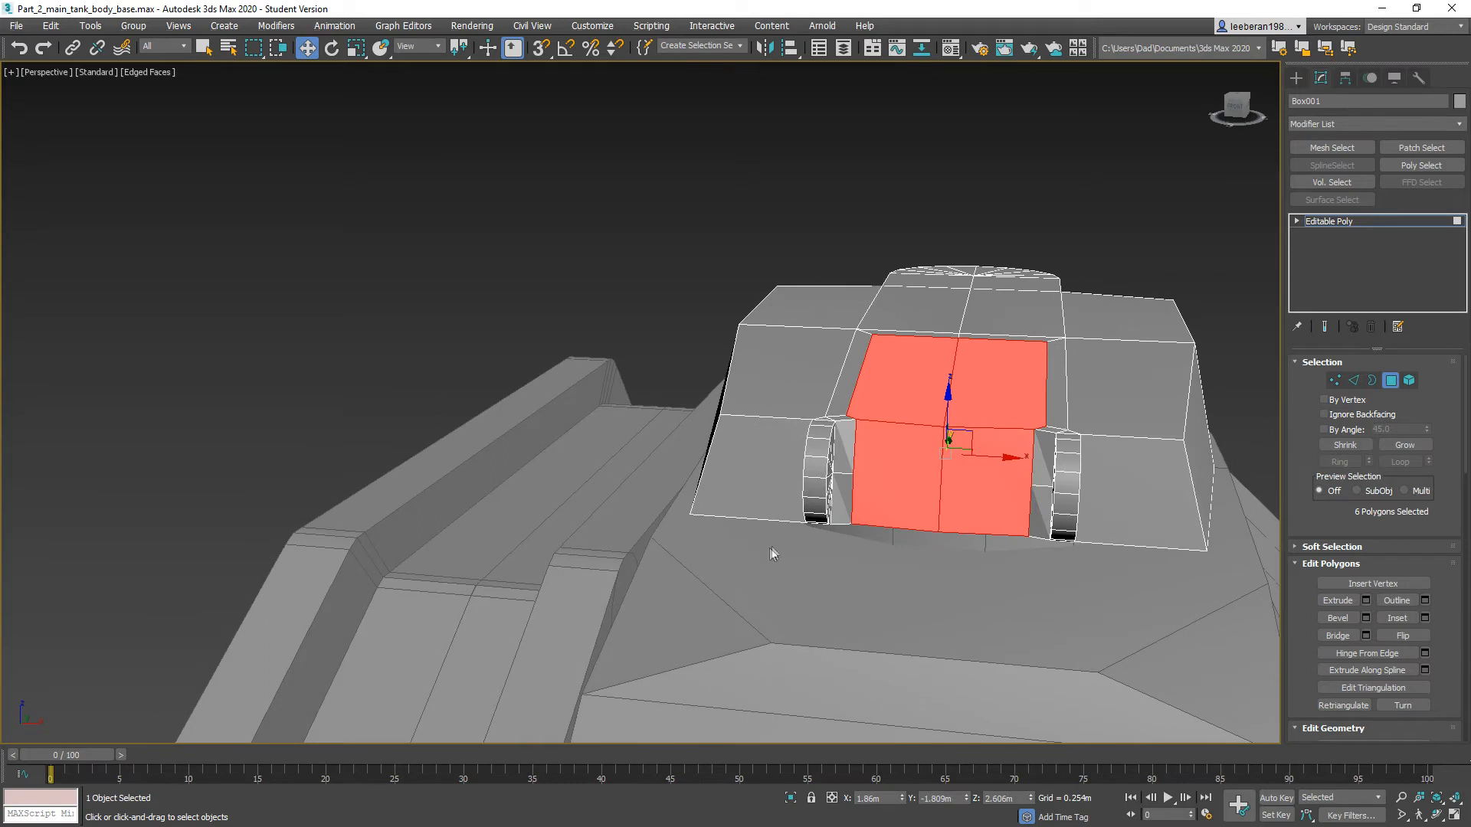
scroll(906, 521, up, 3)
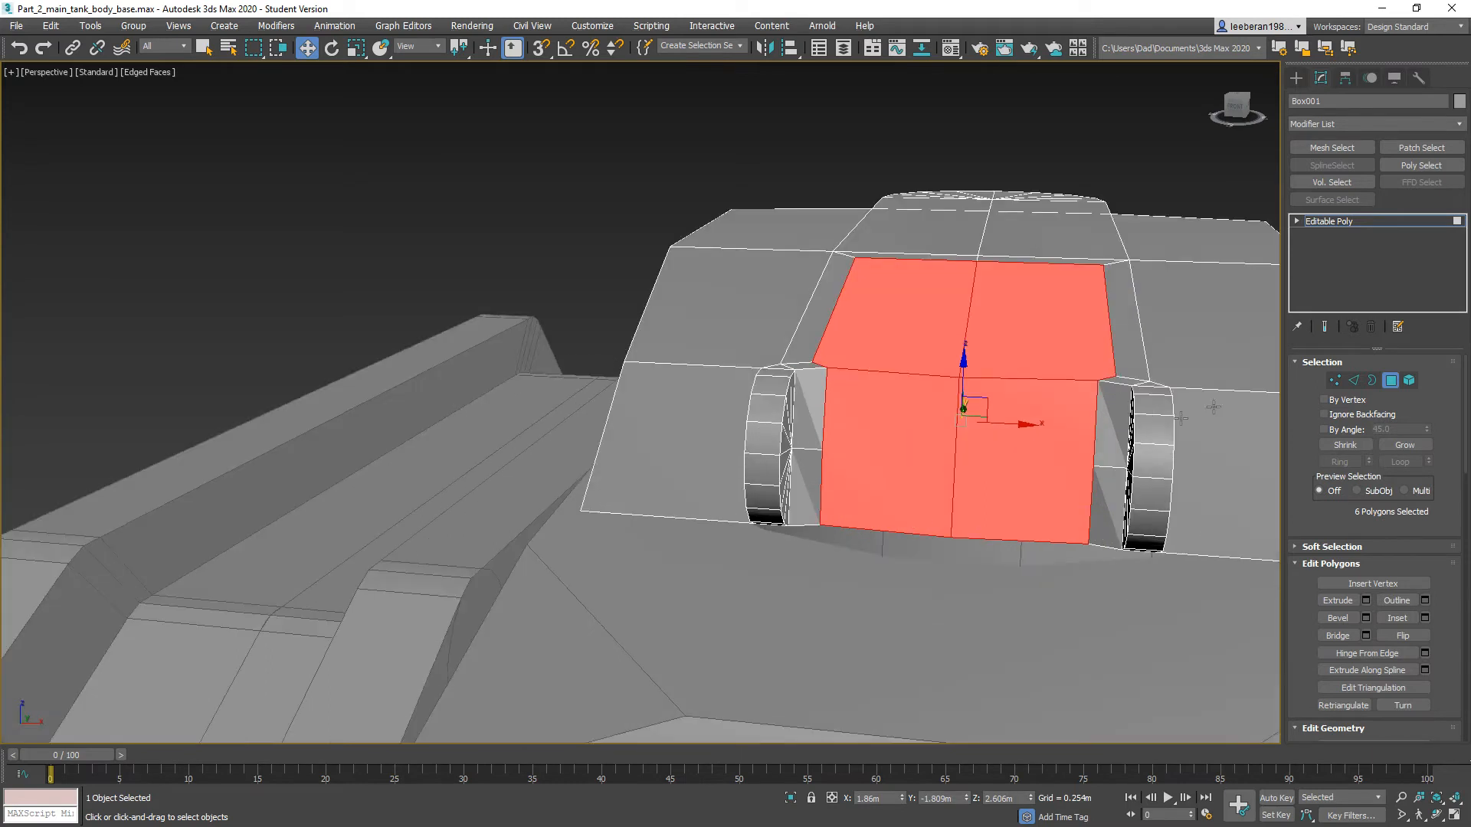
click(1335, 380)
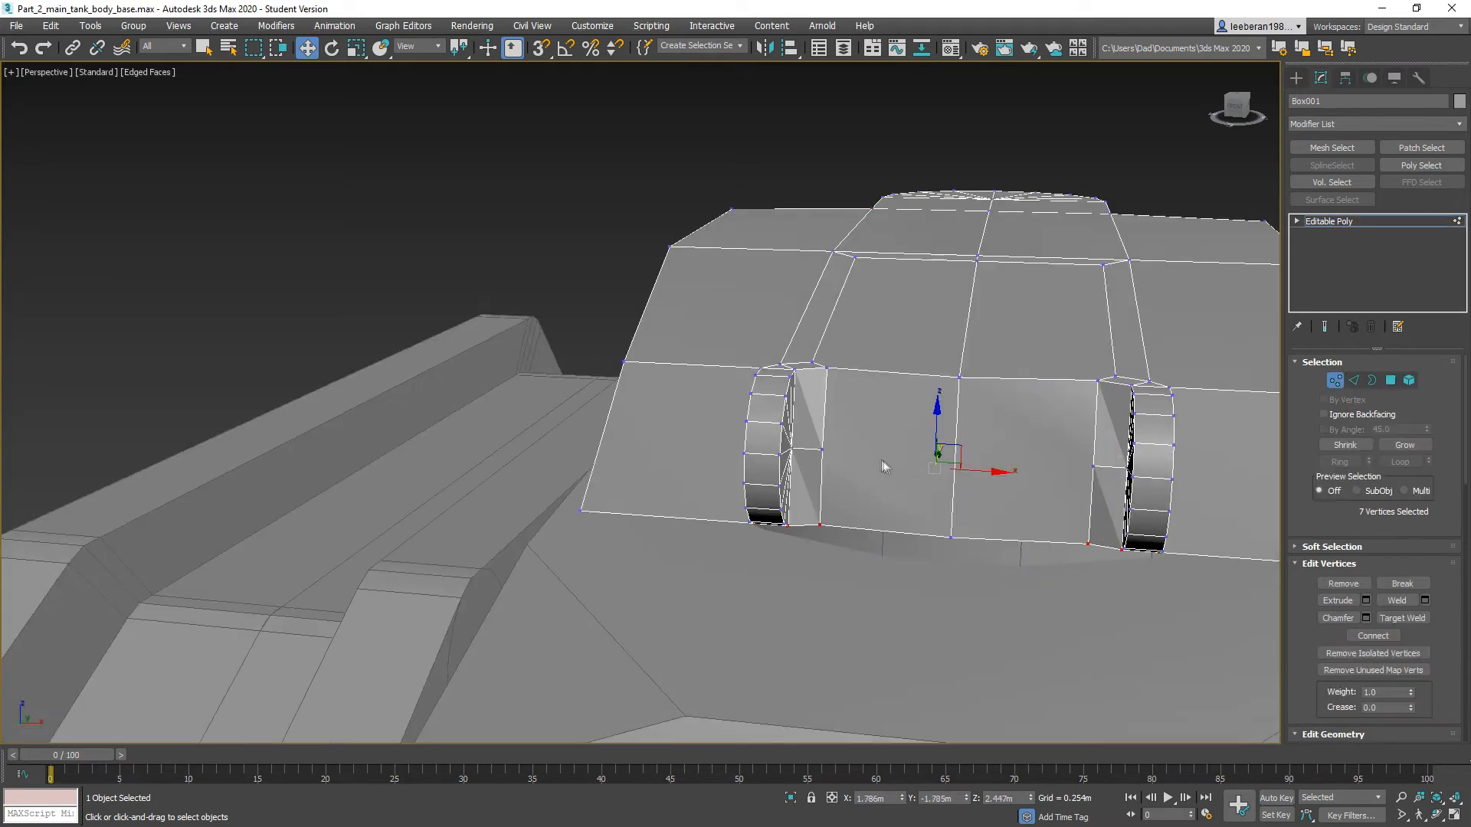
click(822, 450)
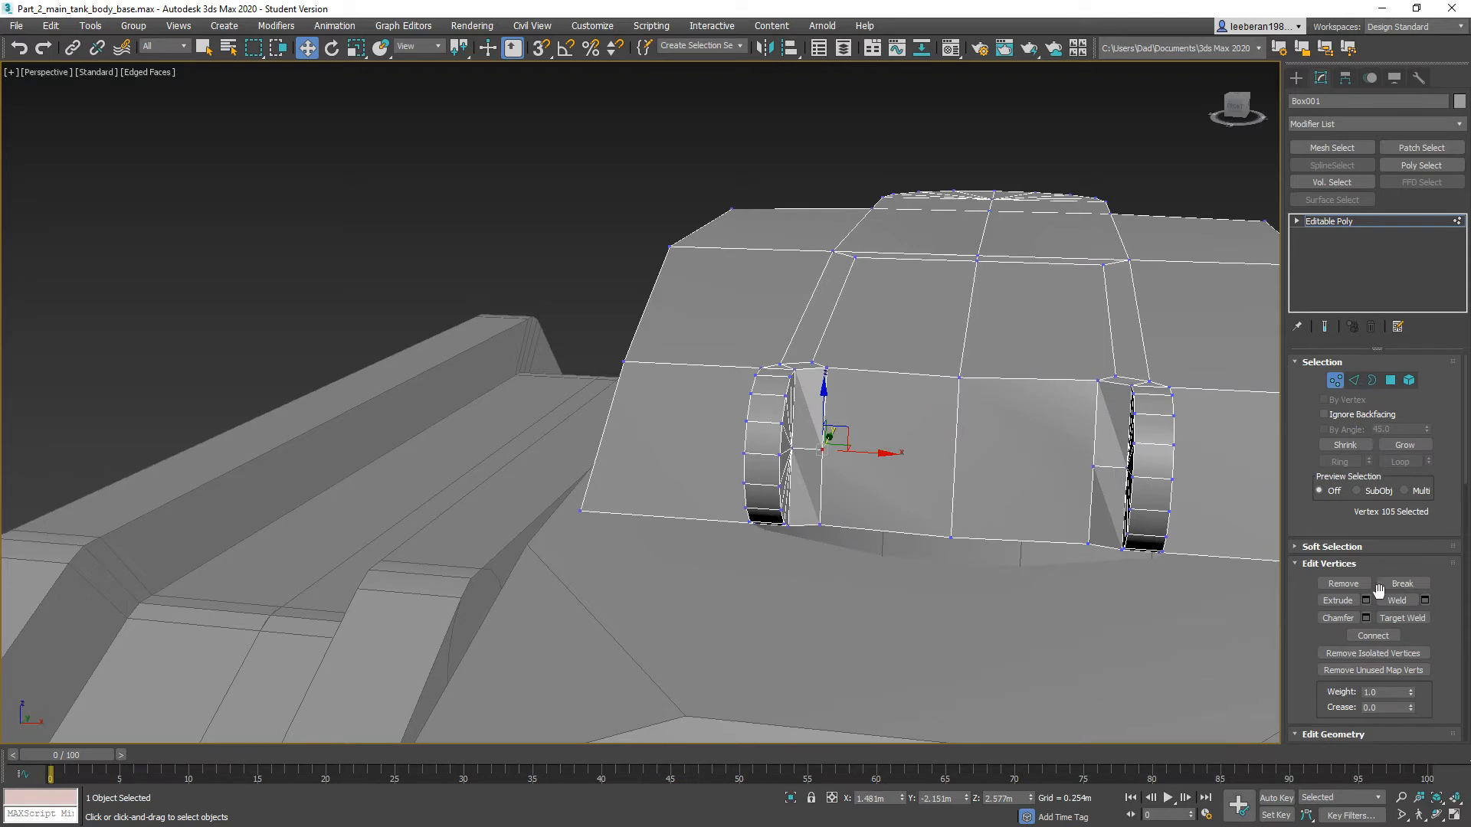
scroll(1382, 590, down, 3)
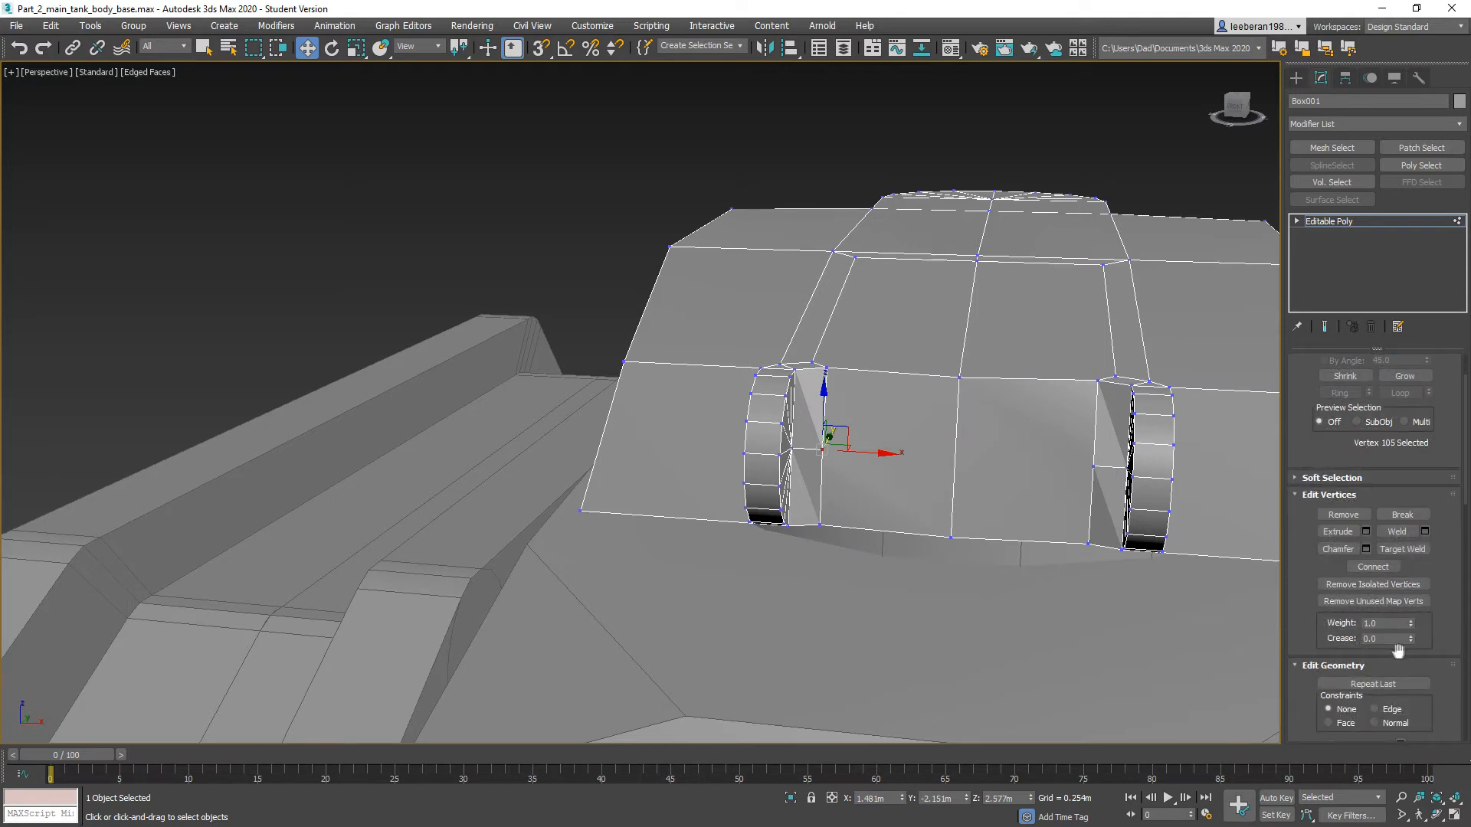
scroll(1394, 639, up, 3)
scroll(1396, 639, down, 3)
scroll(1413, 626, down, 9)
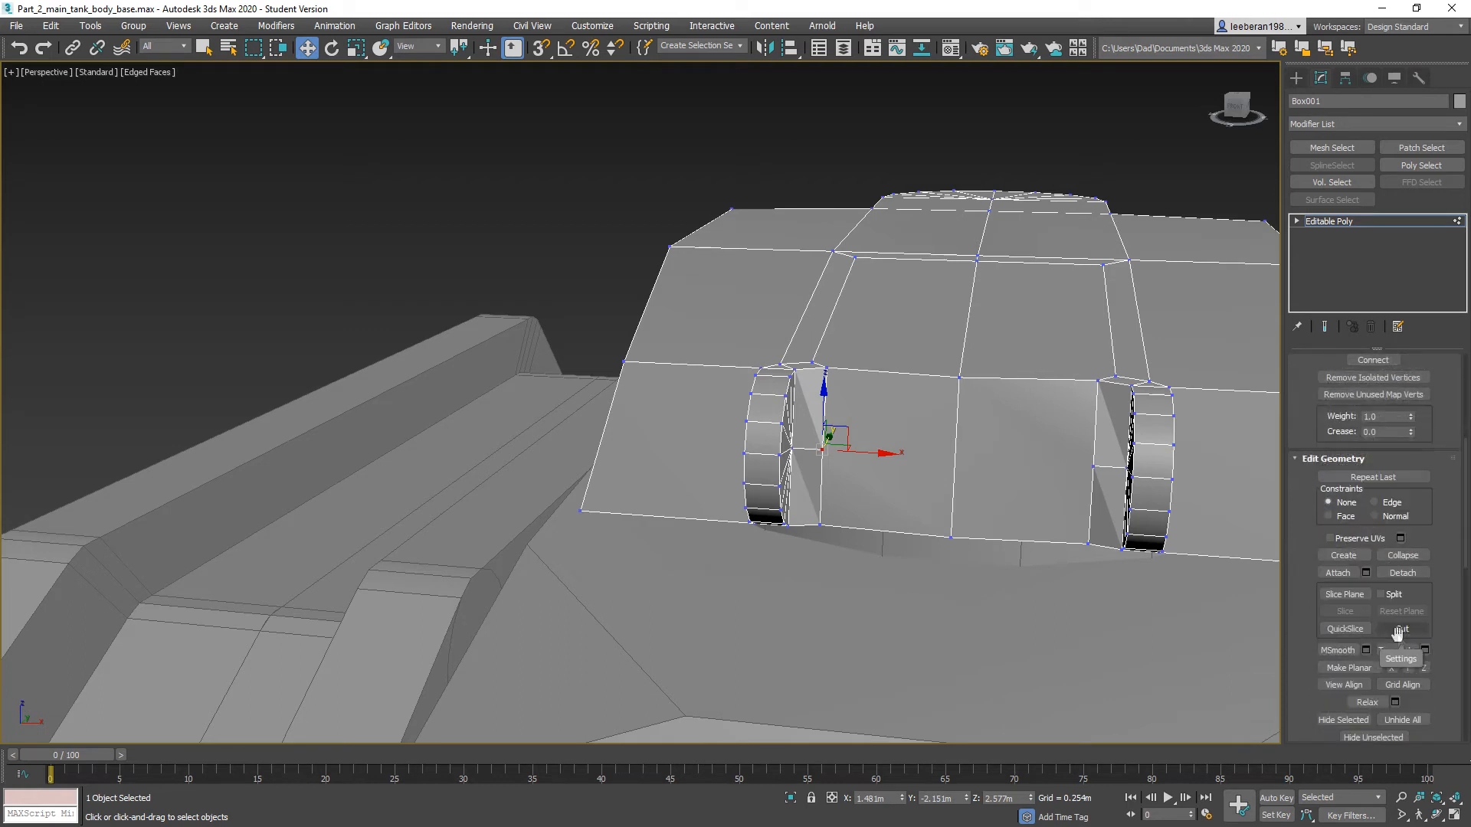
click(1418, 628)
click(822, 450)
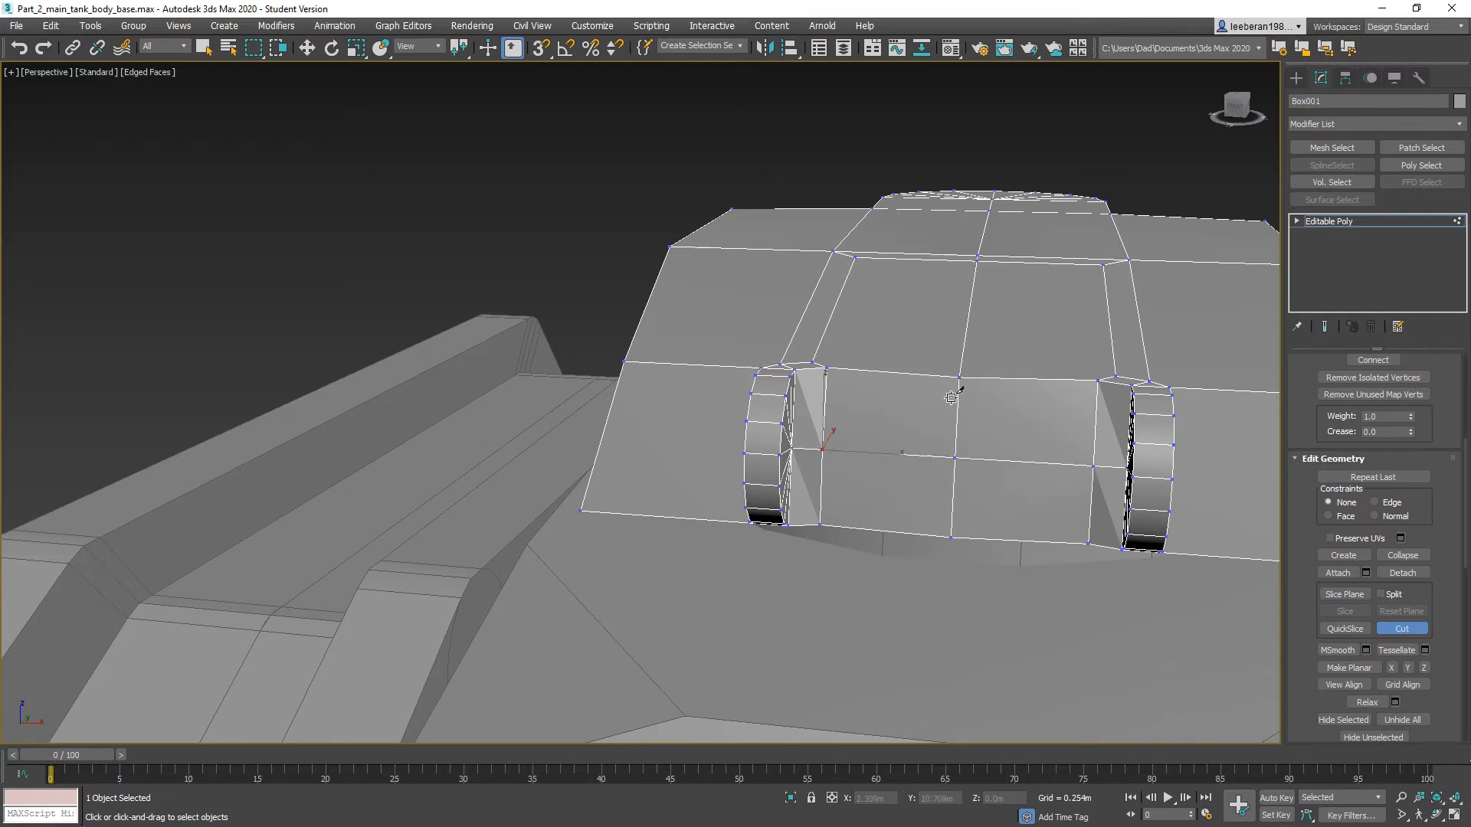
Step: Extrude the two sloped top polygons and the two upper end-face polygons between the lugs inward, using Local Normal
scroll(1417, 575, up, 3)
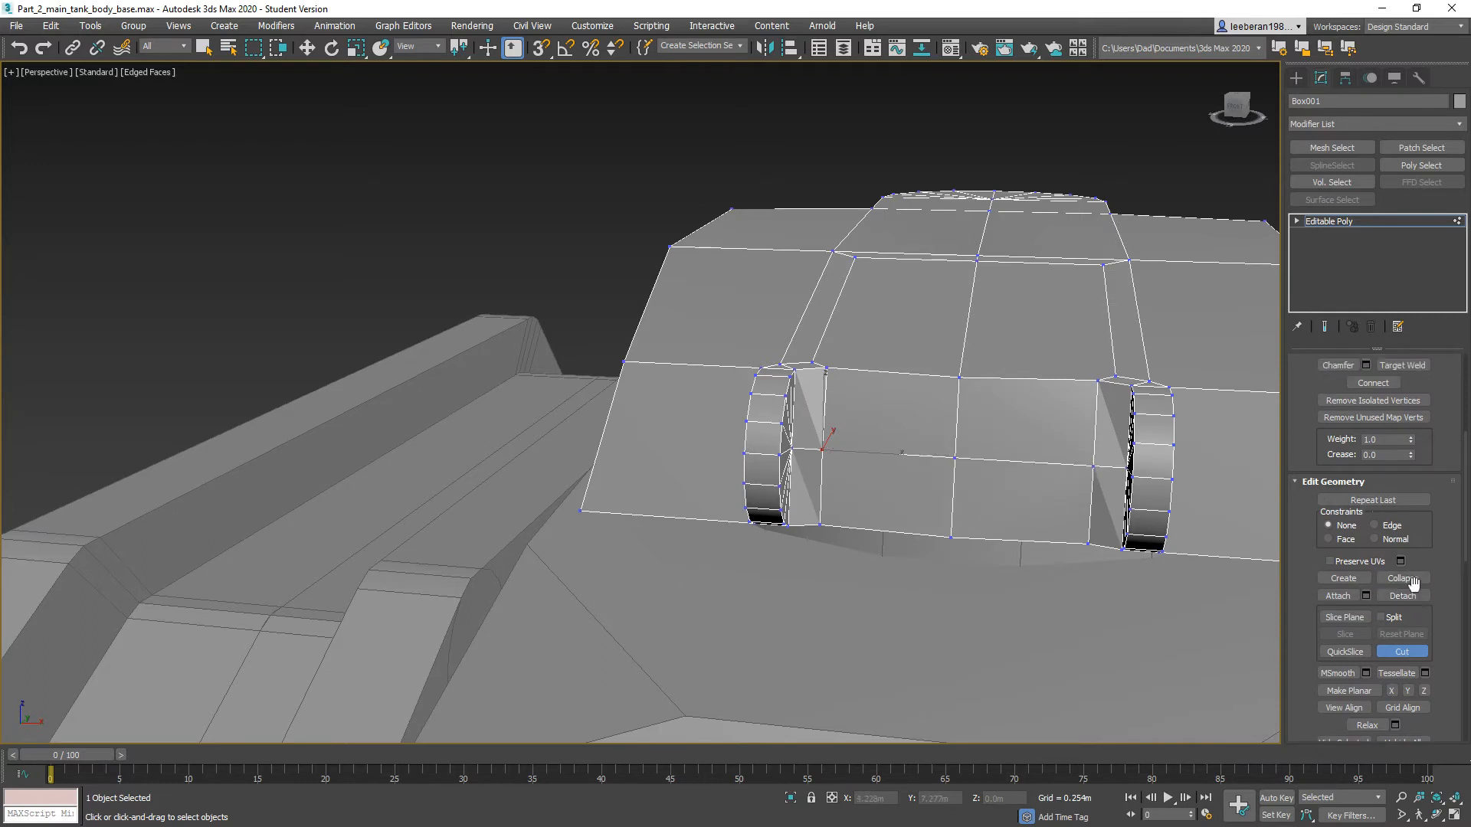
scroll(1400, 507, up, 2)
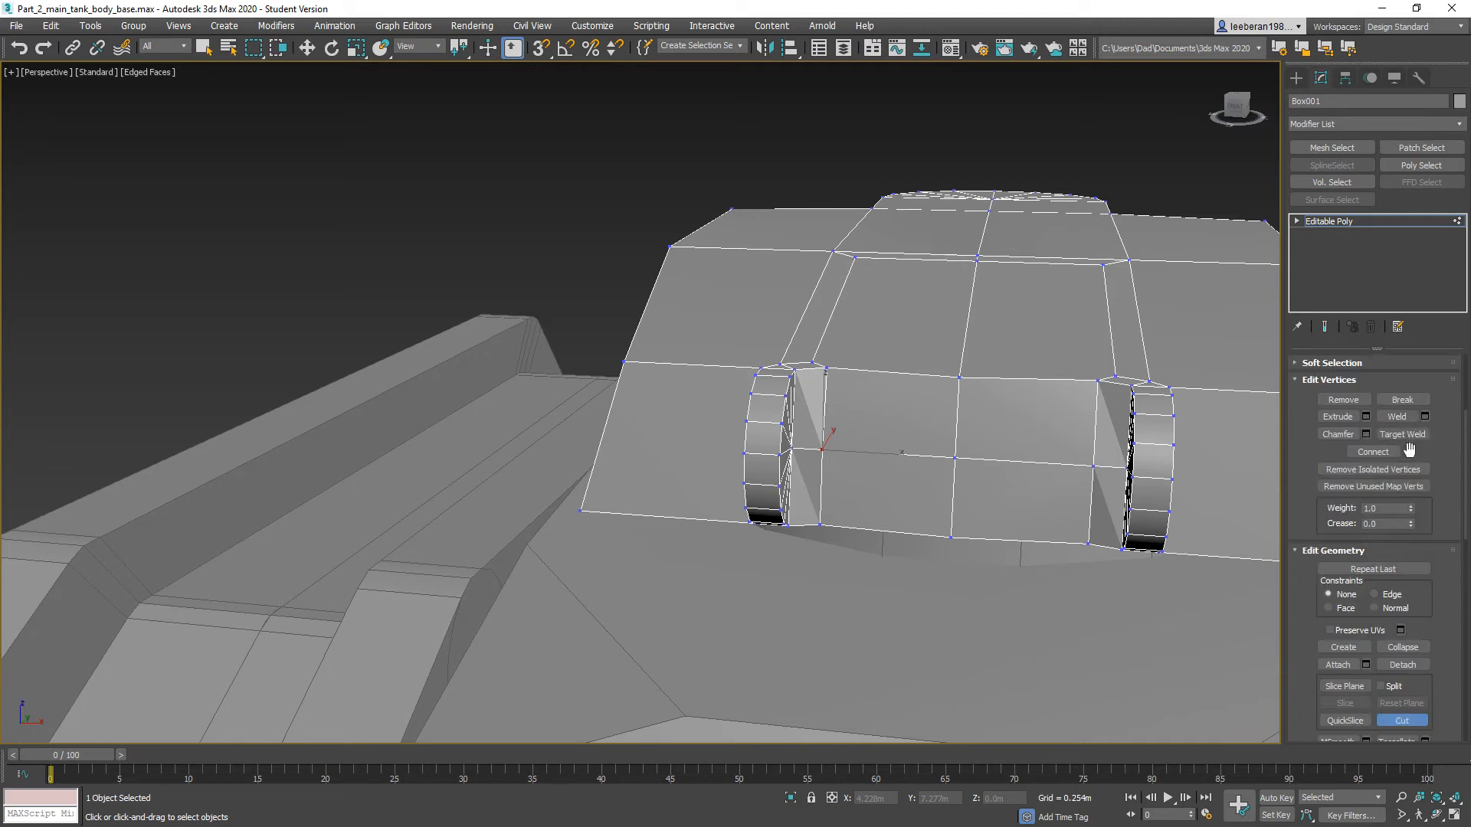
scroll(1409, 444, up, 3)
click(1395, 381)
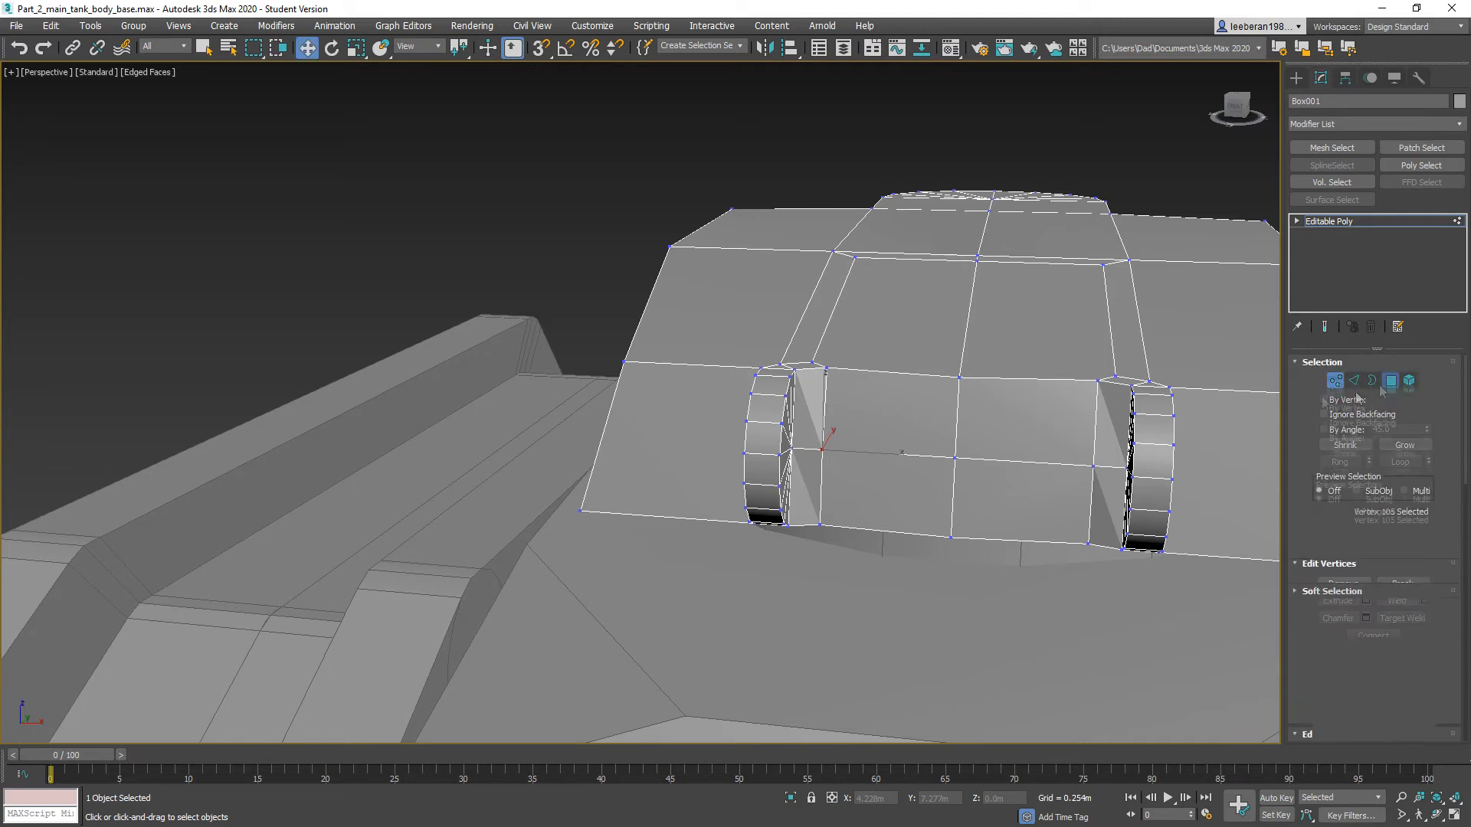
key(w)
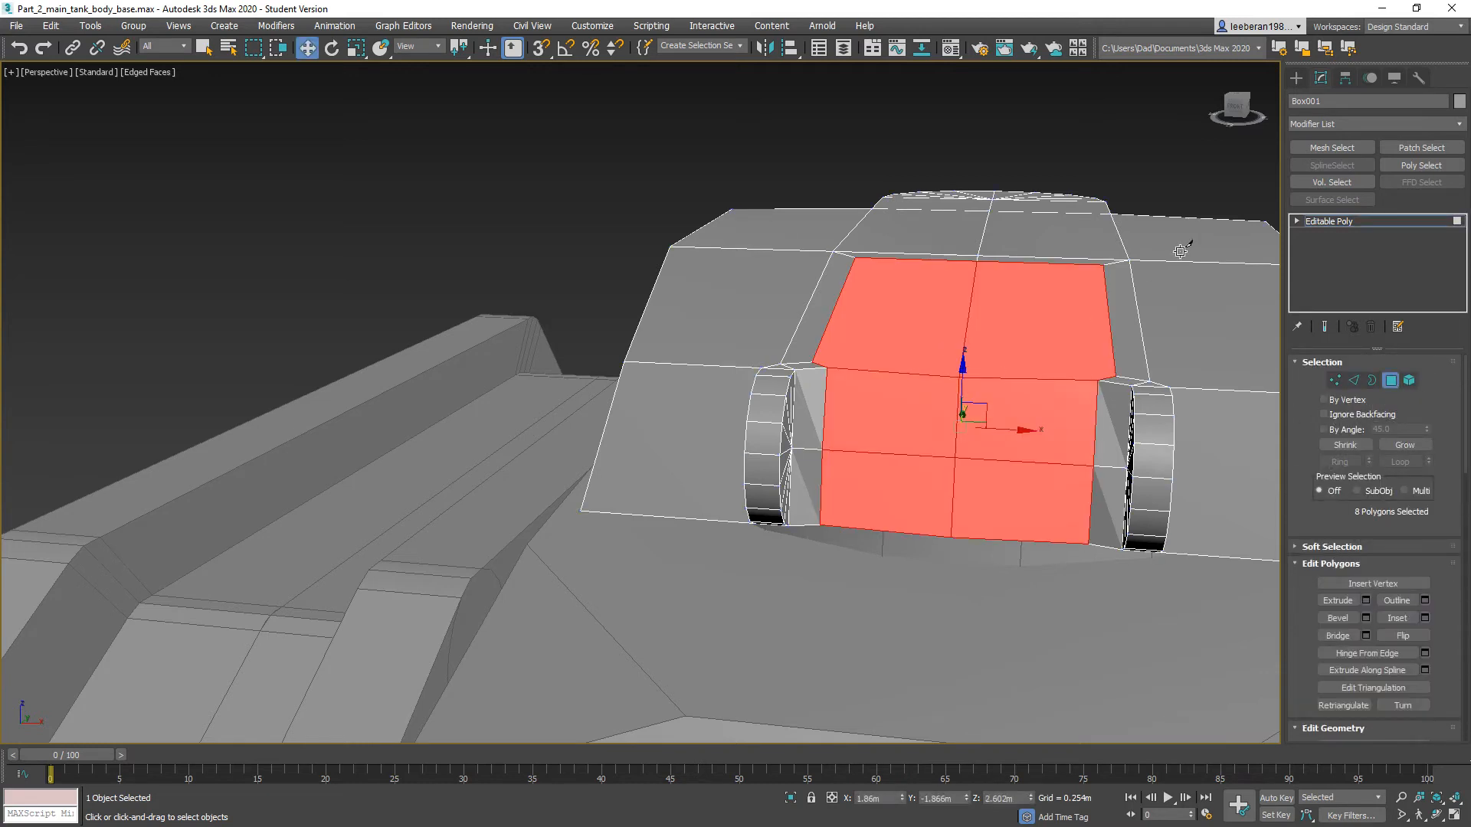
click(909, 332)
ctrl+click(1027, 337)
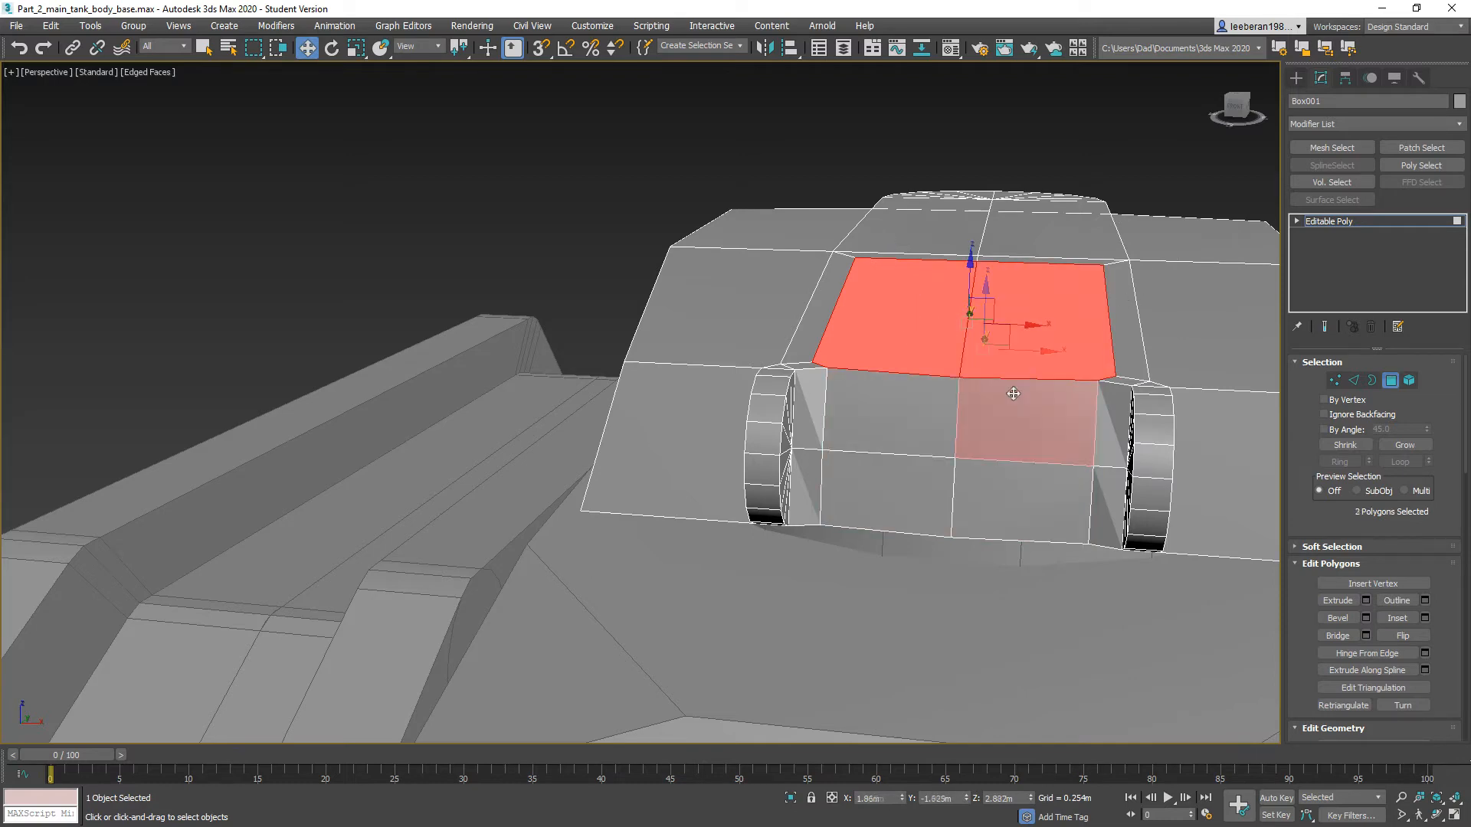
ctrl+click(1012, 393)
ctrl+click(893, 412)
alt+middle_drag(969, 434, 908, 444)
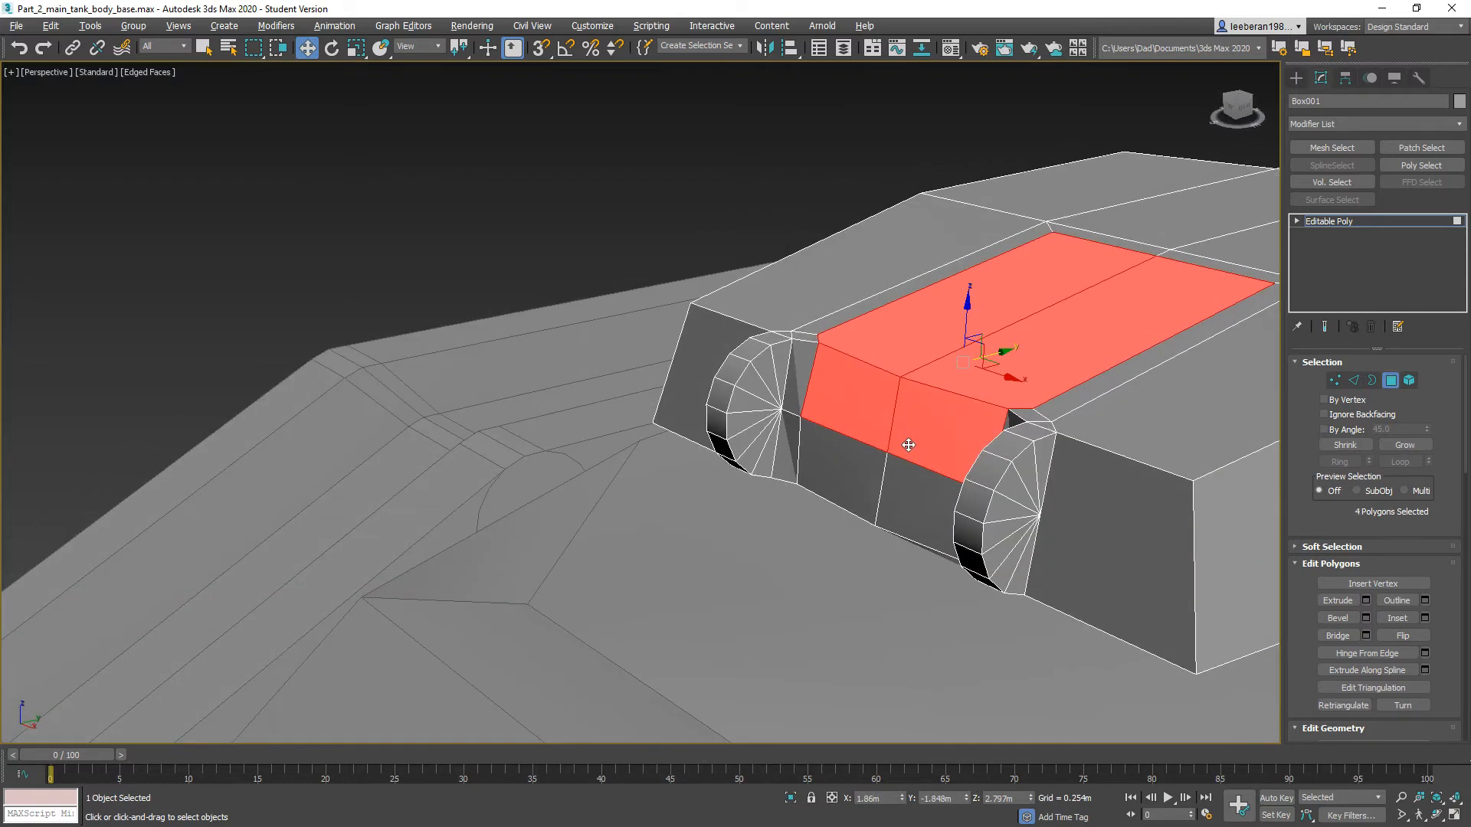
click(1366, 602)
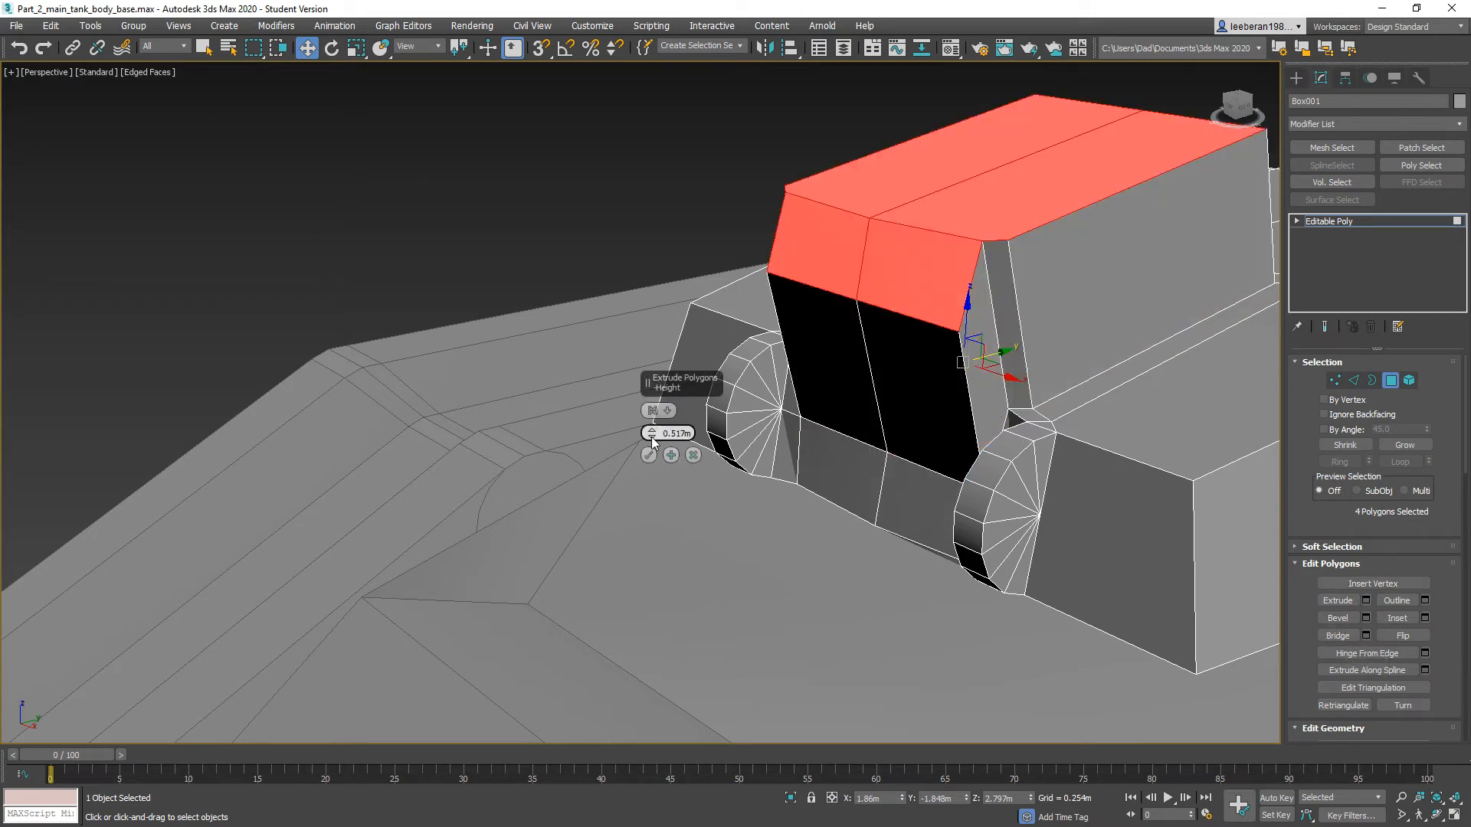
click(665, 414)
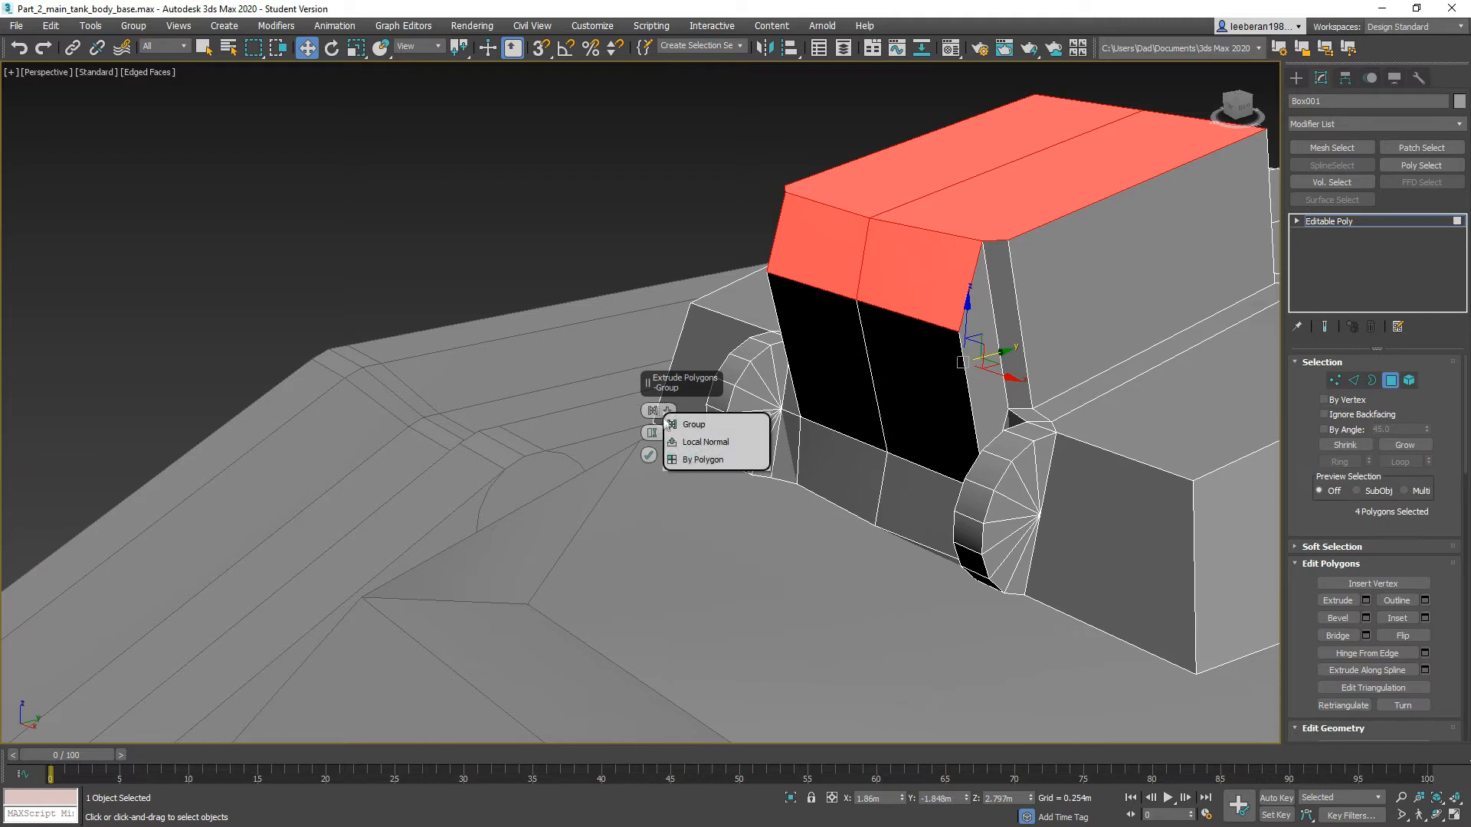
click(670, 441)
drag(655, 435, 737, 591)
click(649, 477)
Step: Widen the recess along X by moving its -X side wall to X 1.432 m and its +X side wall to X 2.303 m
alt+middle_drag(803, 429, 770, 446)
scroll(842, 385, up, 10)
middle_drag(1046, 295, 907, 653)
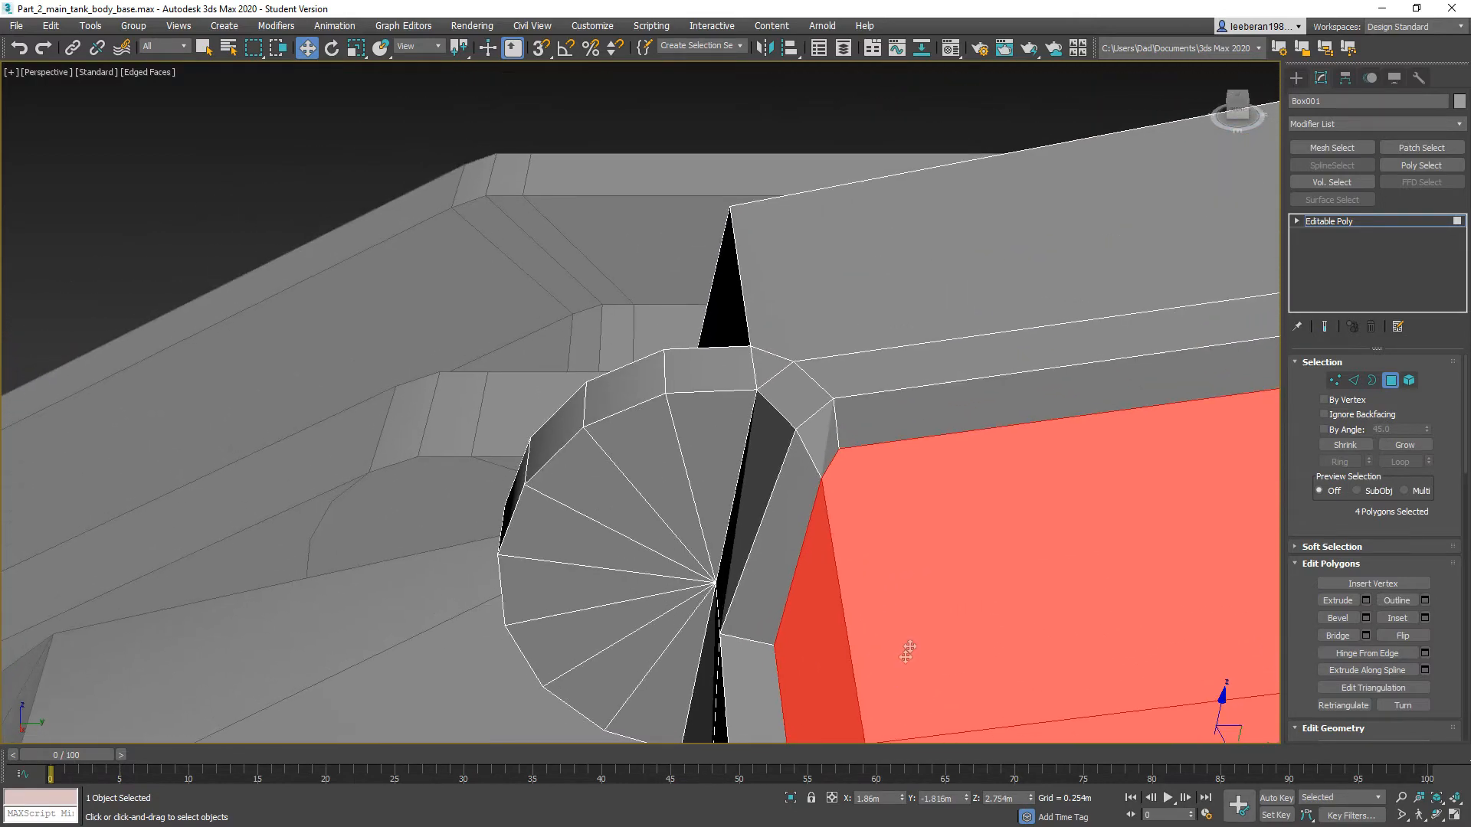
click(1335, 380)
alt+middle_drag(1027, 480, 777, 470)
scroll(907, 476, down, 2)
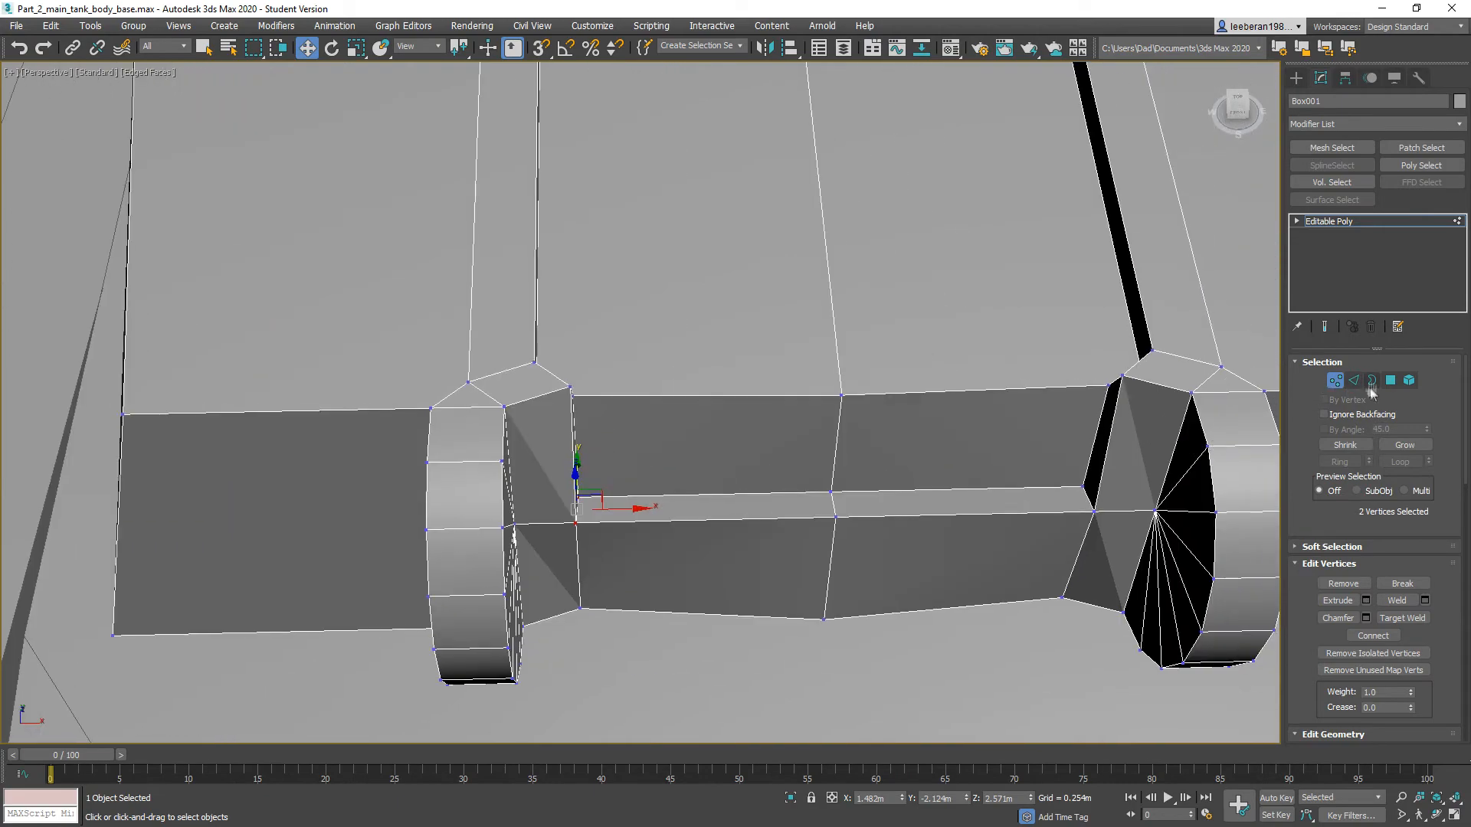
click(1390, 382)
alt+middle_drag(879, 440, 553, 313)
click(522, 273)
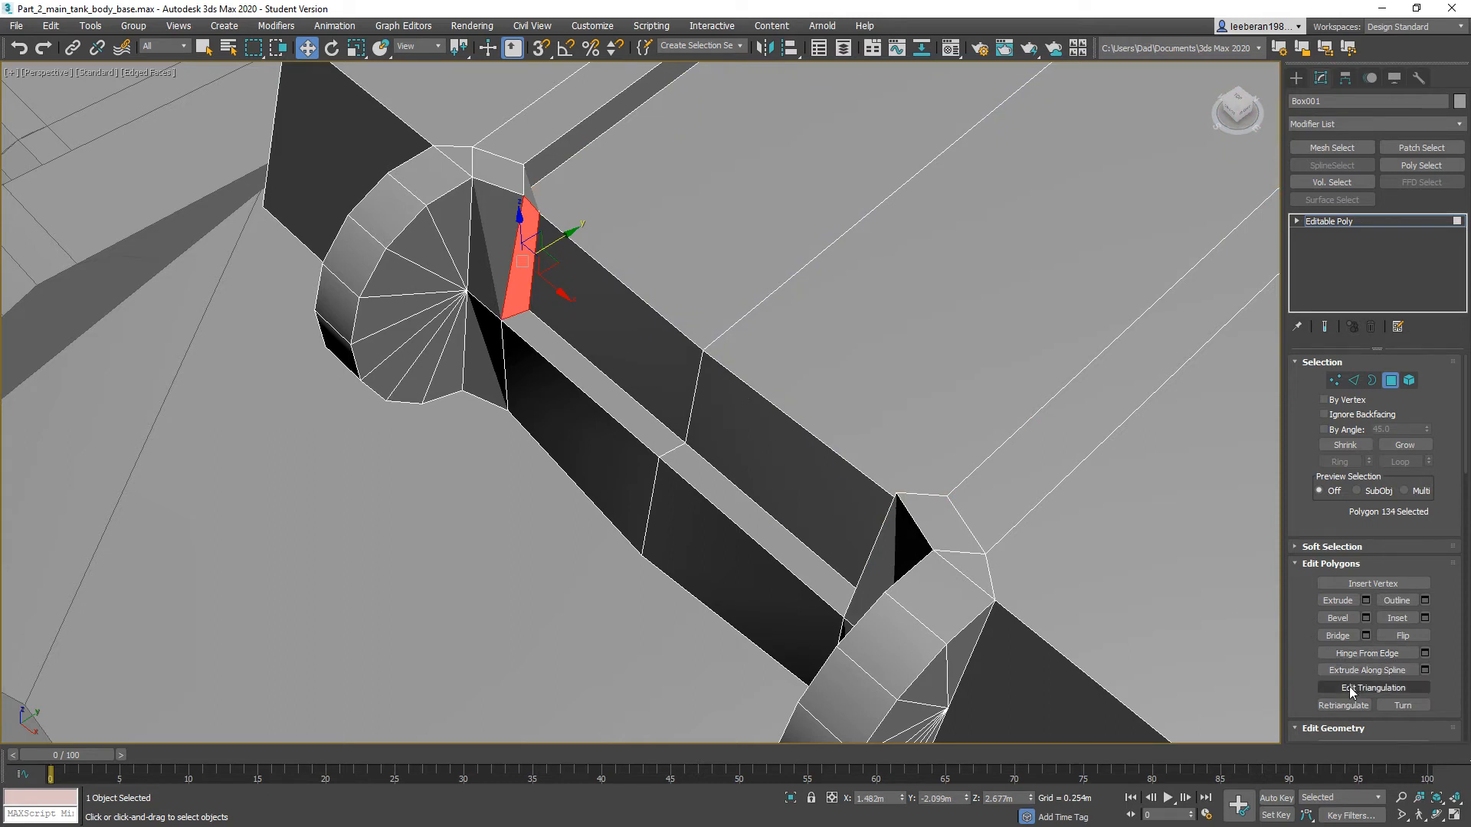
drag(559, 294, 541, 277)
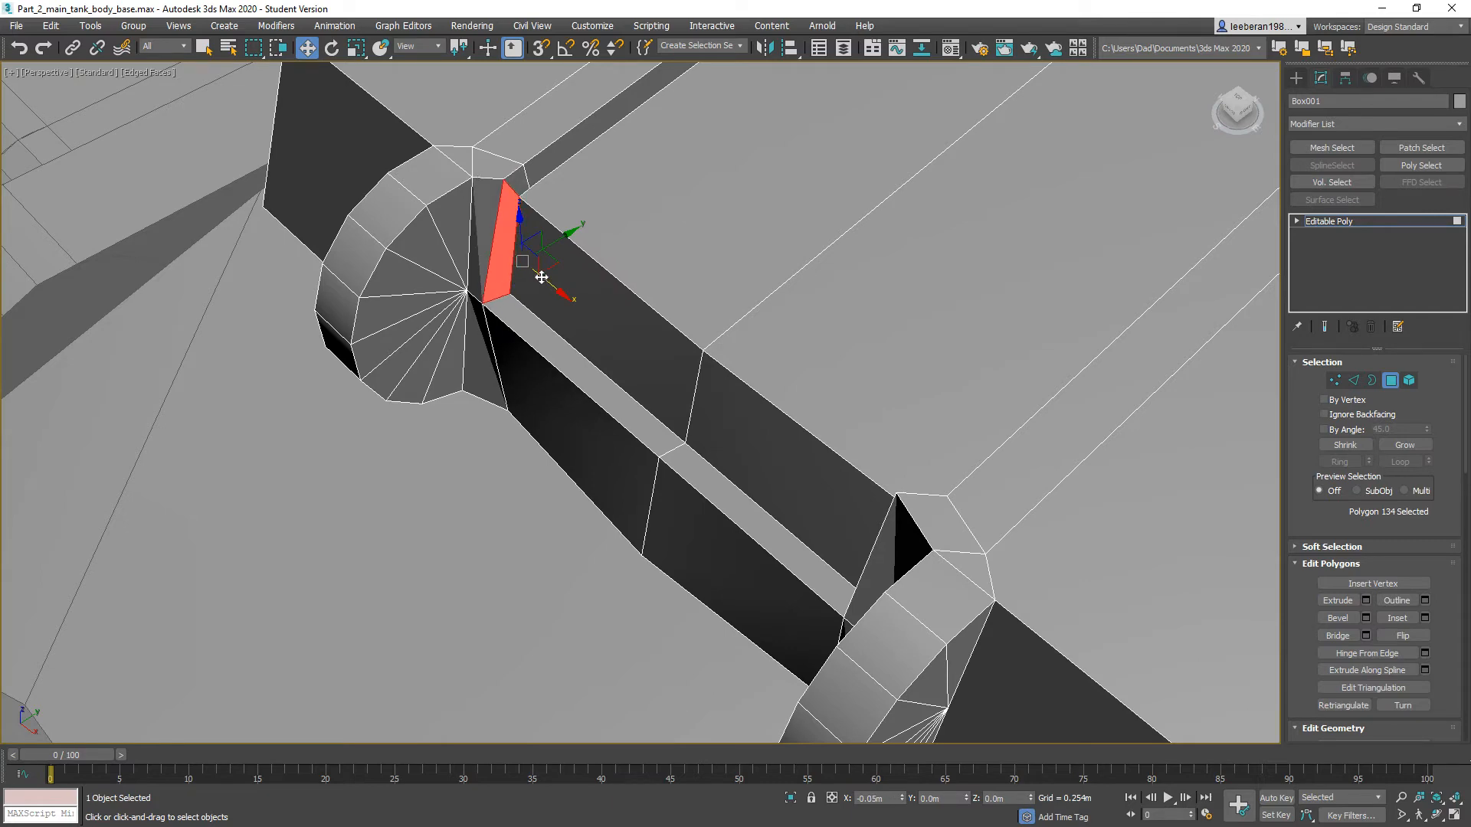
alt+middle_drag(542, 277, 646, 269)
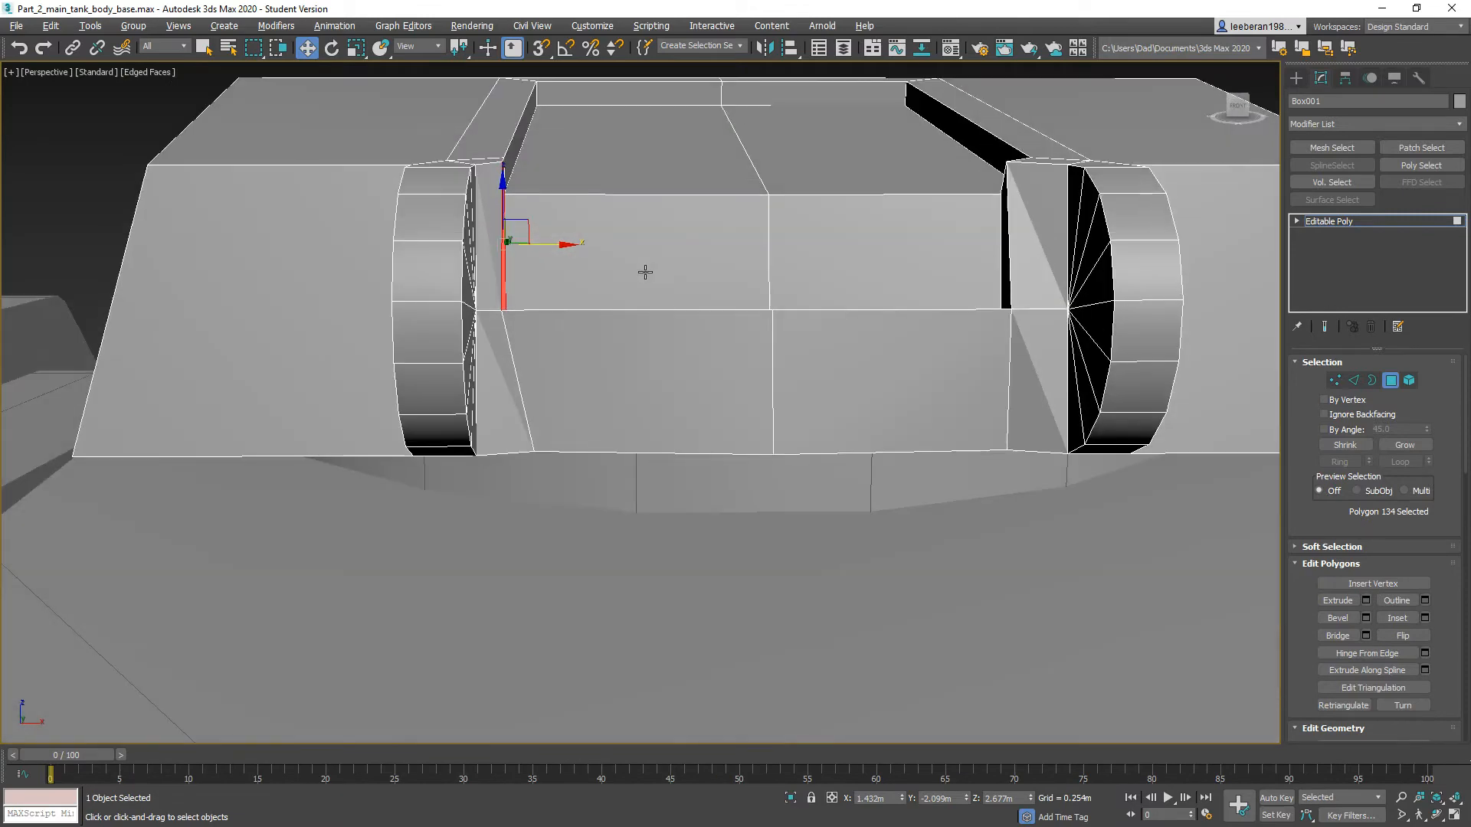
click(1004, 250)
drag(1049, 246, 1089, 252)
Step: Move the end panel's bottom corner vertices outward along X, the +X one to 2.3 m and the -X one to 1.429 m
alt+middle_drag(821, 328, 816, 293)
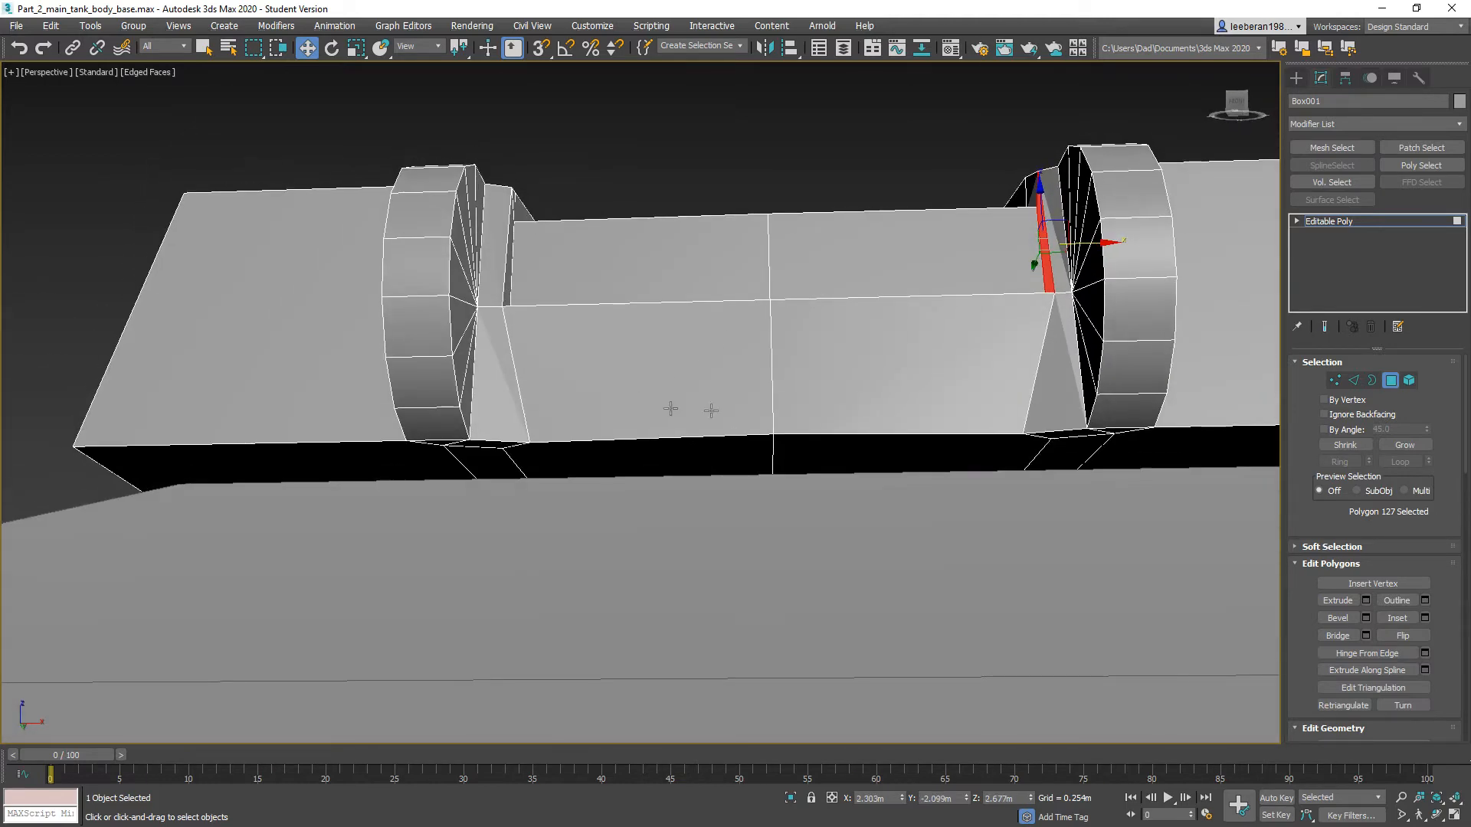
click(1334, 379)
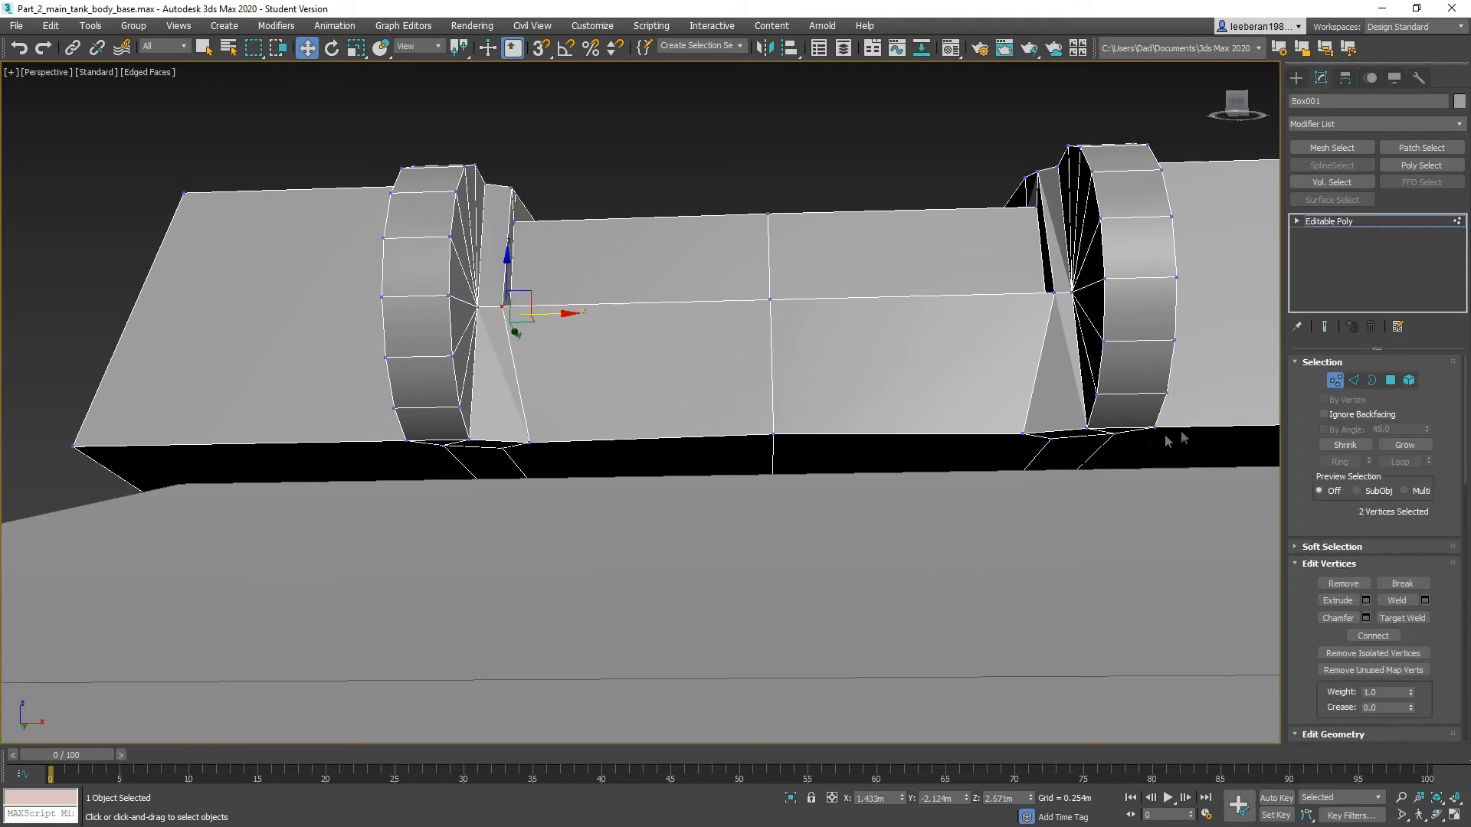
click(1022, 434)
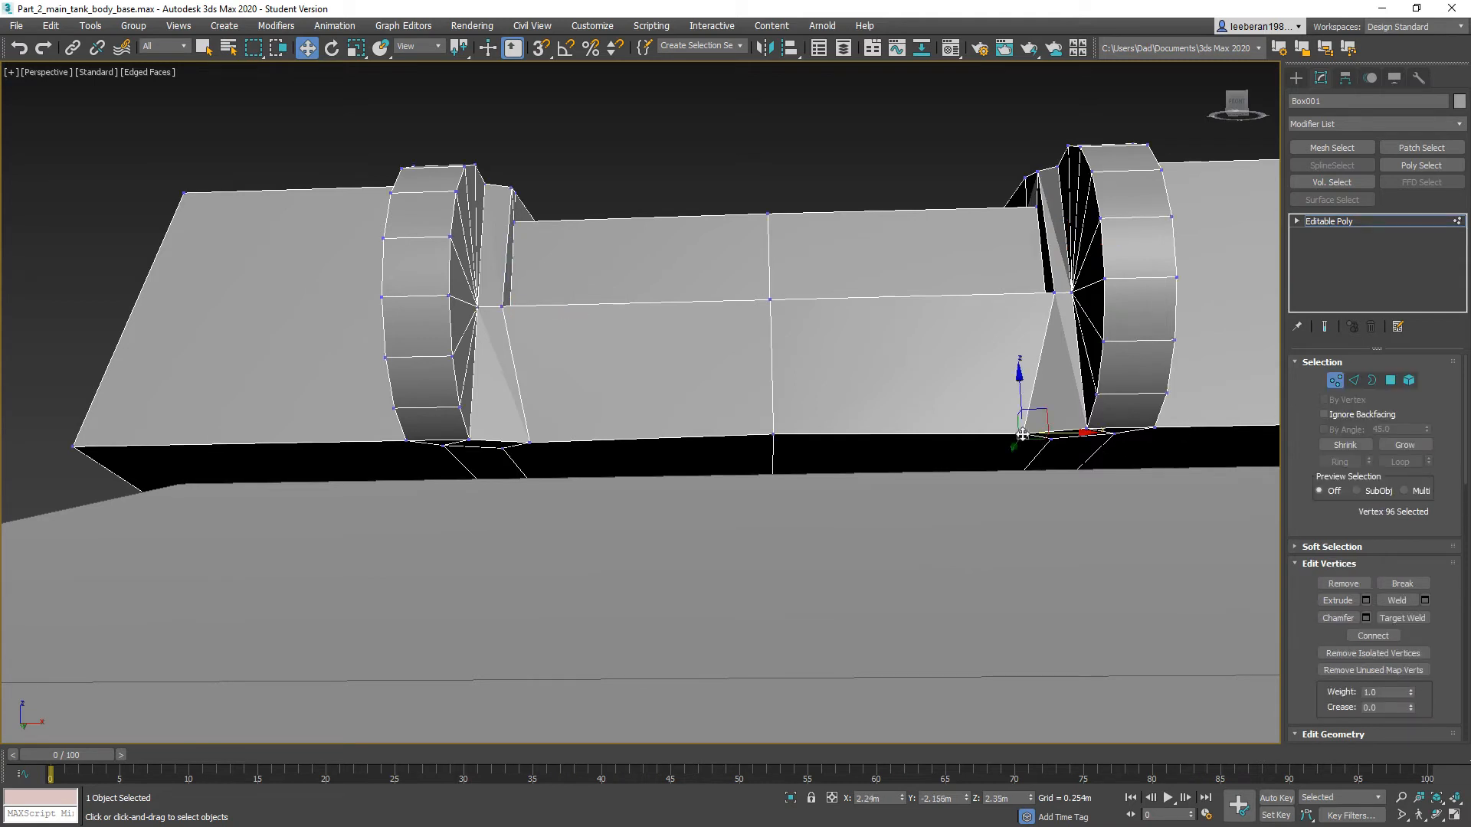
drag(1077, 433, 1121, 429)
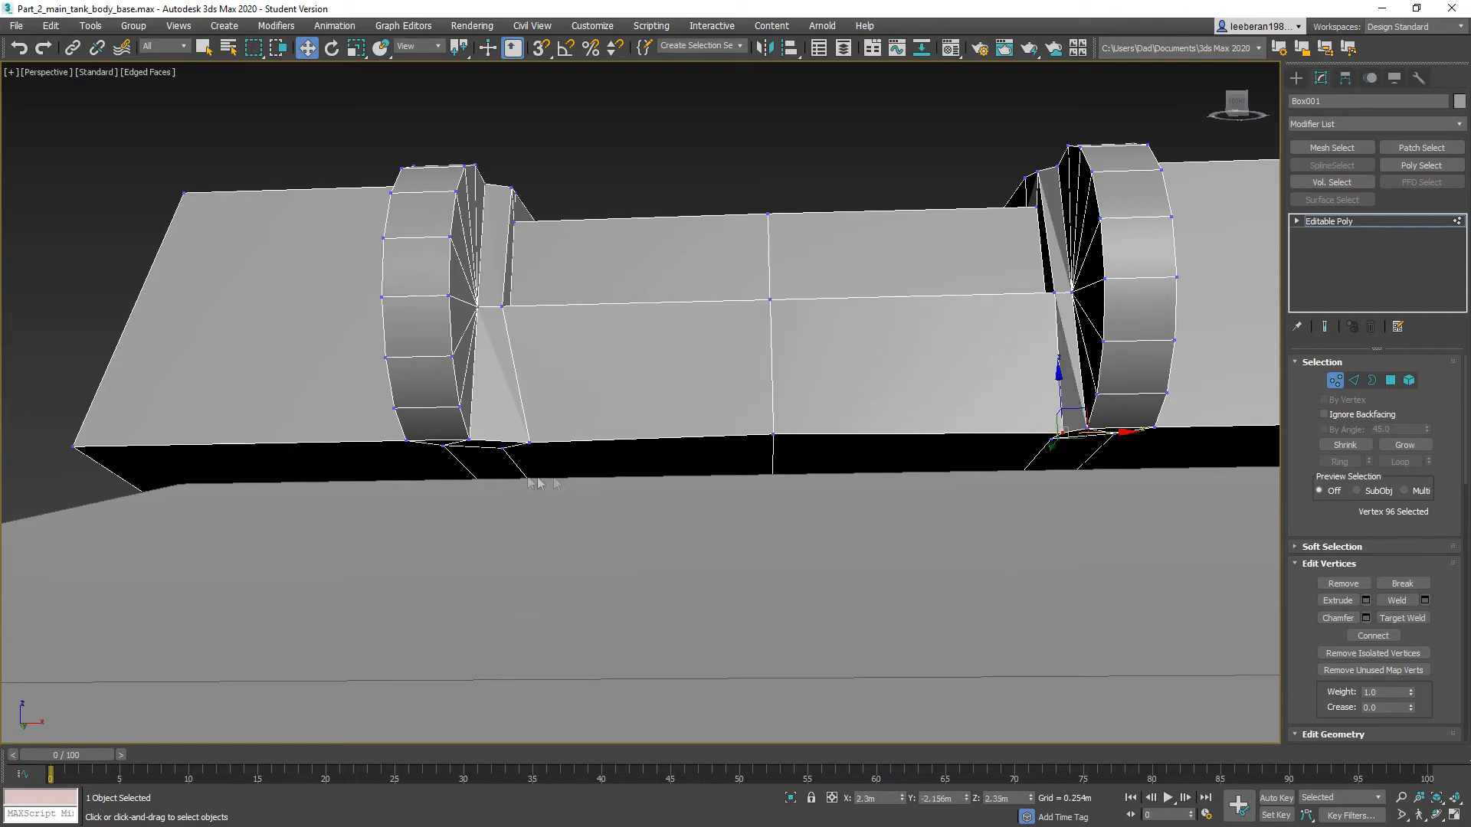
click(530, 440)
drag(580, 442, 559, 444)
mouse_move(582, 417)
alt+middle_down()
mouse_move(596, 439)
mouse_move(477, 479)
mouse_move(540, 464)
mouse_move(589, 410)
mouse_move(594, 431)
alt+middle_up()
alt+middle_drag(671, 374, 725, 371)
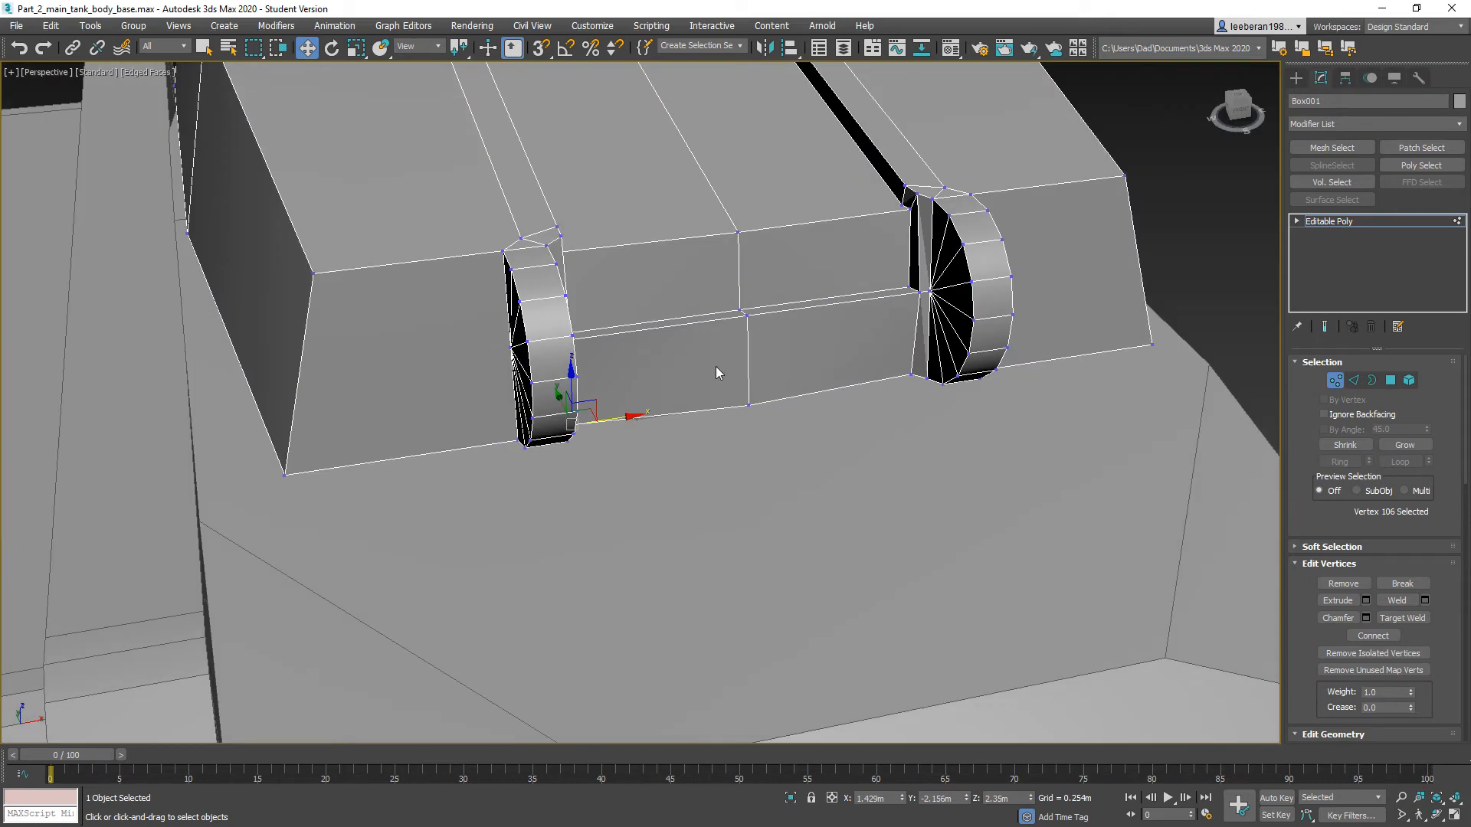
alt+middle_drag(728, 366, 692, 381)
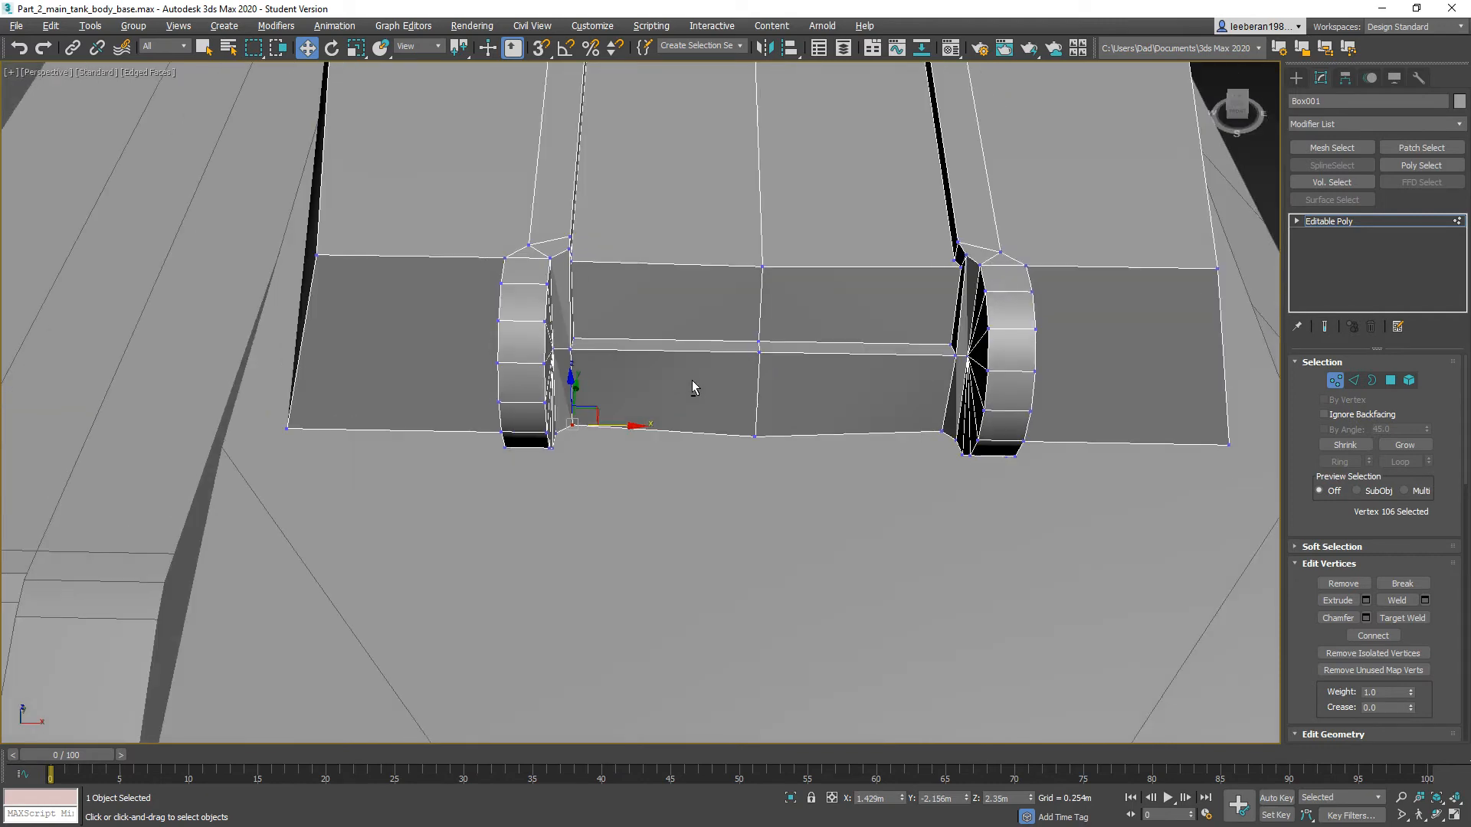
alt+middle_drag(894, 406, 877, 342)
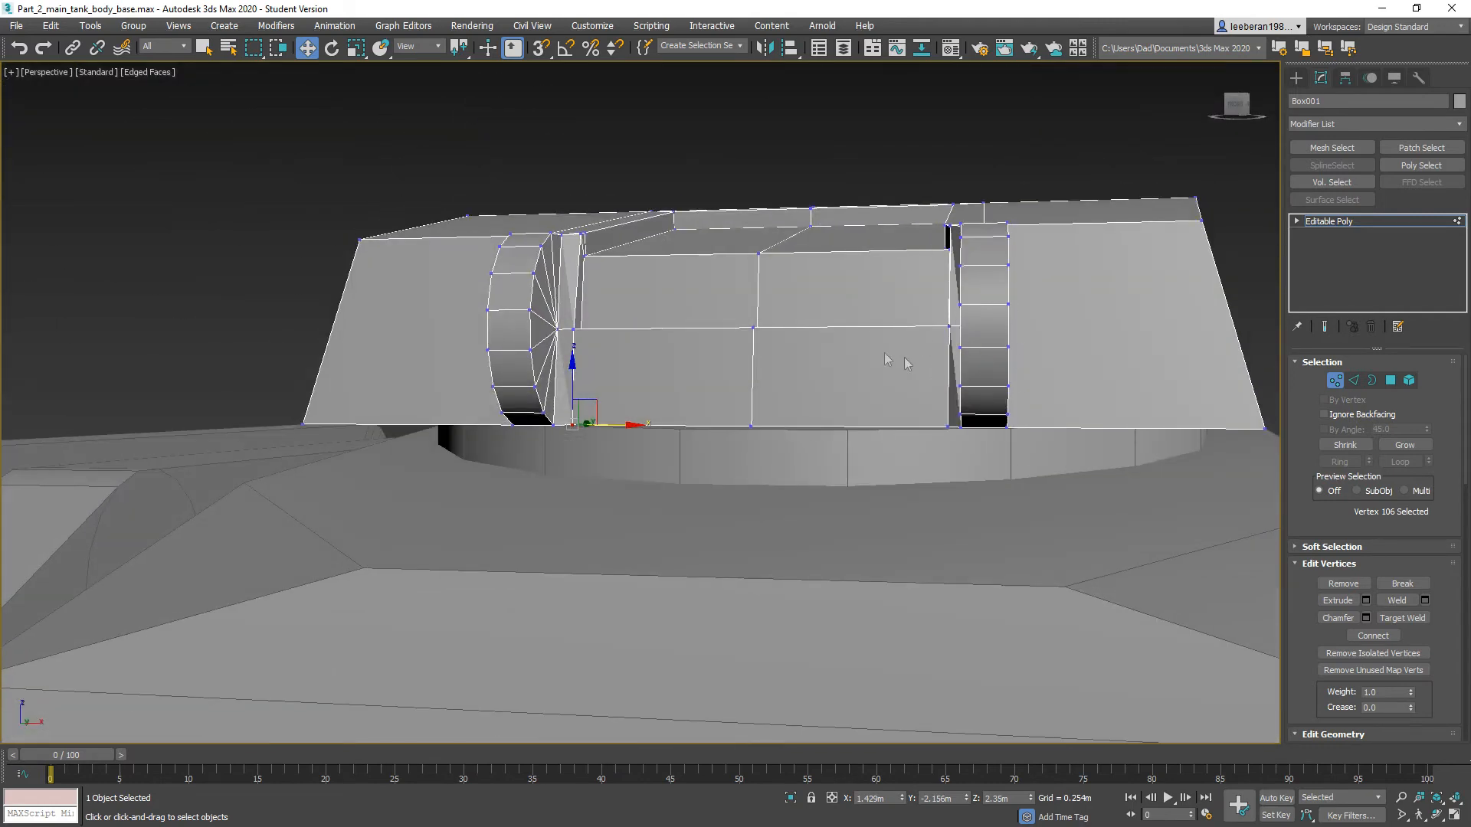
Step: Create a box on the turret's top face with AutoGrid, about 1.375 m long and 0.661 m wide, and give it height
alt+middle_drag(756, 366, 817, 379)
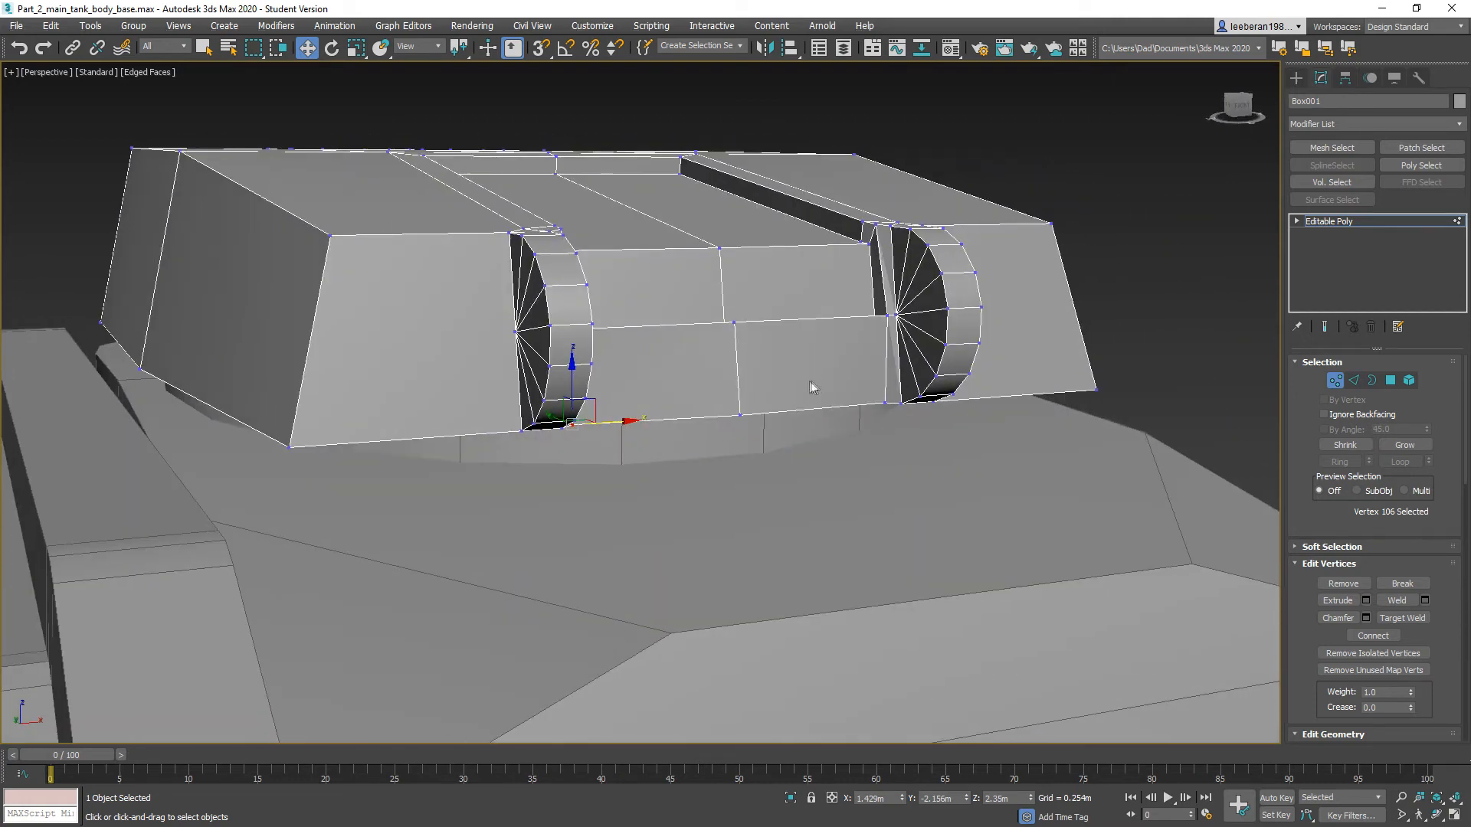
scroll(738, 345, down, 3)
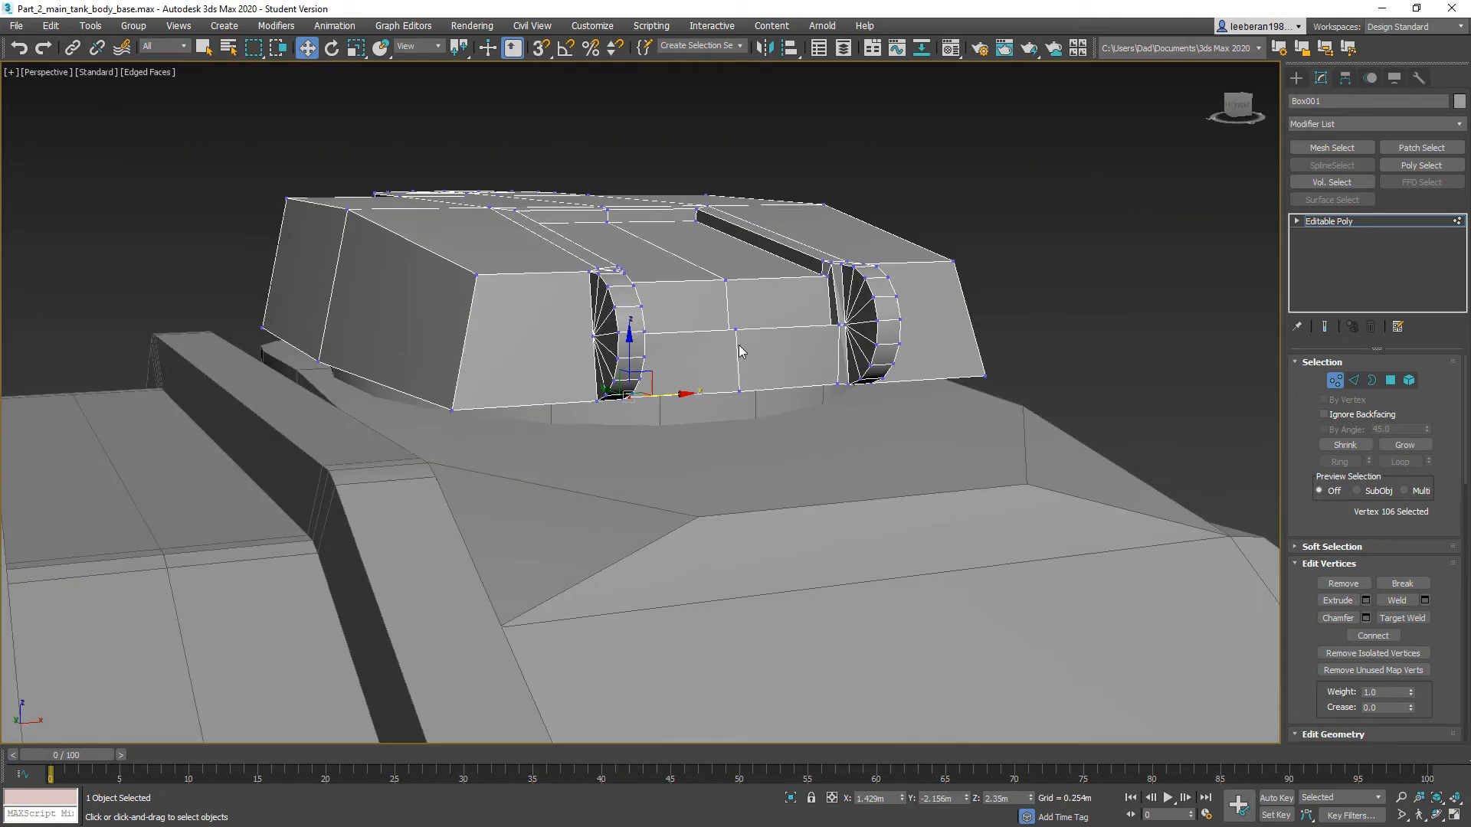
click(1297, 78)
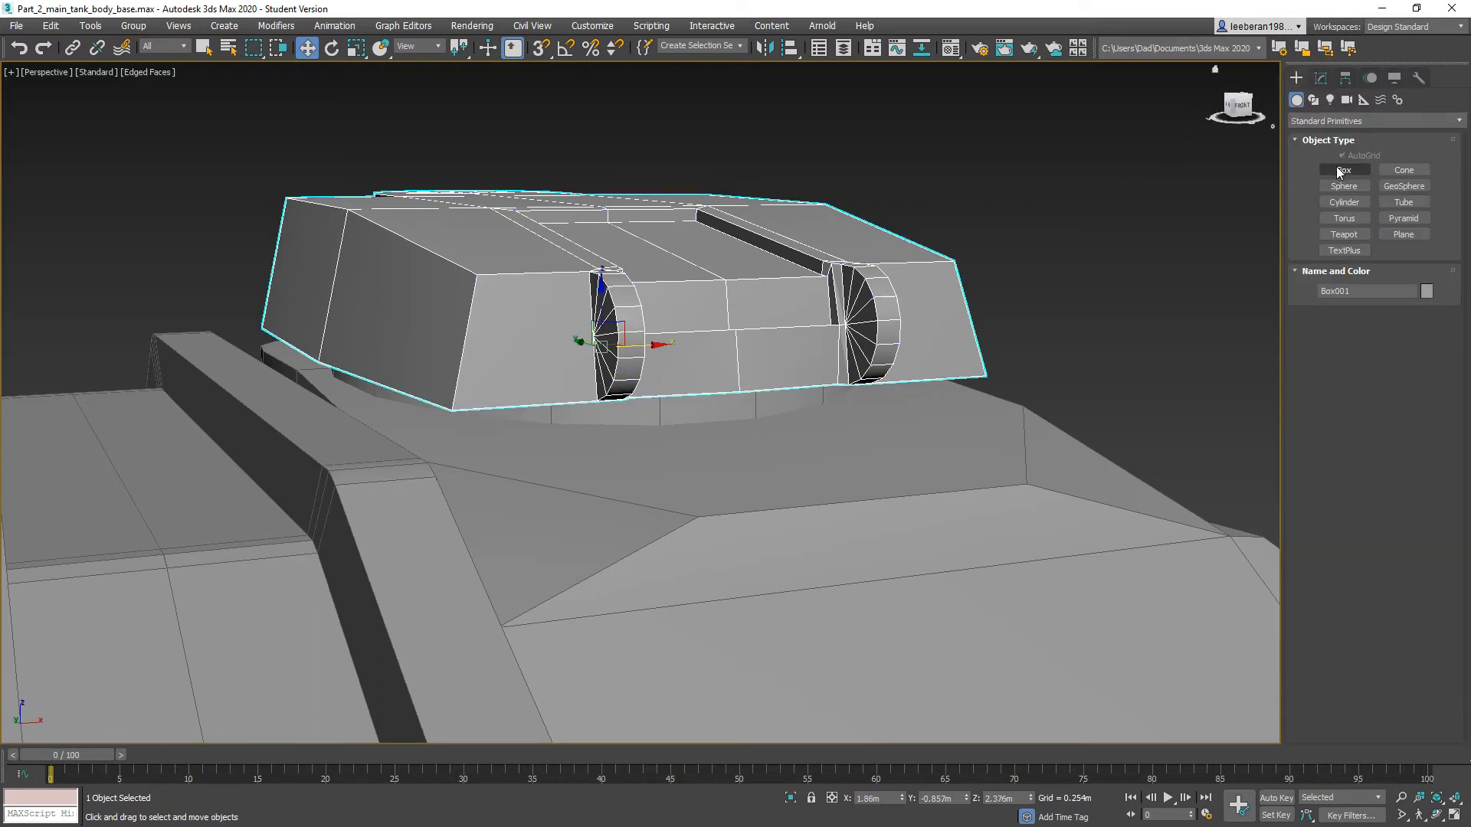
click(1342, 170)
alt+middle_drag(678, 402, 291, 199)
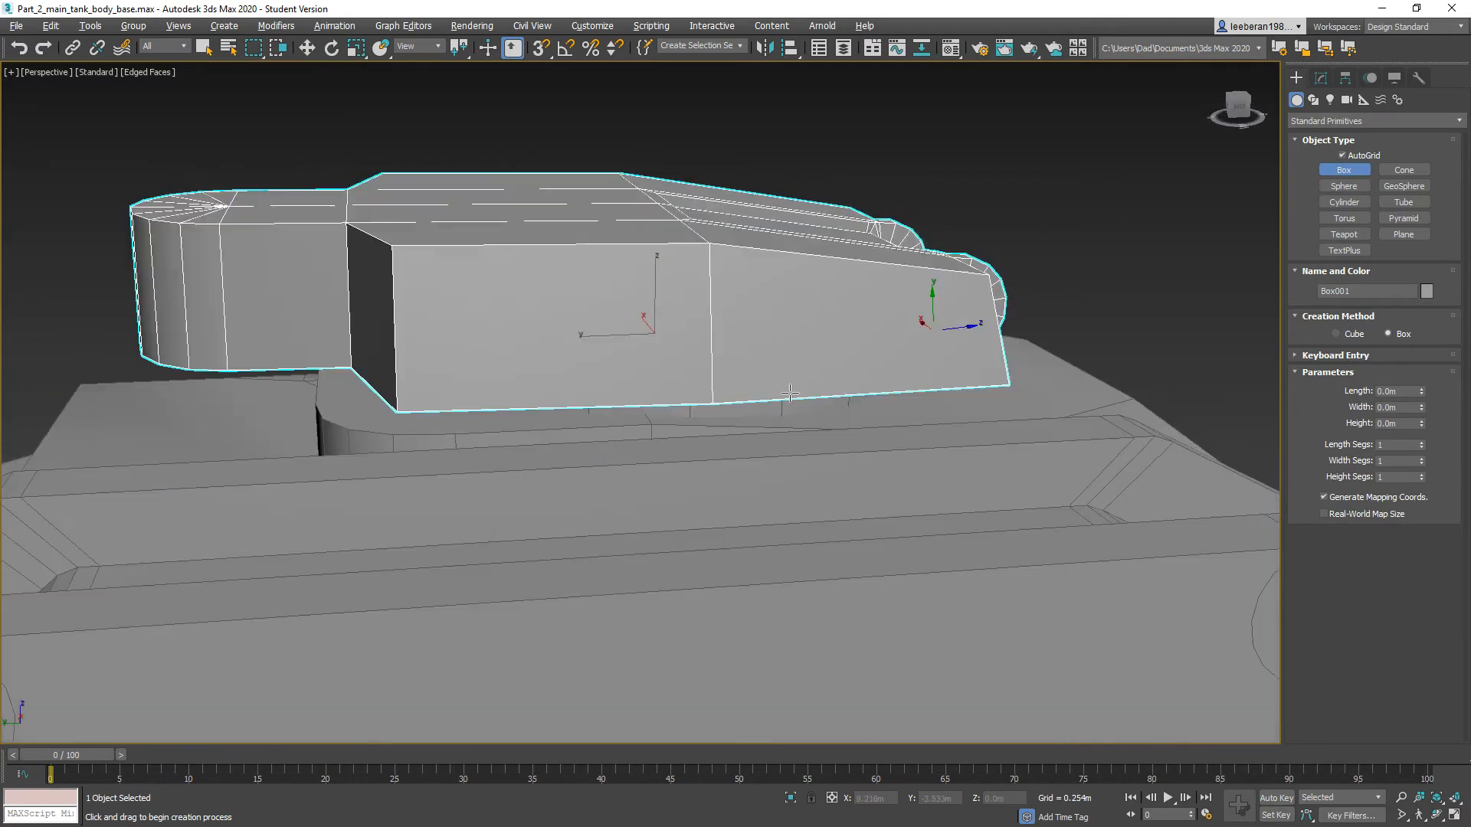
mouse_move(253, 195)
alt+middle_down()
mouse_move(249, 181)
mouse_move(240, 190)
mouse_move(257, 187)
alt+middle_up()
drag(257, 185, 552, 281)
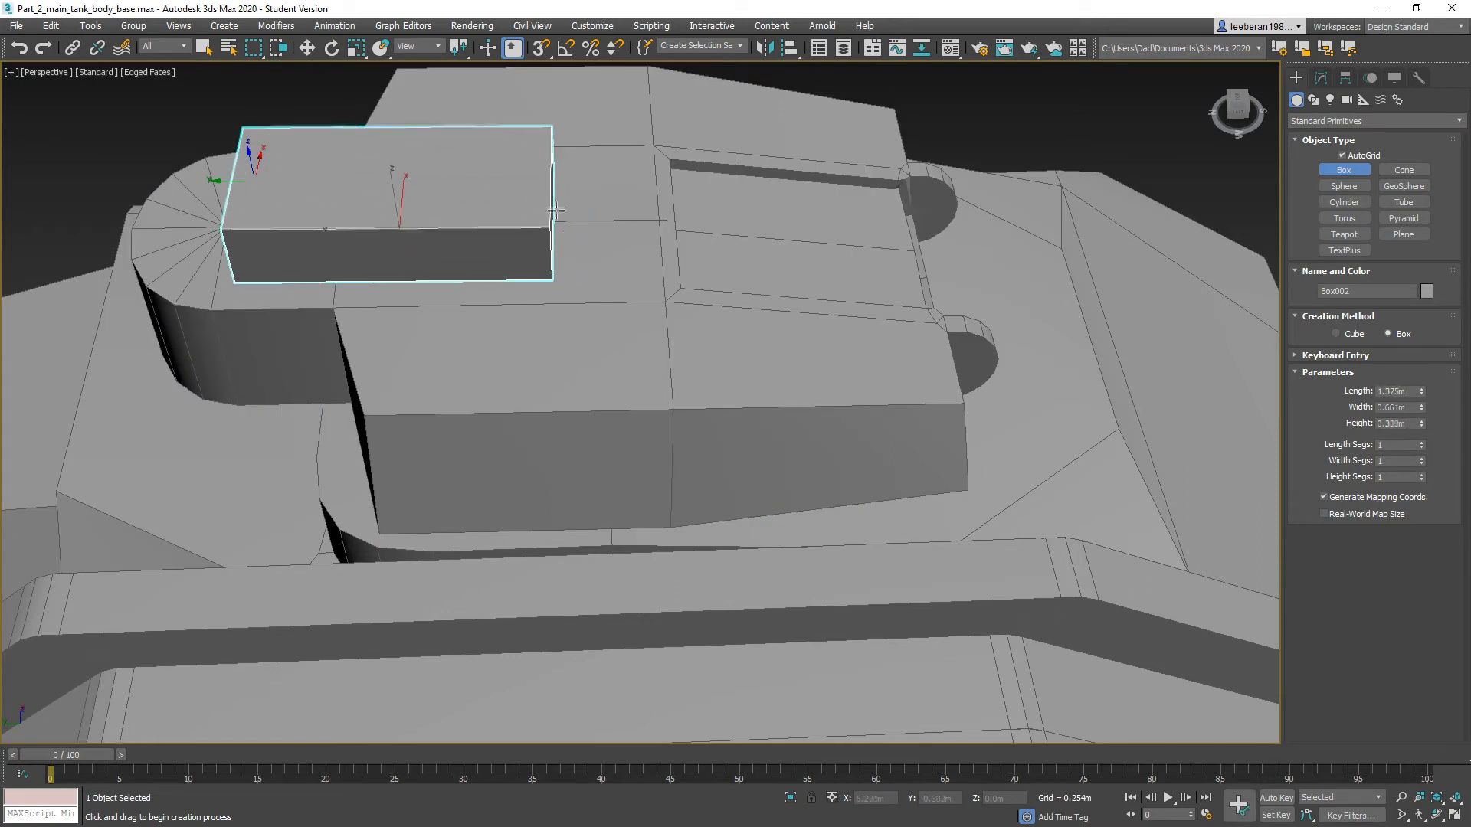
click(493, 187)
Step: Convert the new box on top of the turret to an Editable Poly
click(308, 48)
alt+middle_drag(371, 130, 387, 148)
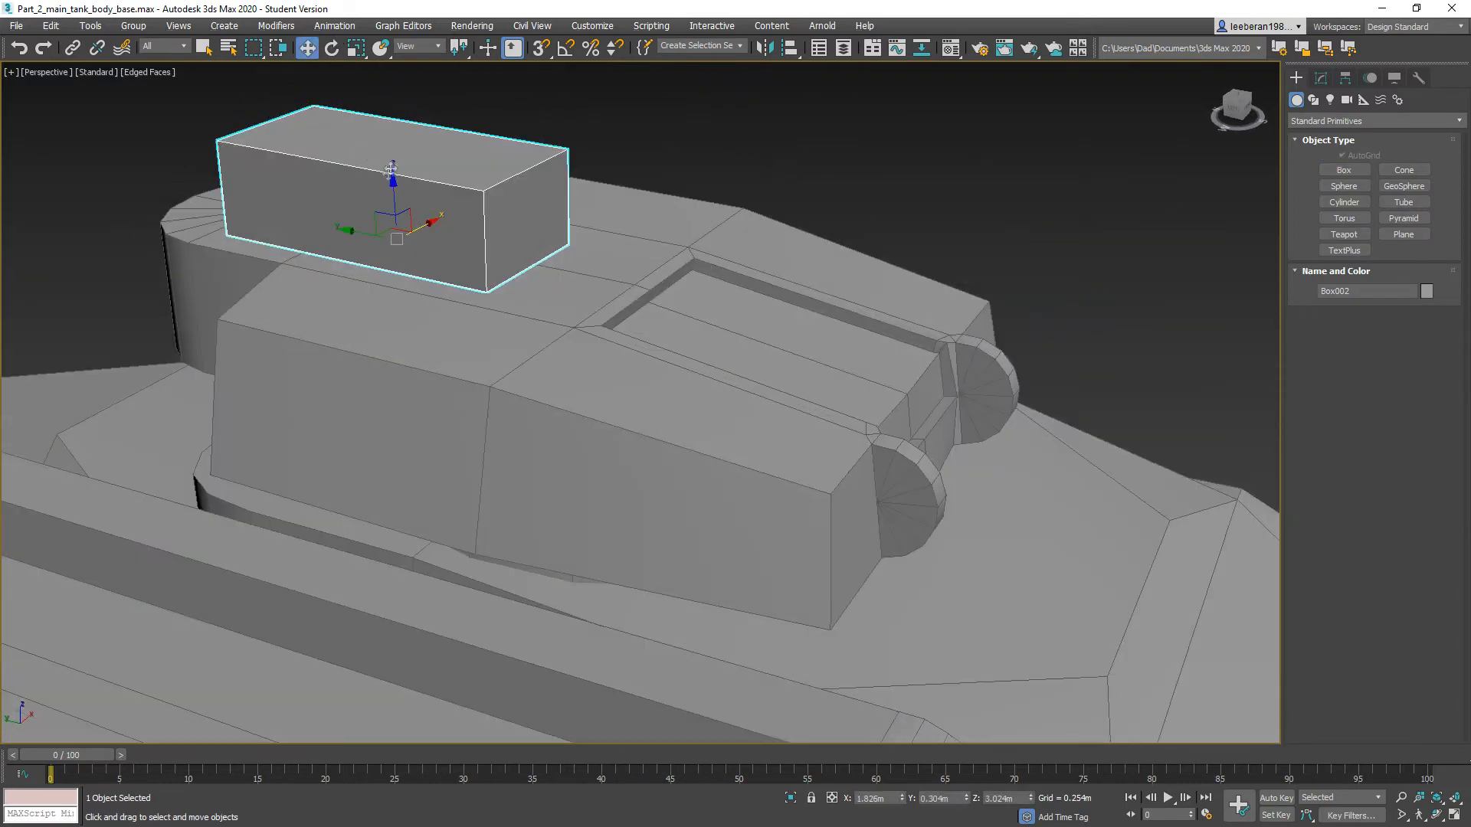
right_click(298, 151)
mouse_move(398, 312)
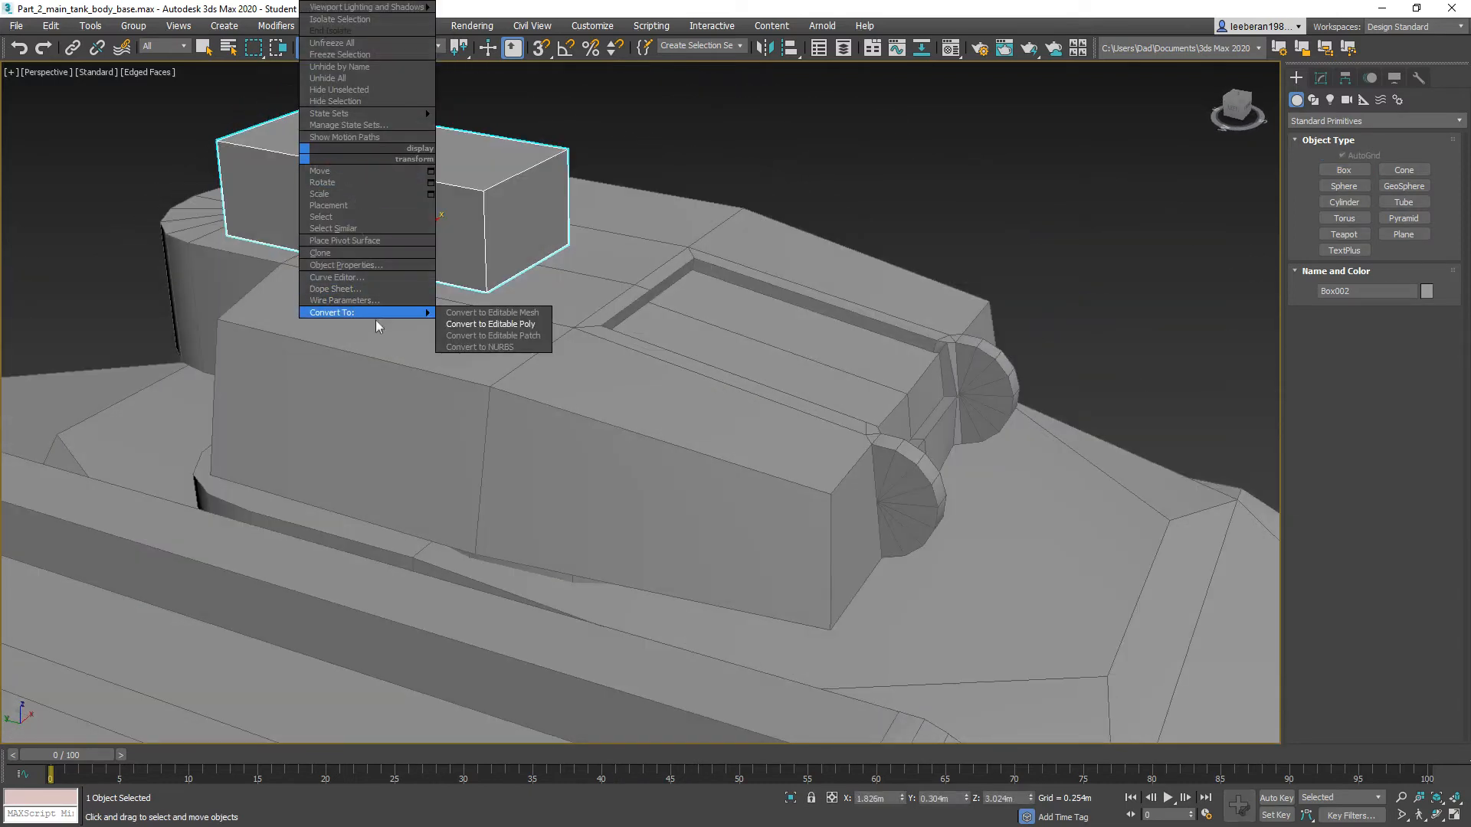
click(510, 325)
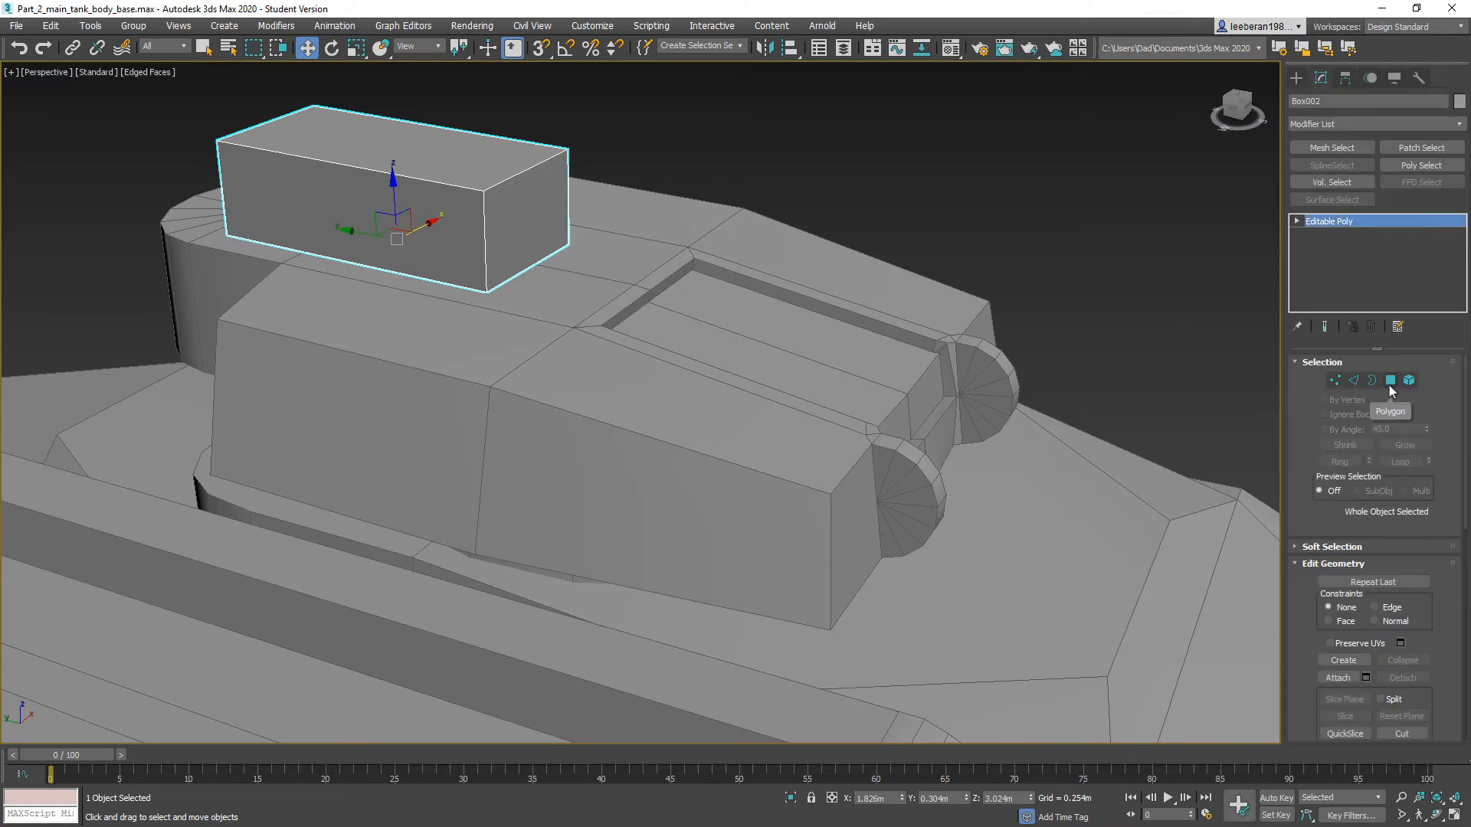
Step: Chamfer the box's four lengthwise edges to give it an octagonal cross-section
click(1357, 380)
click(429, 180)
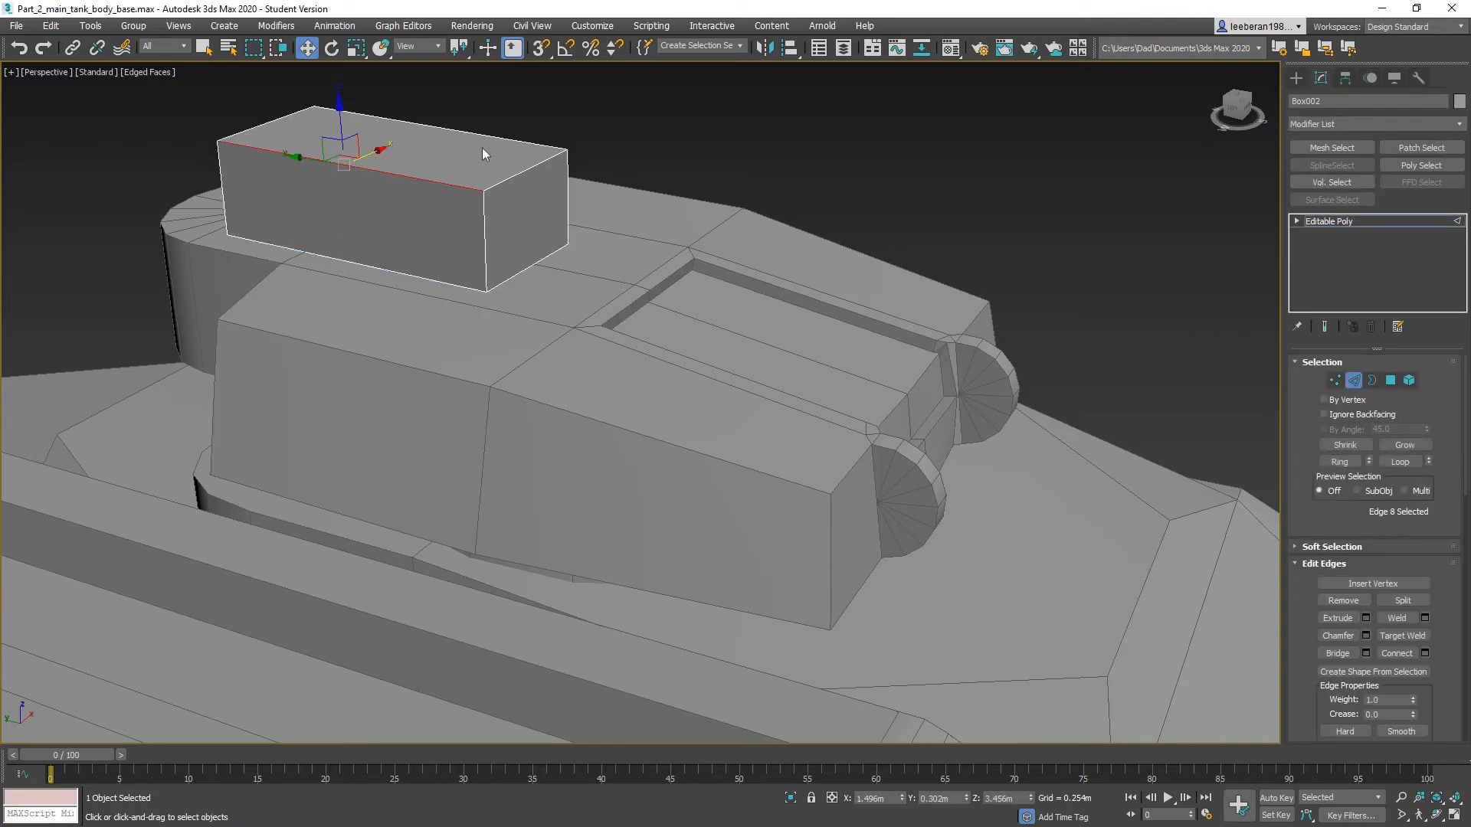
click(1338, 461)
click(1344, 639)
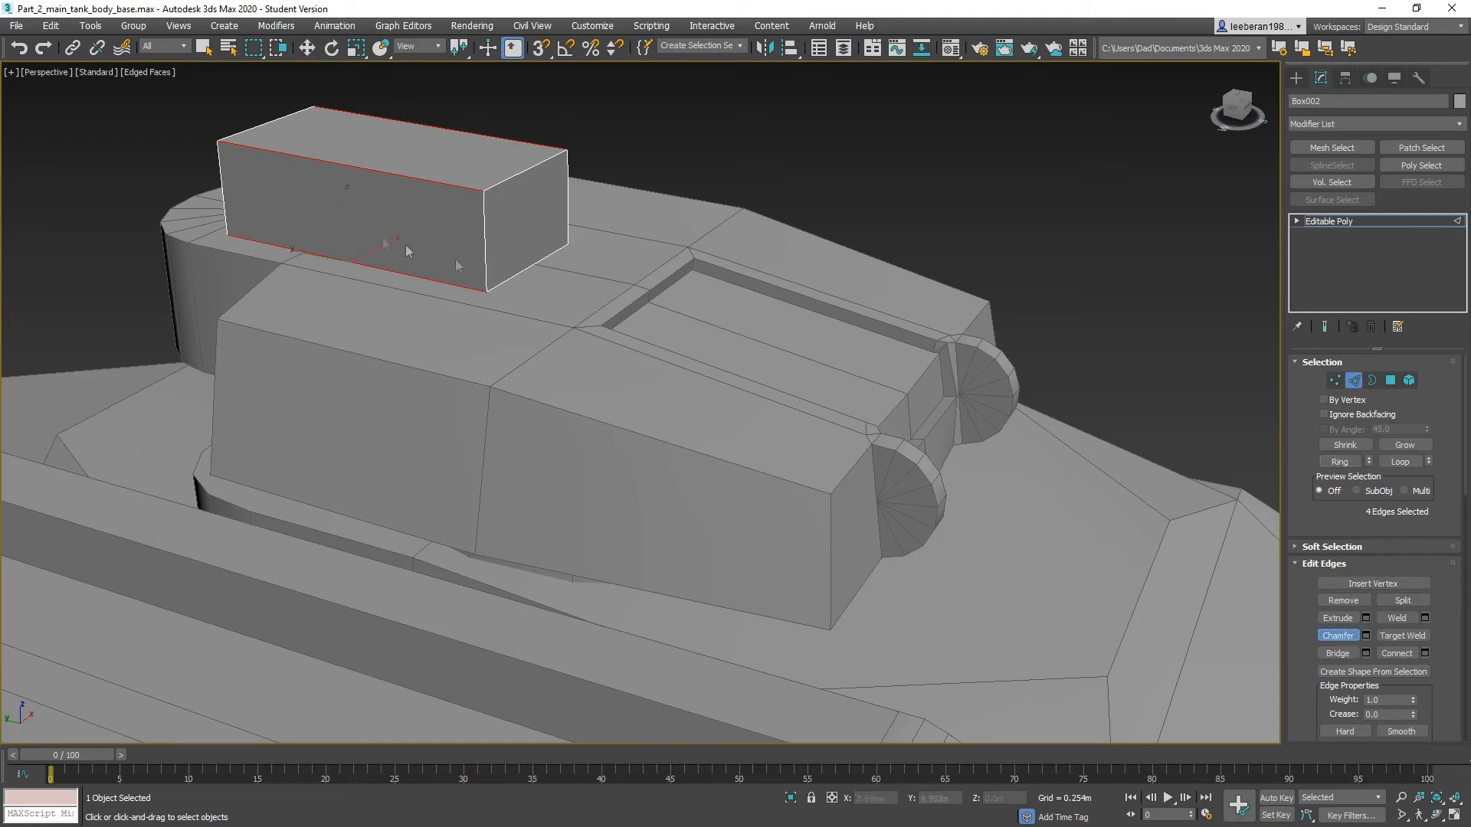
drag(461, 183, 448, 161)
click(306, 47)
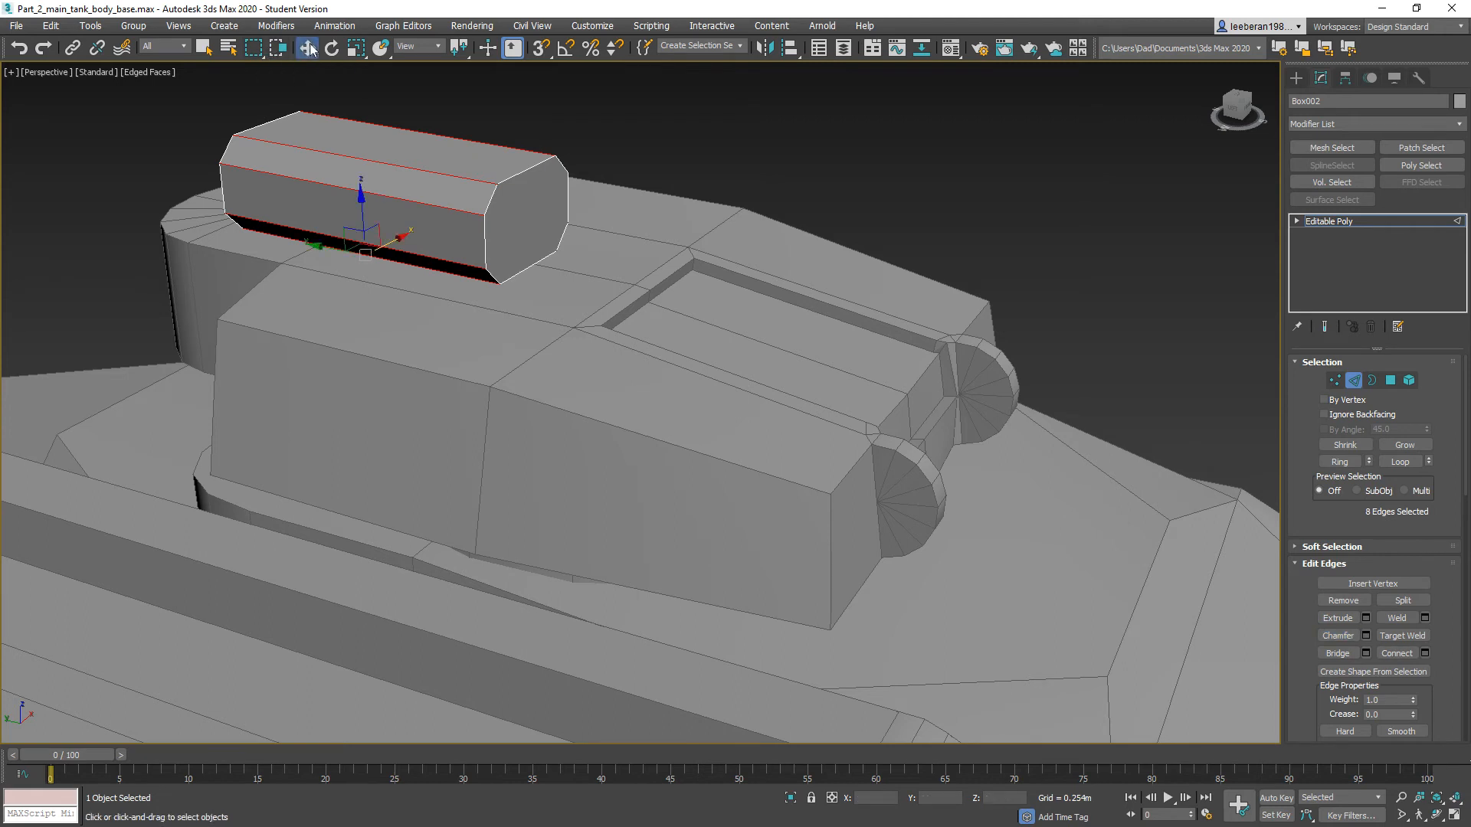
Step: Move the chamfered box into the turret recess between the lugs, at Y -1.717 m and Z 2.411 m
click(1353, 380)
drag(353, 236, 778, 330)
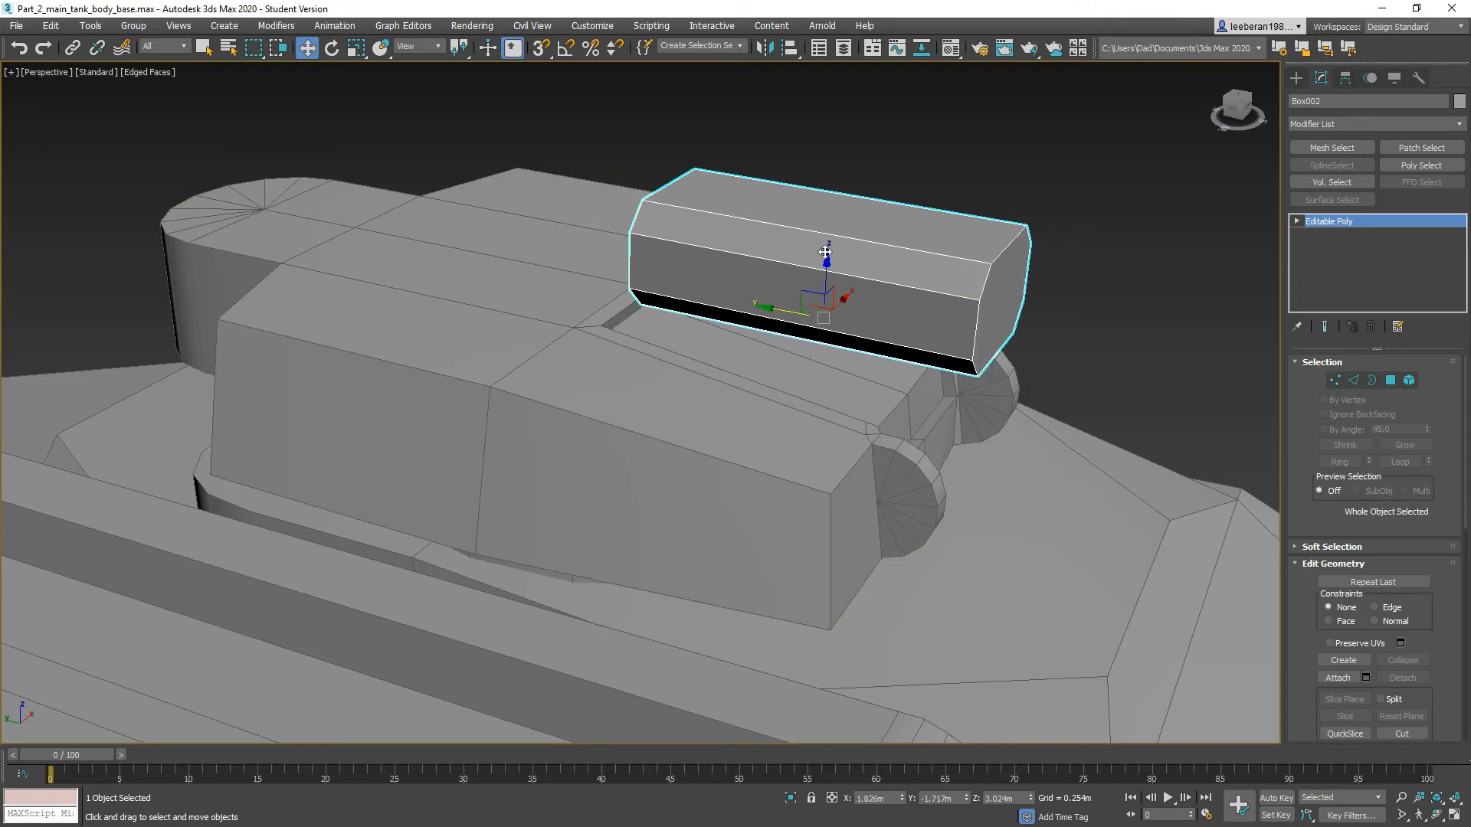
drag(831, 260, 798, 393)
alt+middle_drag(797, 391, 721, 407)
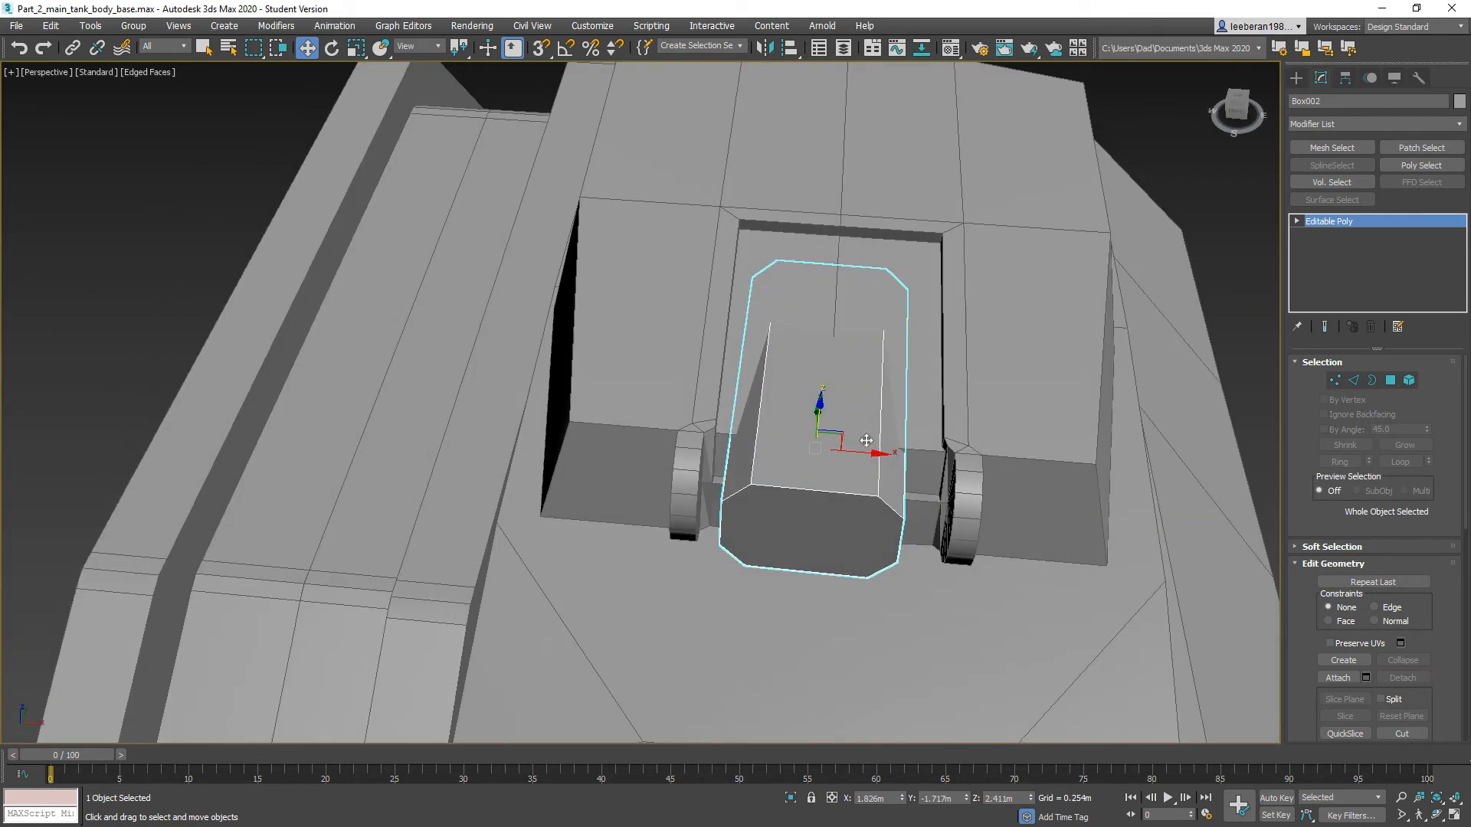
alt+middle_drag(525, 237, 329, 136)
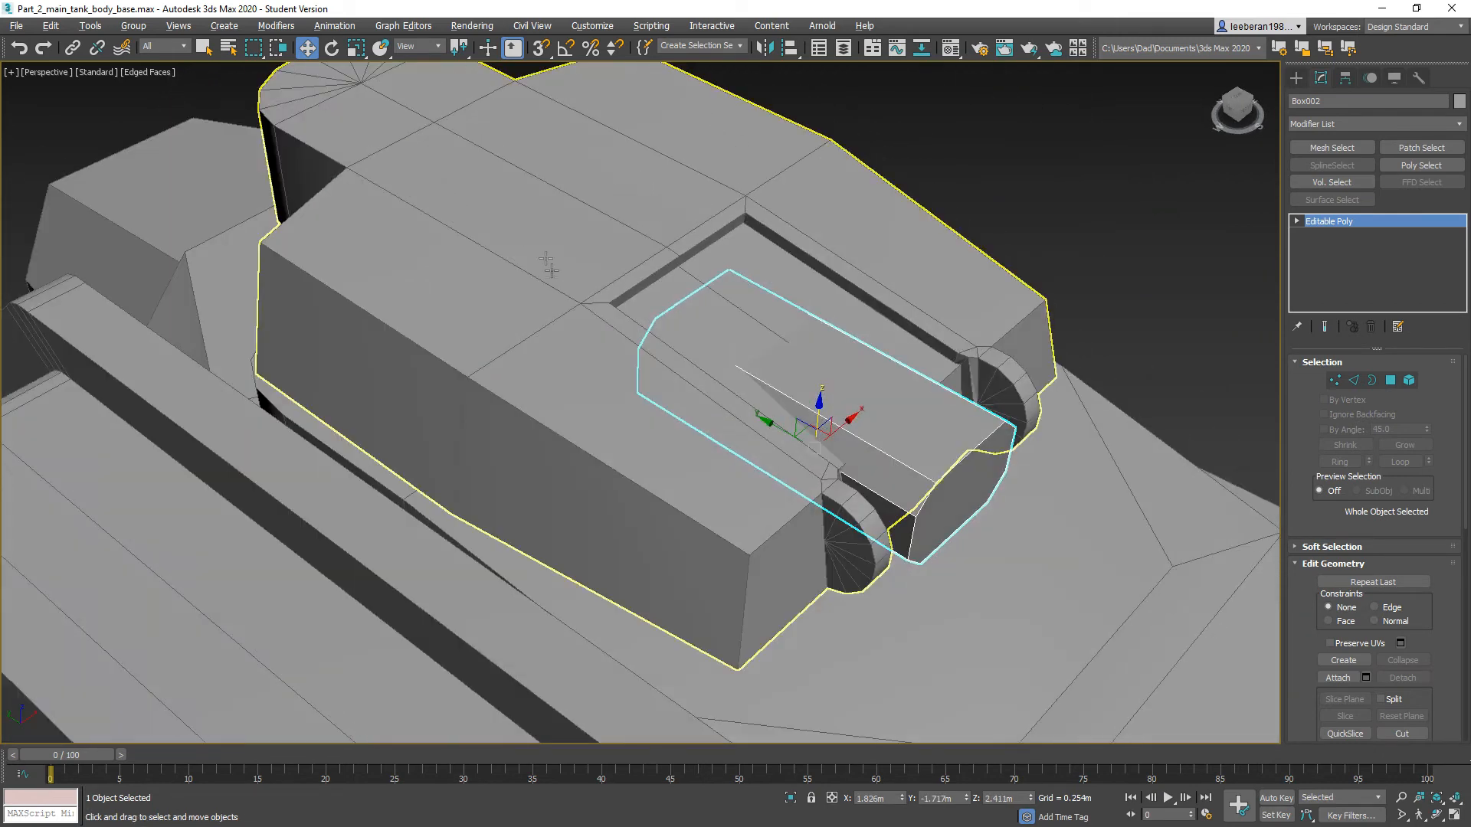
Step: Scale the chamfered box uniformly to 125.155% and move it along X to 1.867 m to centre it in the recess
click(356, 47)
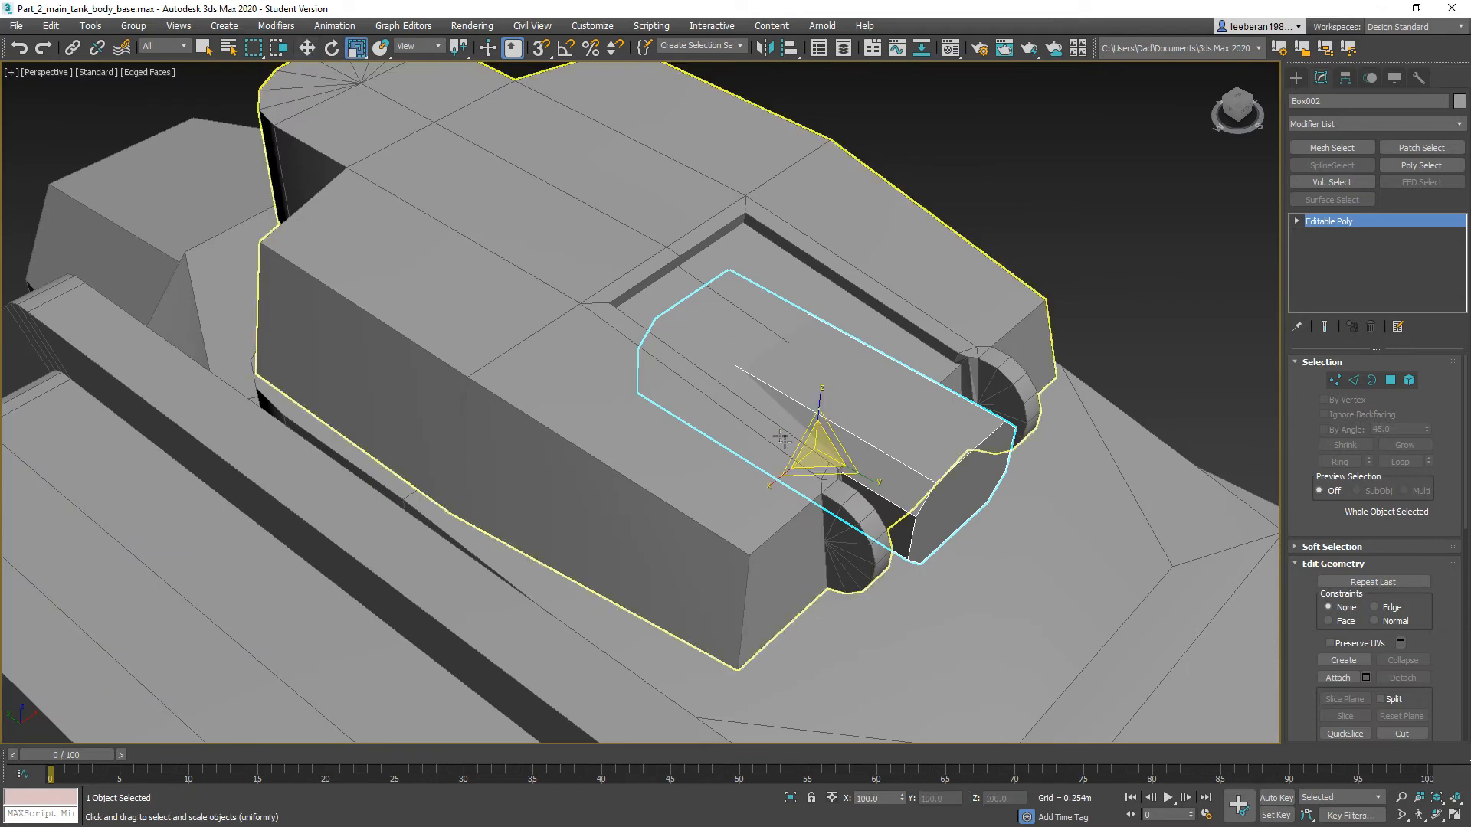
drag(818, 442, 821, 421)
alt+middle_drag(785, 419, 678, 305)
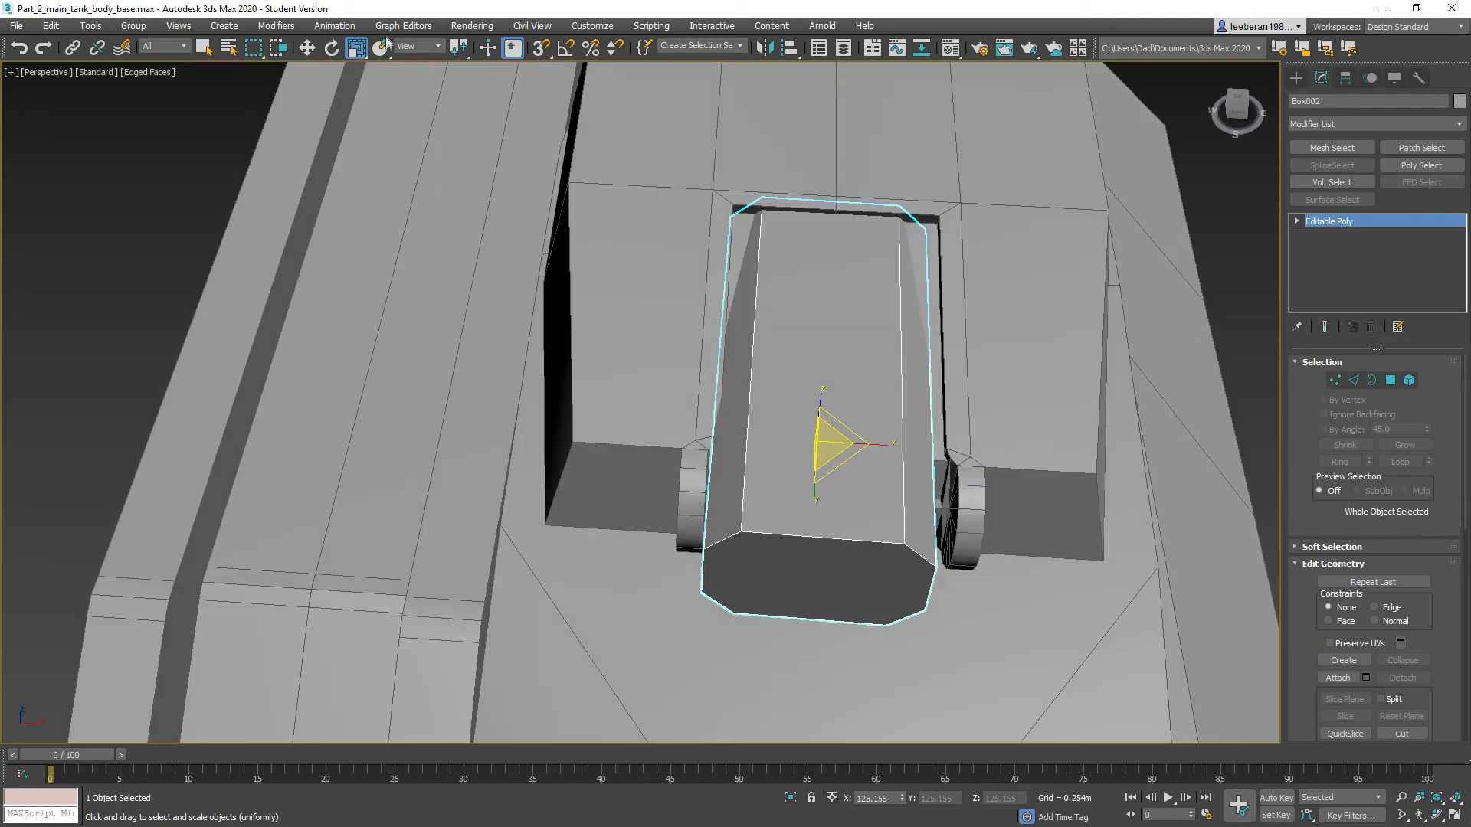
click(306, 47)
drag(855, 438, 875, 444)
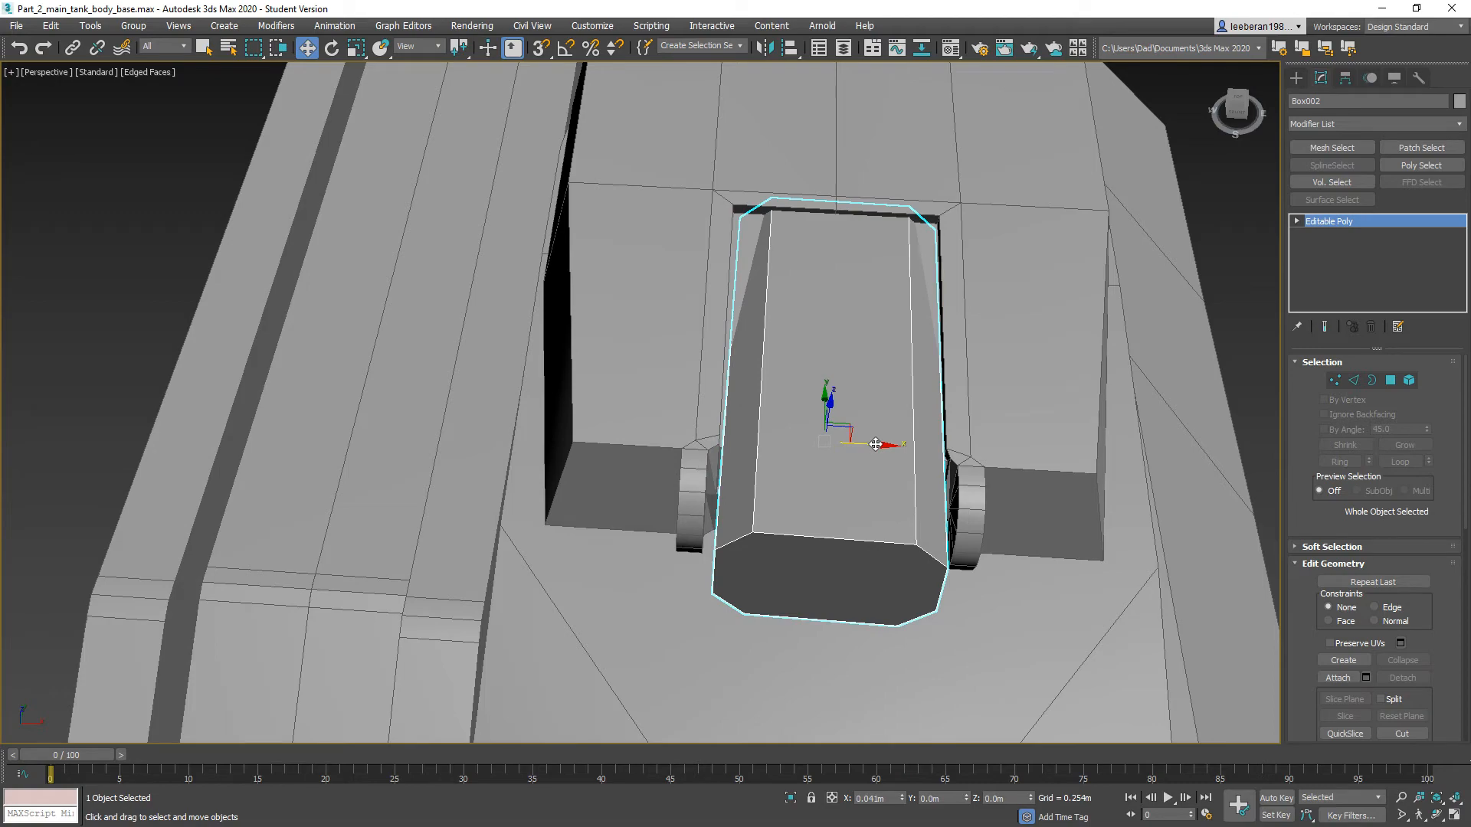
alt+middle_drag(876, 445, 720, 440)
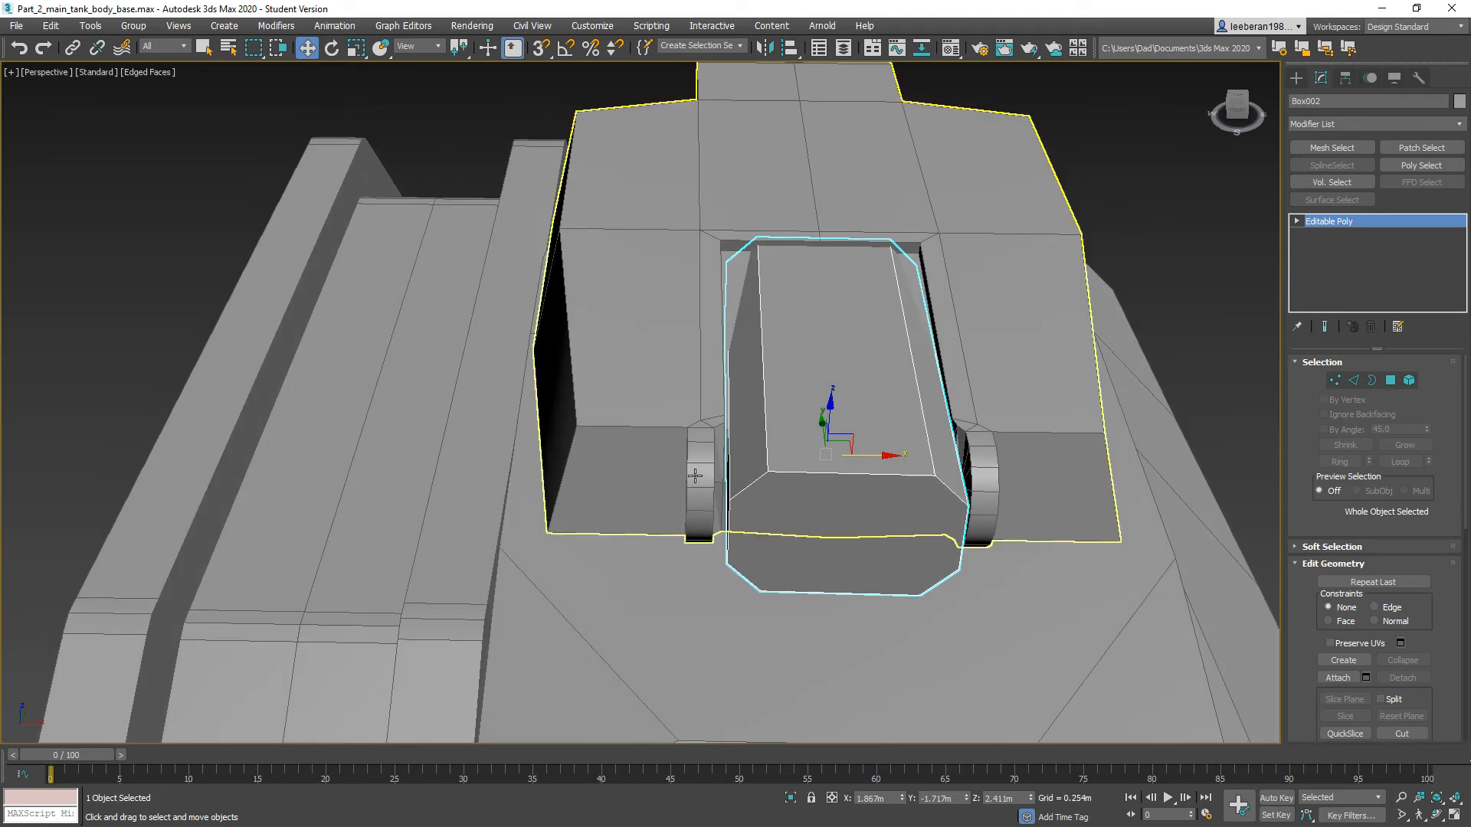
alt+middle_drag(692, 508, 1267, 478)
Step: Move the turret's +X lug vertices, including those joining it to the recess, inward along X to 2.305 m against the box
click(1333, 380)
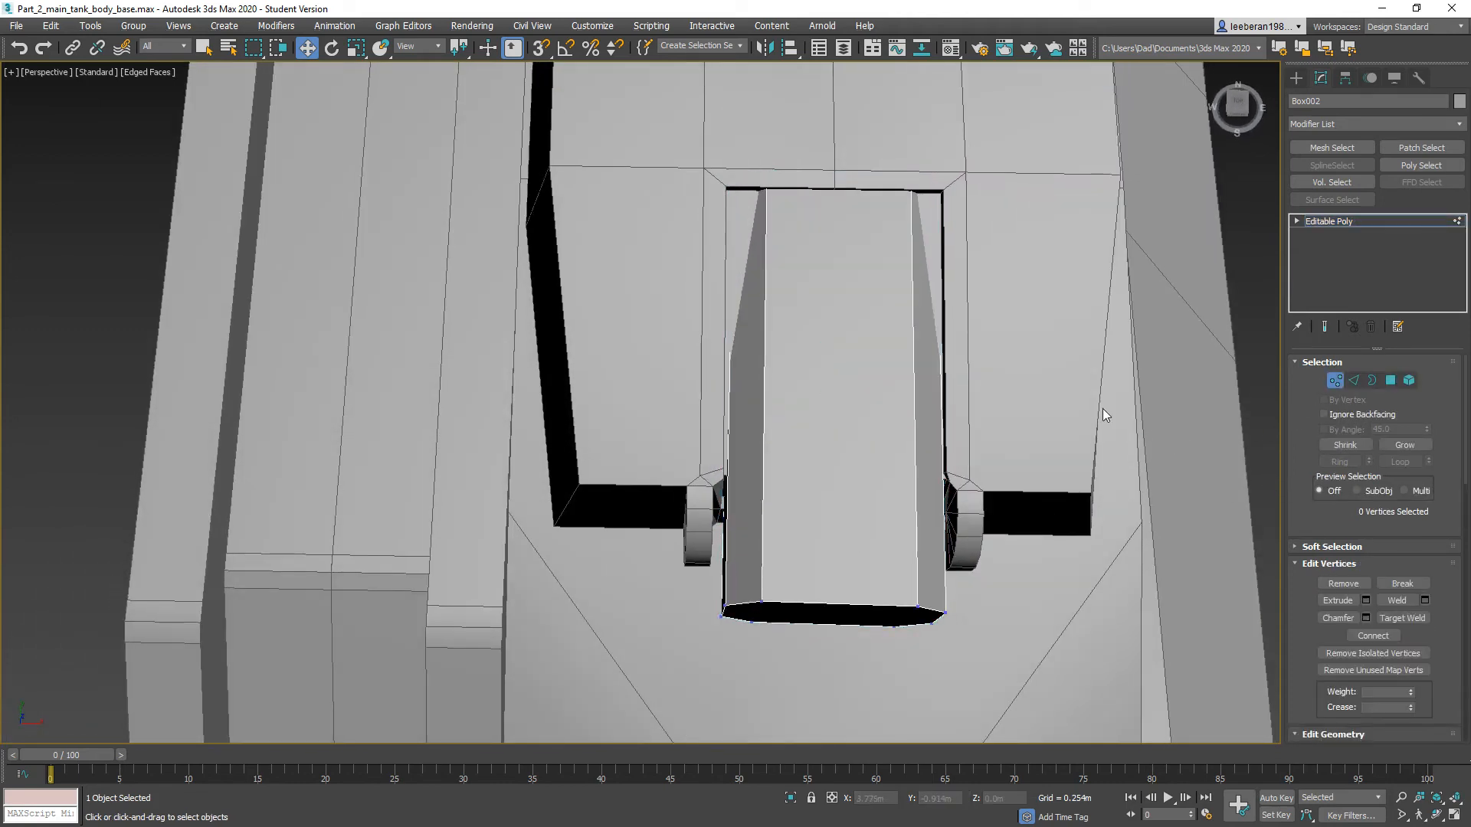
click(1334, 381)
click(1046, 425)
middle_drag(1054, 453, 771, 415)
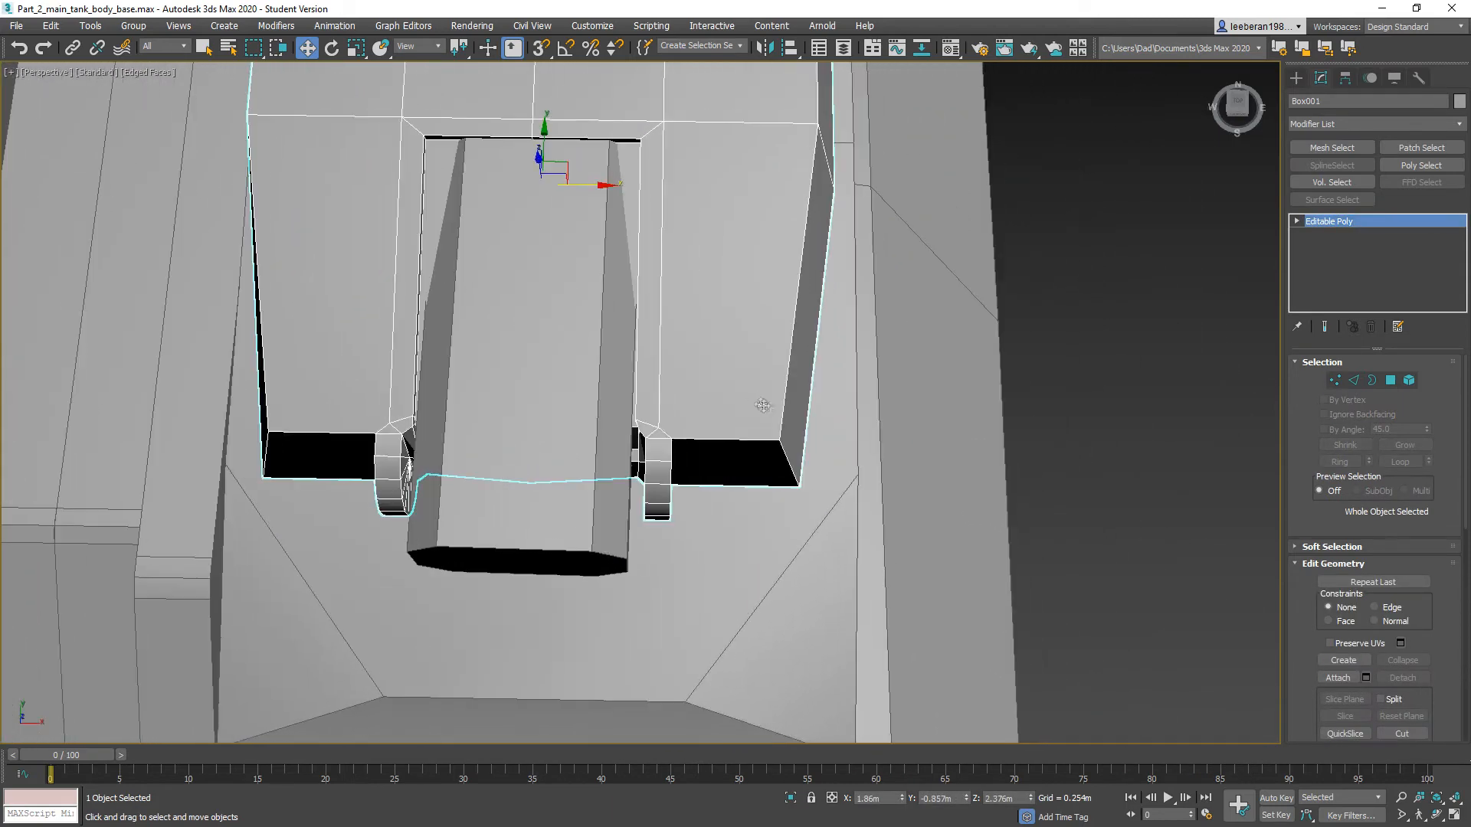
click(1335, 380)
drag(679, 567, 641, 417)
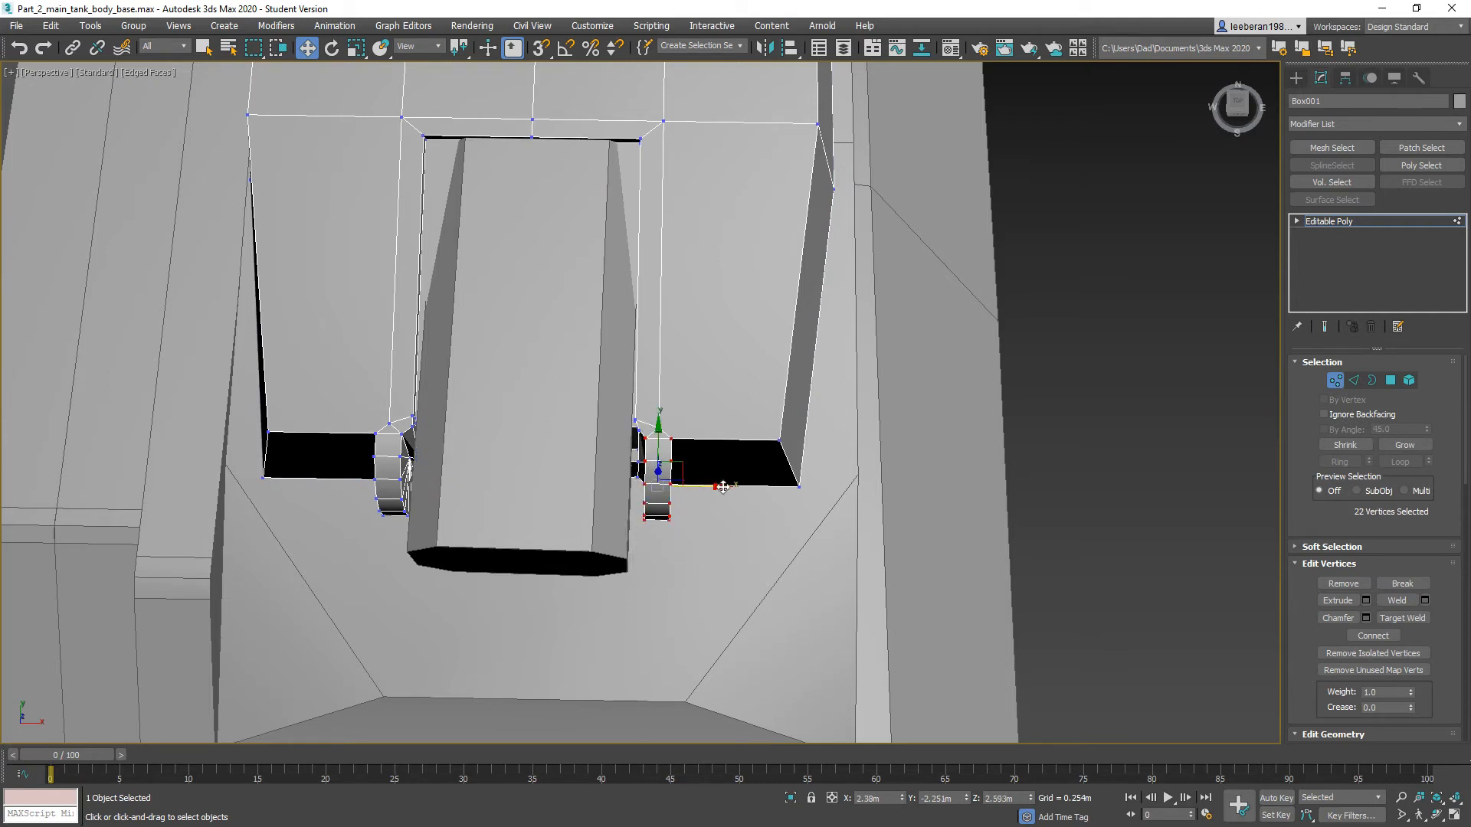
drag(723, 487, 718, 490)
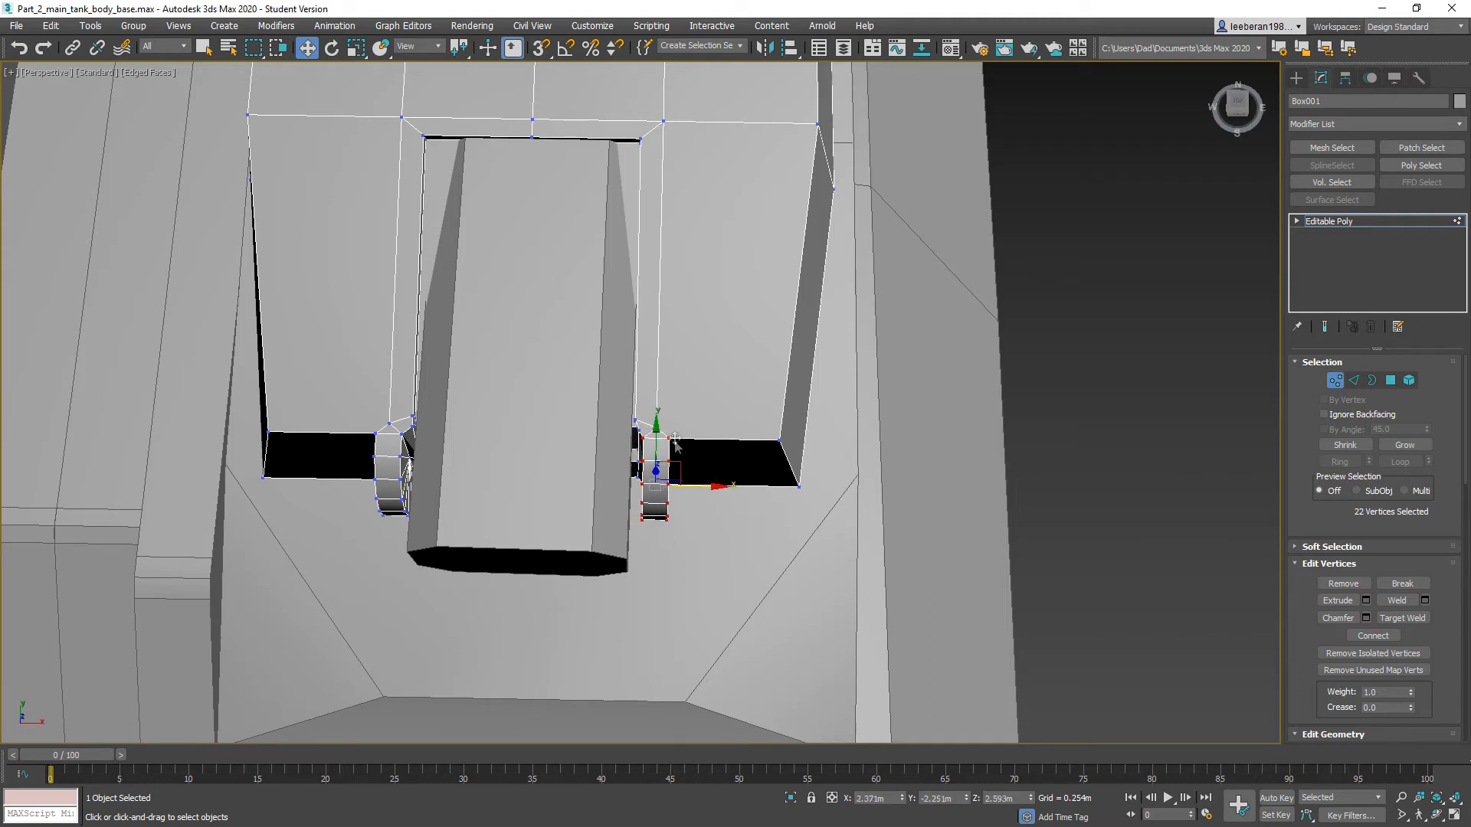
ctrl+drag(633, 407, 747, 556)
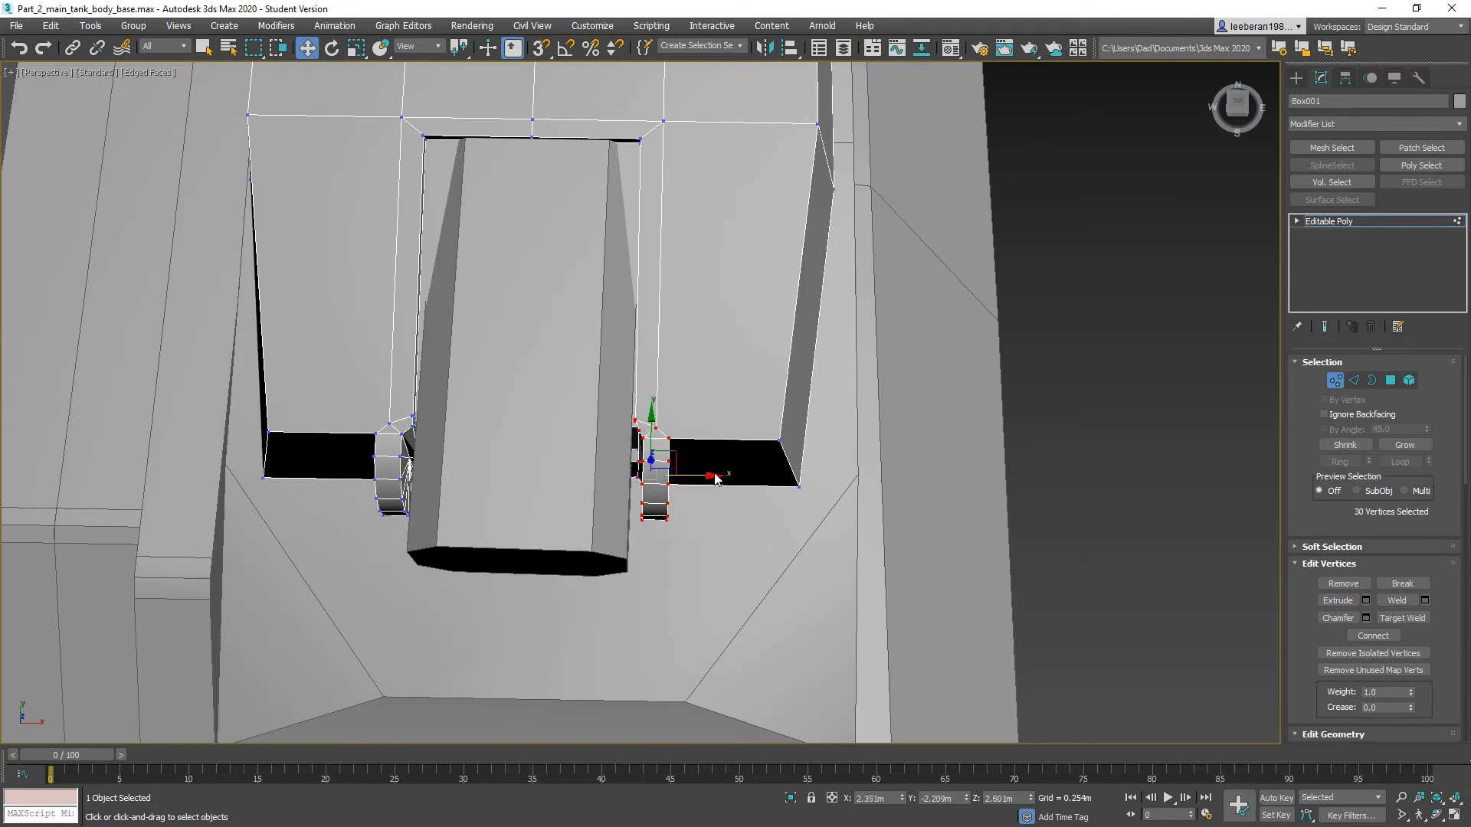
drag(714, 477, 699, 480)
Step: Move the -X lug vertices, including those joining it to the recess, inward along X to 1.401 m against the box
middle_drag(492, 485, 692, 486)
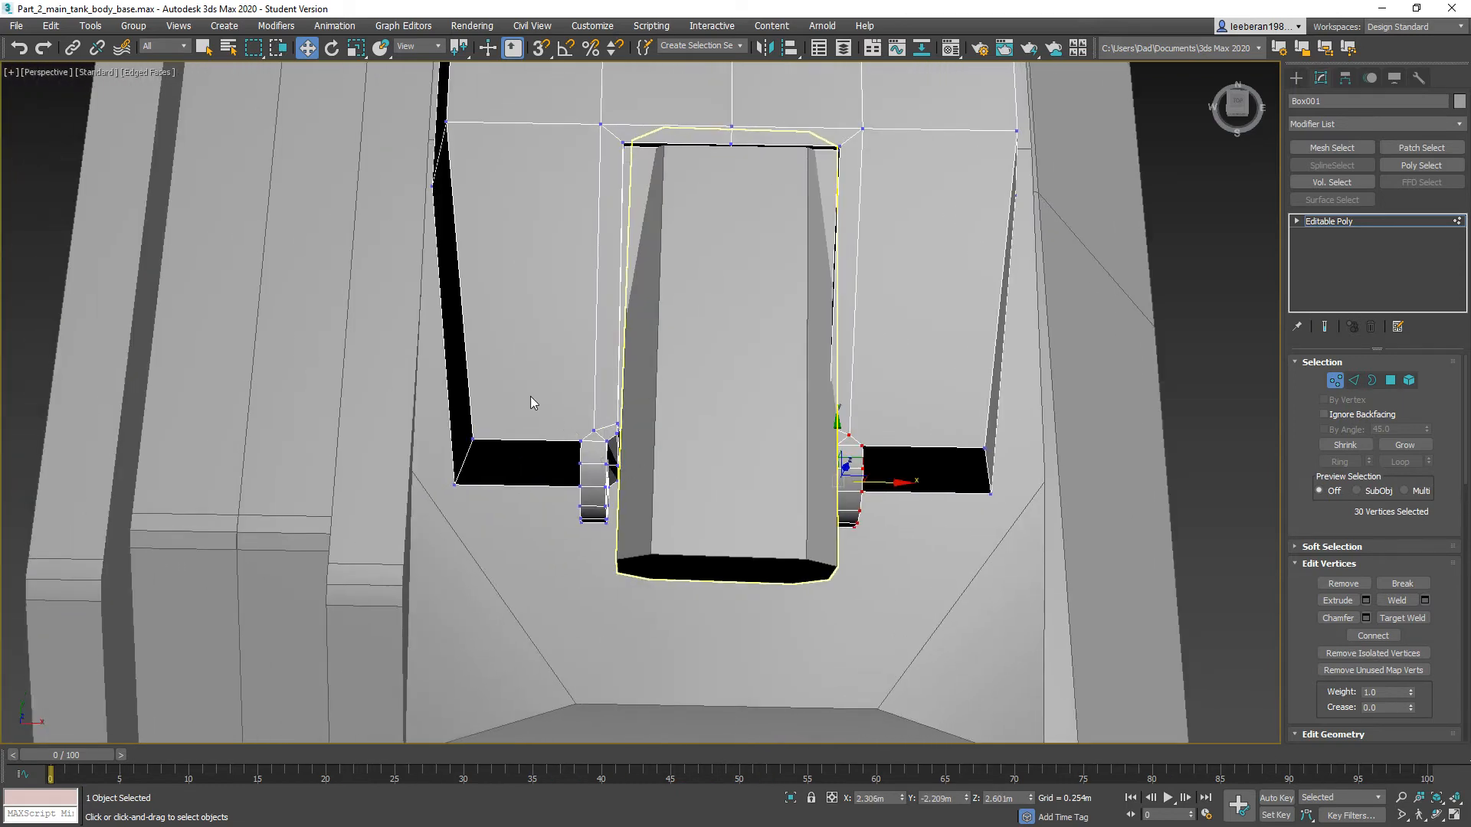
drag(559, 407, 612, 550)
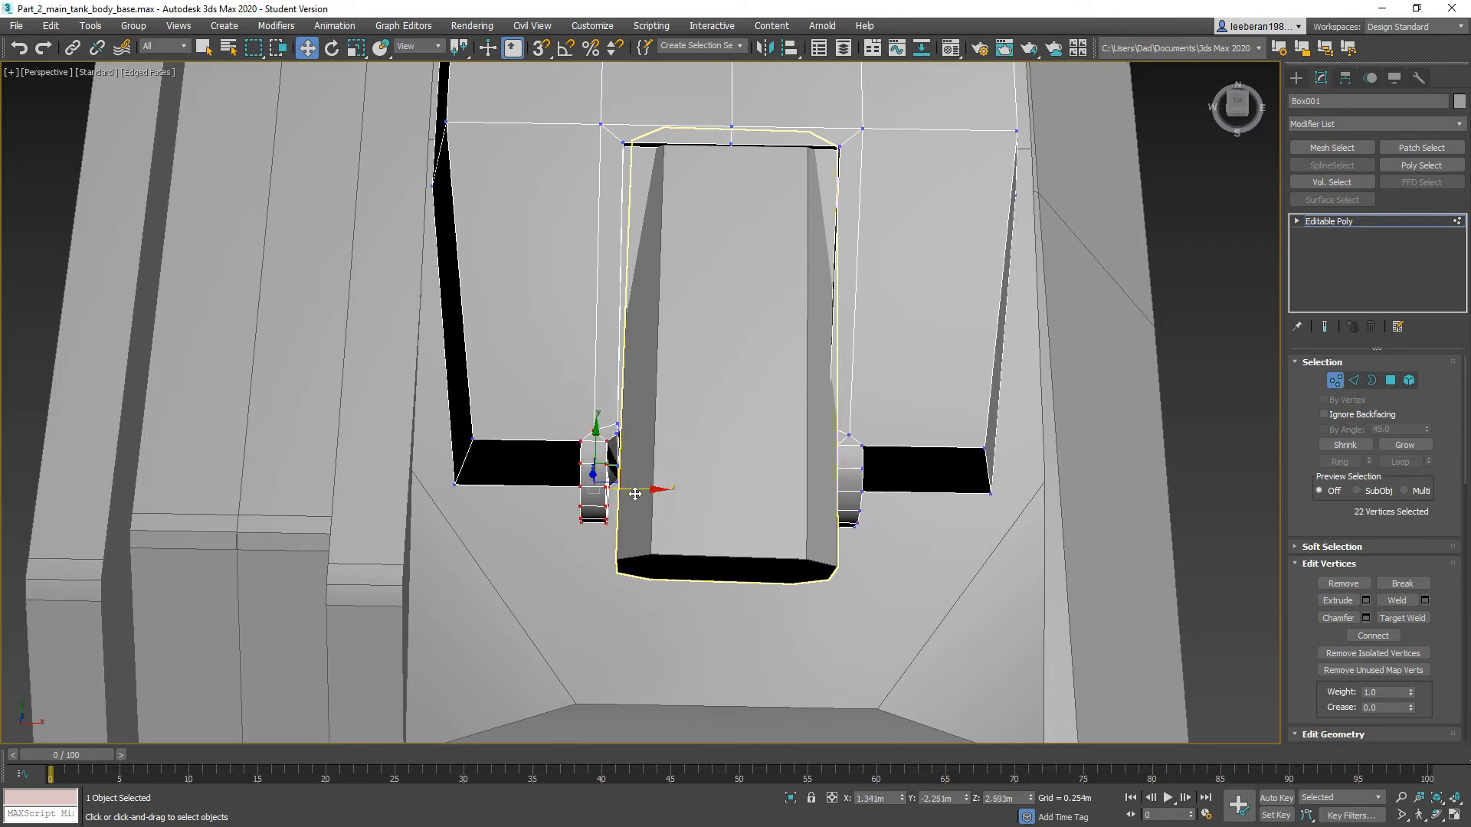
drag(635, 487, 638, 489)
drag(542, 369, 655, 554)
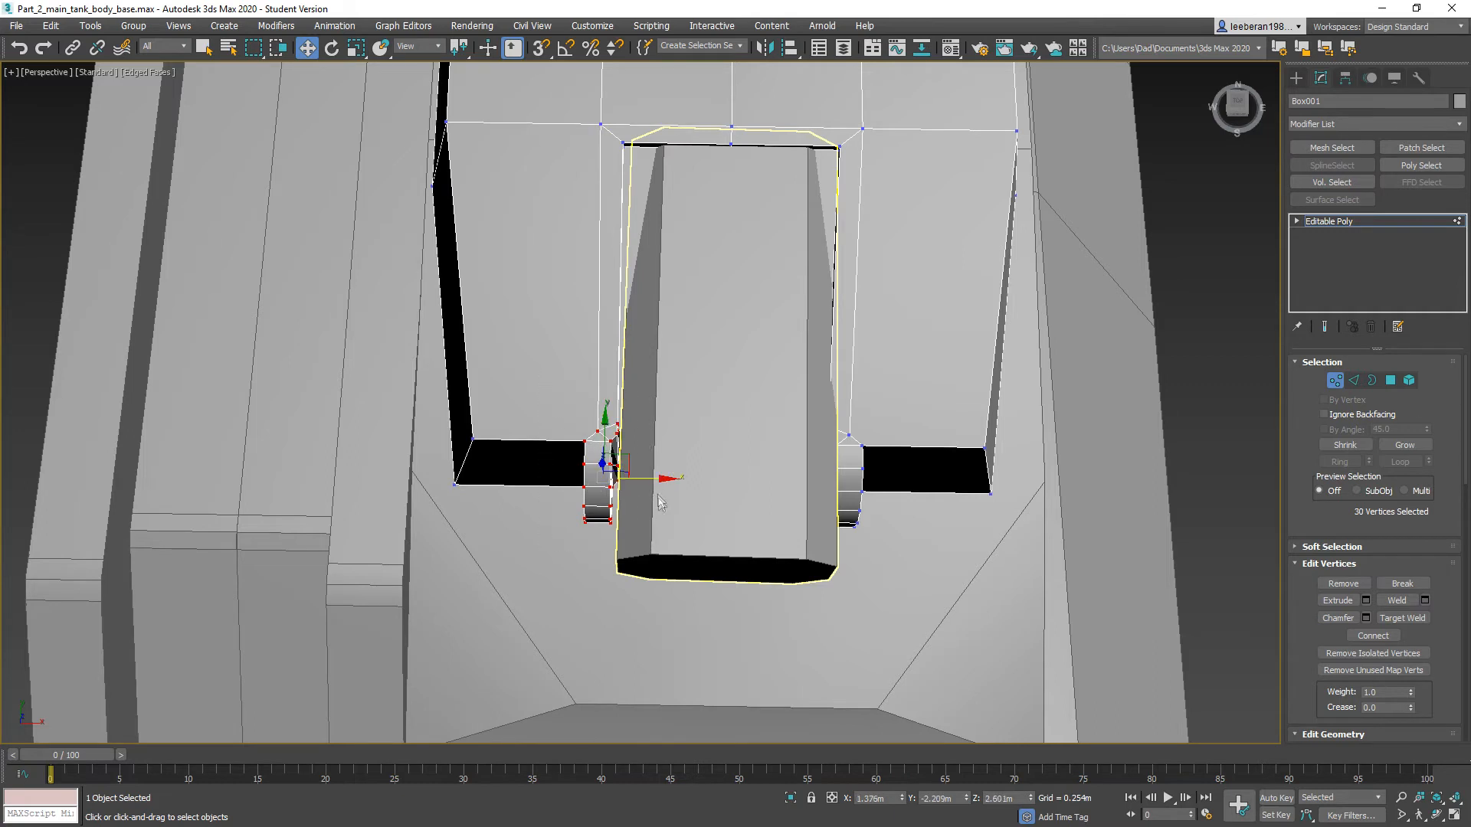
drag(654, 480, 659, 483)
Step: Lower the chamfered box between the lugs along Z to 2.307 m
alt+middle_drag(675, 493, 763, 371)
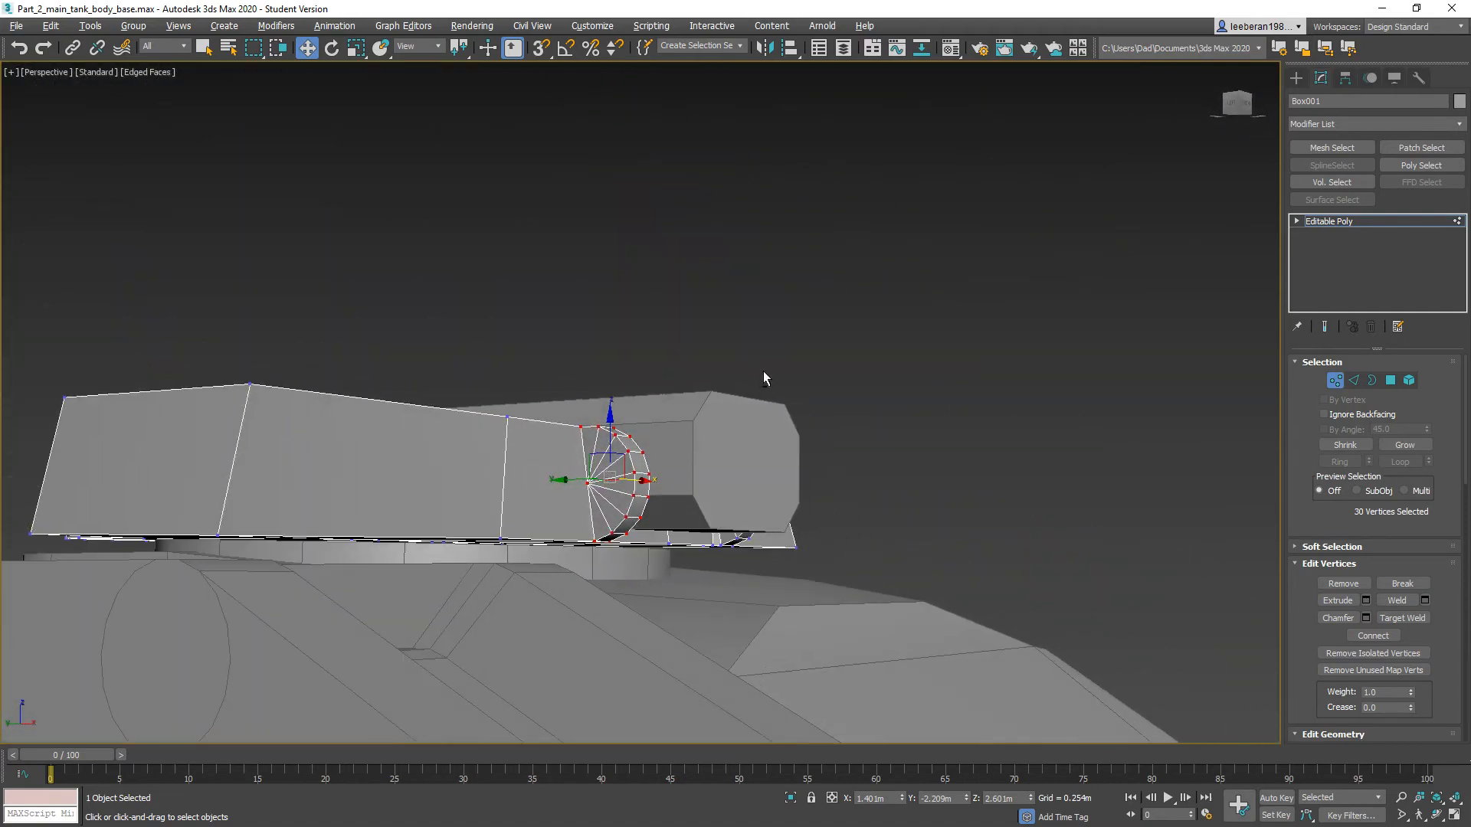
click(1334, 380)
click(720, 412)
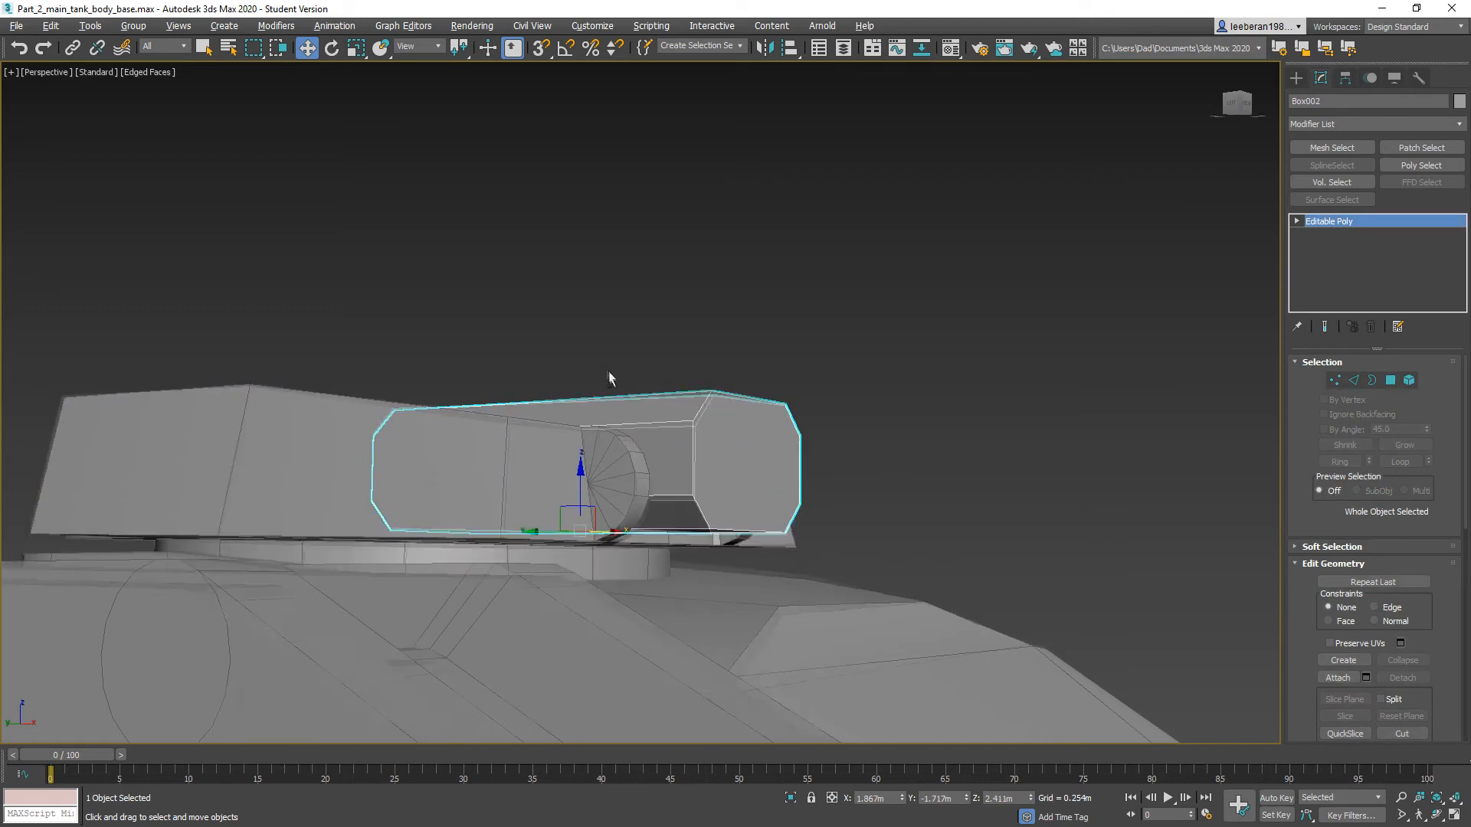
alt+middle_drag(608, 370, 598, 452)
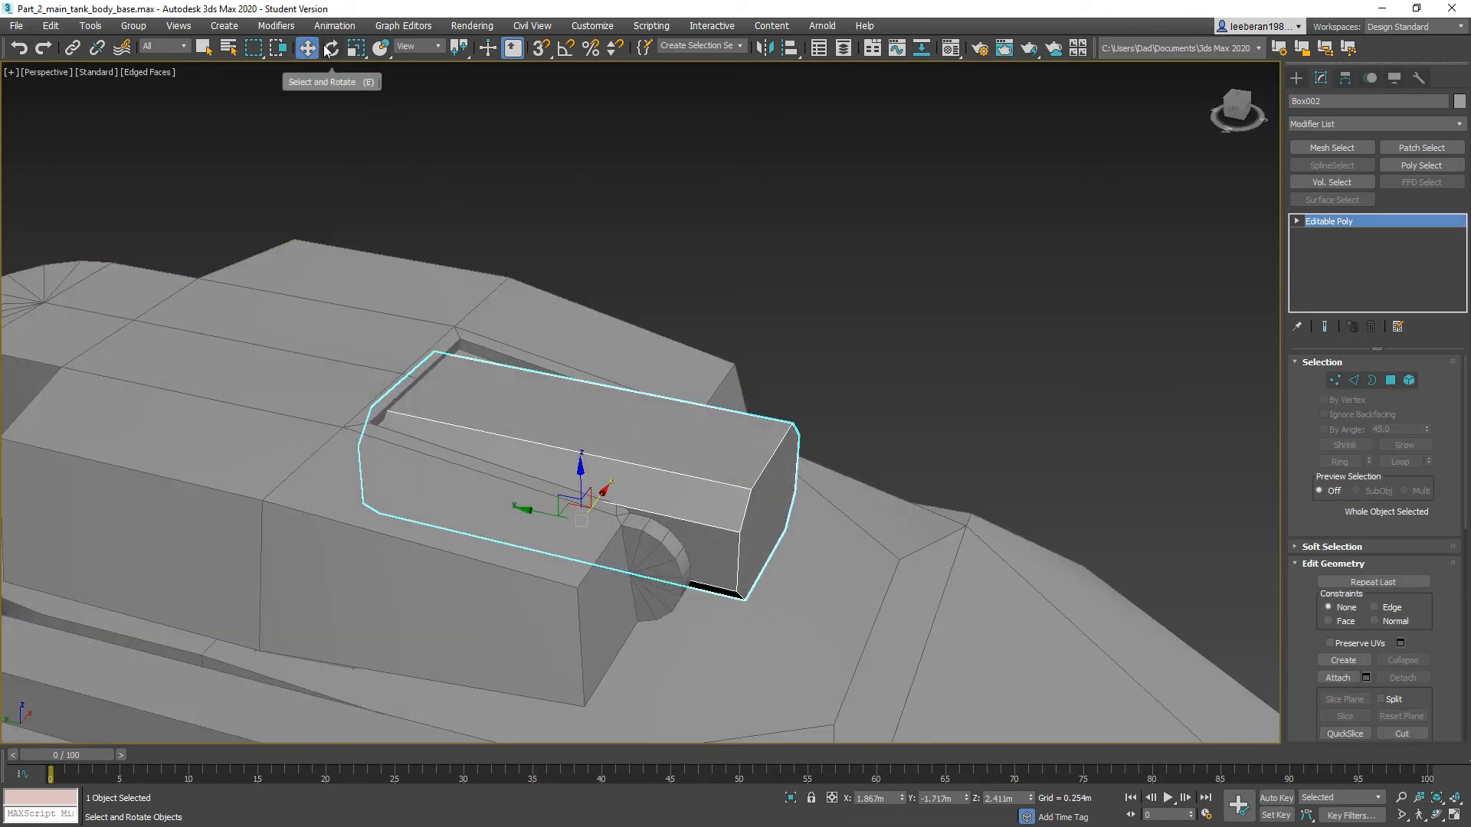
alt+middle_drag(551, 367, 608, 468)
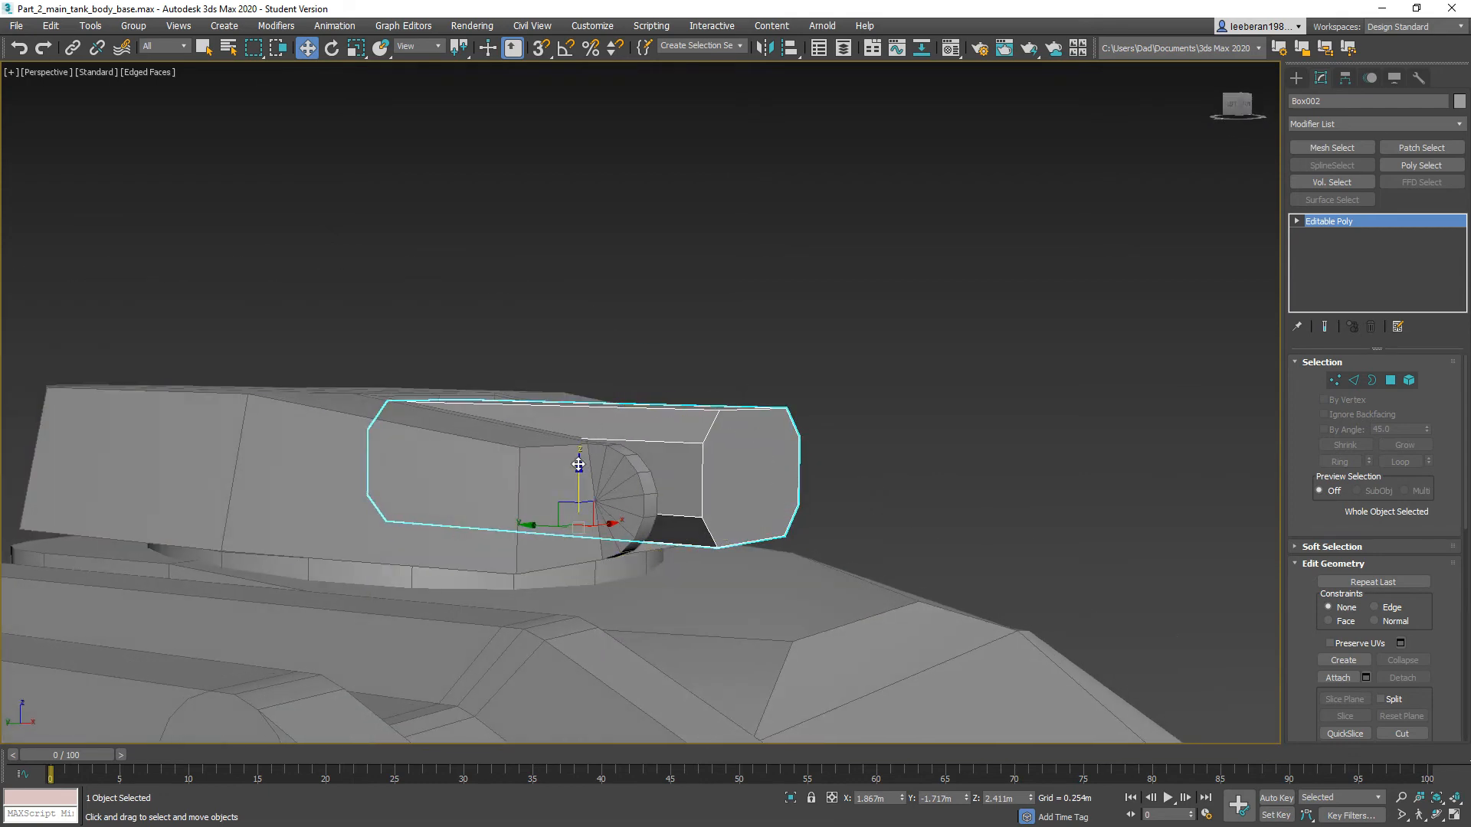
drag(579, 464, 578, 488)
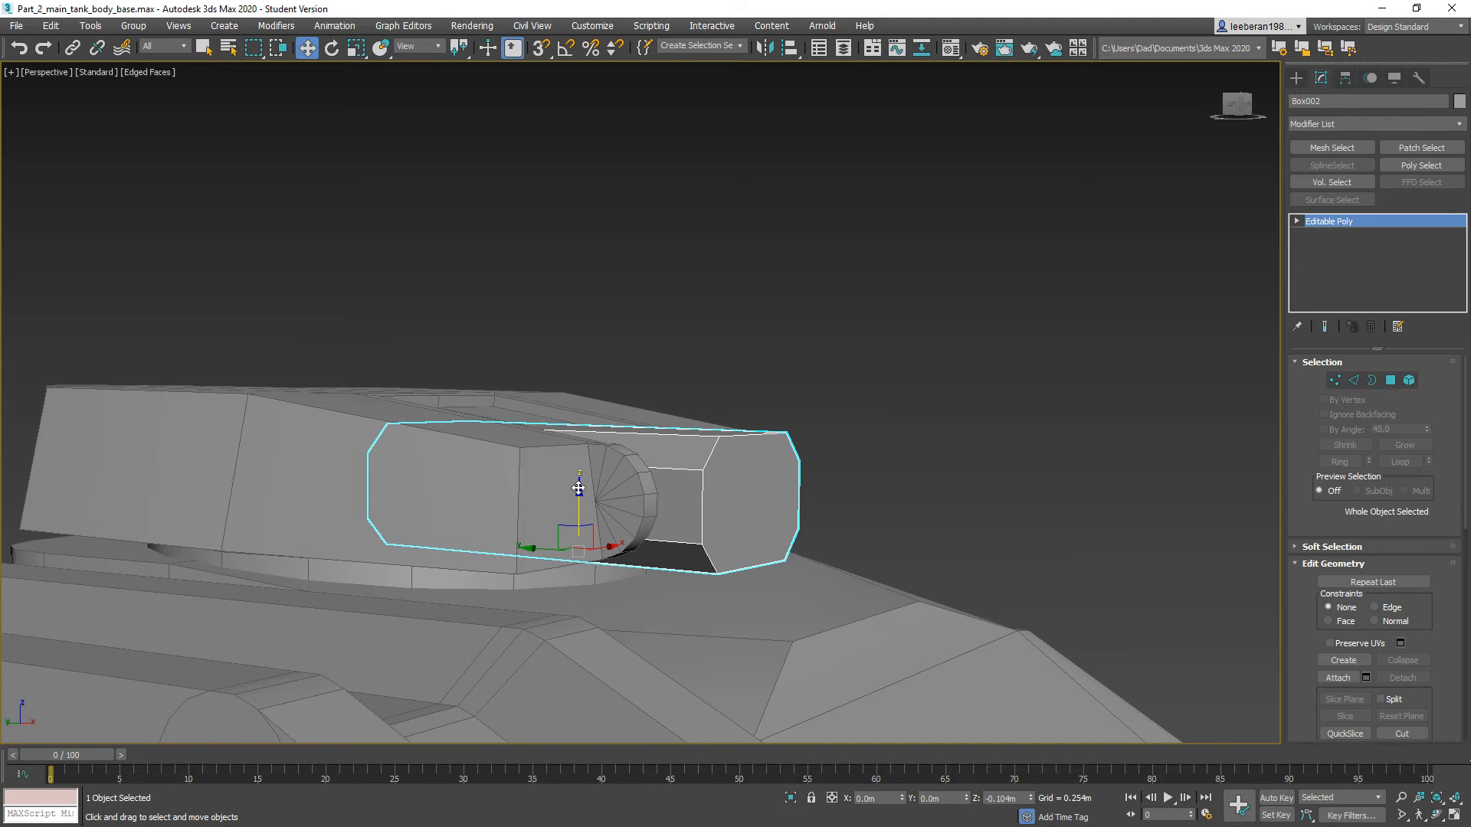
alt+middle_drag(578, 488, 608, 509)
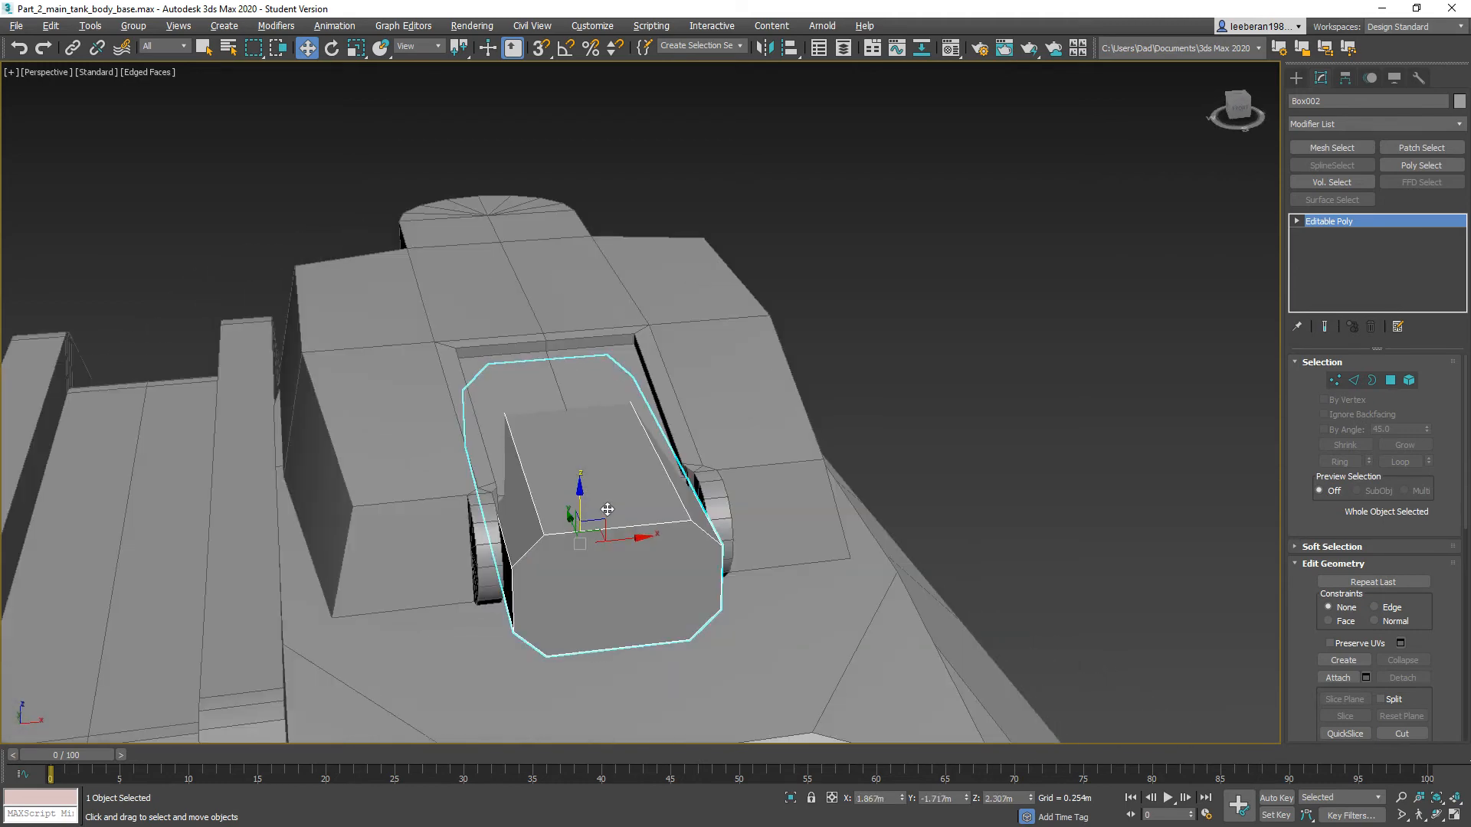
Step: Stretch the chamfered box along Z only, to a scale of 146.166%
click(354, 47)
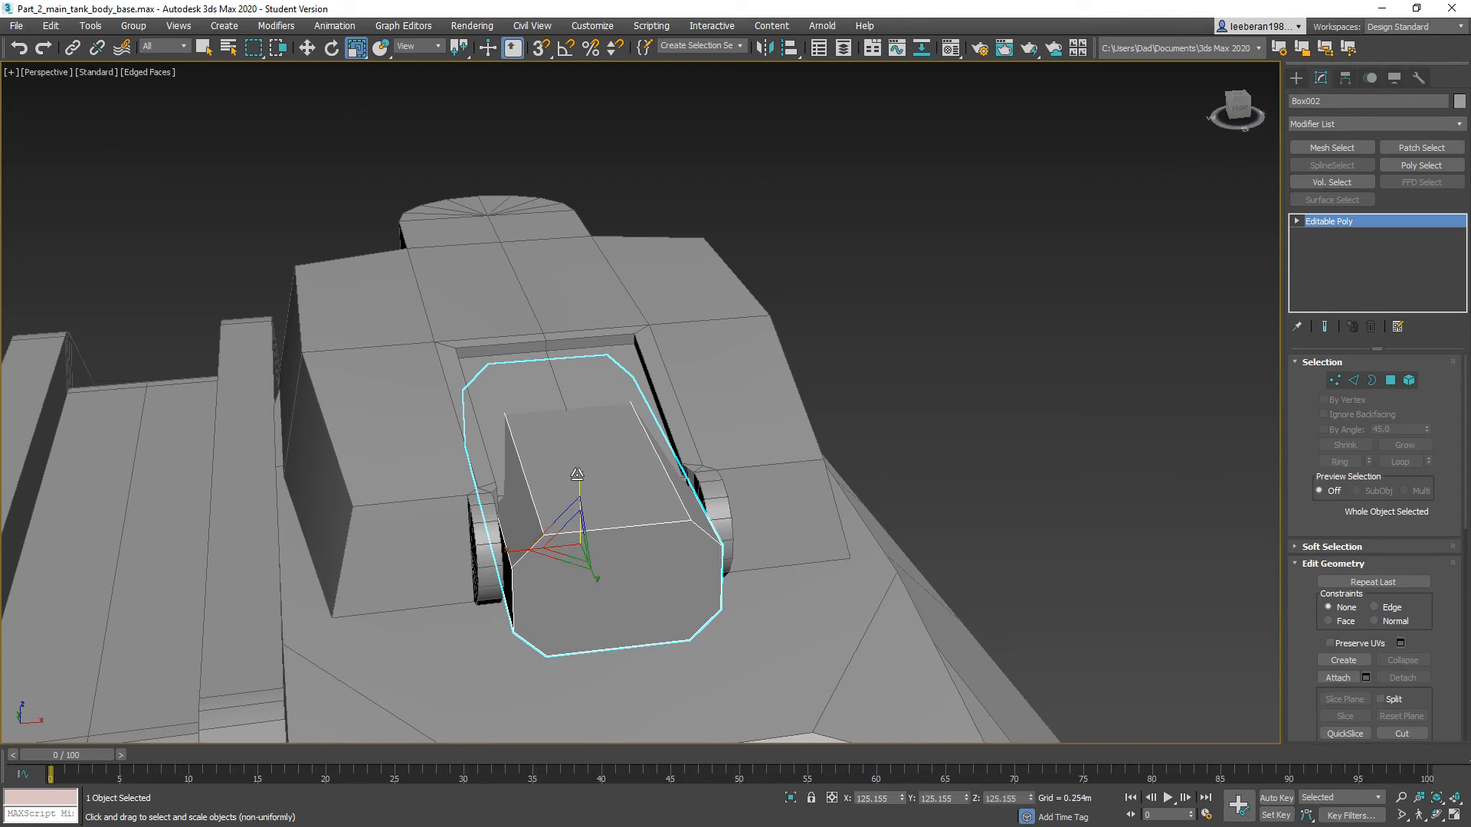
drag(576, 474, 584, 469)
alt+middle_drag(593, 477, 635, 426)
alt+middle_drag(719, 476, 696, 479)
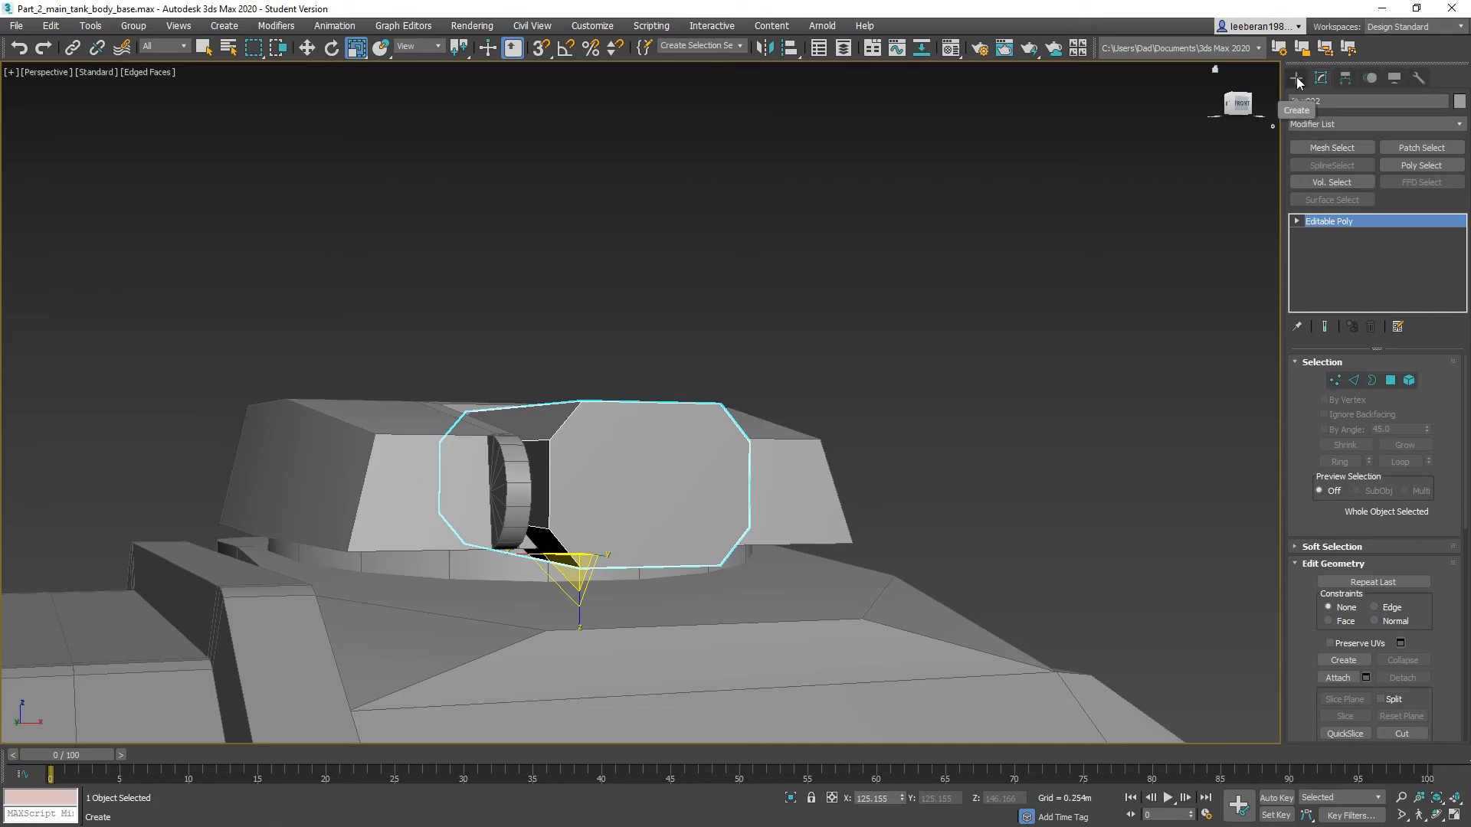
Step: Create a 32-sided cylinder on the chamfered block's front face using AutoGrid, with radius about 0.314 m and height about 0.302 m
click(1296, 79)
click(1347, 202)
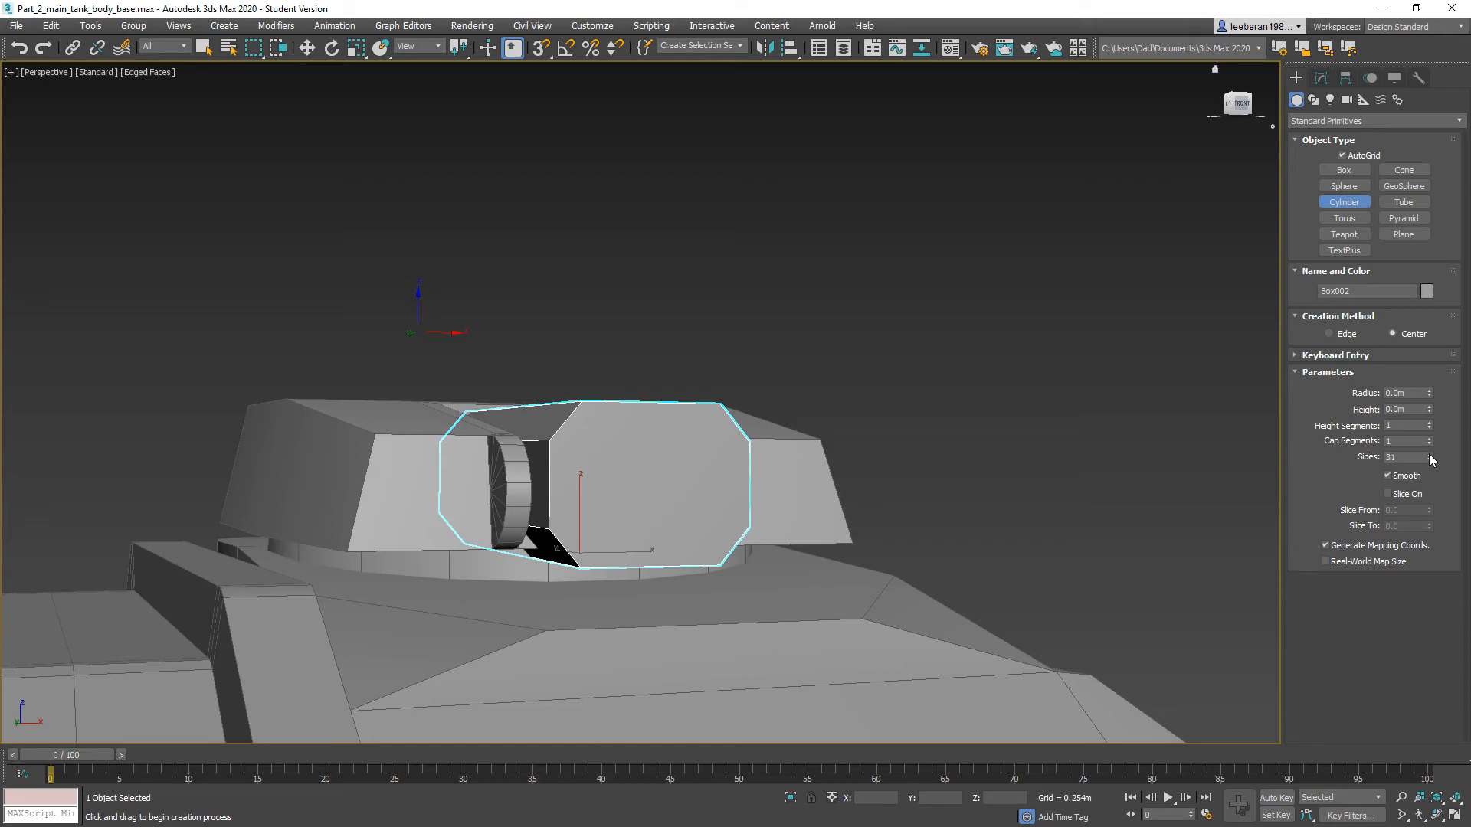
alt+middle_drag(666, 492, 618, 481)
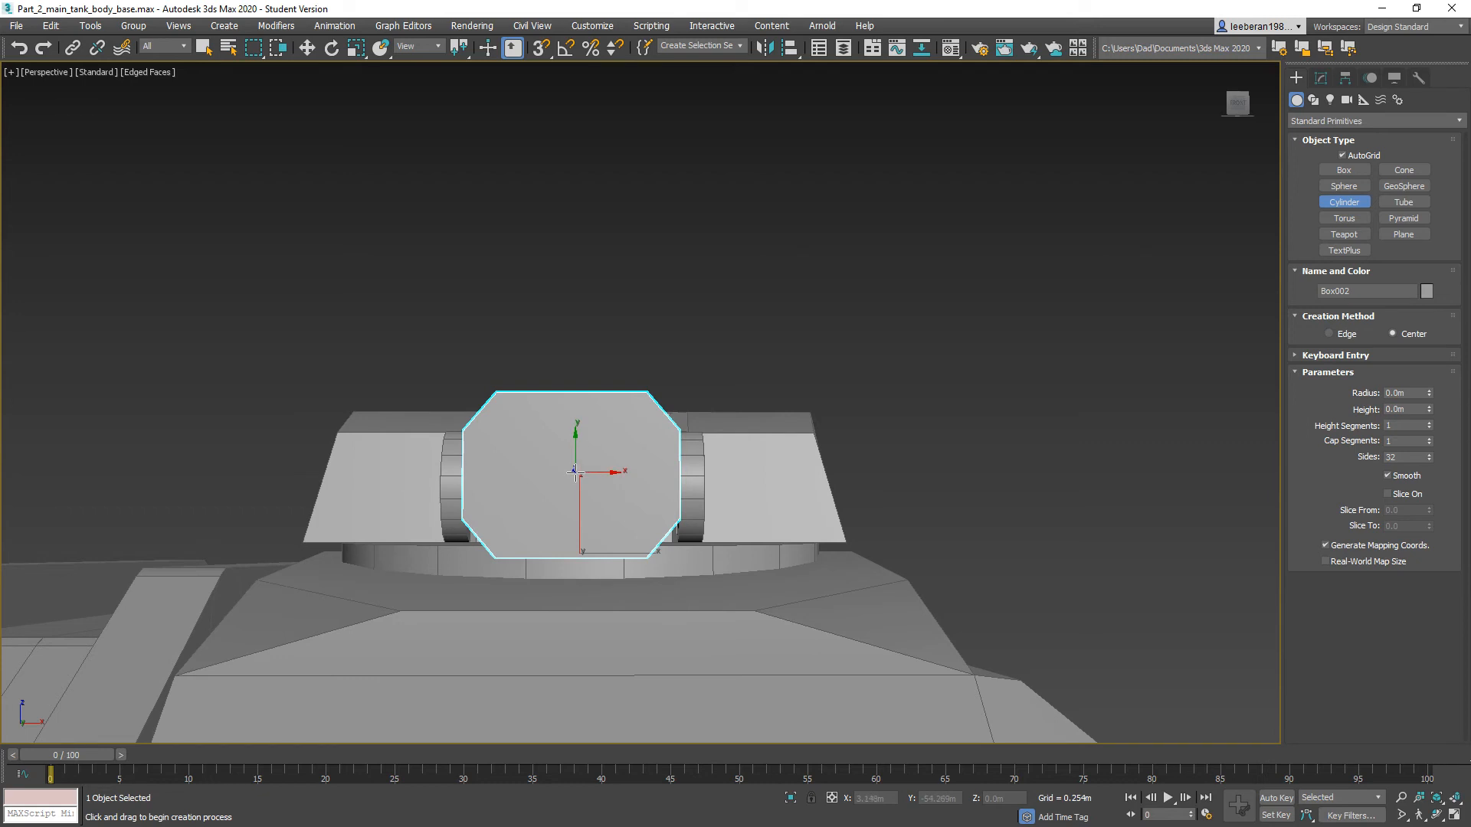
drag(578, 471, 651, 513)
alt+middle_drag(651, 510, 752, 537)
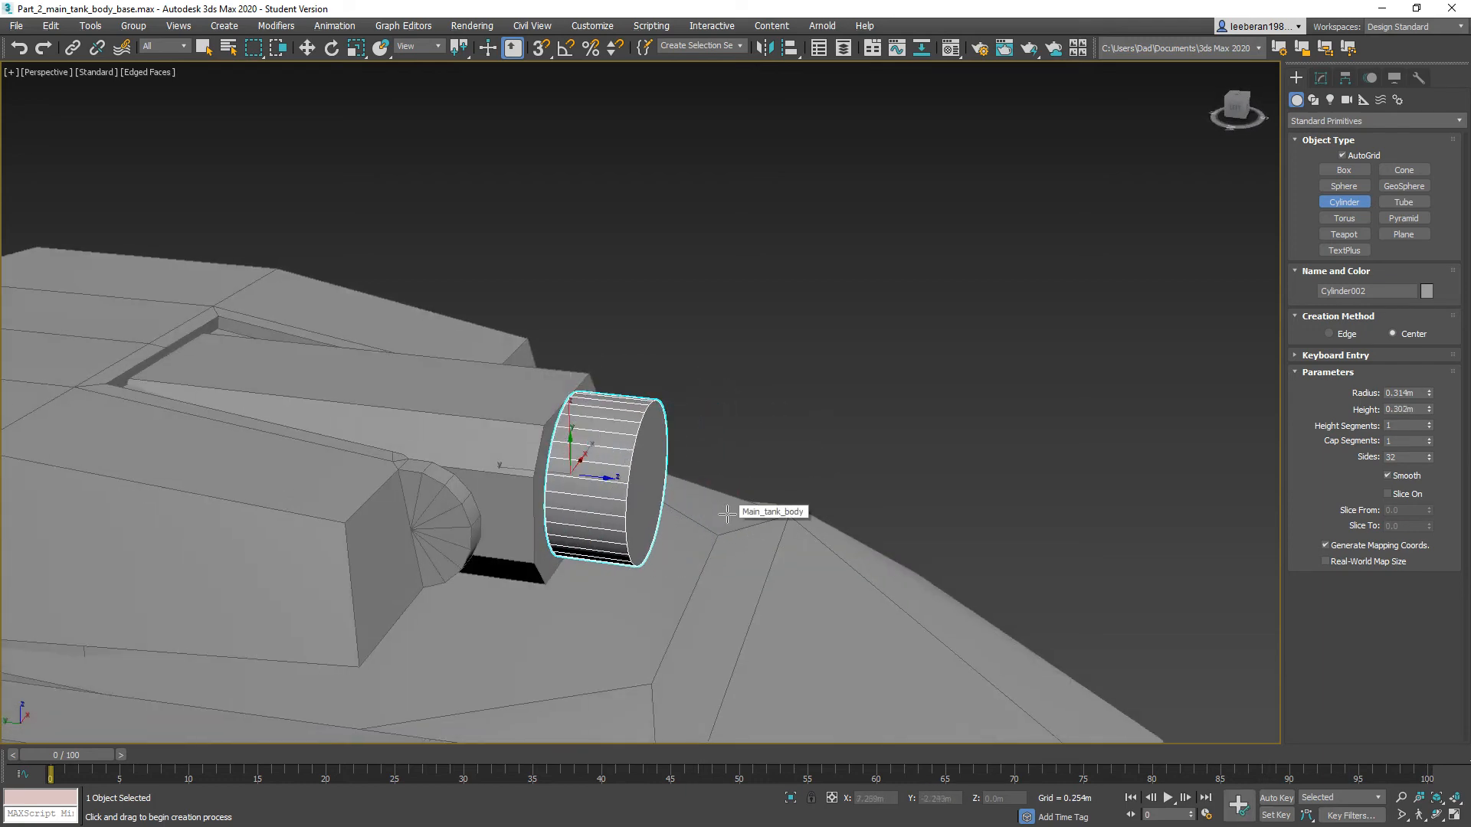
click(726, 513)
Step: Shift the cylinder along X to 1.851 m to centre it on the block, and pull it forward along Y clear of the block
alt+middle_drag(774, 407, 677, 414)
click(306, 47)
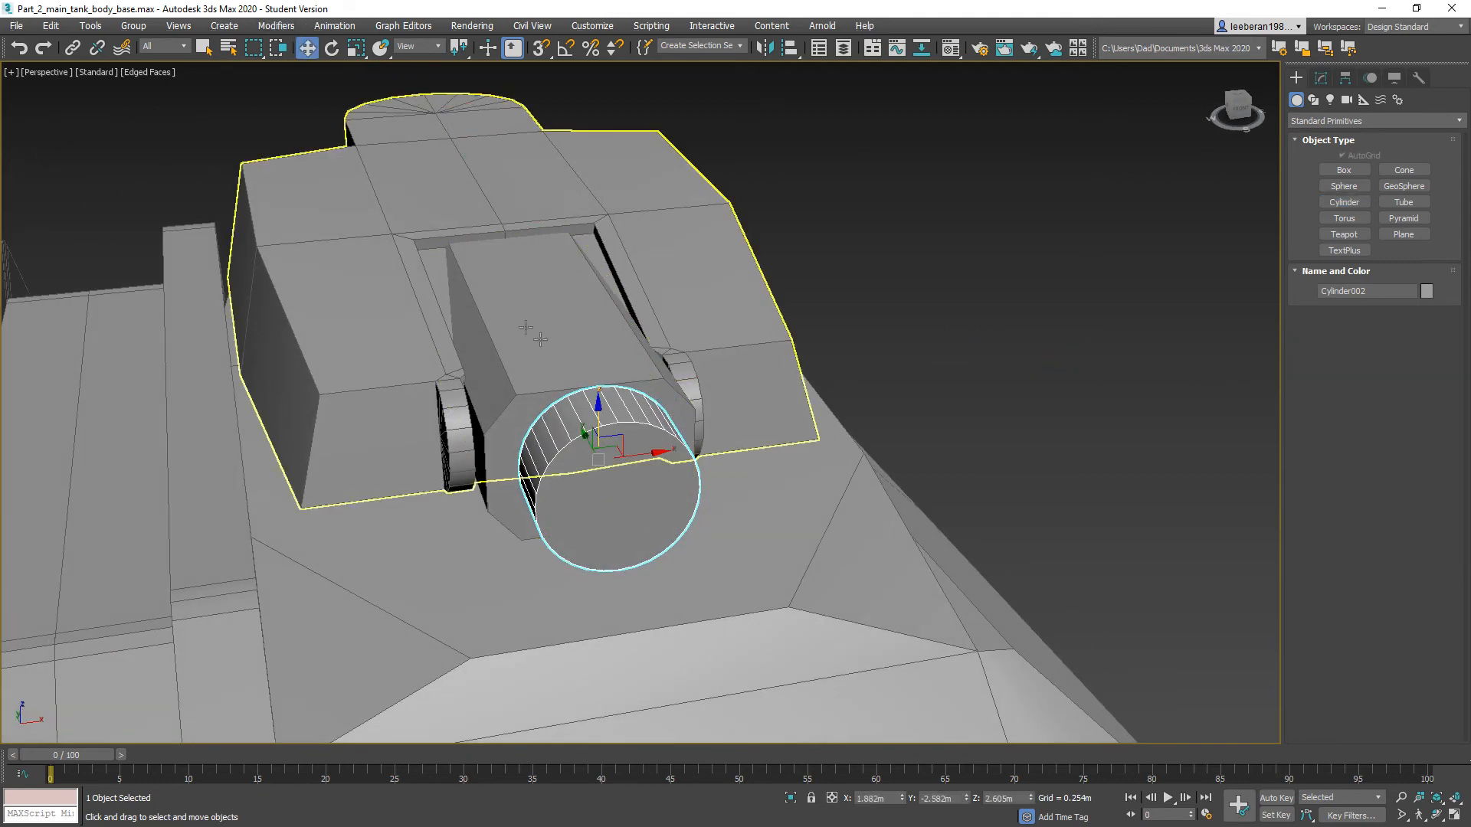
drag(641, 456, 575, 453)
mouse_move(575, 453)
alt+middle_down()
mouse_move(526, 397)
mouse_move(561, 434)
alt+middle_up()
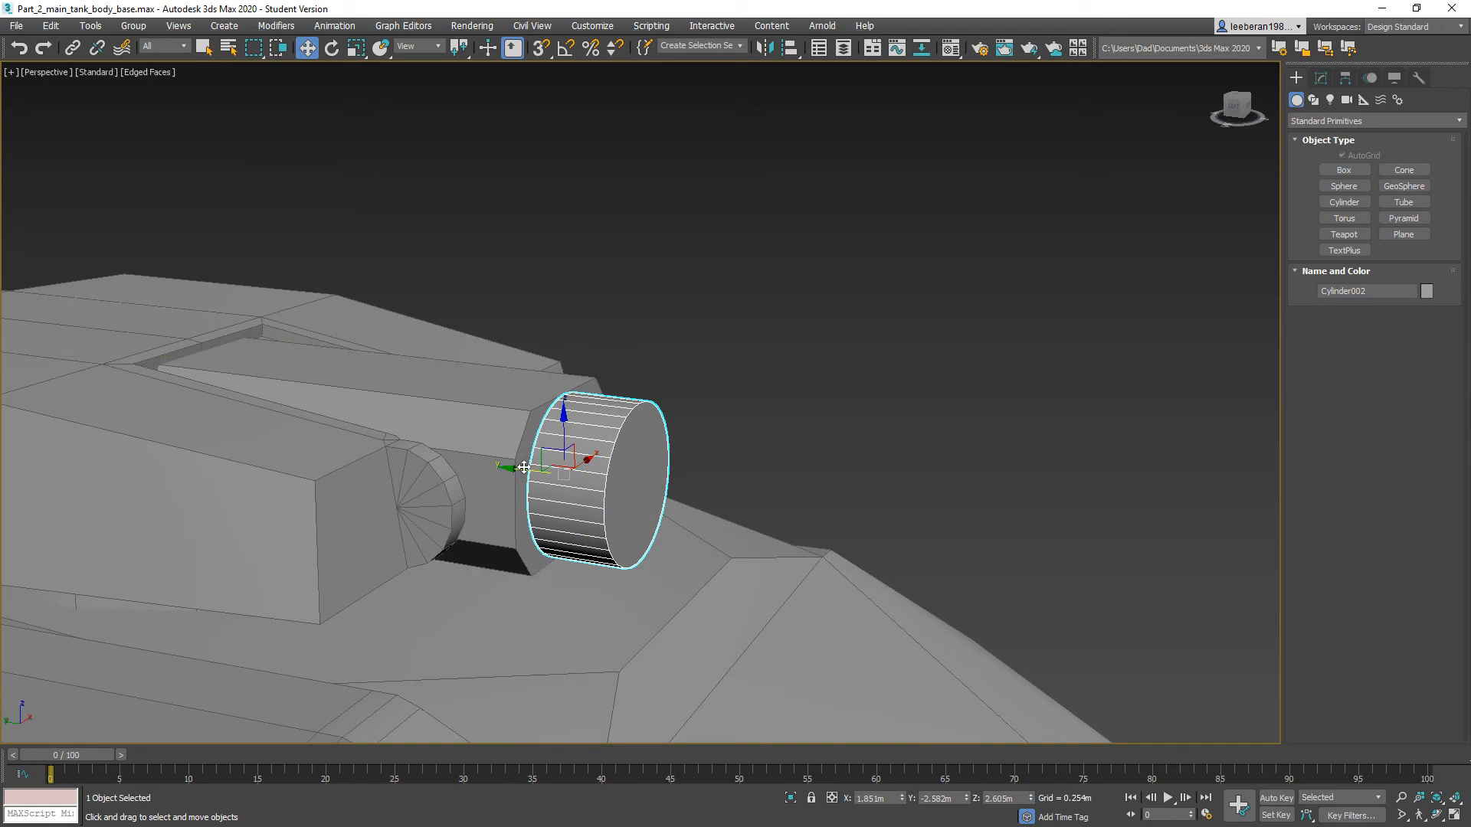
drag(528, 464, 669, 480)
Step: Inset the block's front polygon by 0.04 m and move it forward along Y to -2.674 m, forming a chamfered front
click(541, 443)
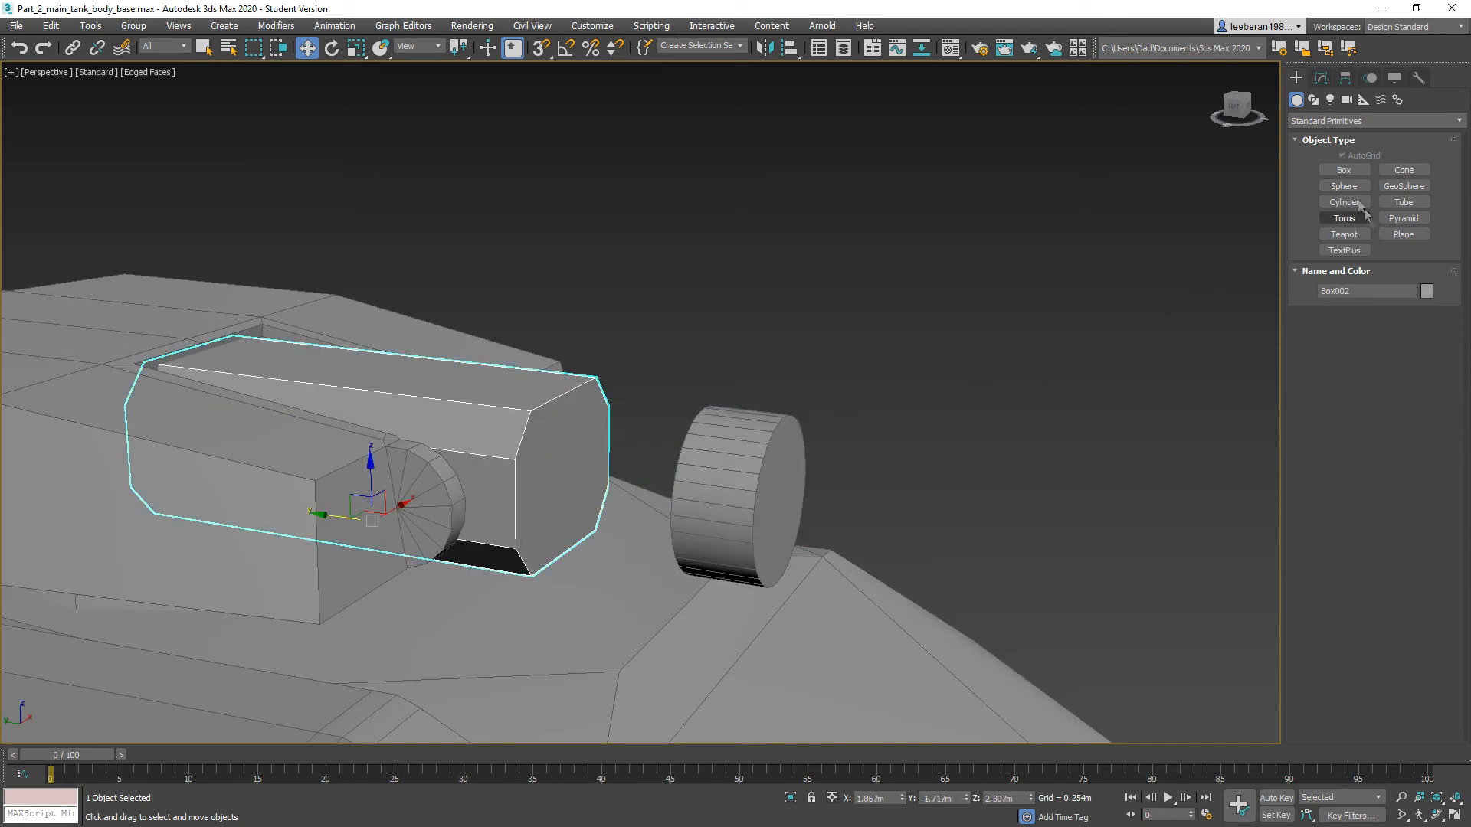
click(1321, 76)
click(1390, 380)
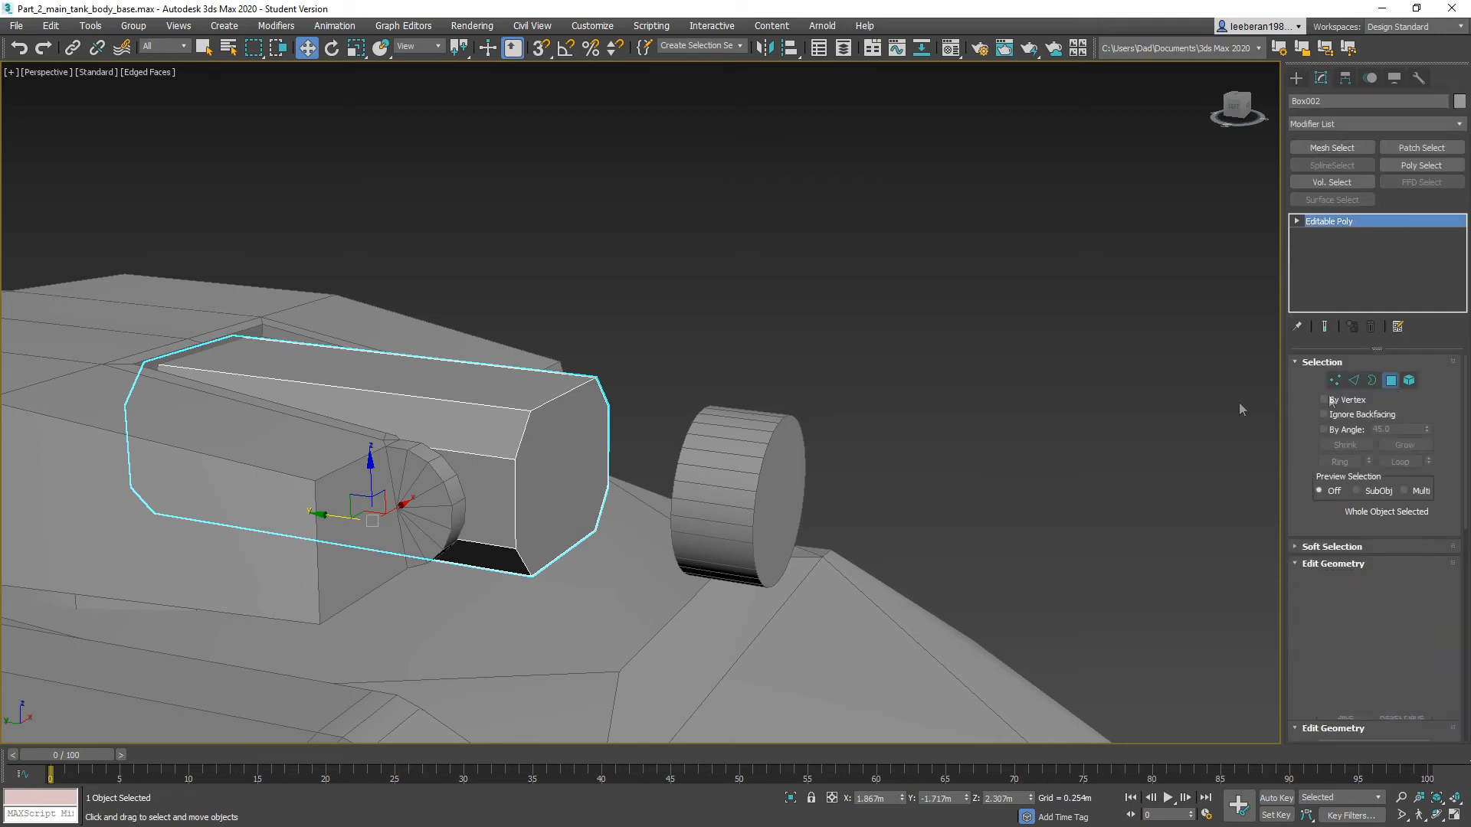
click(585, 460)
click(1397, 618)
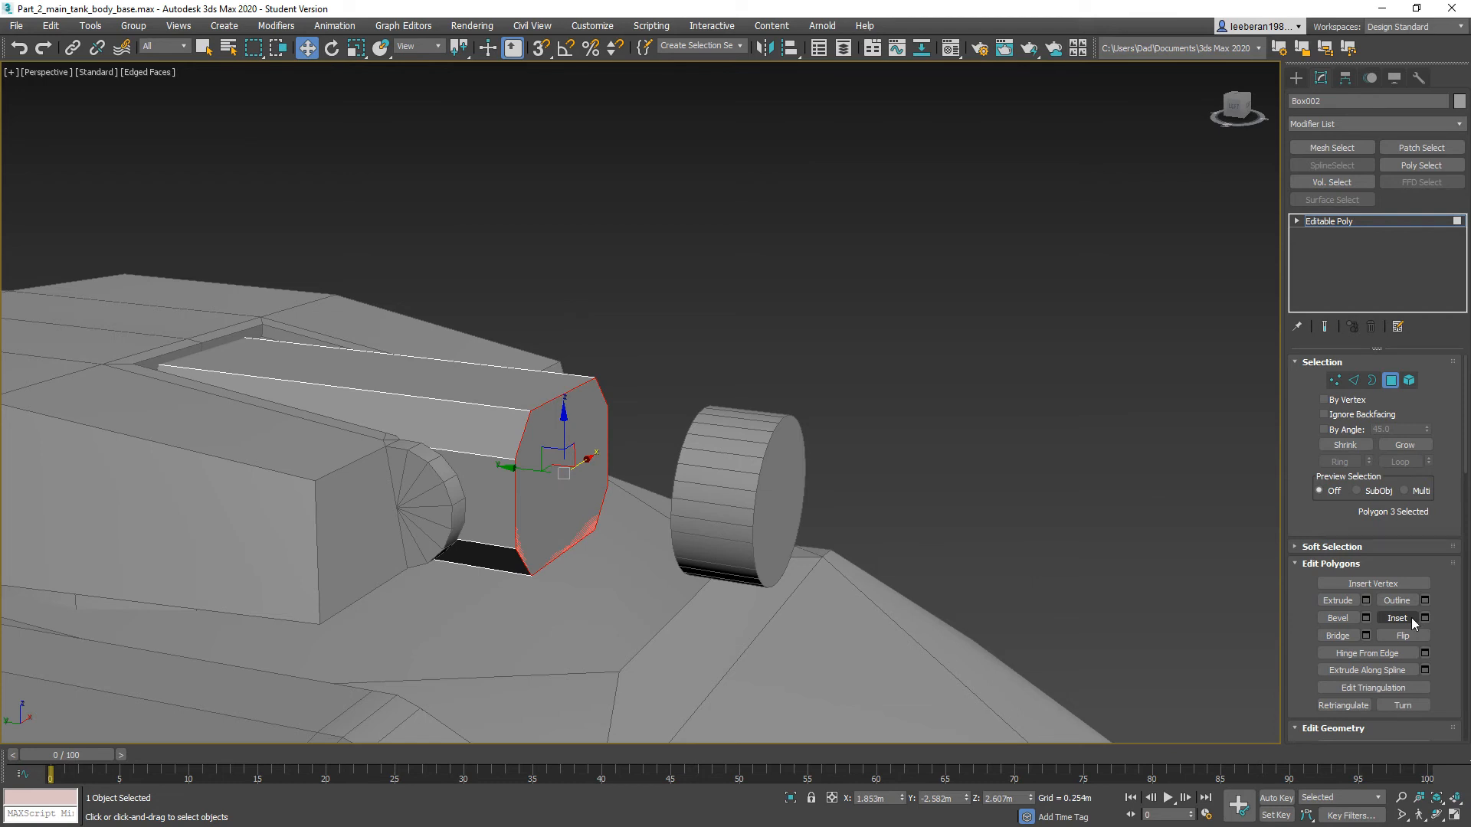
click(1423, 618)
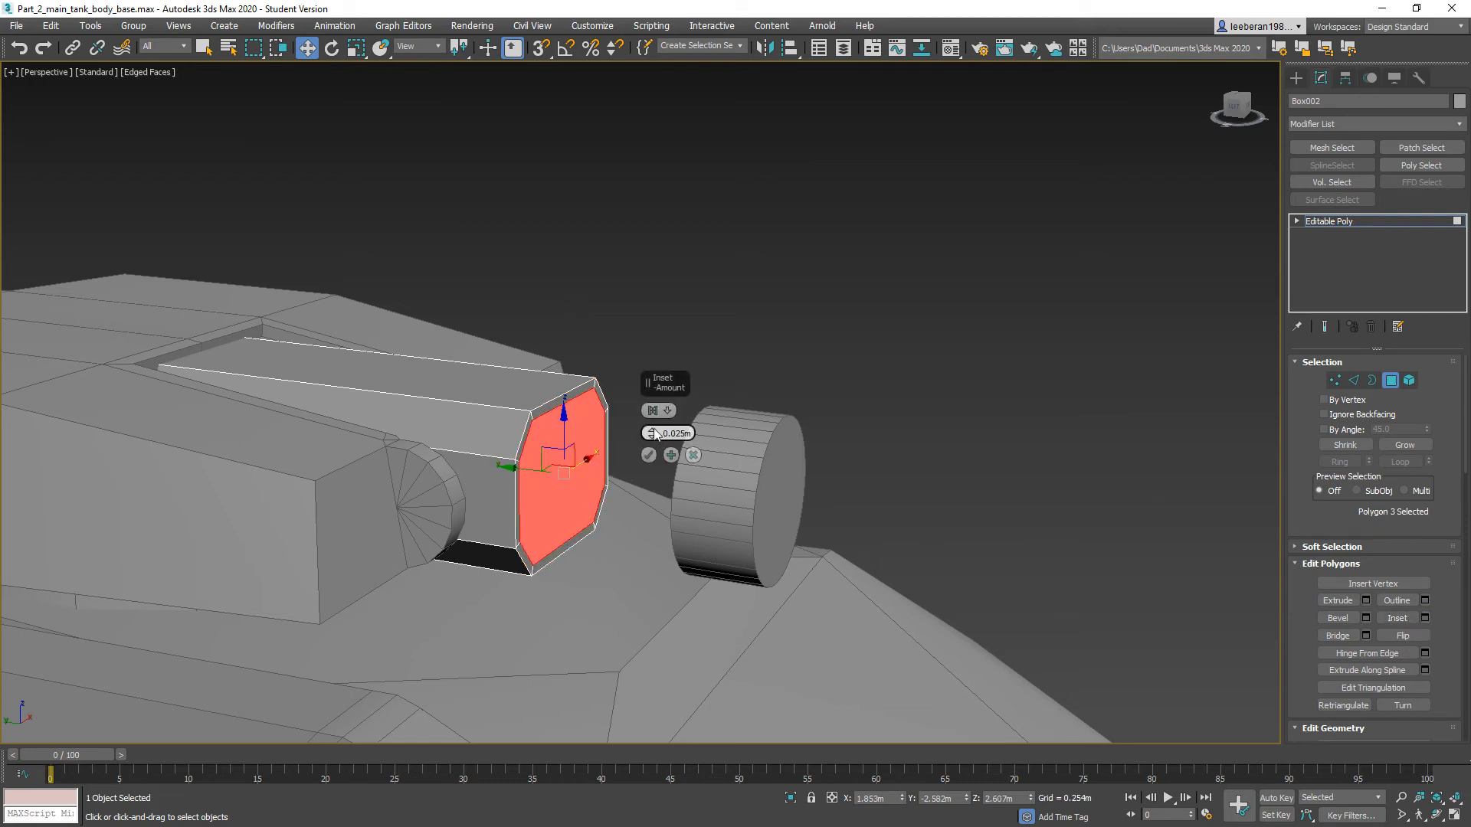
drag(652, 434, 652, 421)
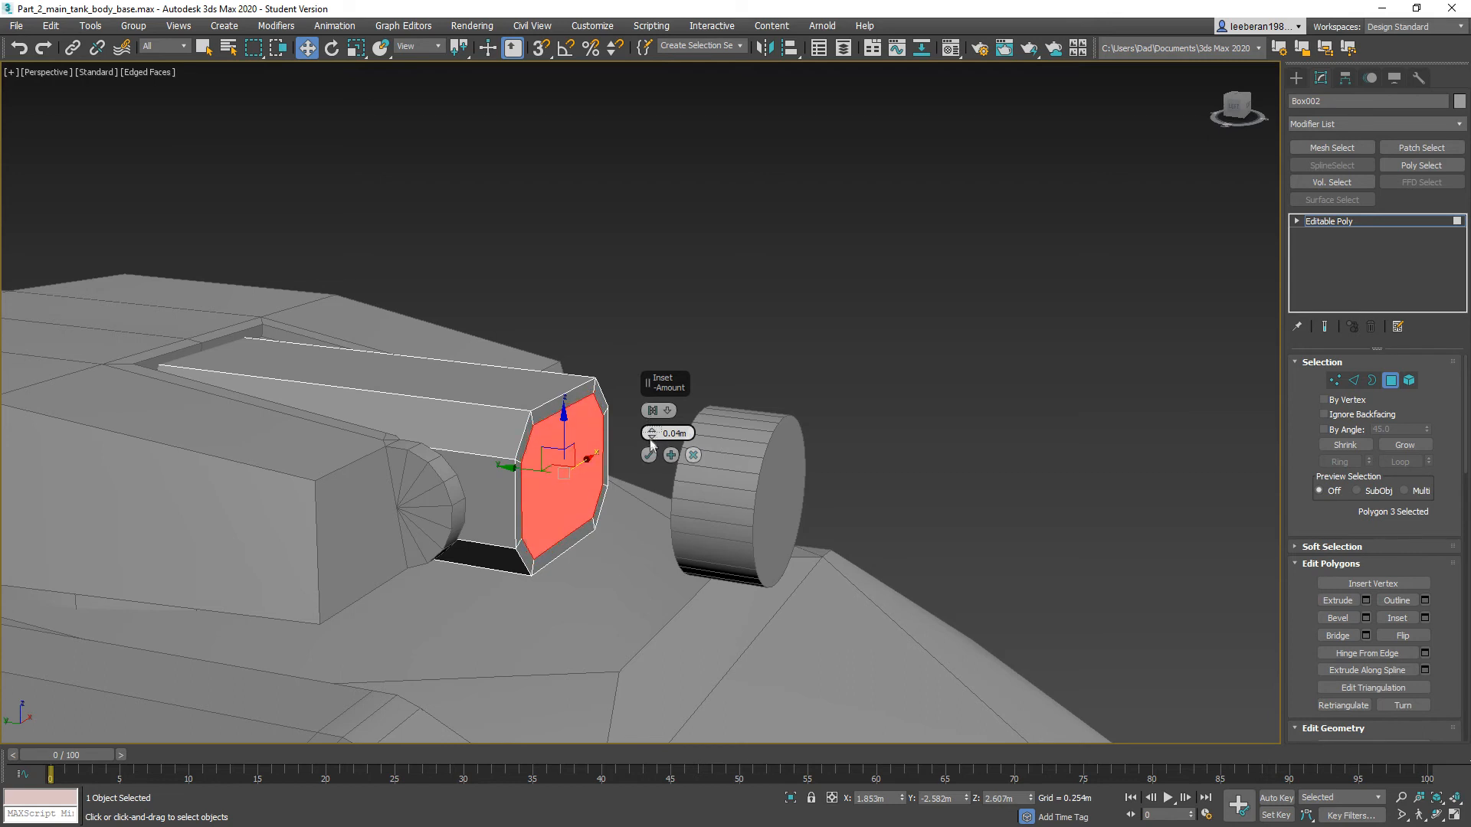
click(648, 456)
drag(515, 467, 540, 474)
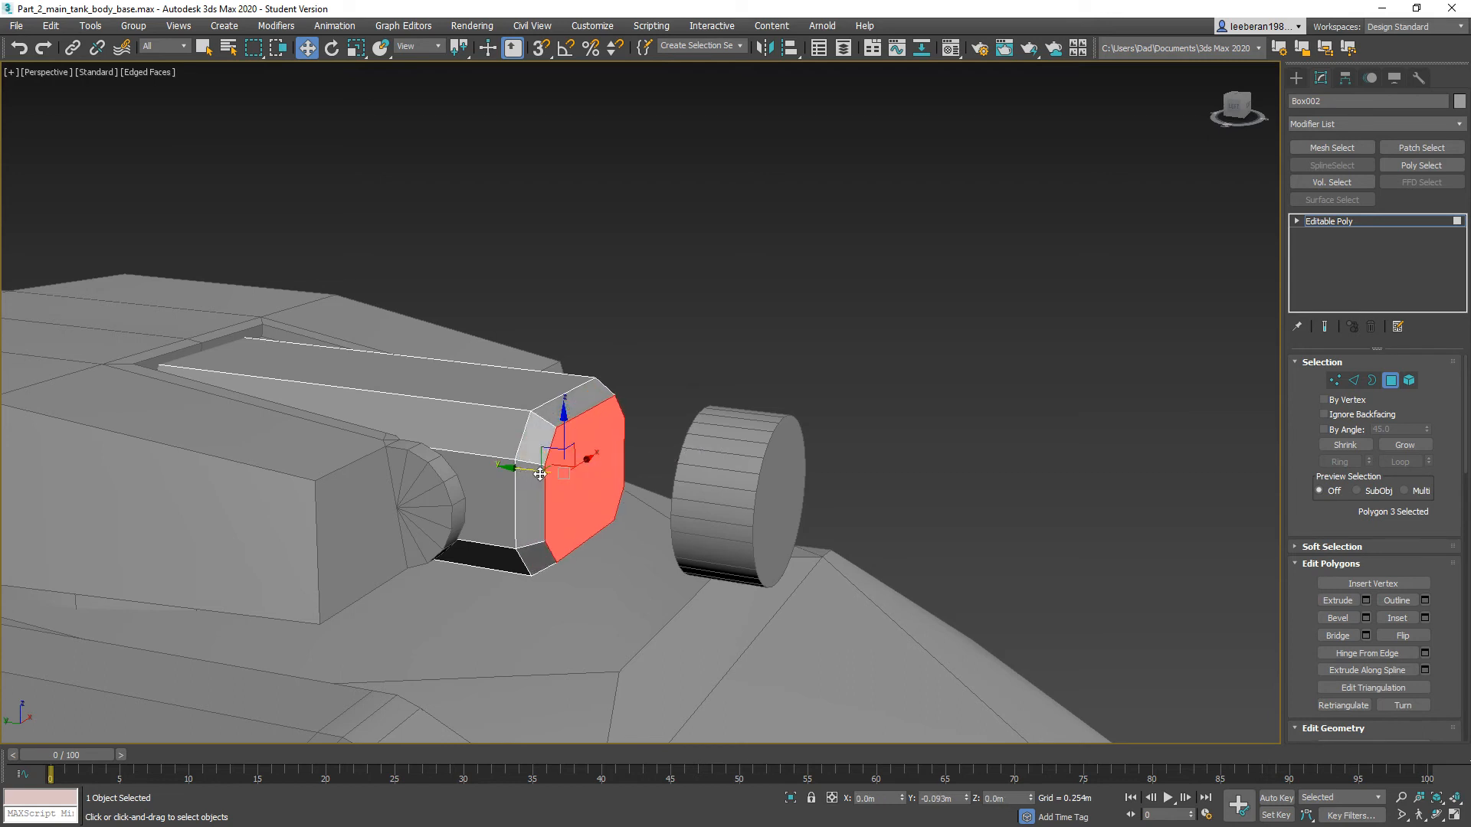
alt+middle_drag(540, 474, 651, 481)
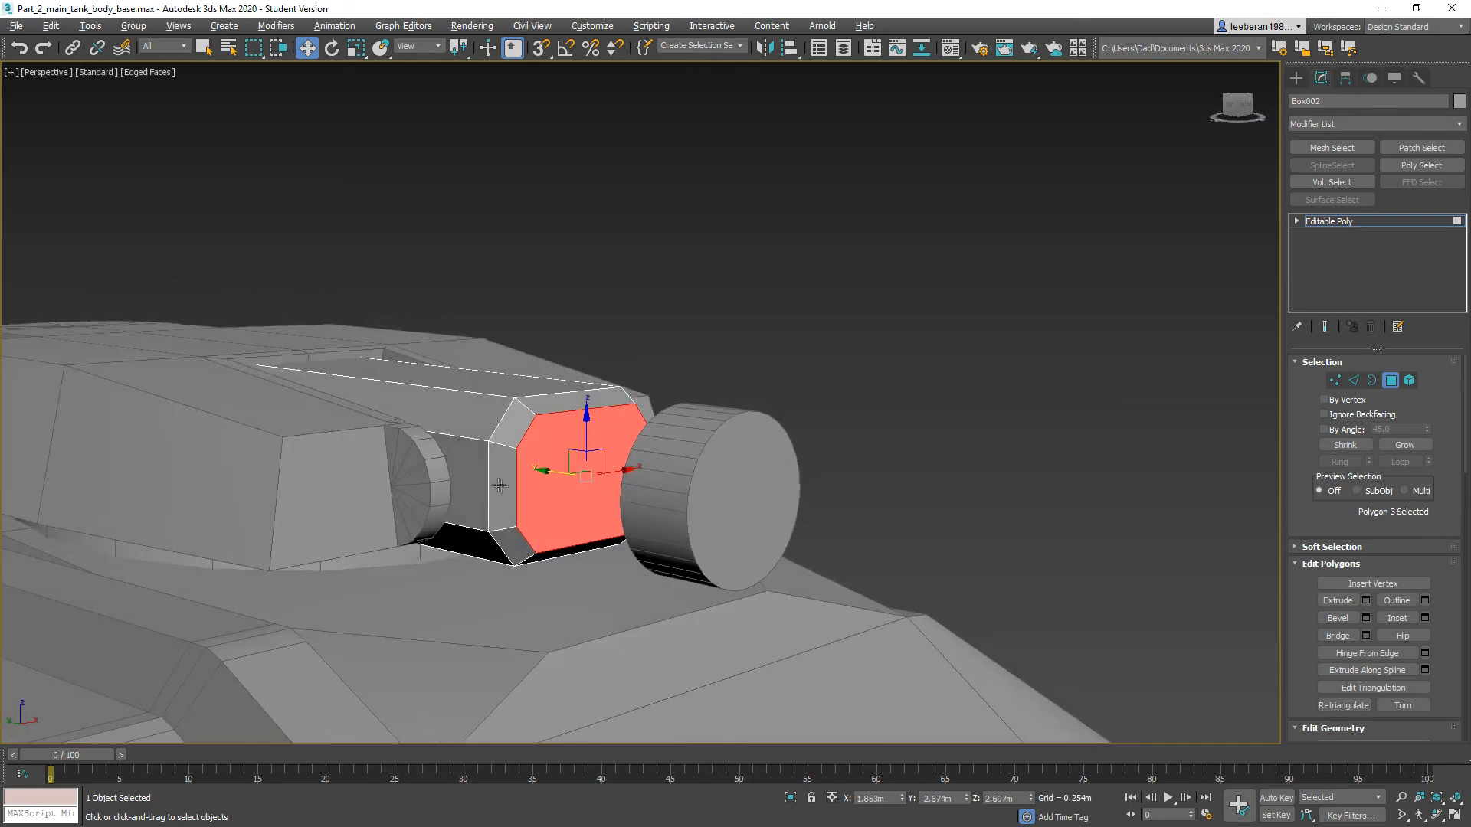
Step: Move the cylinder back along Y to -2.569 m so it seats against the block's chamfered front
click(658, 480)
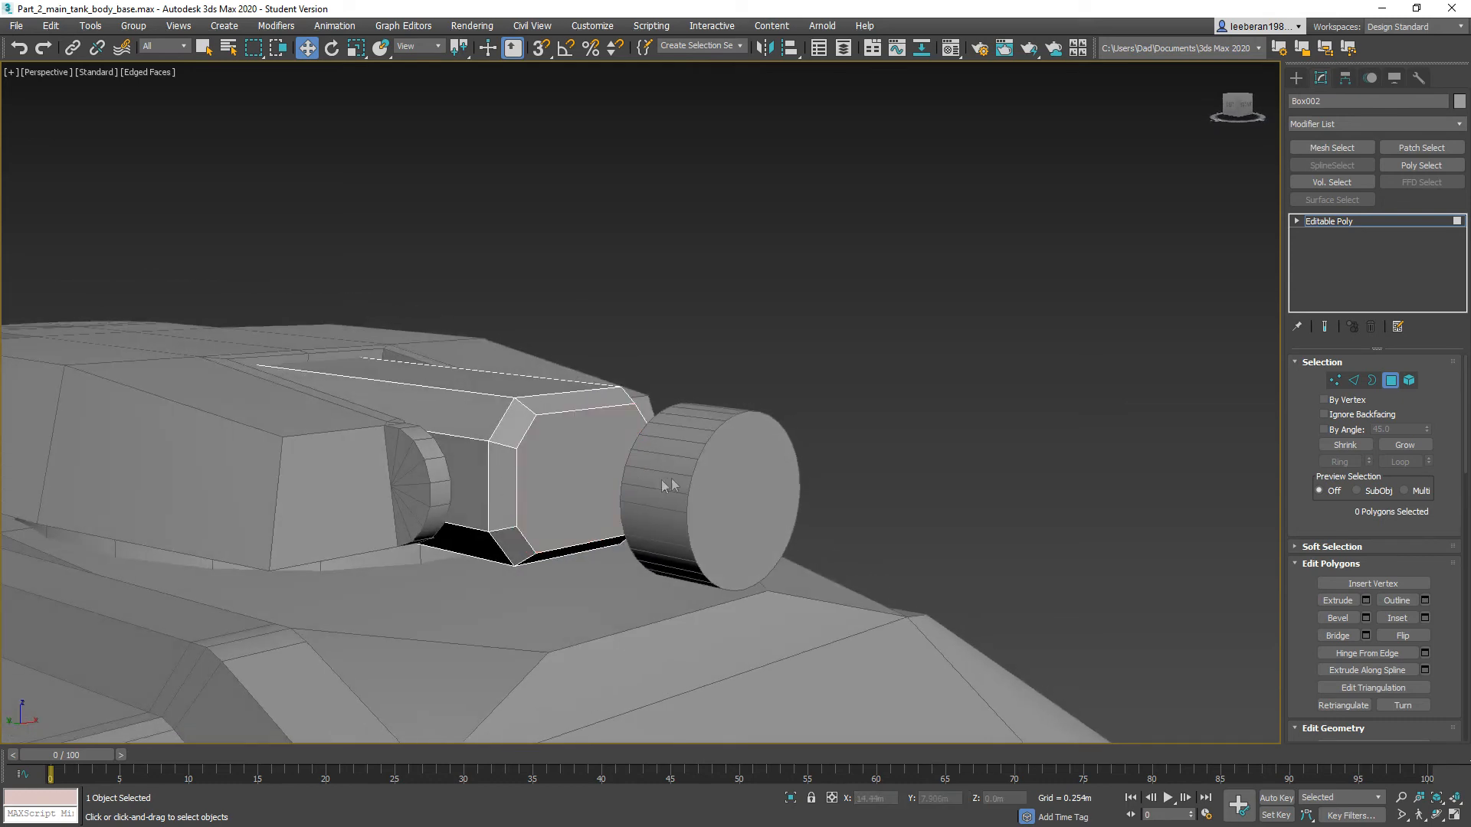
click(1390, 380)
click(716, 480)
drag(645, 487, 530, 452)
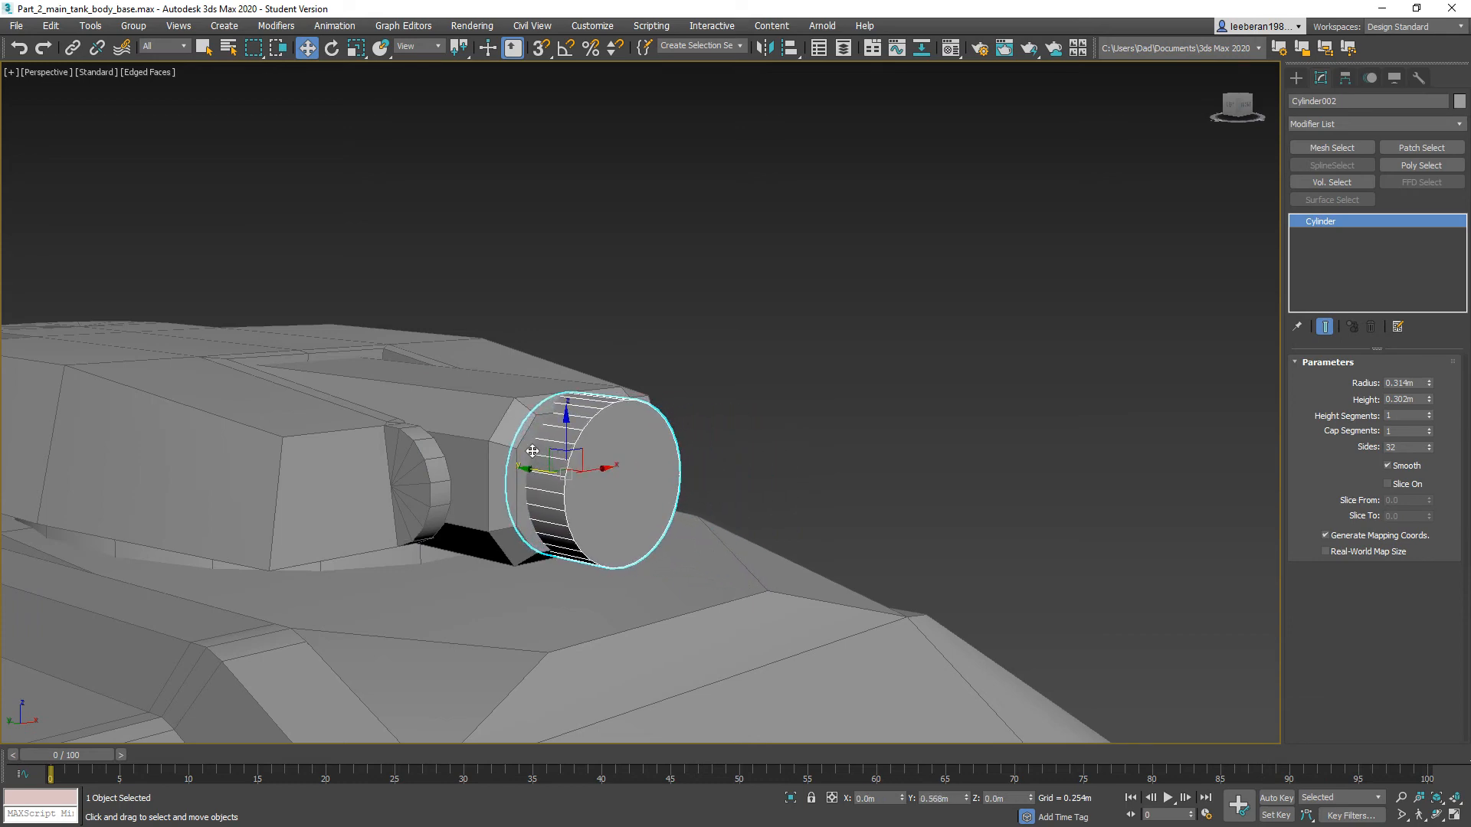
mouse_move(530, 451)
alt+middle_down()
mouse_move(455, 501)
mouse_move(561, 435)
mouse_move(537, 460)
mouse_move(541, 441)
alt+middle_up()
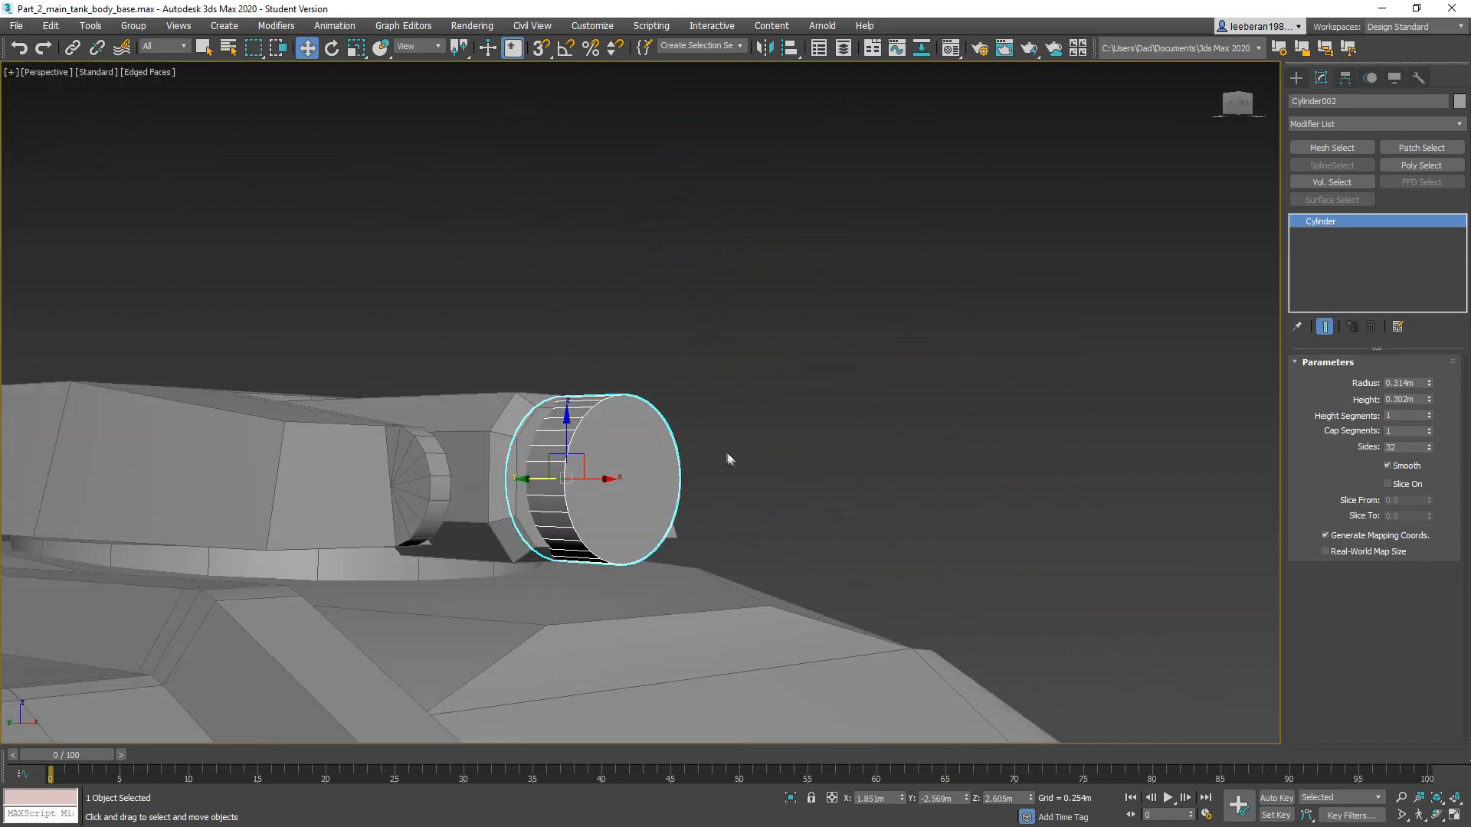
Step: Convert the cylinder to an Editable Poly and delete its rear cap polygon facing the block
right_click(660, 451)
mouse_move(758, 600)
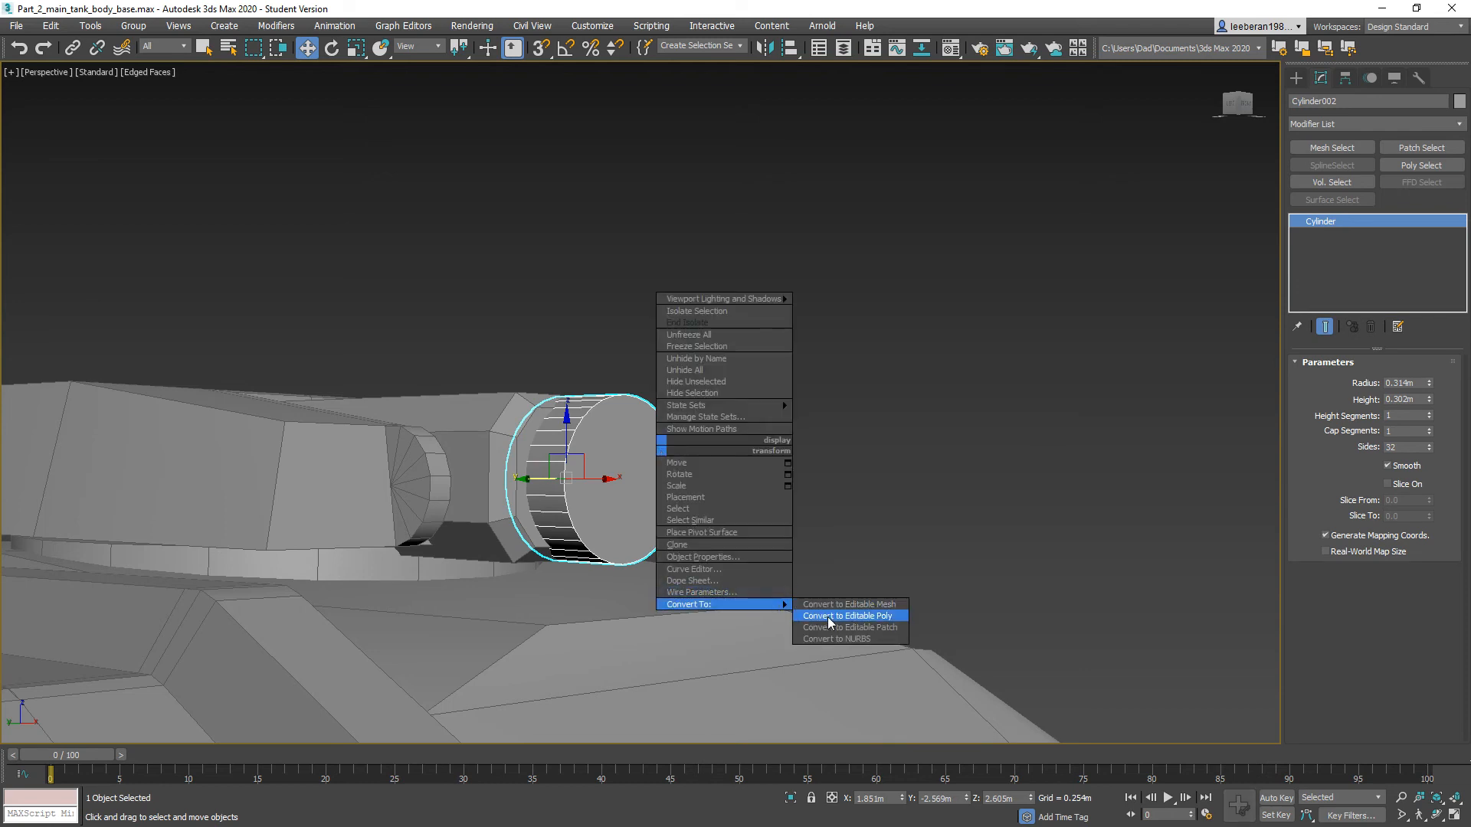
click(812, 613)
alt+middle_drag(804, 569, 881, 418)
click(1390, 380)
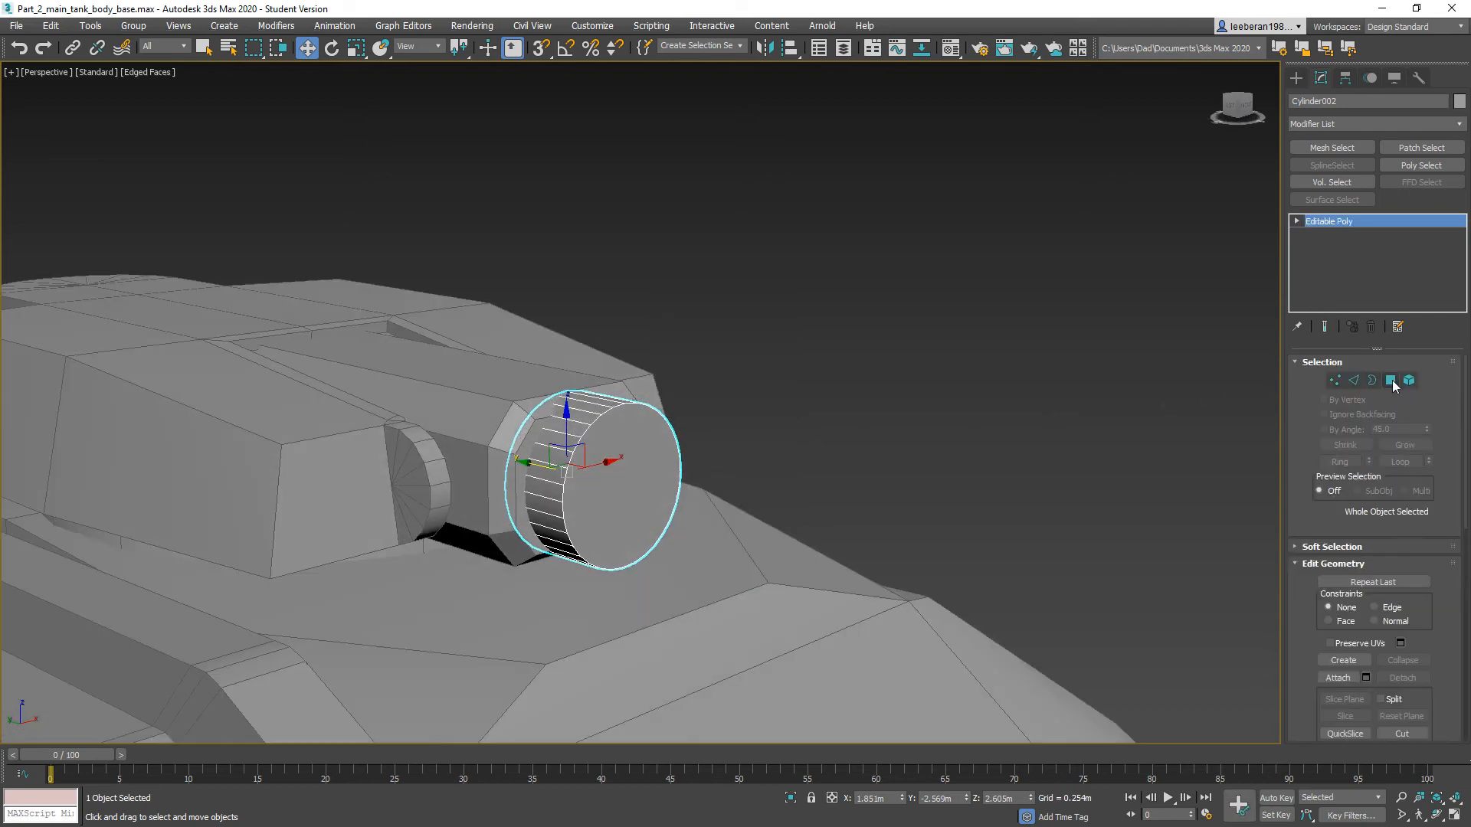
click(665, 478)
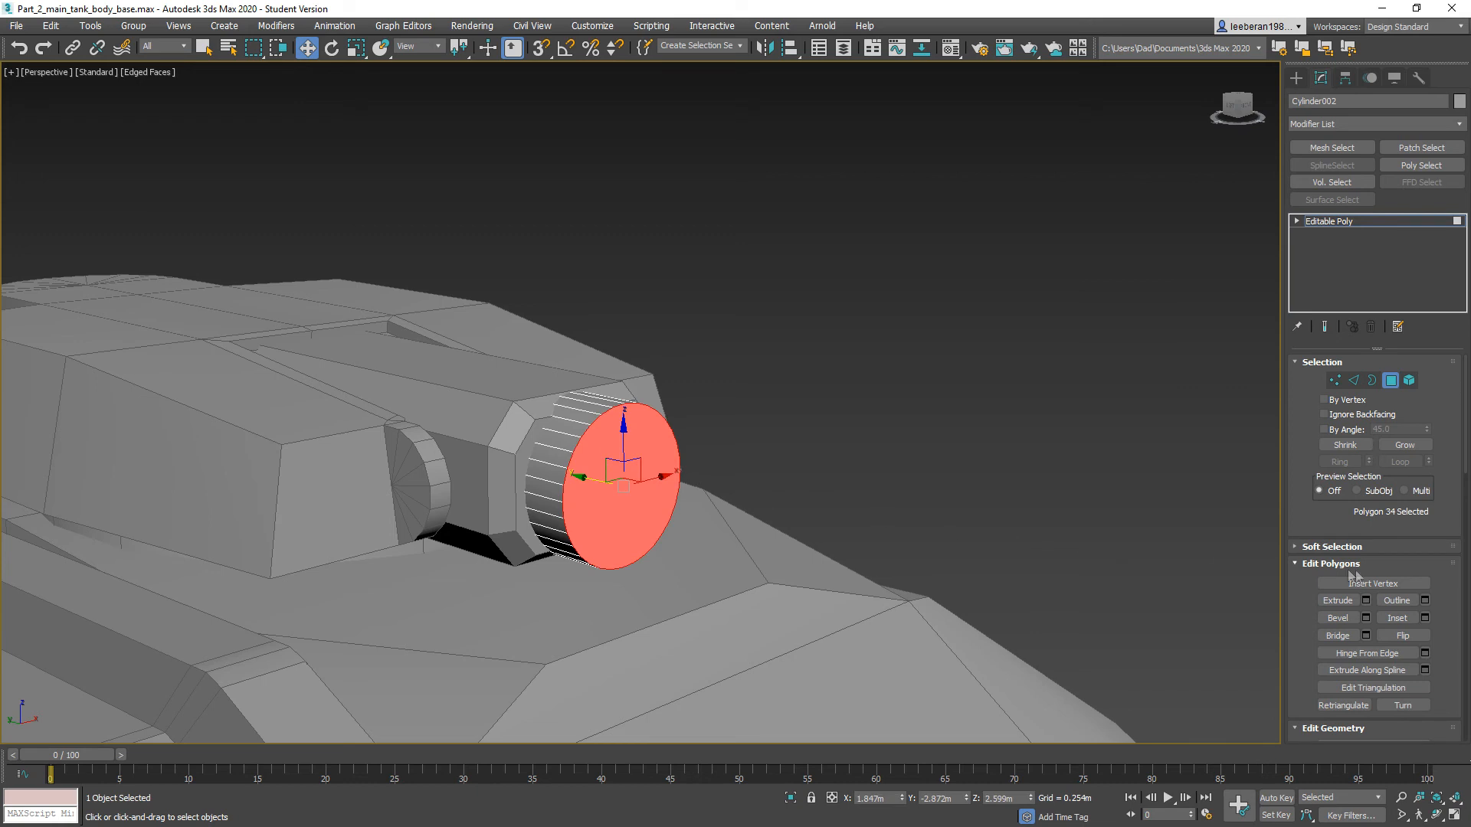
click(1388, 446)
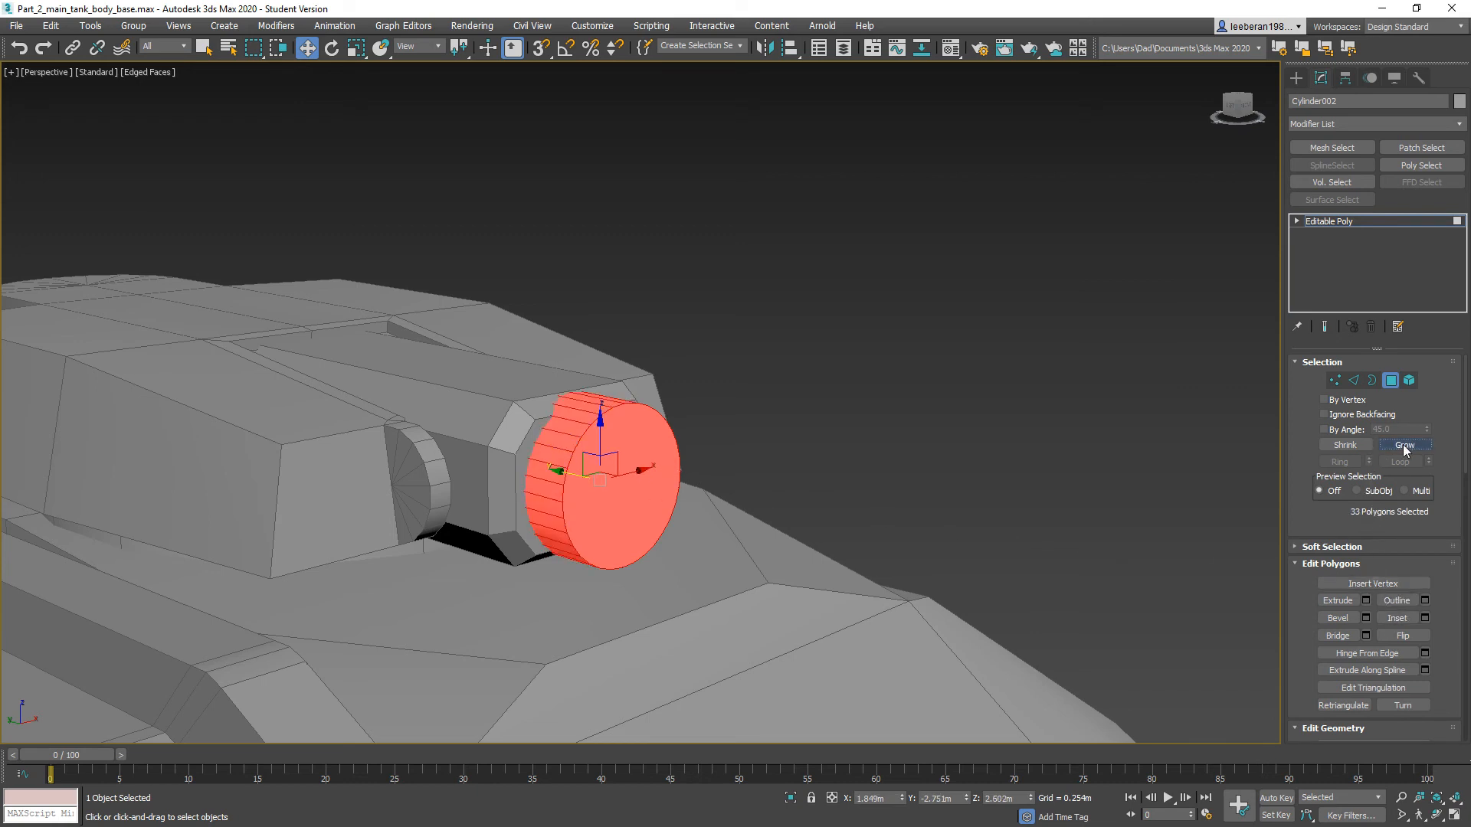
key(ctrl+i)
key(ctrl+d)
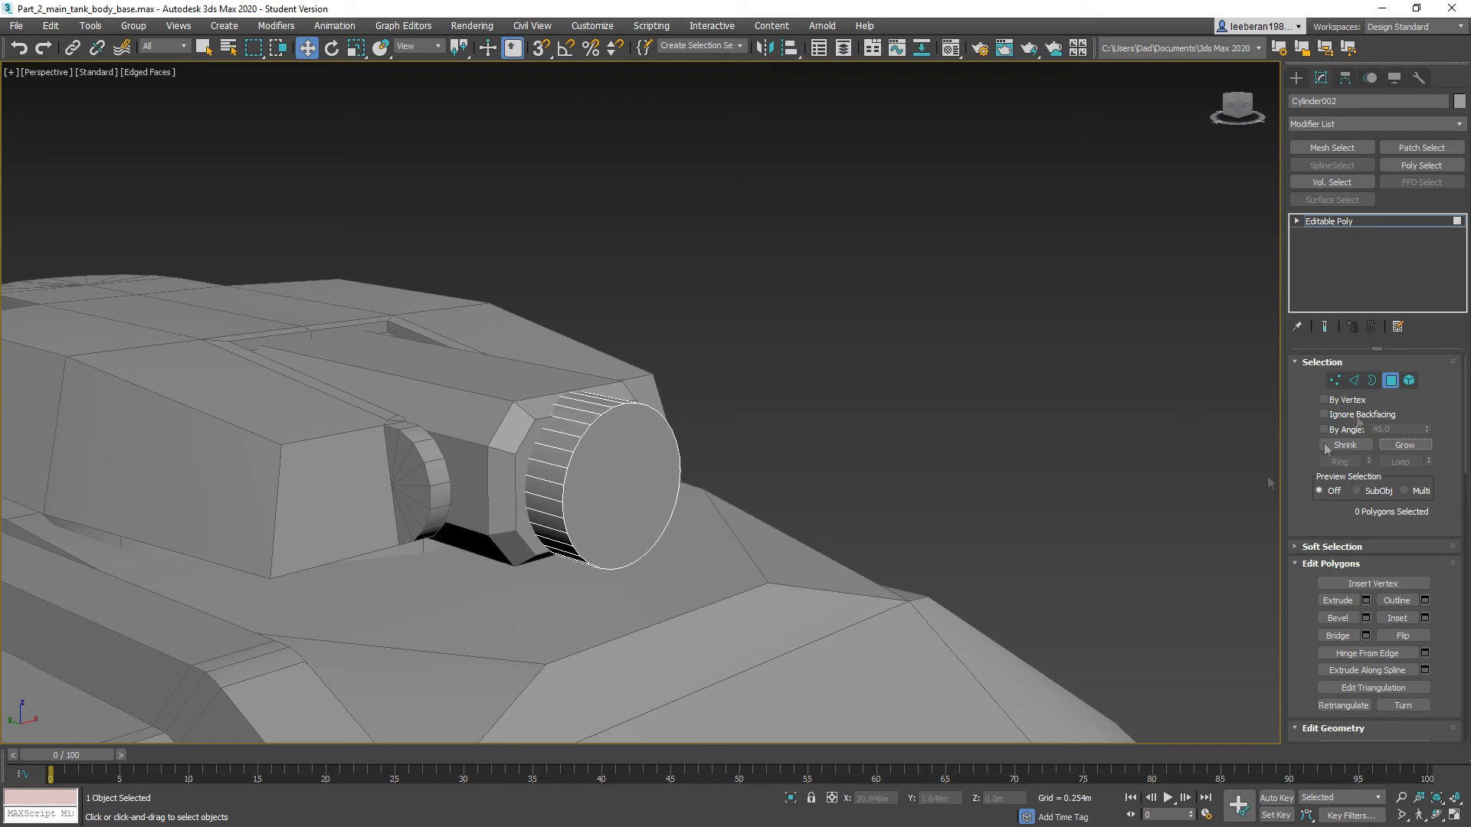
Step: Bevel the cylinder's front cap inward to form a narrow rim, and bevel it again to recess the inner face
click(626, 491)
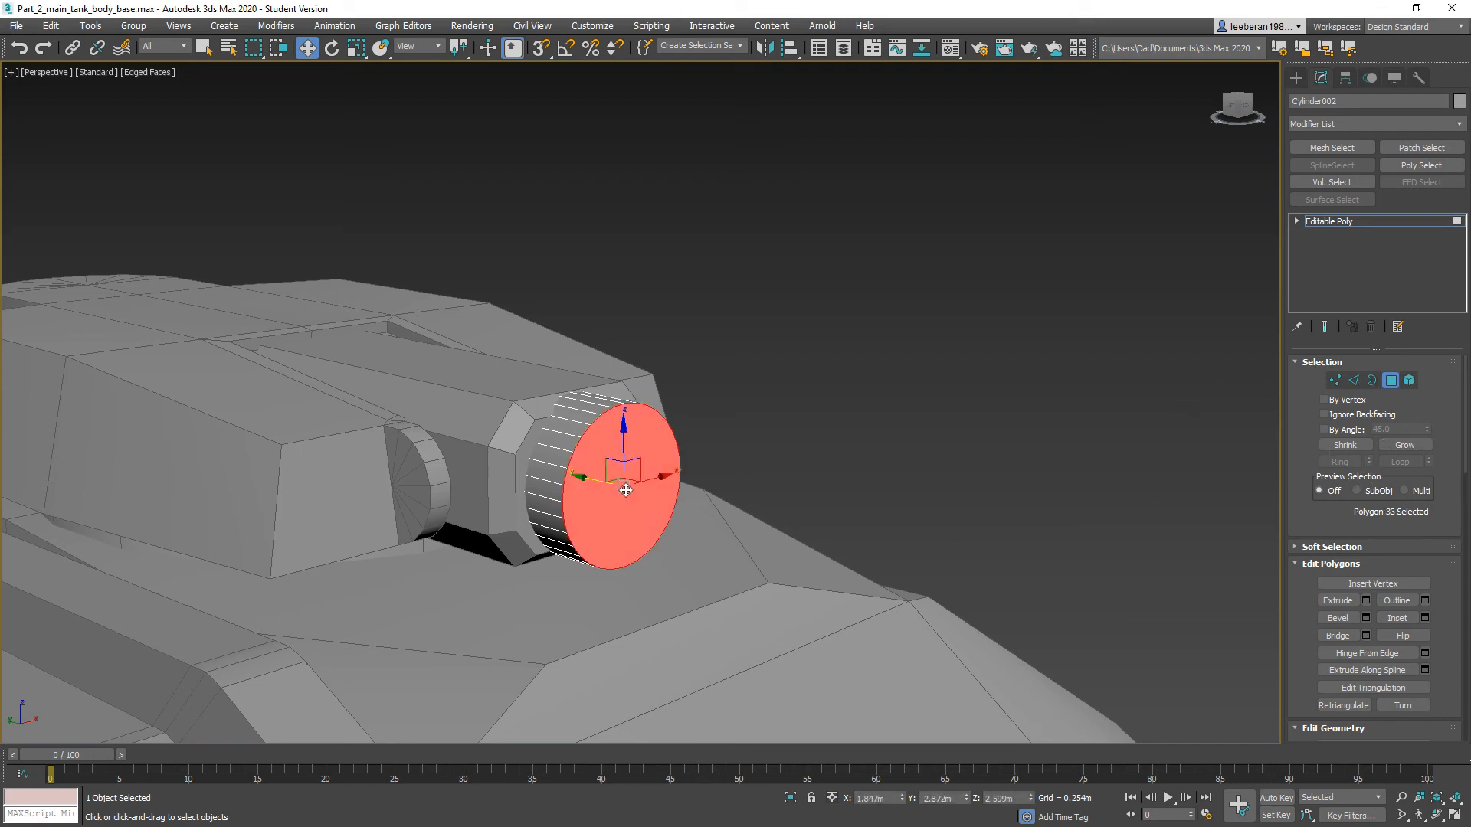
click(1344, 619)
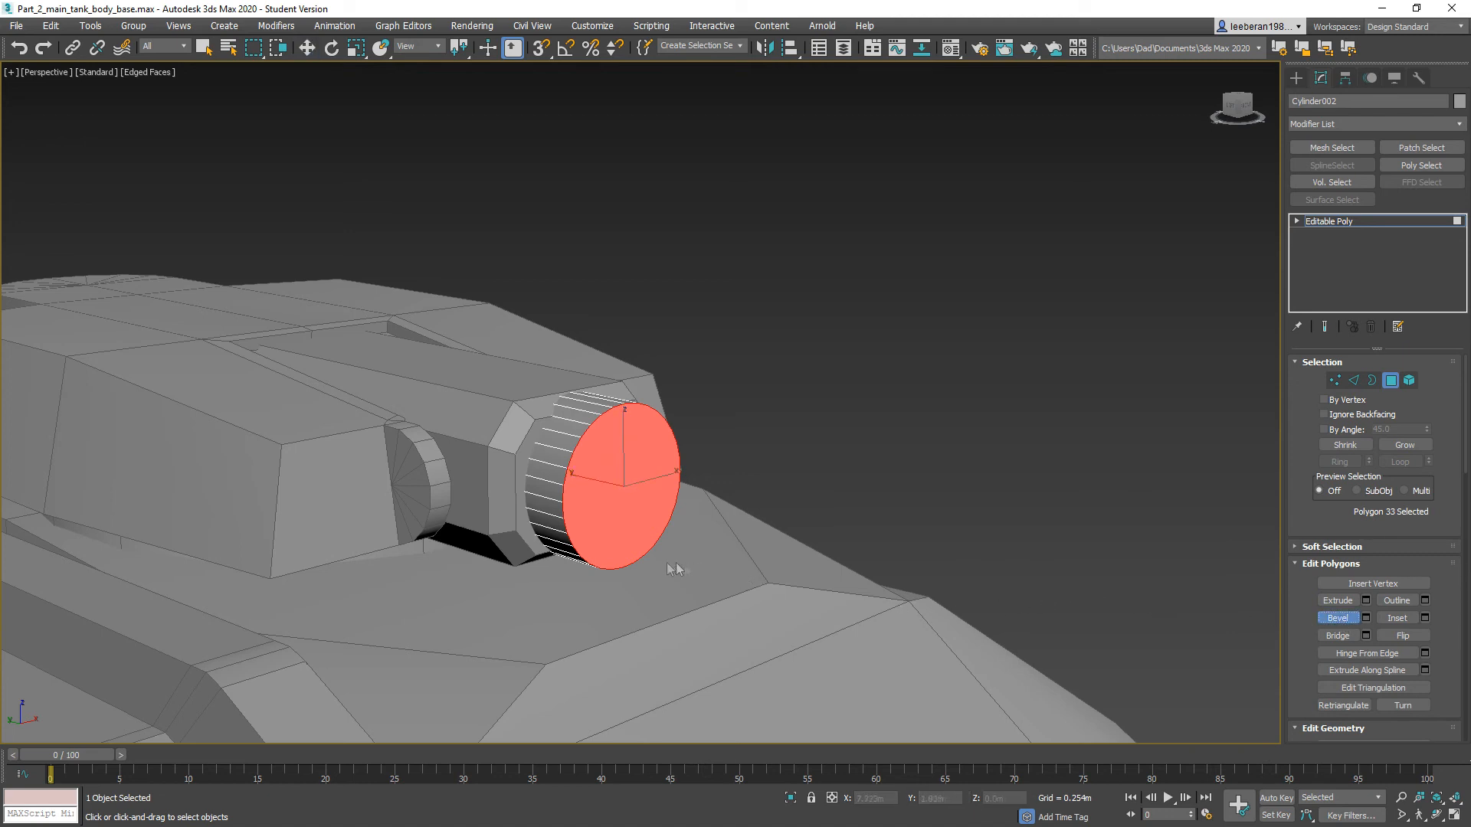
drag(633, 484, 634, 484)
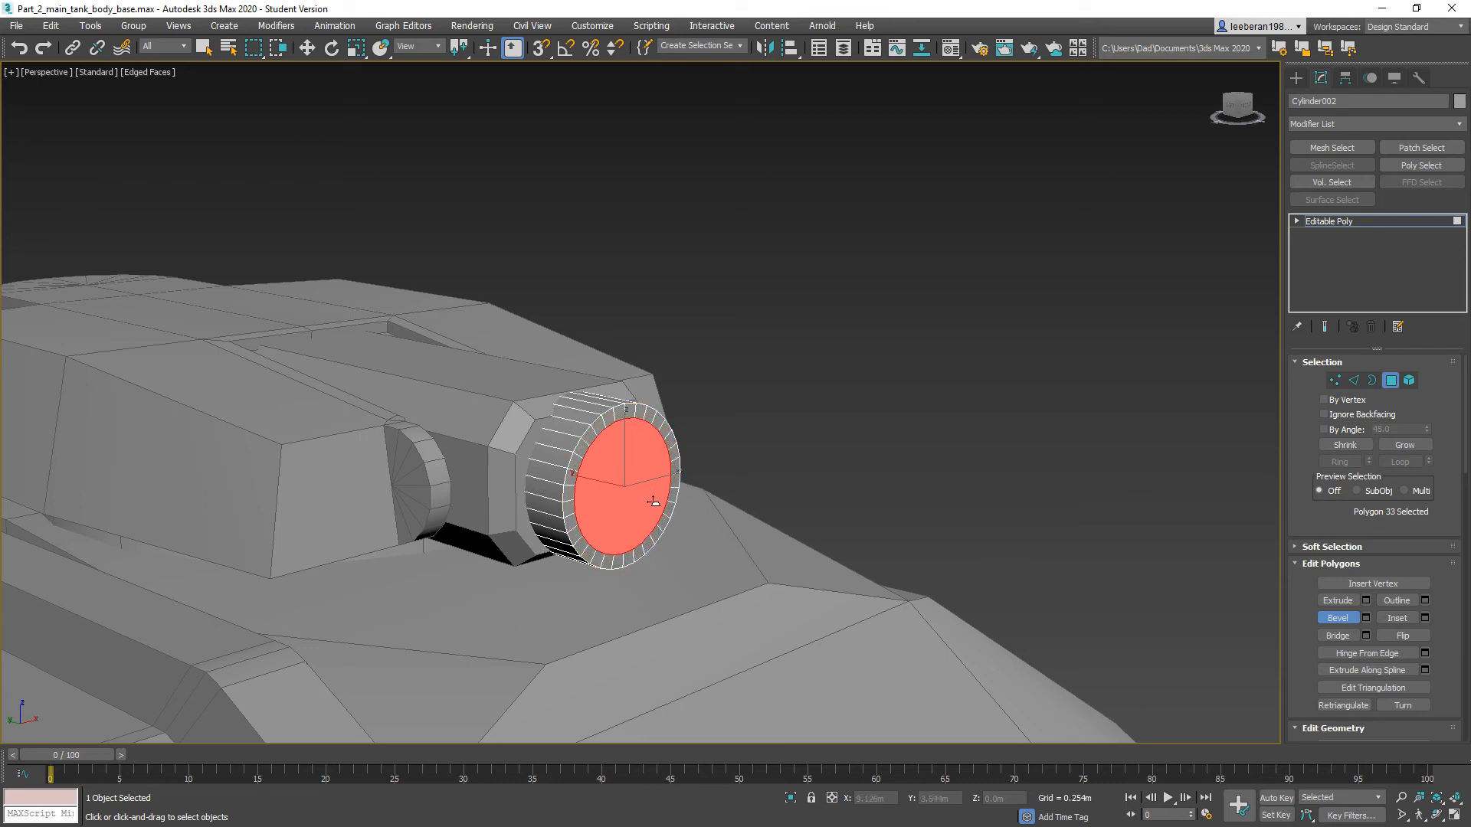
drag(642, 488, 645, 521)
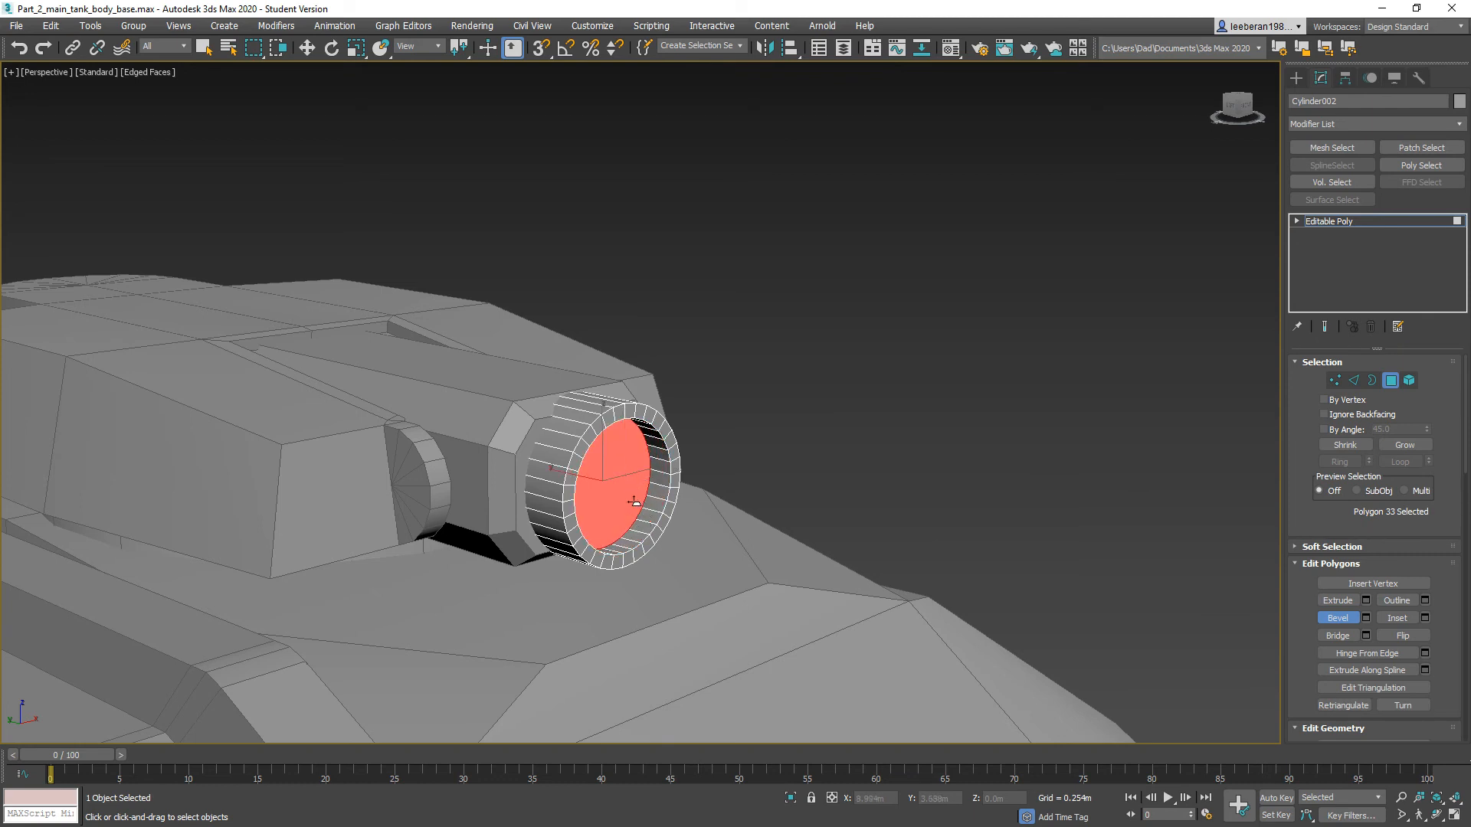
drag(622, 504, 622, 507)
drag(622, 505, 451, 347)
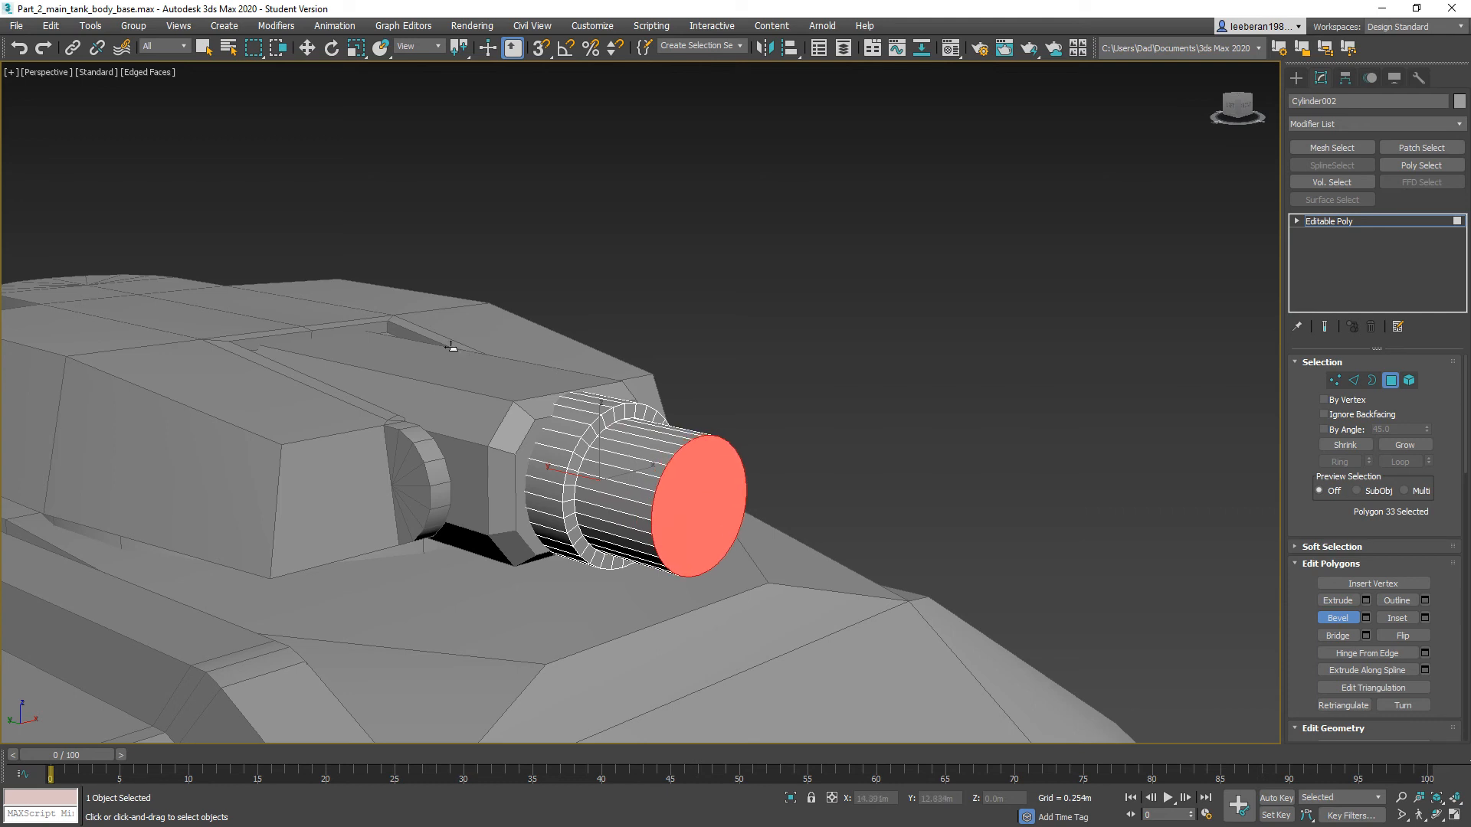
drag(451, 347, 449, 337)
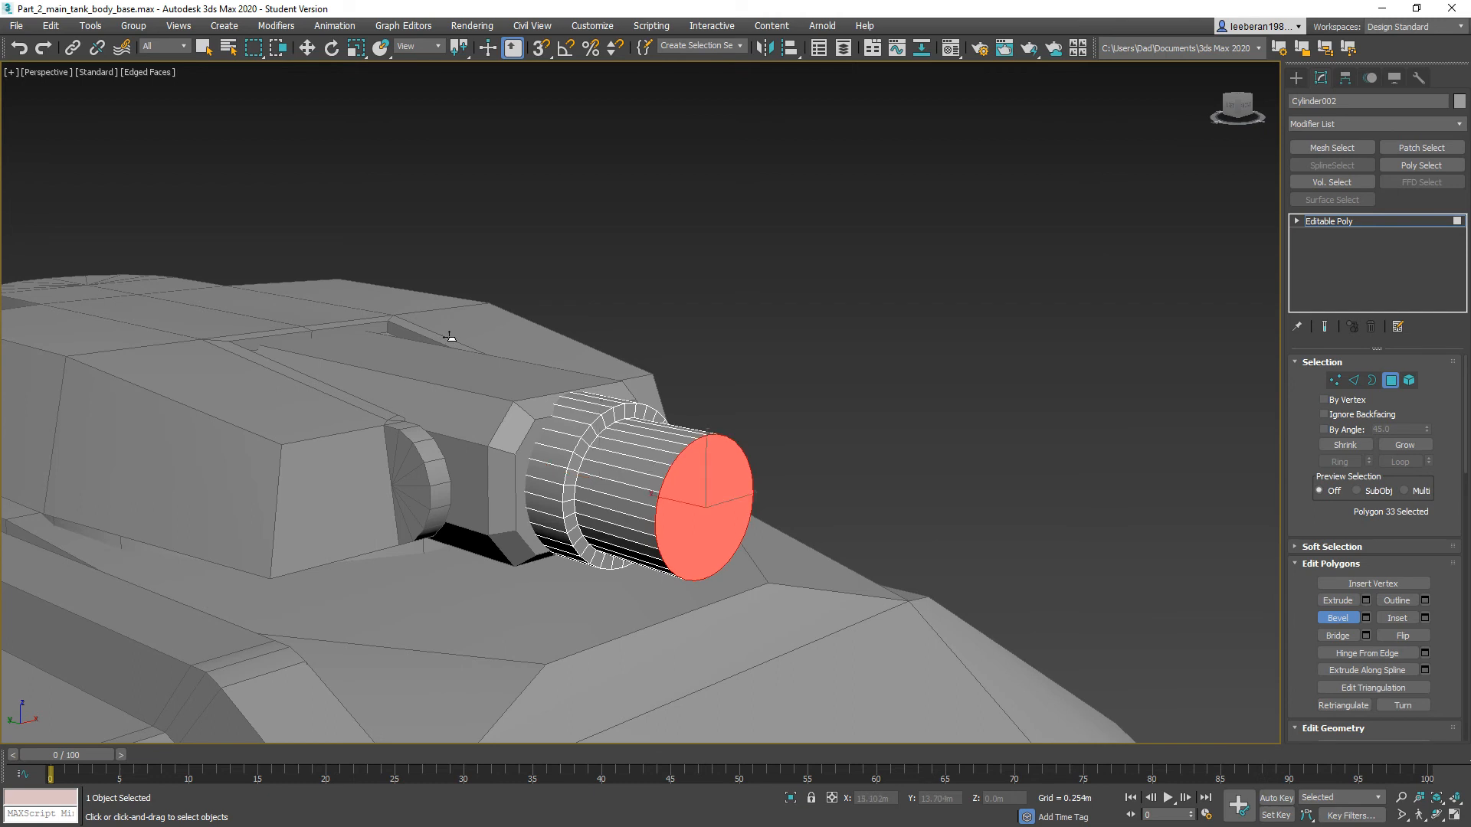
right_click(541, 386)
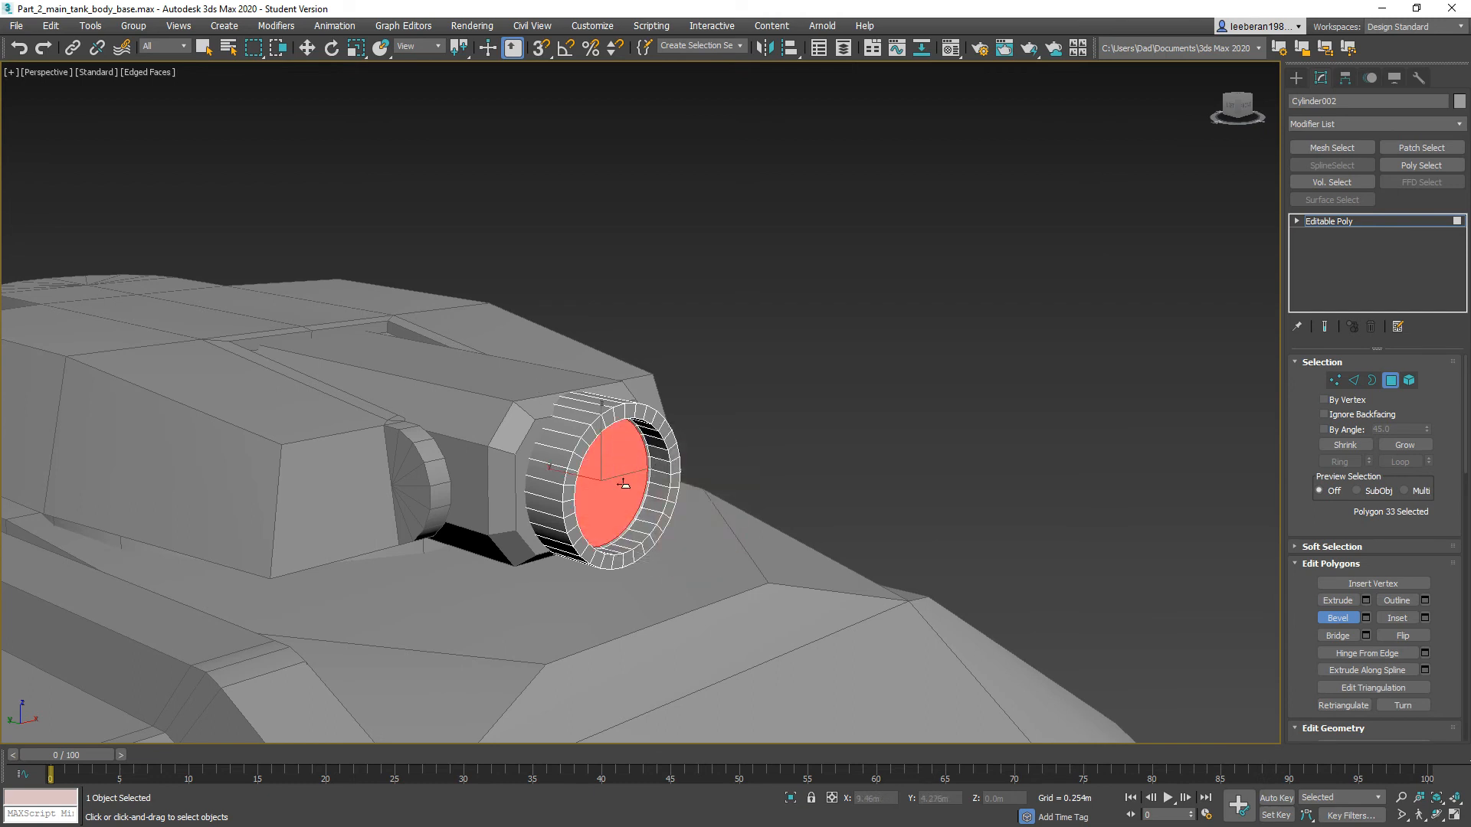
Step: Extrude the recessed circular face forward past the rim in two successive sections to form a thick barrel base
click(1338, 601)
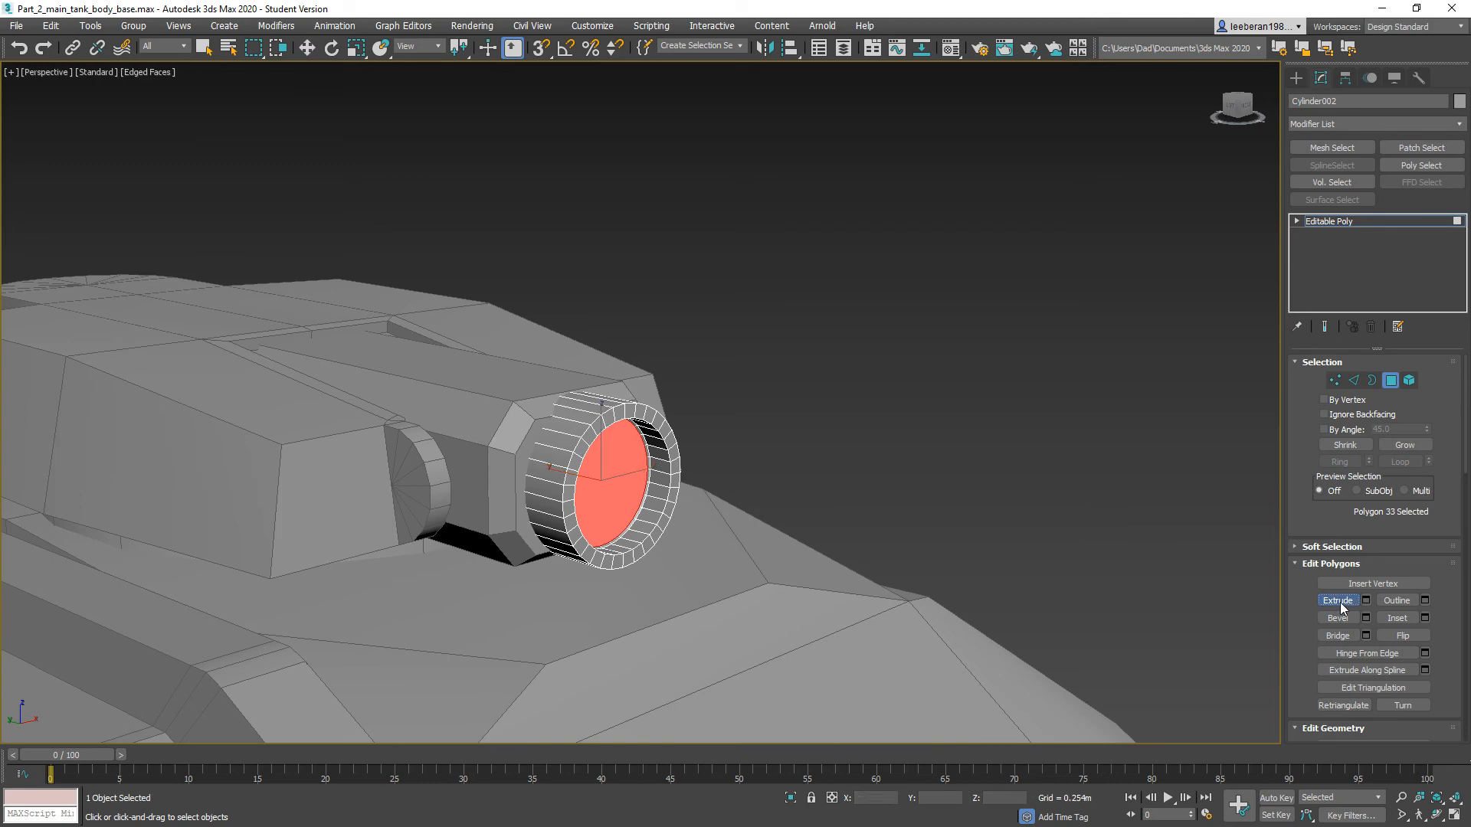
drag(643, 500, 577, 285)
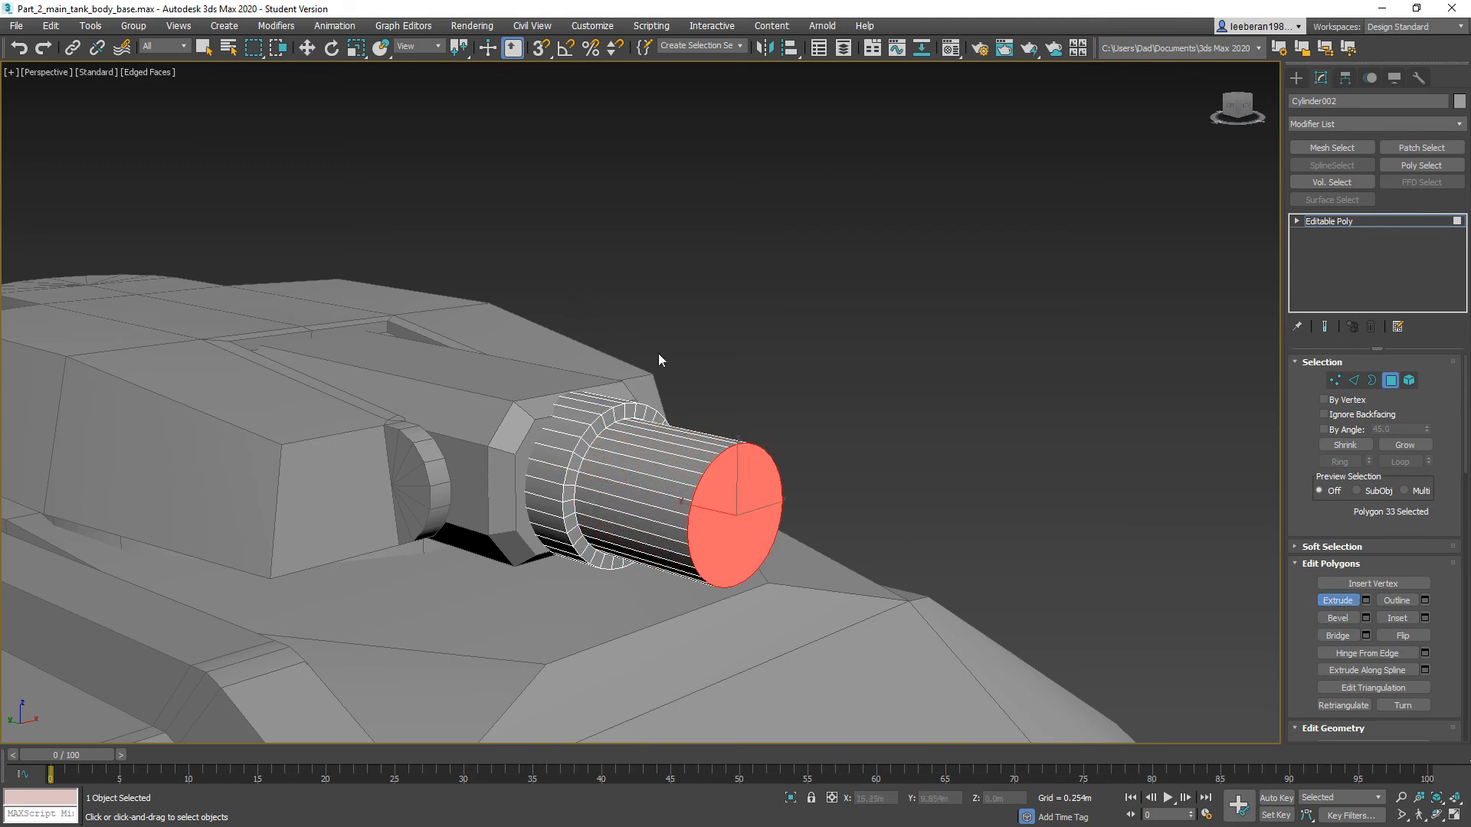
alt+middle_drag(793, 585, 780, 586)
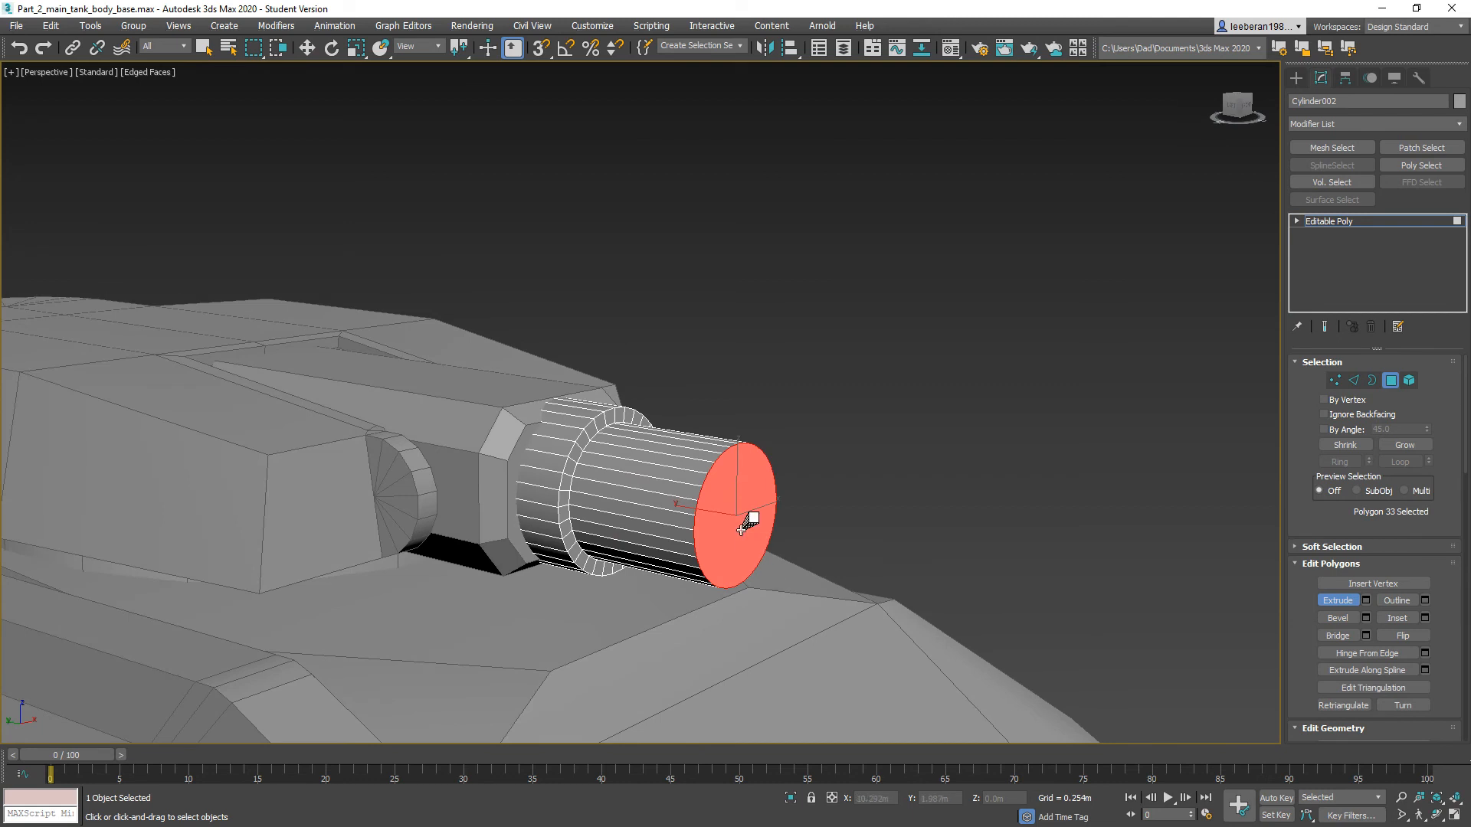
drag(741, 529, 687, 295)
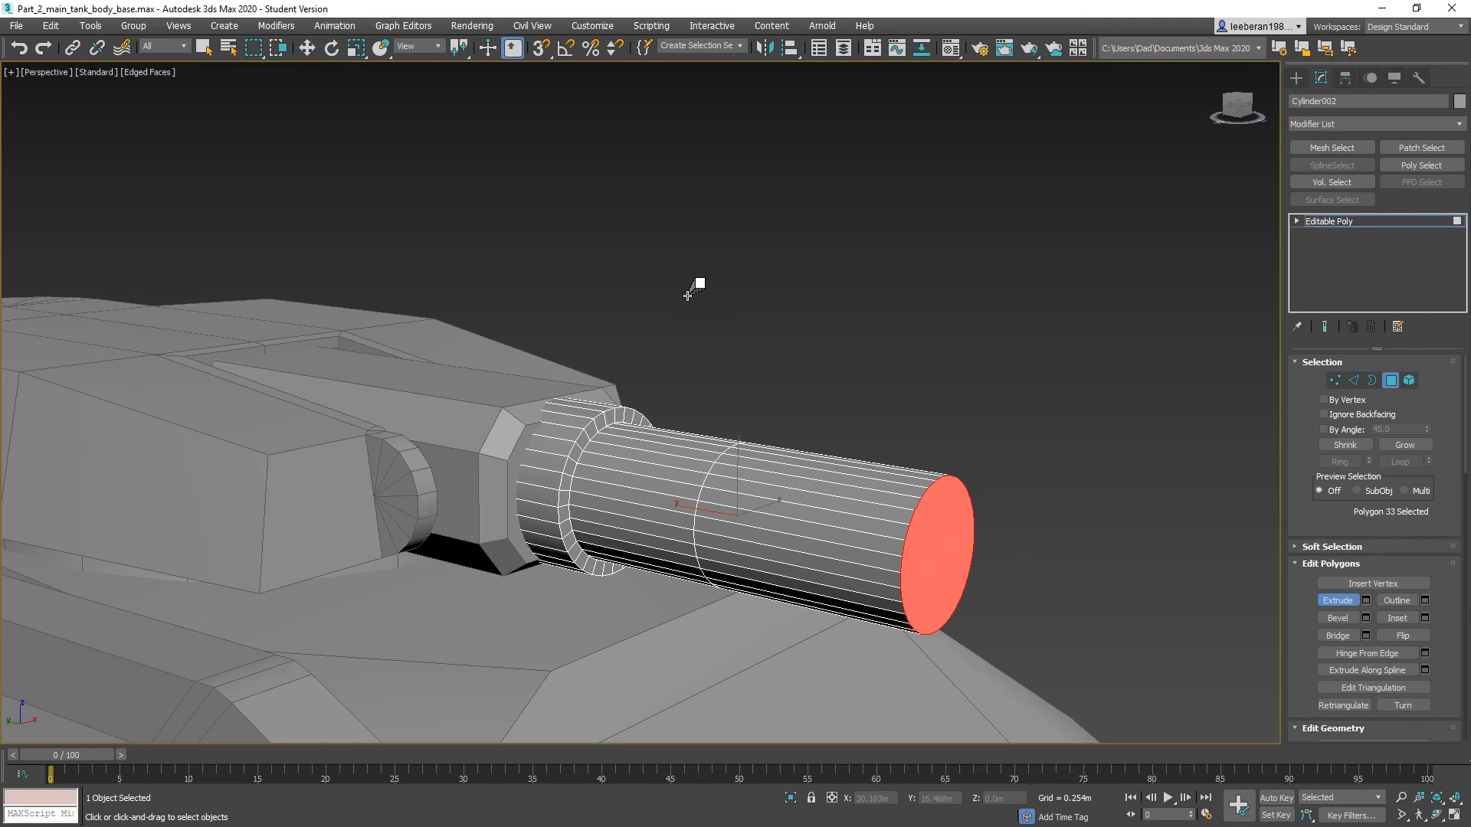
drag(687, 295, 685, 245)
click(846, 331)
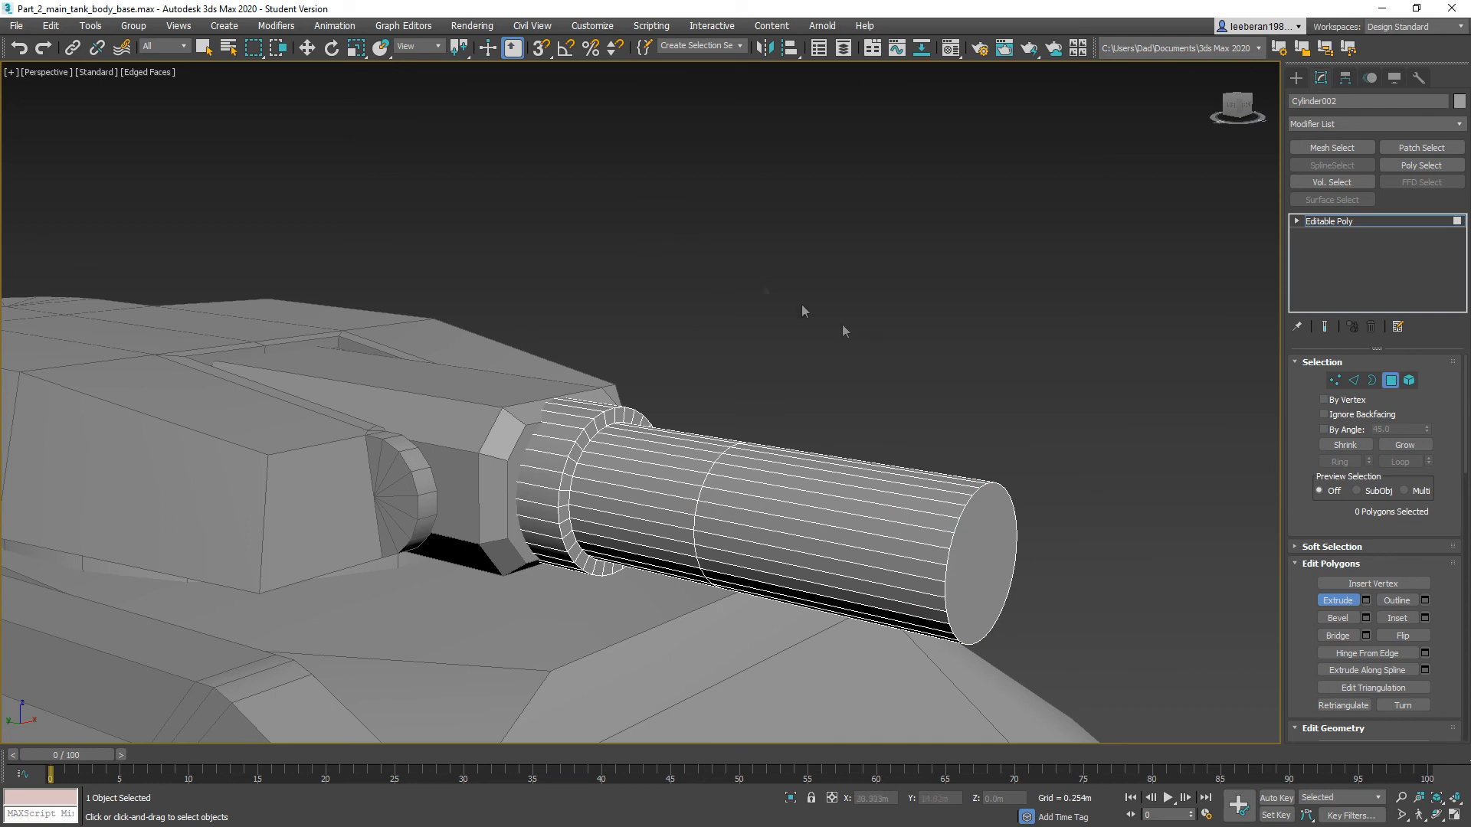
Step: Bevel the barrel section's end face slightly forward and inward in successive small steps to round its front edge
click(1337, 618)
click(989, 548)
drag(993, 554, 993, 552)
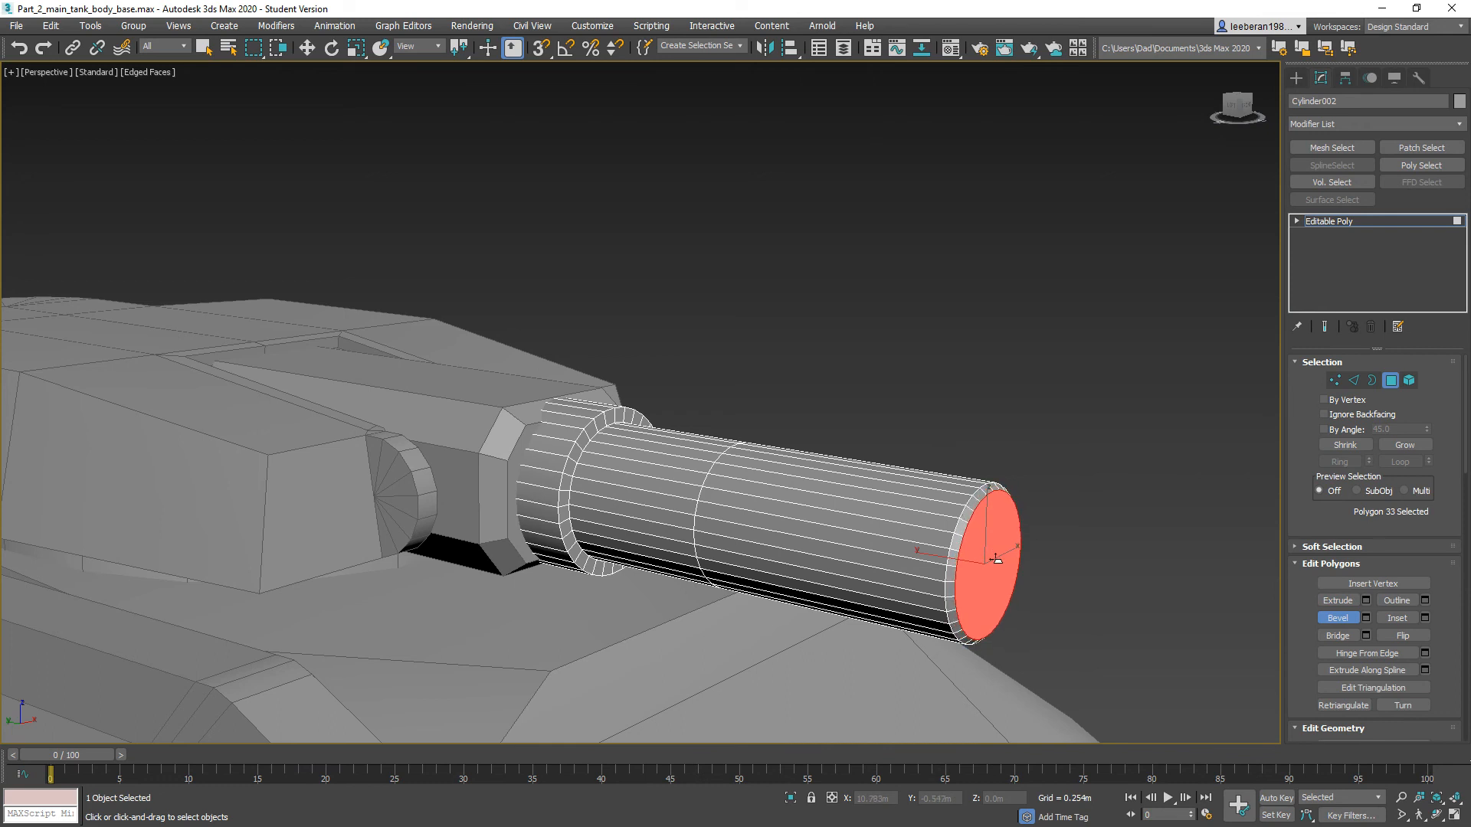
click(996, 563)
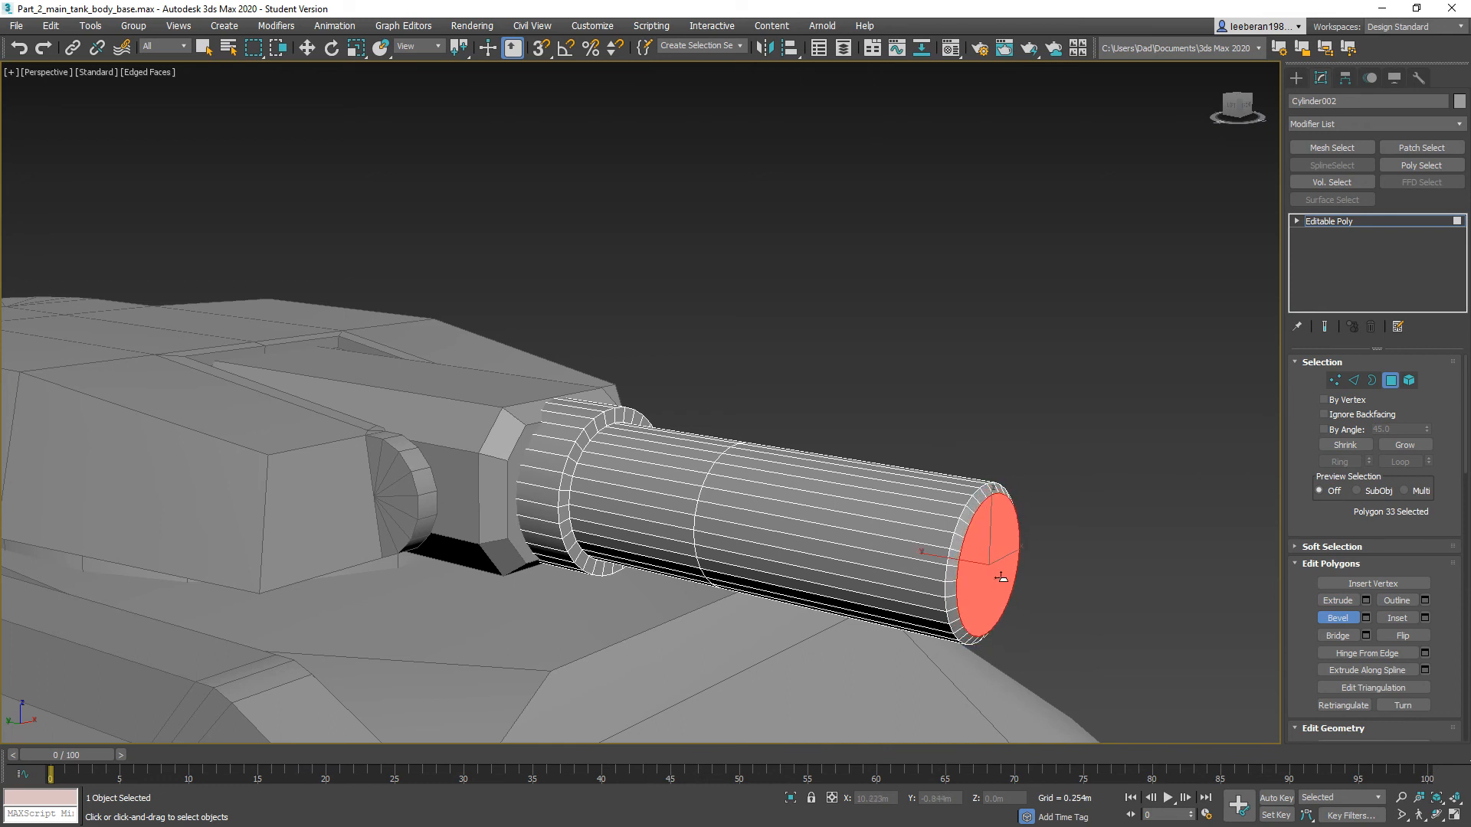
drag(1000, 566, 1000, 560)
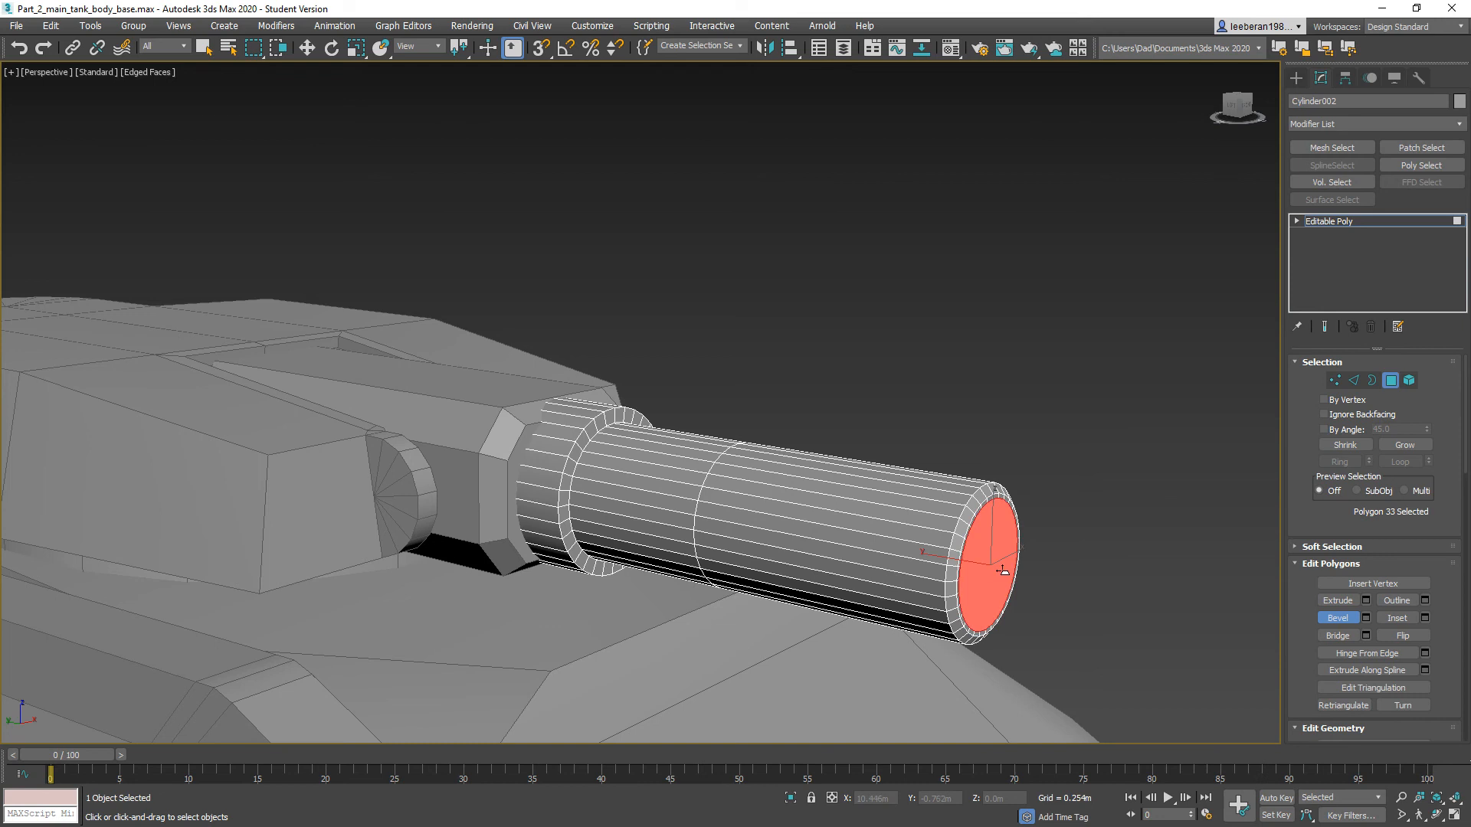
Step: Recess the barrel section's end face inside its rim, and bevel it far forward to form a longer, narrower barrel section
drag(1002, 570, 1003, 595)
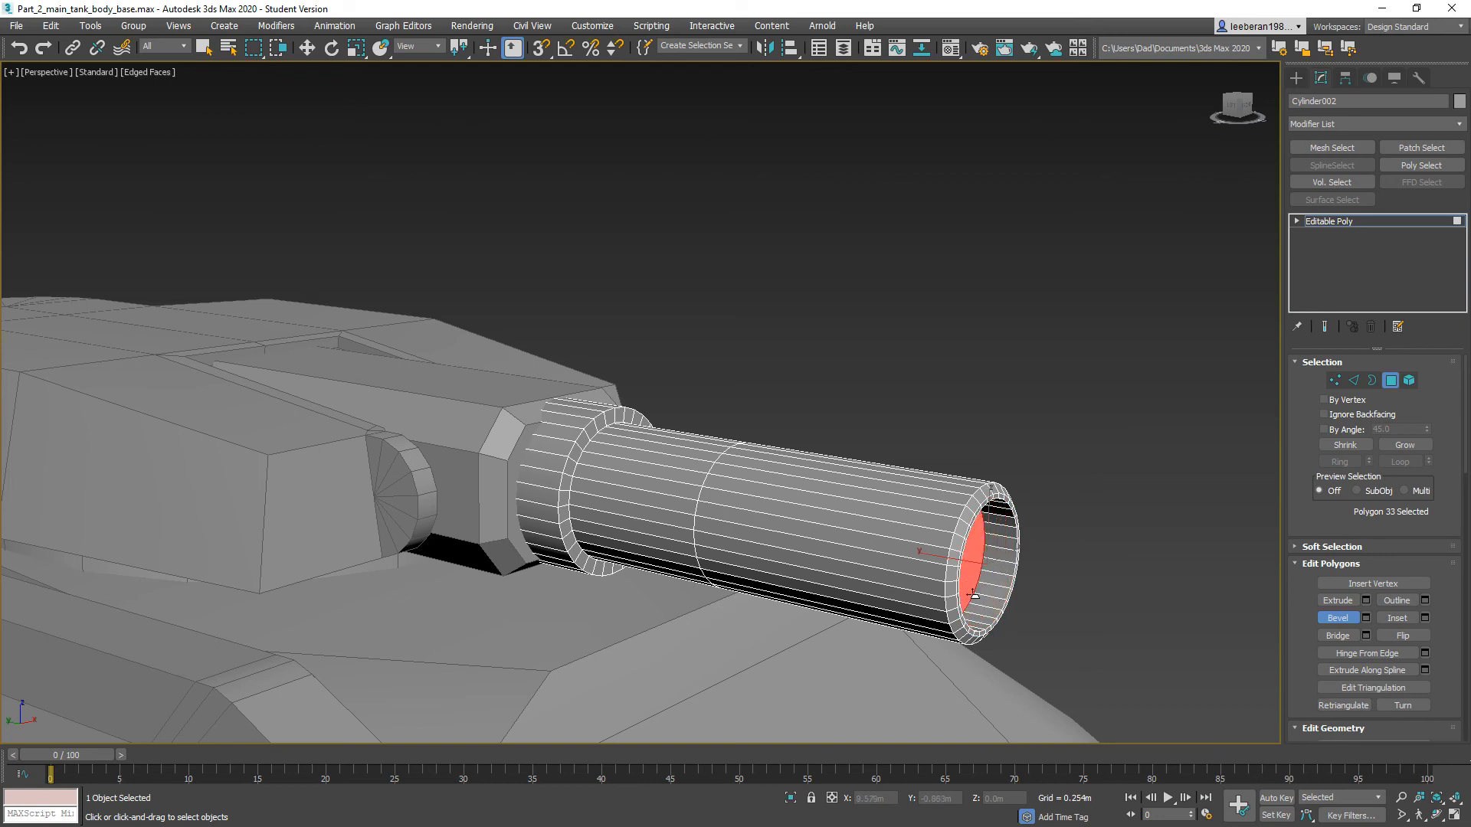
click(971, 597)
drag(974, 574, 825, 137)
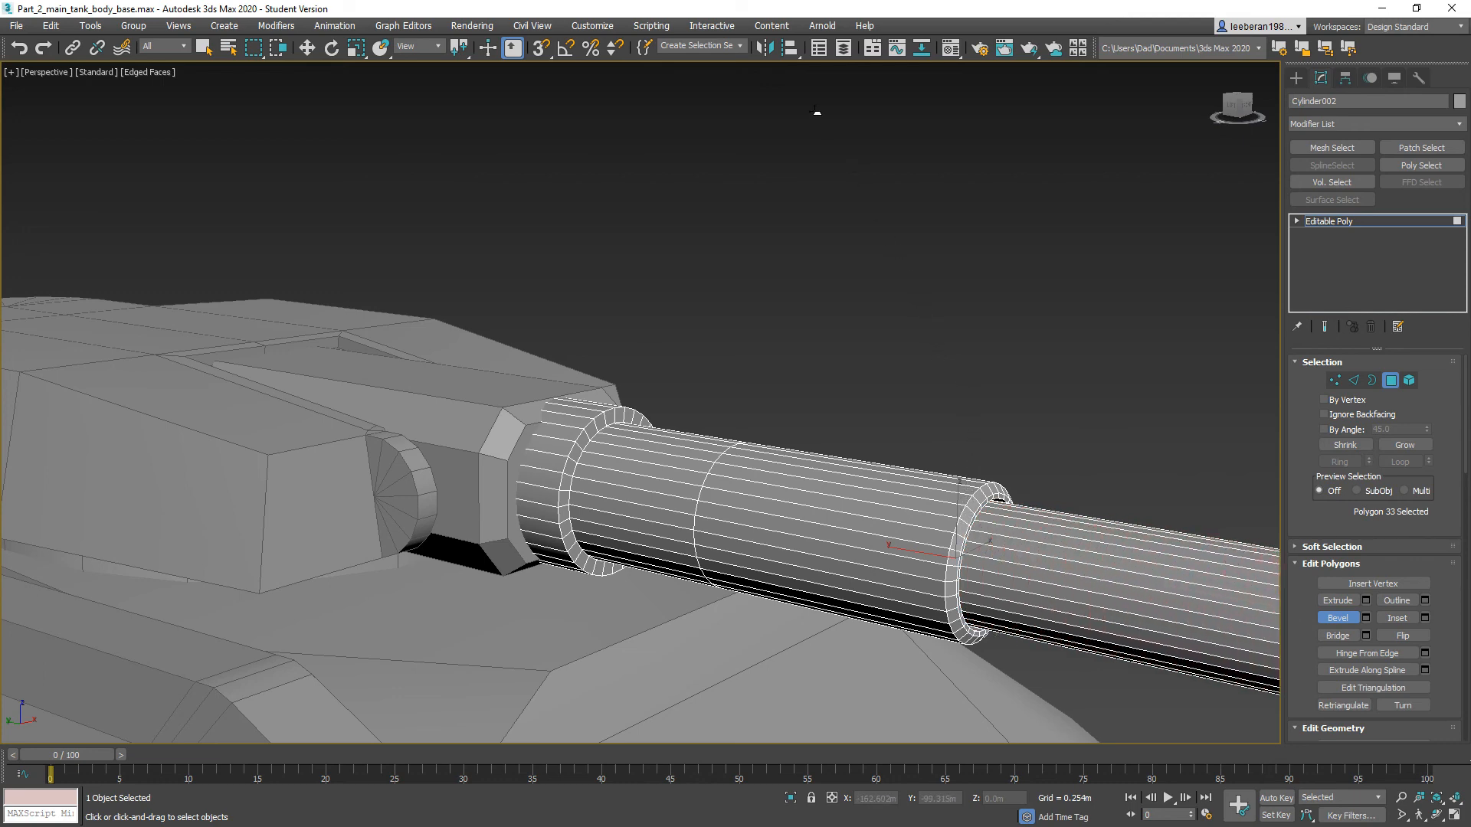
click(814, 110)
Step: Bevel the narrower barrel's end face inward to leave a thin rim, and recess it deep inside to hollow the muzzle
middle_drag(965, 301, 700, 348)
scroll(700, 348, down, 2)
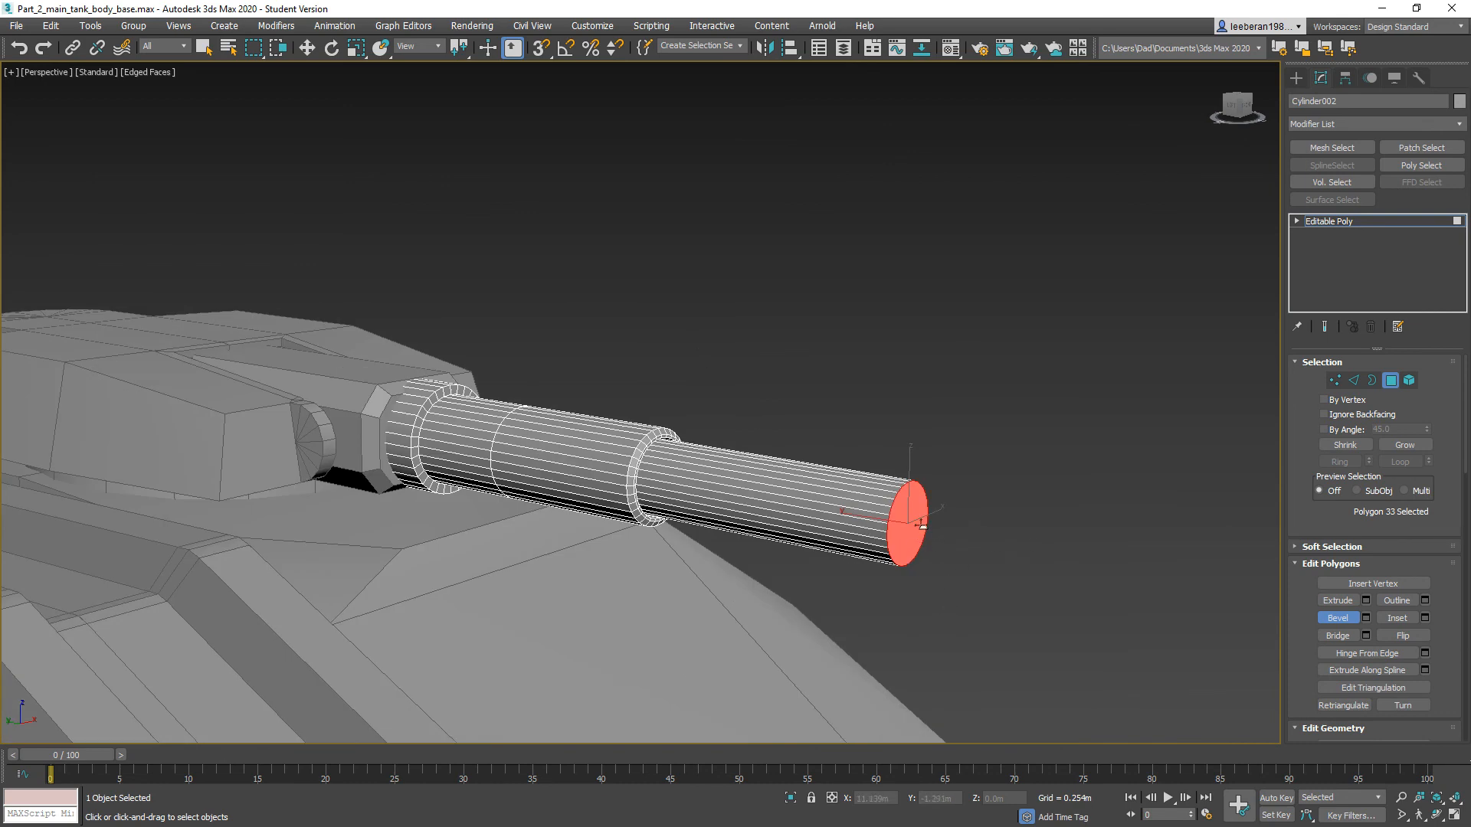
drag(919, 528, 1051, 711)
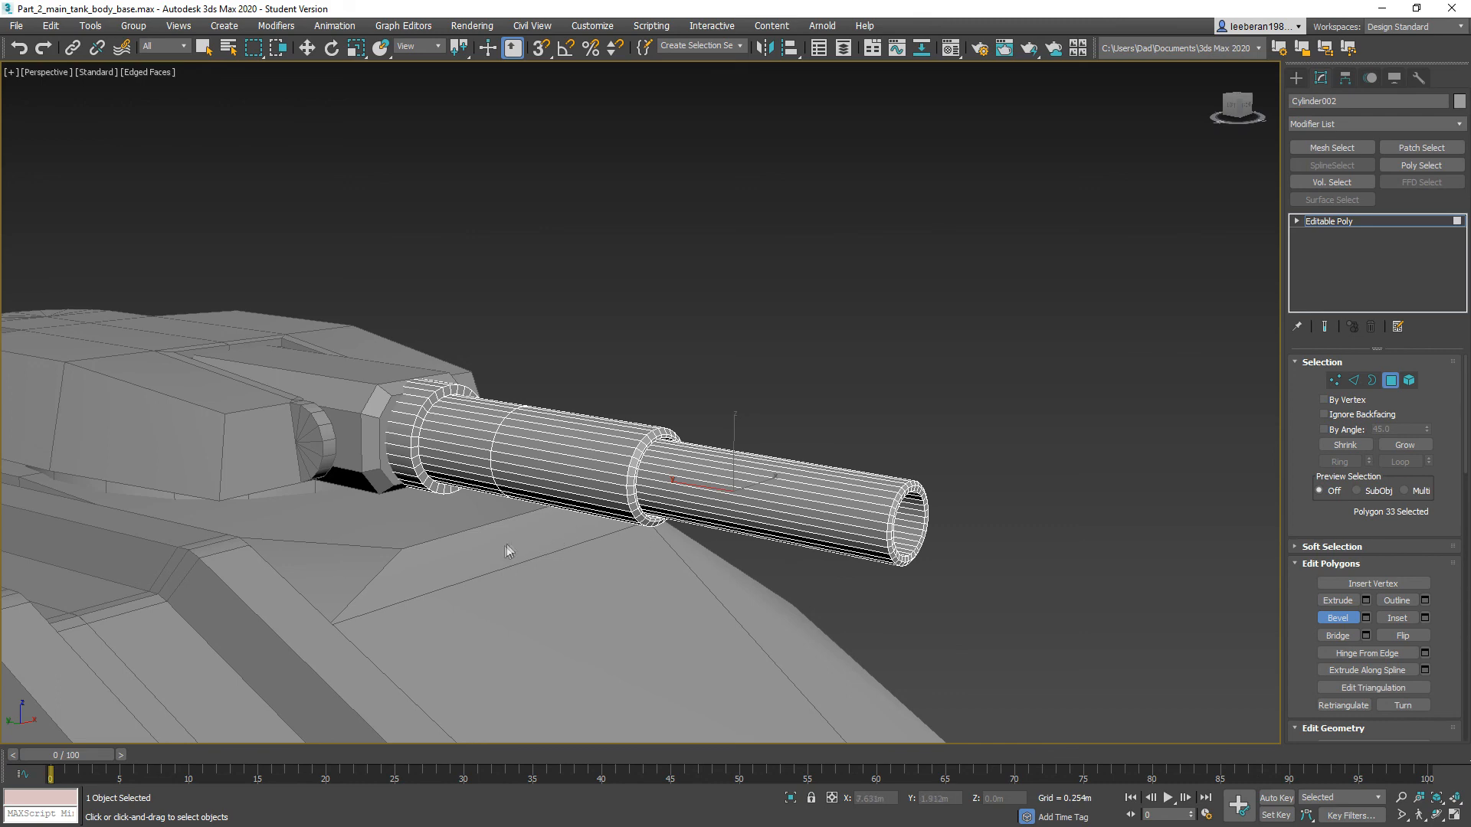
Step: Examine the barrel's proportions against the turret and the whole tank from the front, side and rear
alt+middle_drag(533, 545, 548, 563)
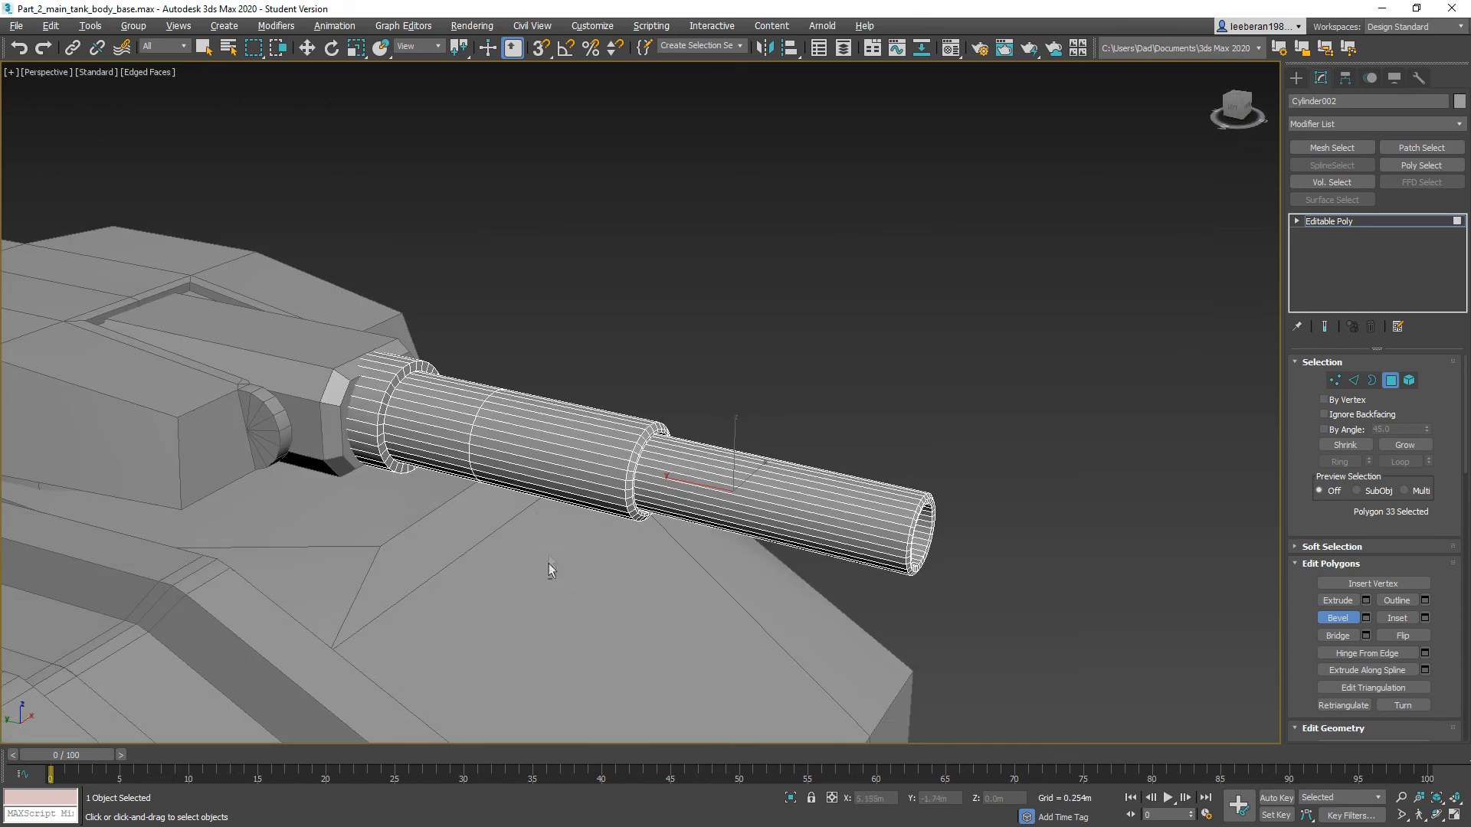
middle_drag(670, 594, 948, 572)
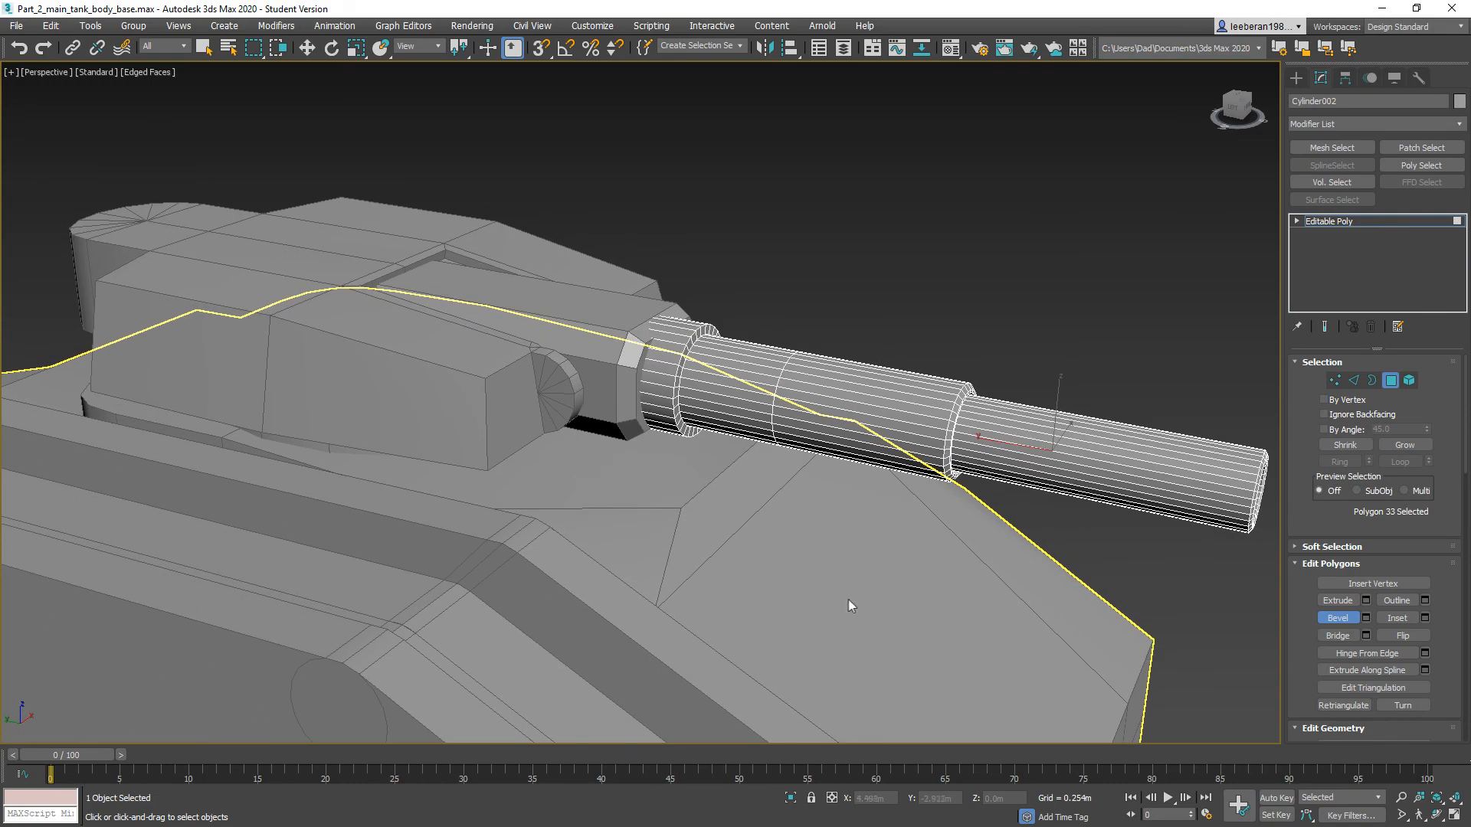
alt+middle_drag(748, 549, 769, 660)
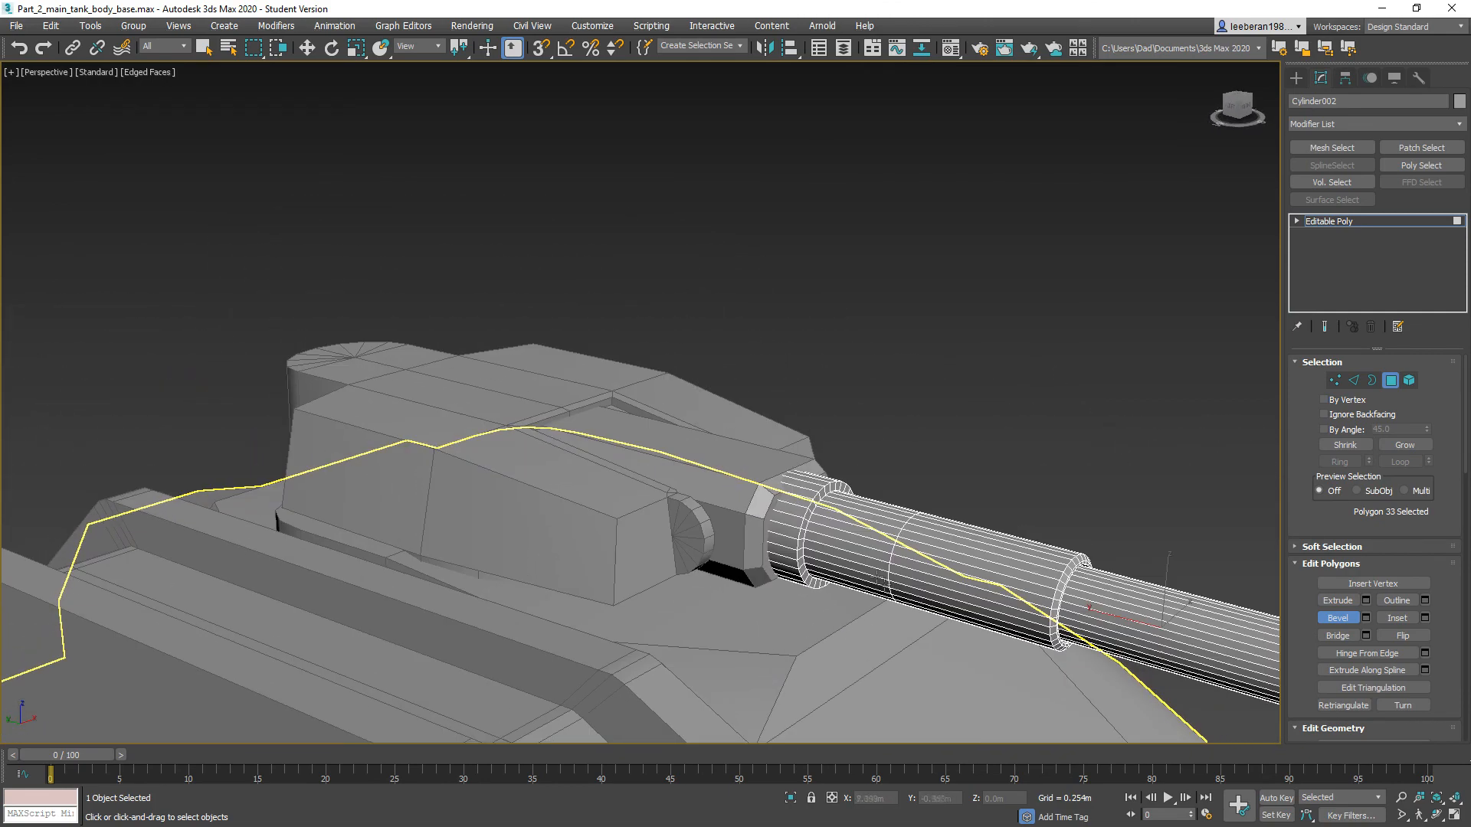
middle_drag(645, 576, 603, 463)
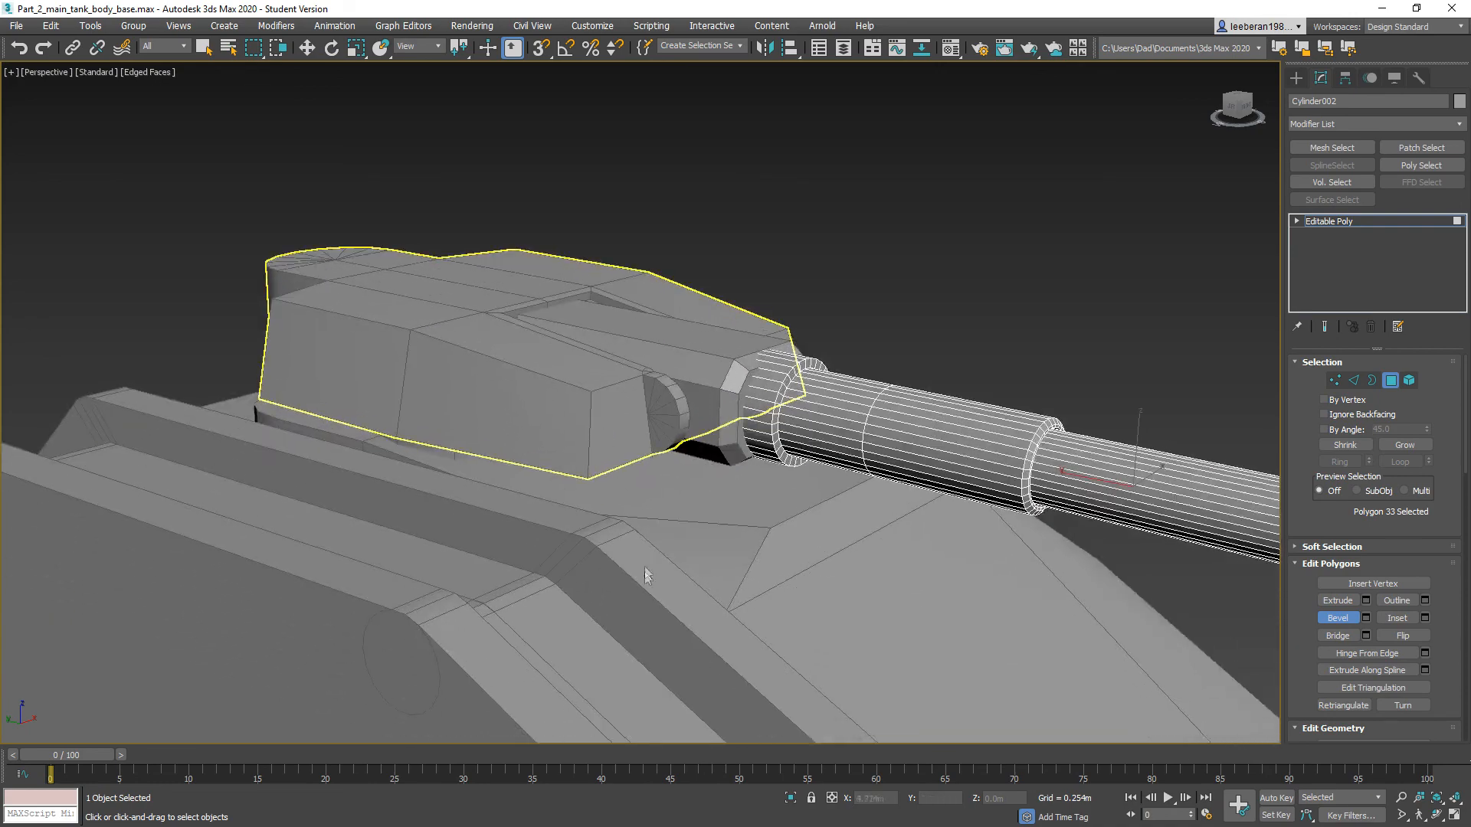
scroll(645, 577, down, 2)
alt+middle_drag(673, 626, 600, 615)
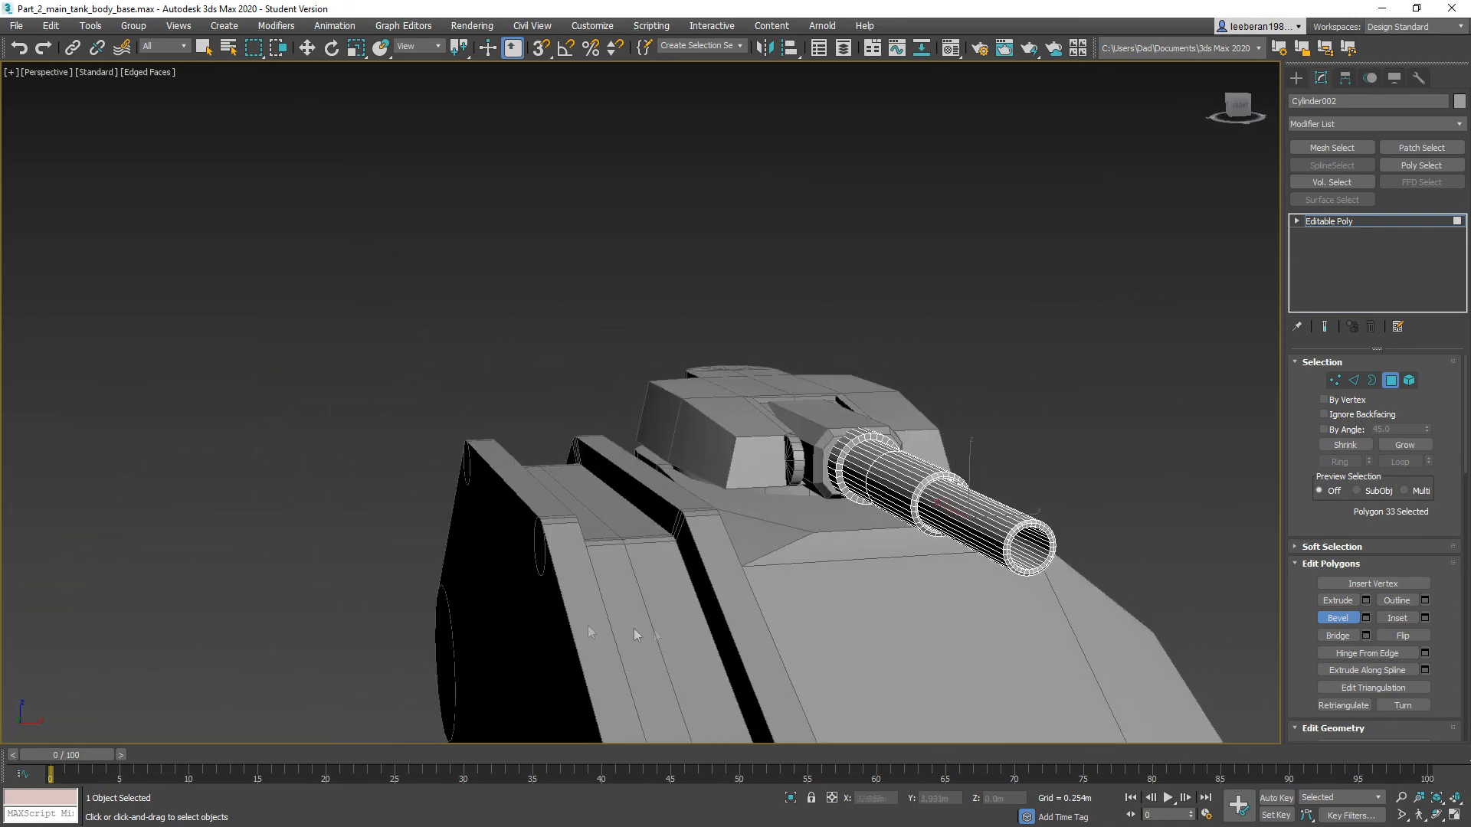
alt+middle_drag(907, 640, 618, 531)
scroll(554, 512, down, 2)
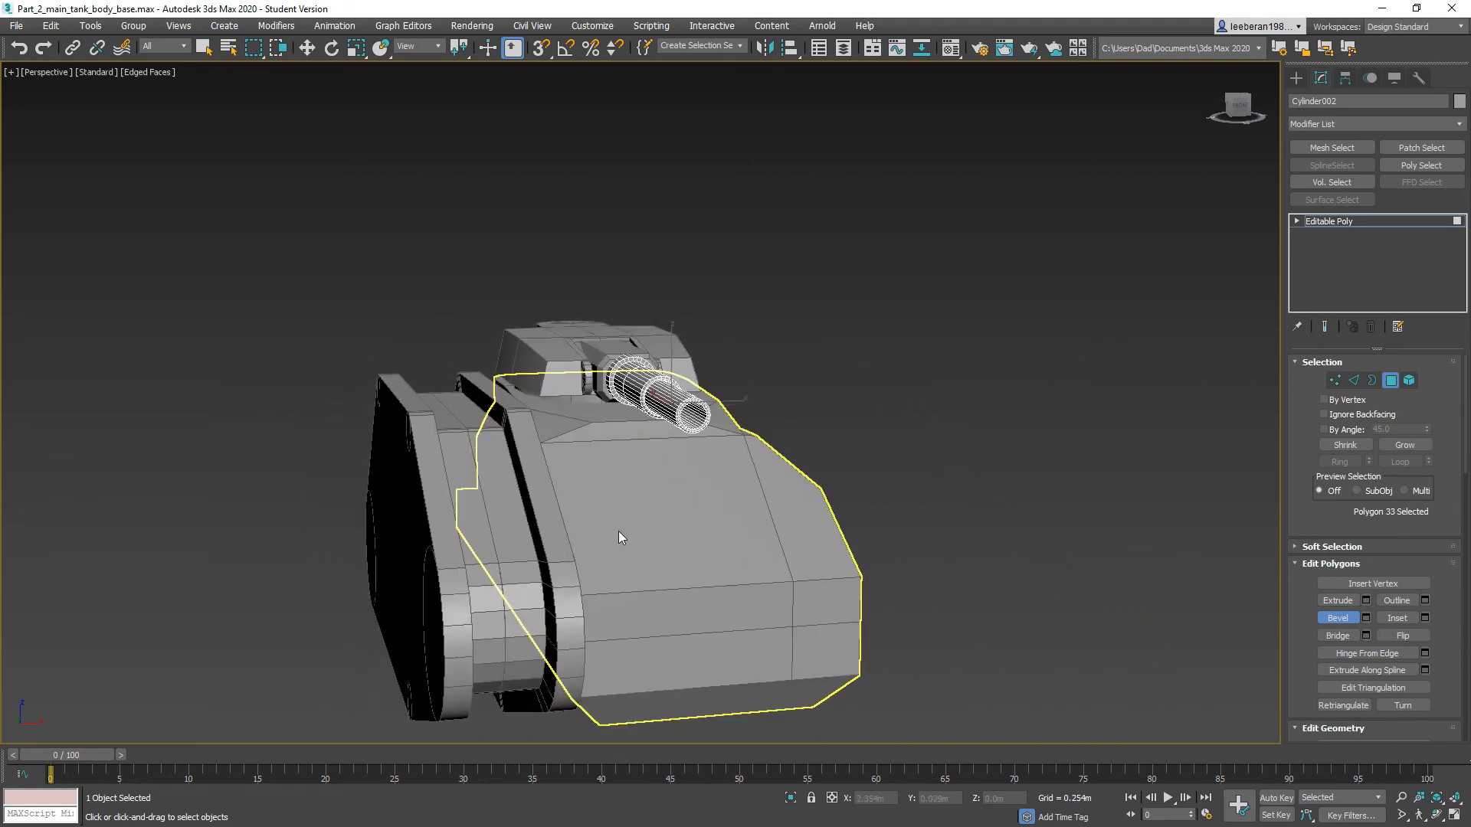
alt+middle_drag(509, 498, 555, 518)
alt+middle_drag(487, 477, 457, 479)
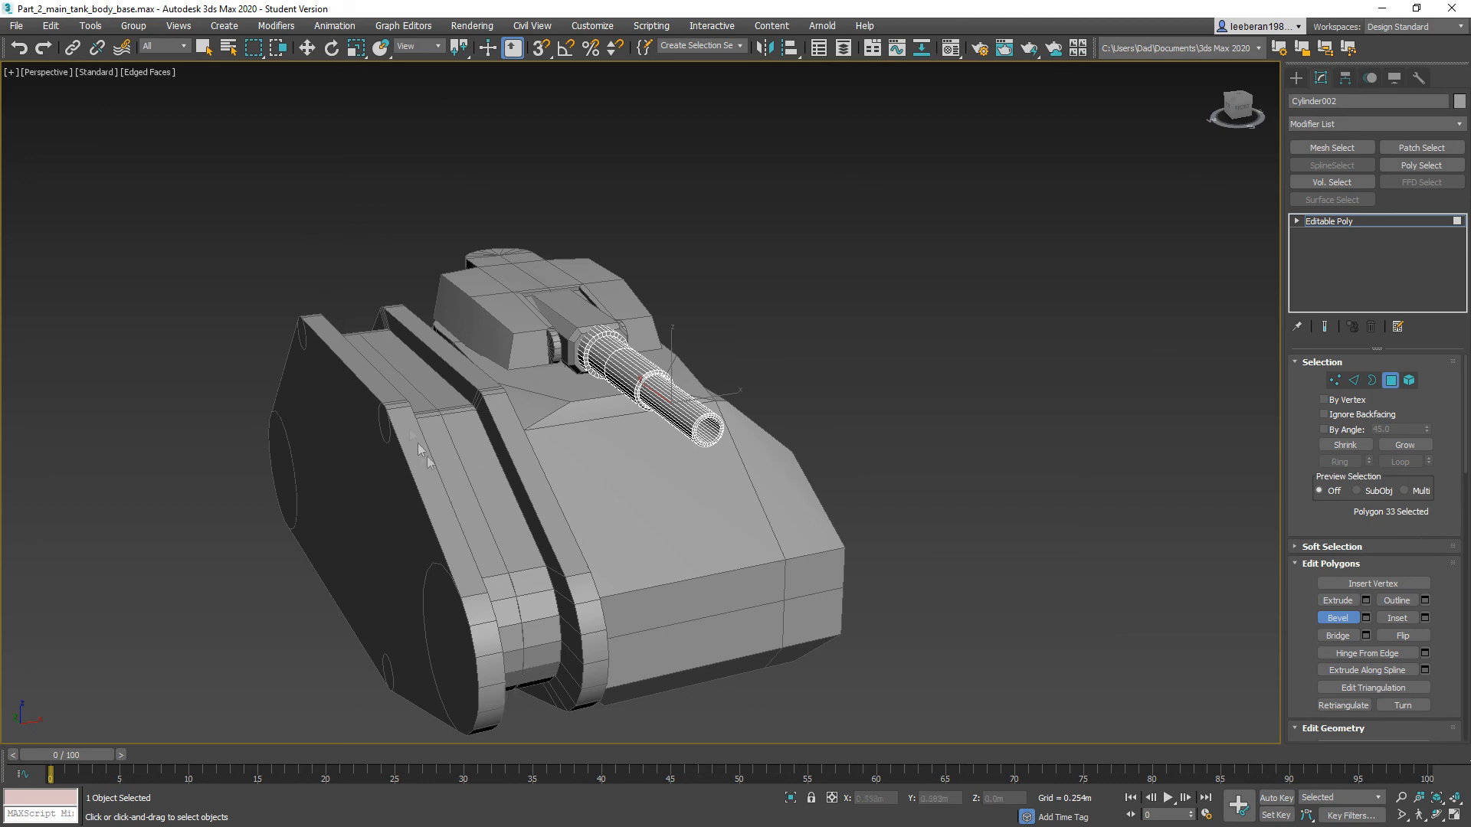
alt+middle_drag(498, 615, 568, 610)
middle_drag(514, 553, 644, 532)
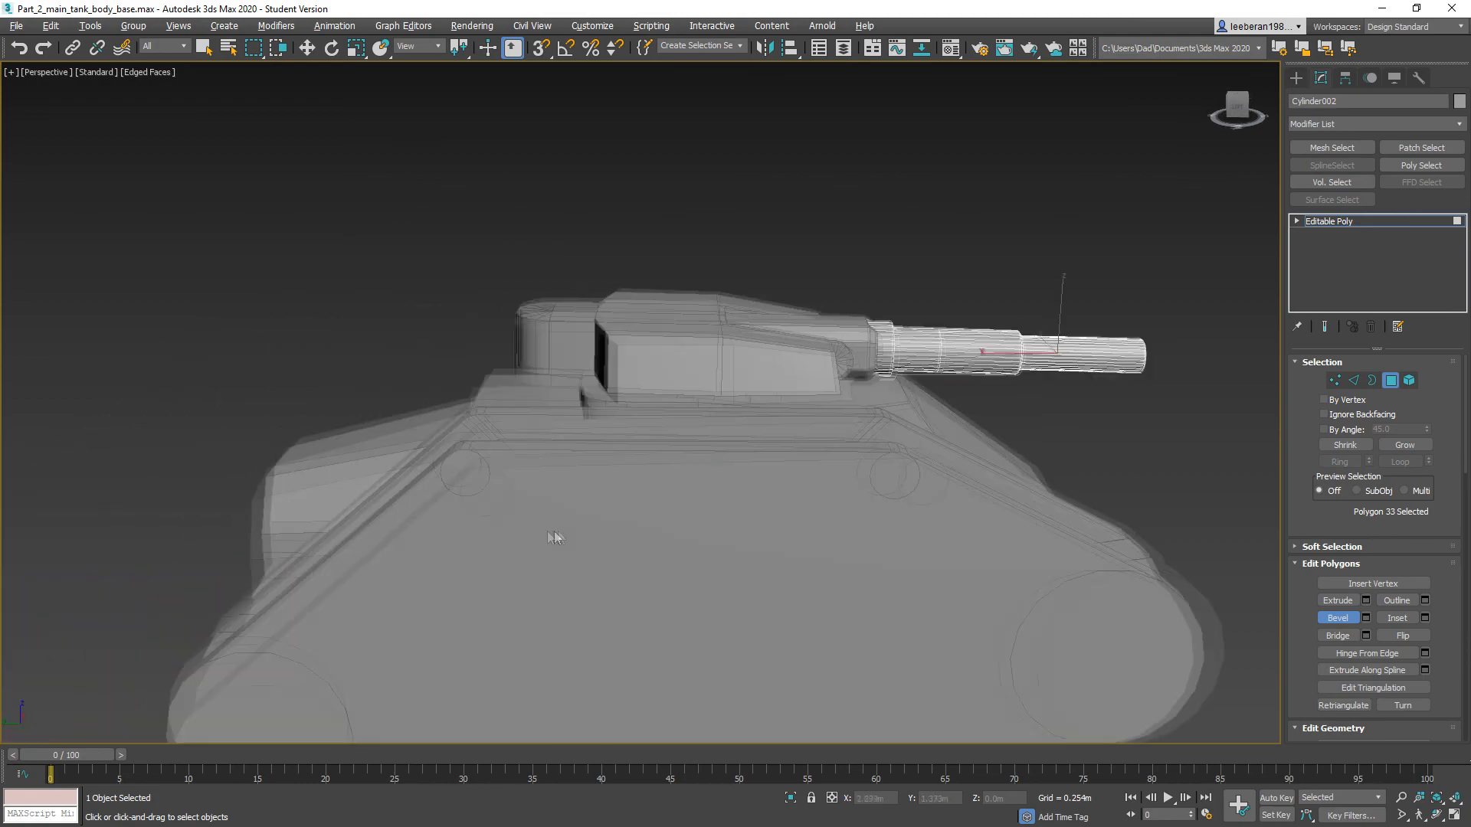
alt+middle_drag(554, 531, 623, 531)
middle_drag(671, 608, 650, 309)
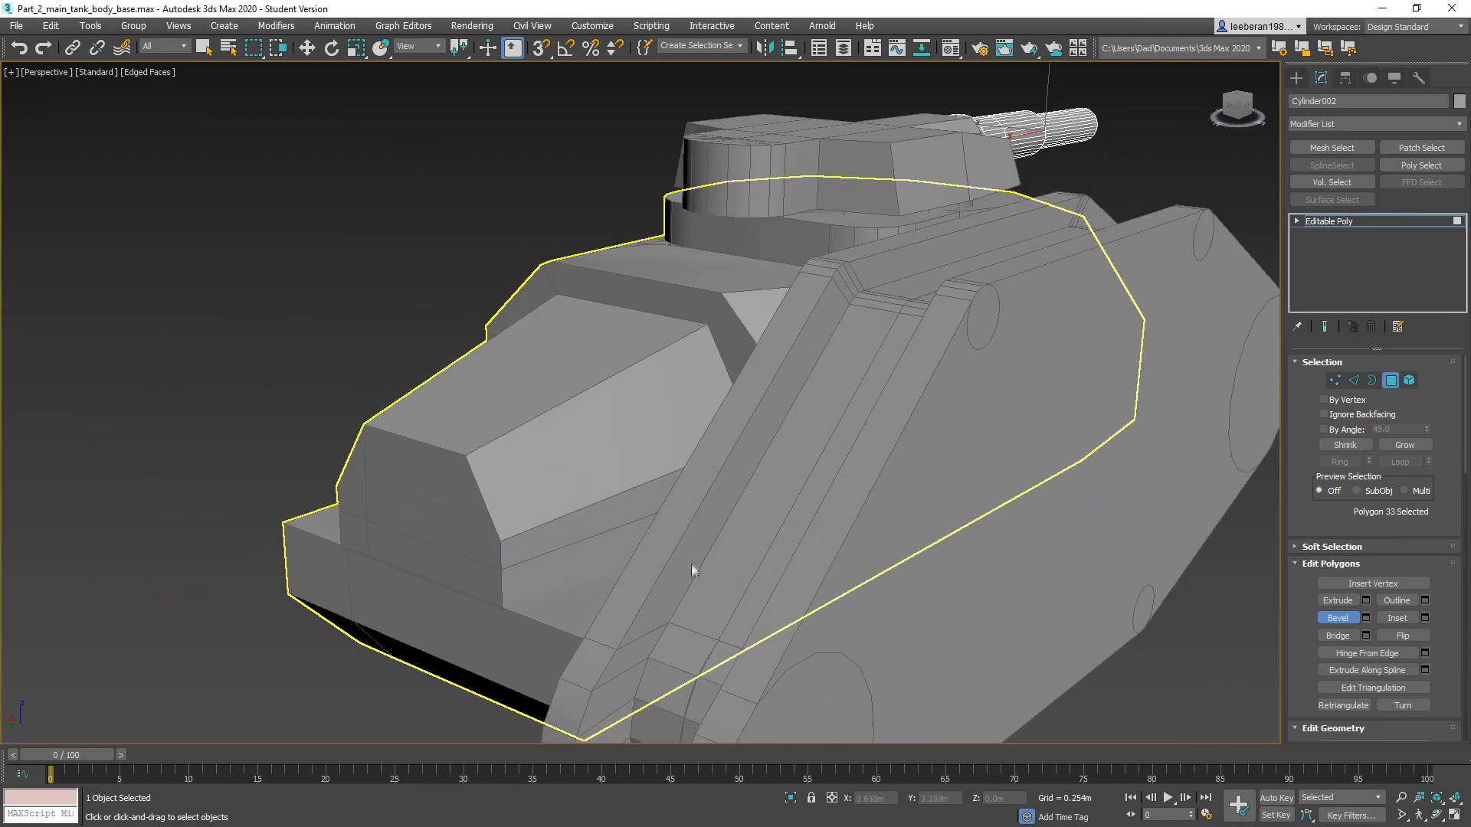
alt+middle_drag(691, 564, 610, 387)
scroll(866, 484, down, 8)
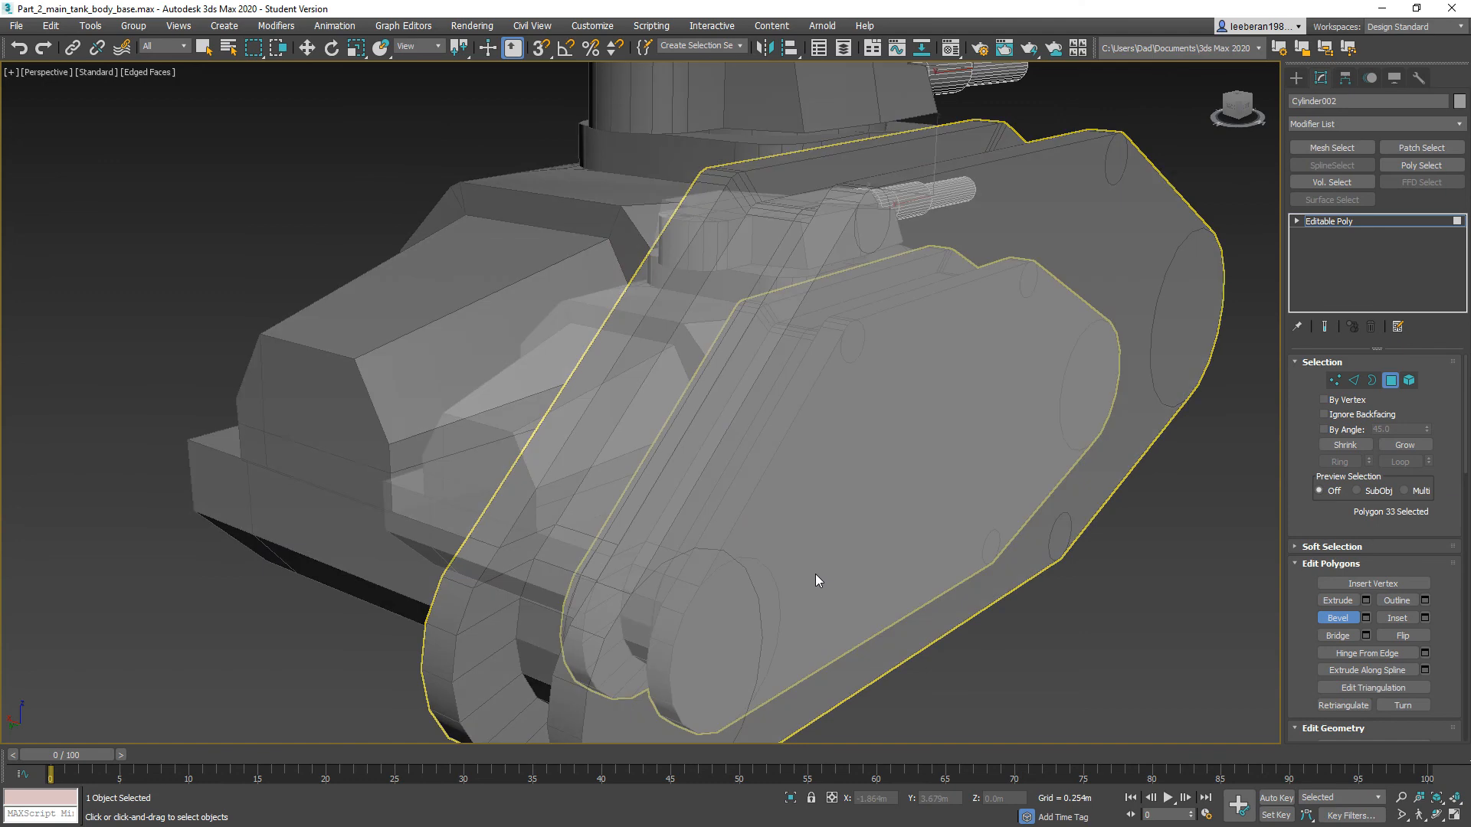
alt+middle_drag(795, 540, 835, 554)
Step: Finish editing the barrel, select the Tread_guide spline, centre its pivot to the object and align the pivot to the world
key(w)
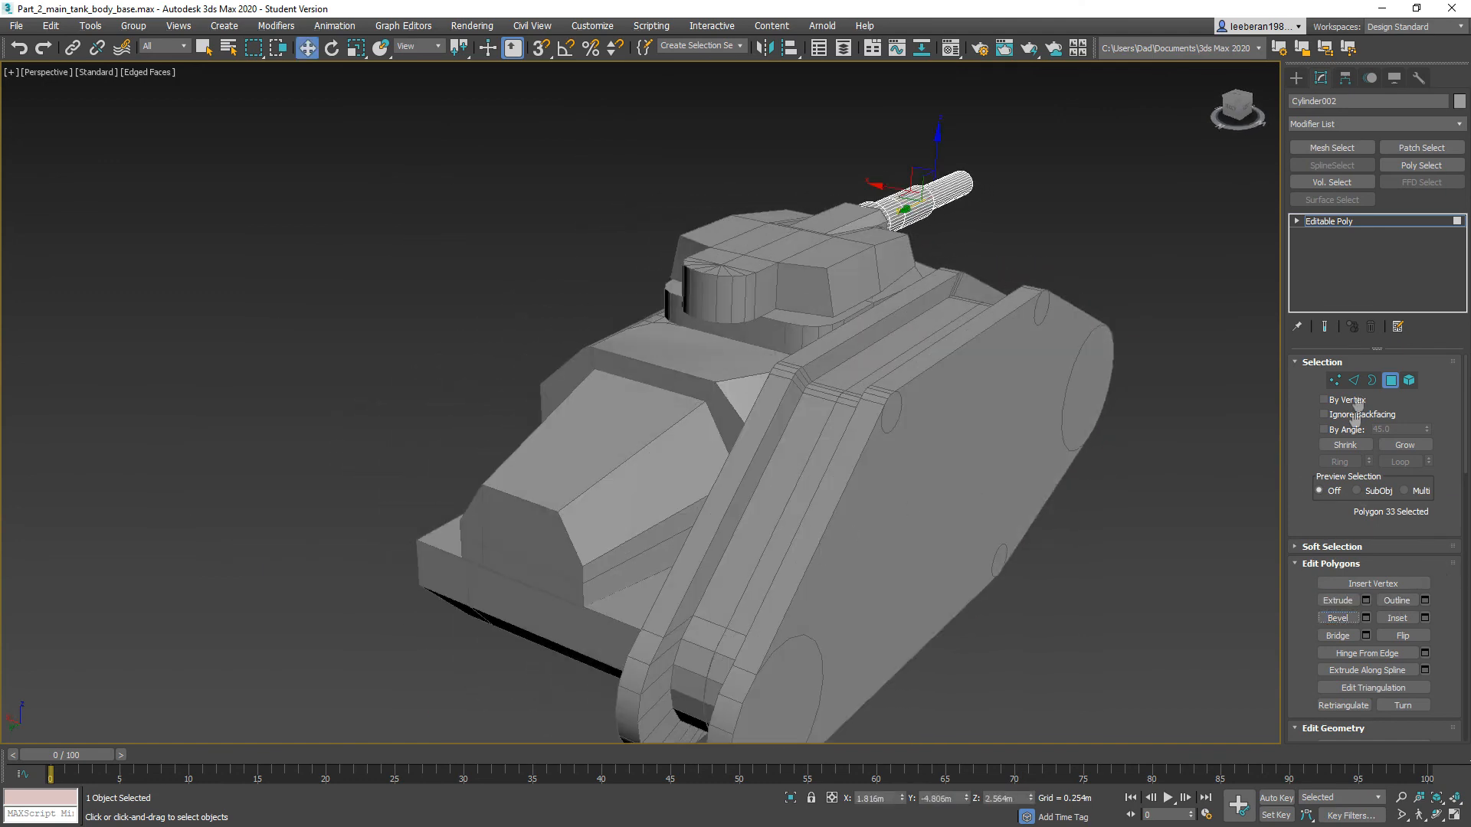
click(1296, 78)
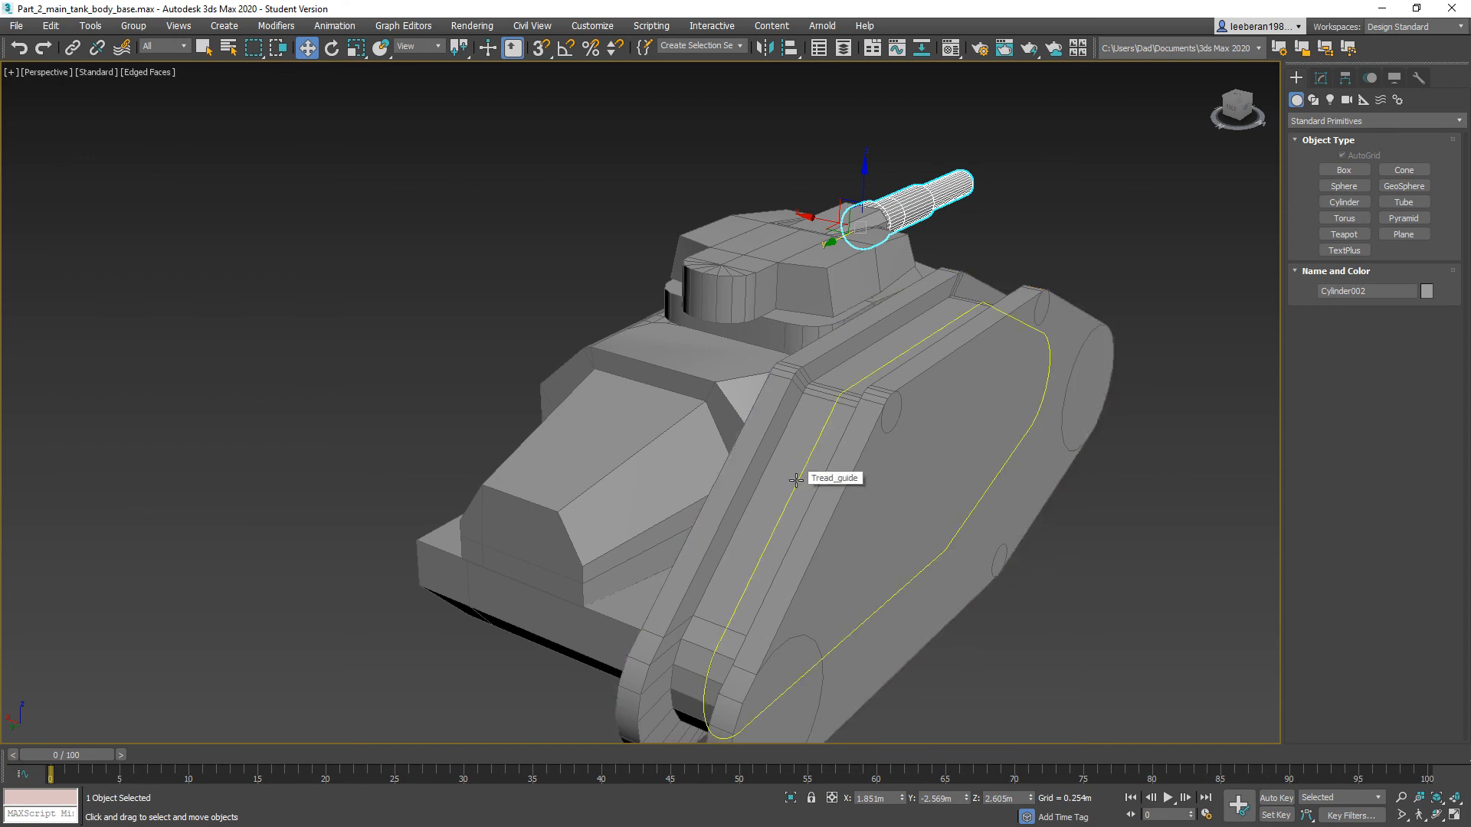
click(796, 479)
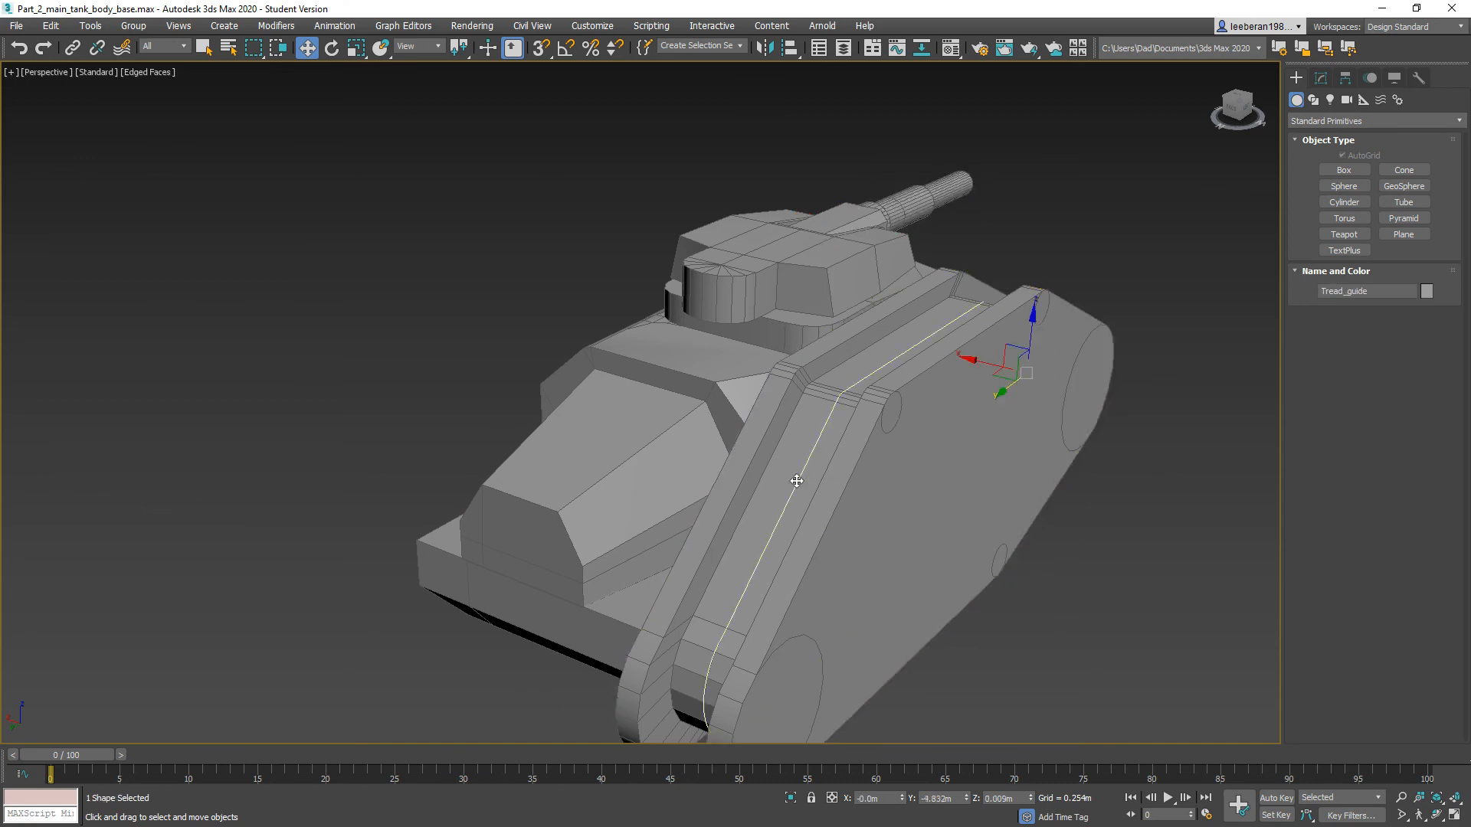
click(354, 49)
alt+middle_drag(980, 541, 966, 586)
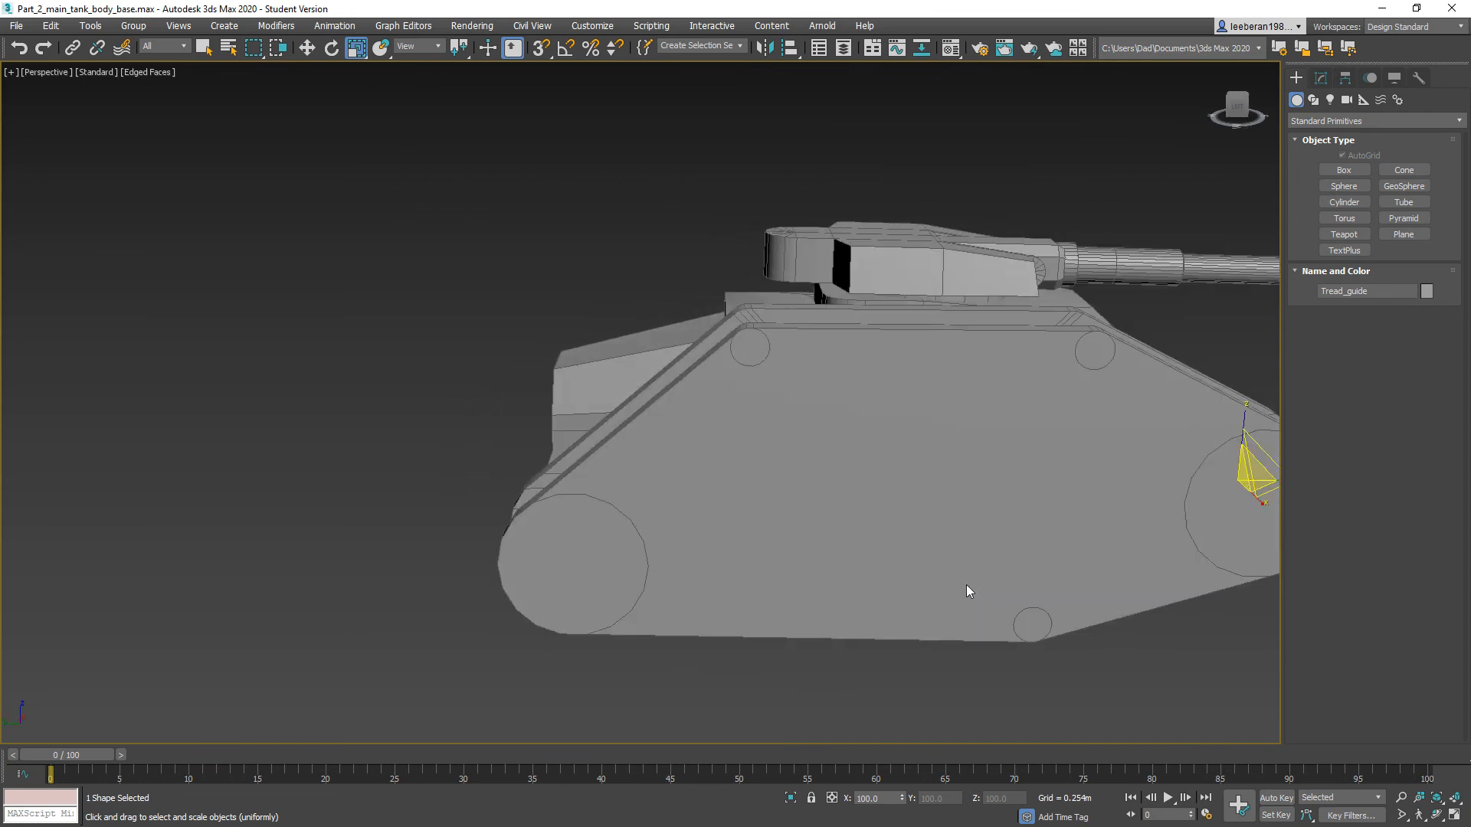
click(1345, 79)
click(1359, 183)
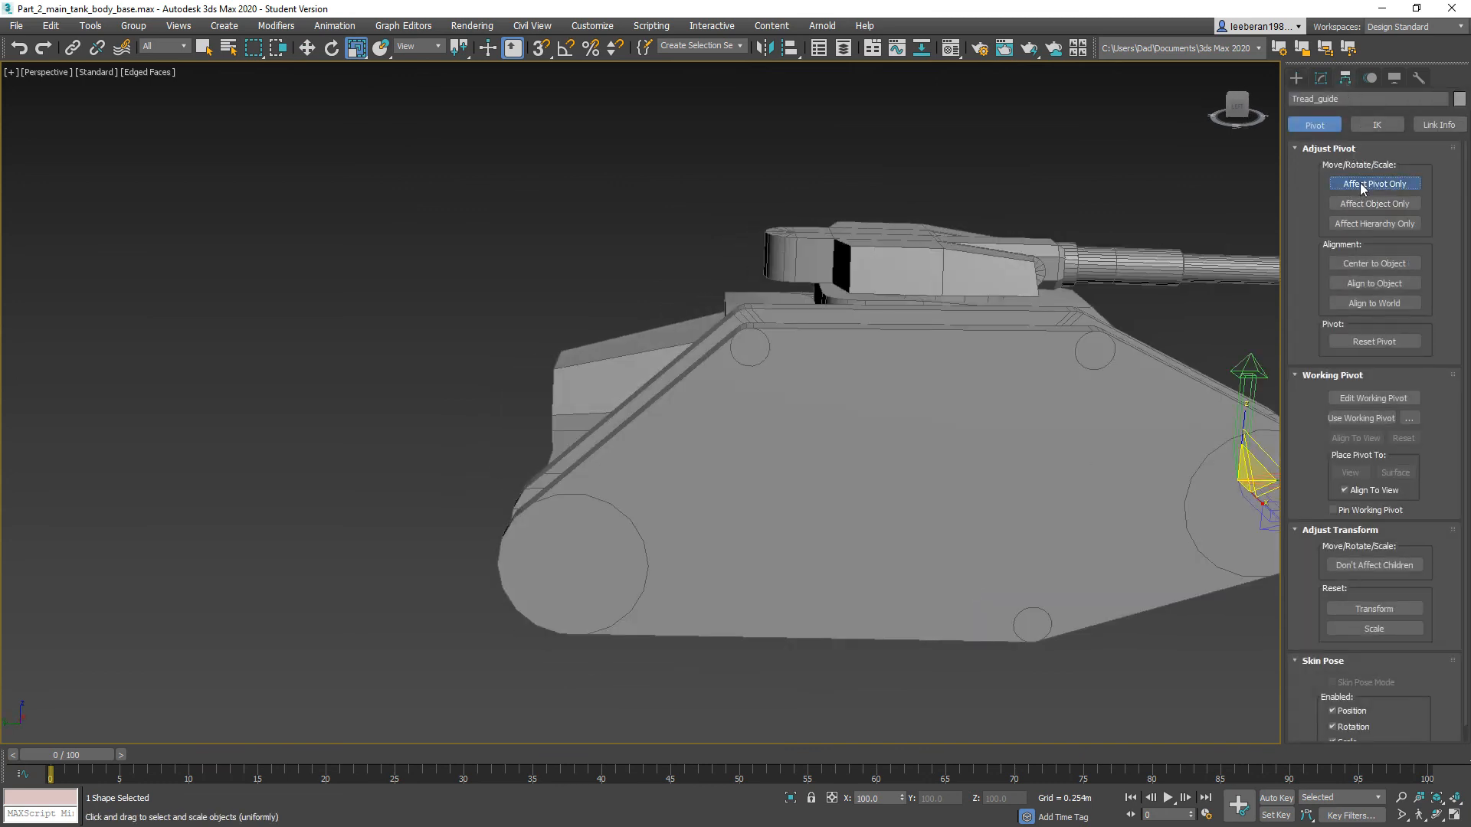
click(1367, 263)
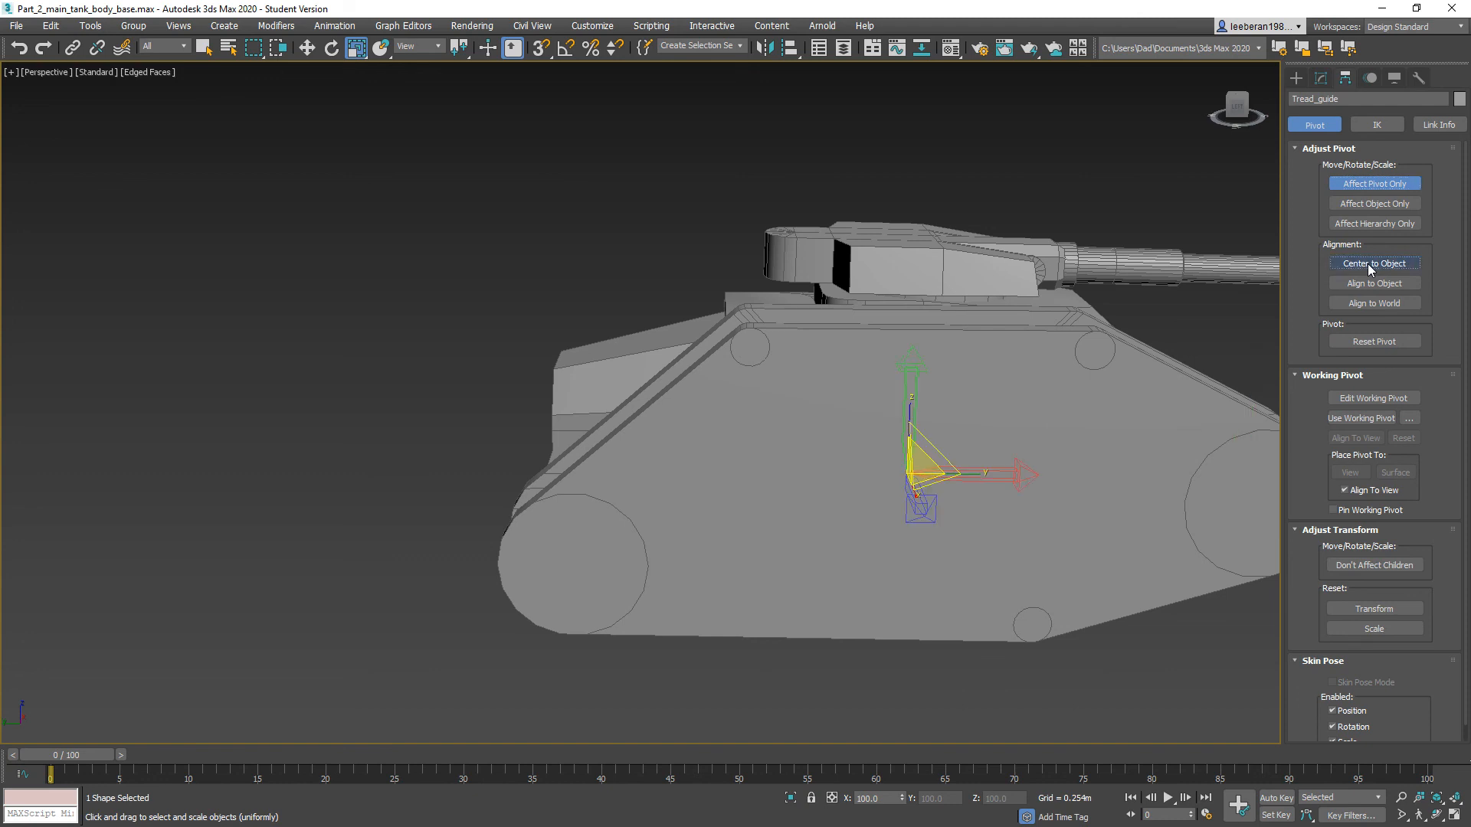
click(1358, 304)
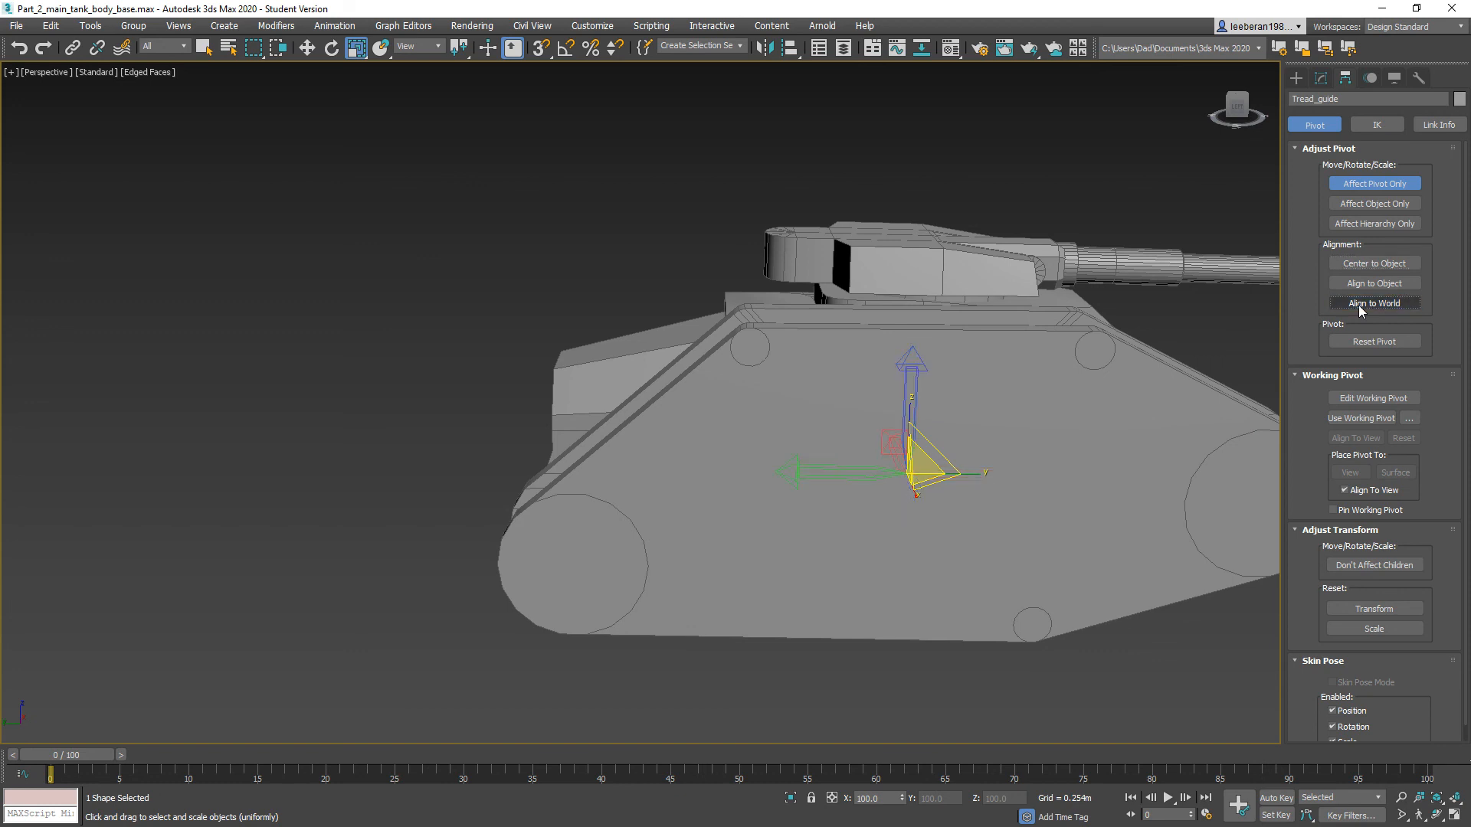
click(1356, 184)
Step: Scale the Tread_guide spline up uniformly to about 111% so it sits outside the track rollers
alt+middle_drag(779, 449, 843, 467)
drag(925, 478, 932, 464)
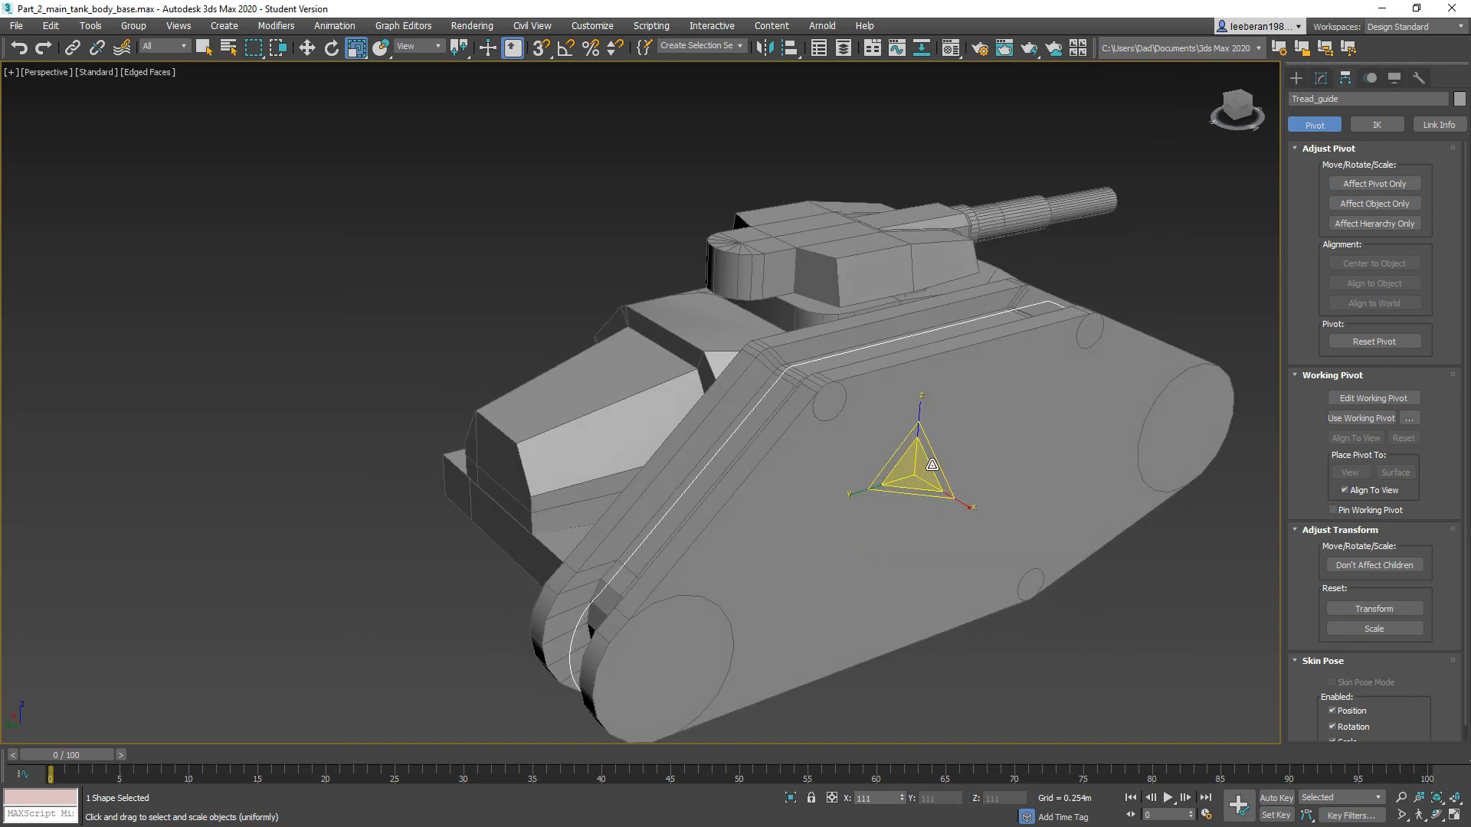
alt+middle_drag(932, 475, 518, 498)
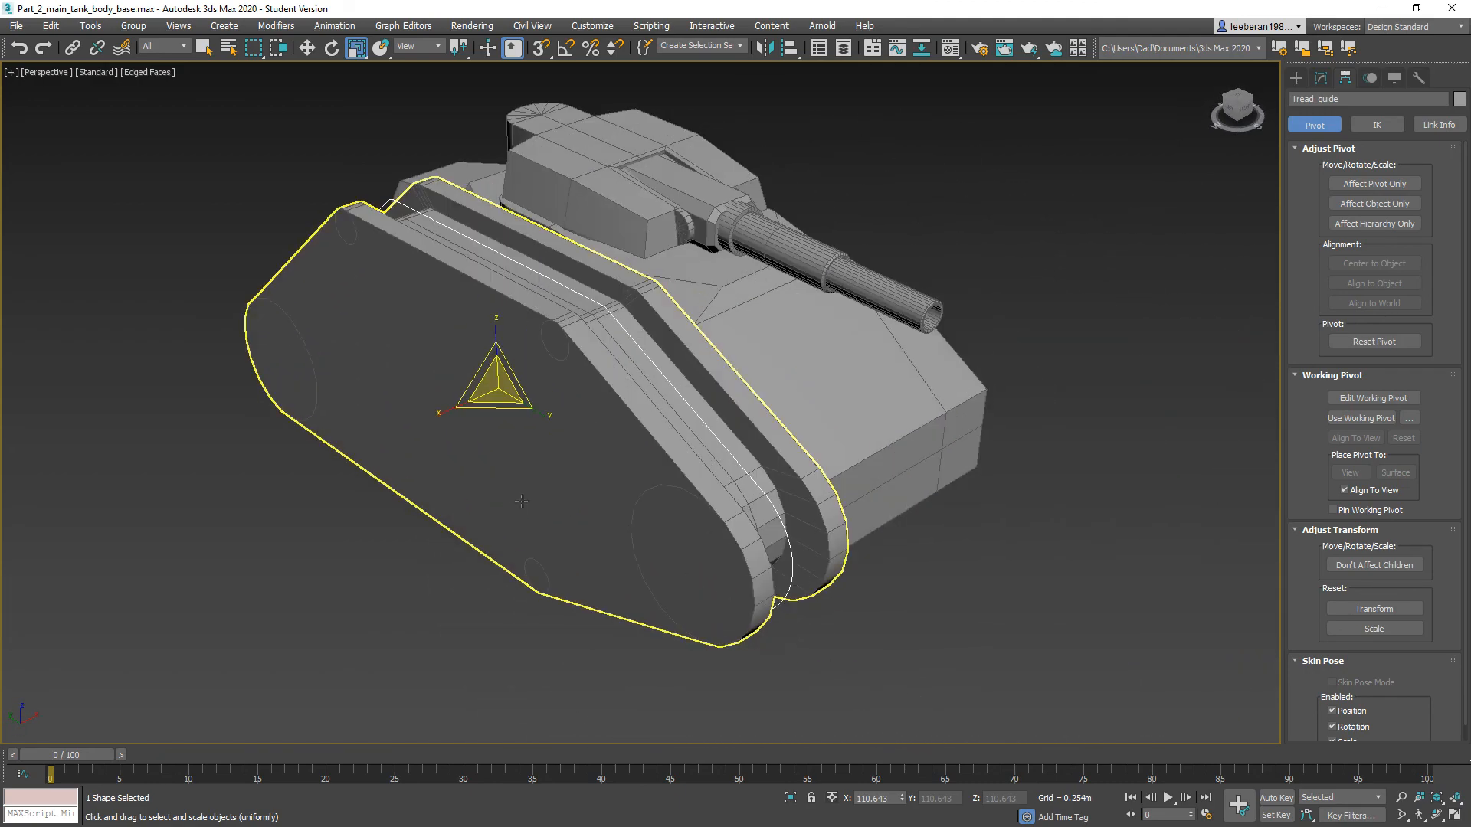